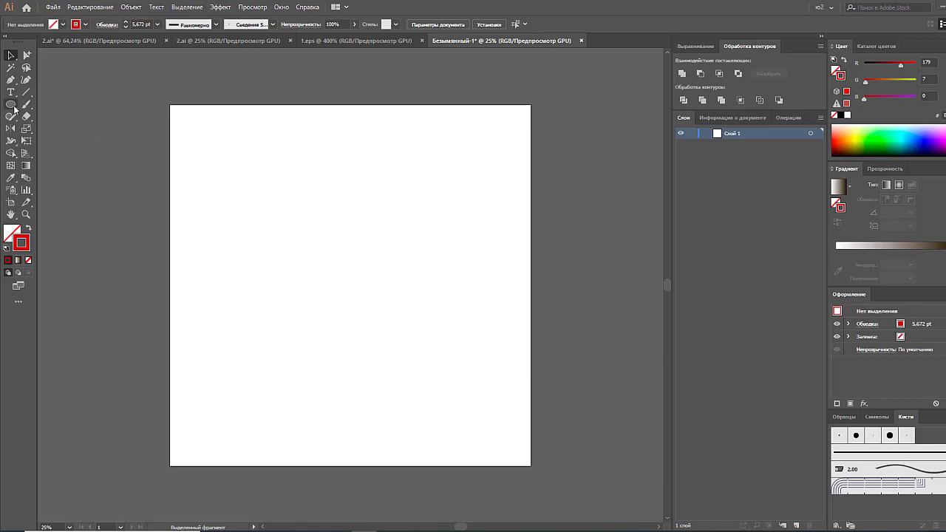
Draw a circle with the Ellipse tool and swap fill and stroke to make it solid red.
click(13, 107)
click(81, 129)
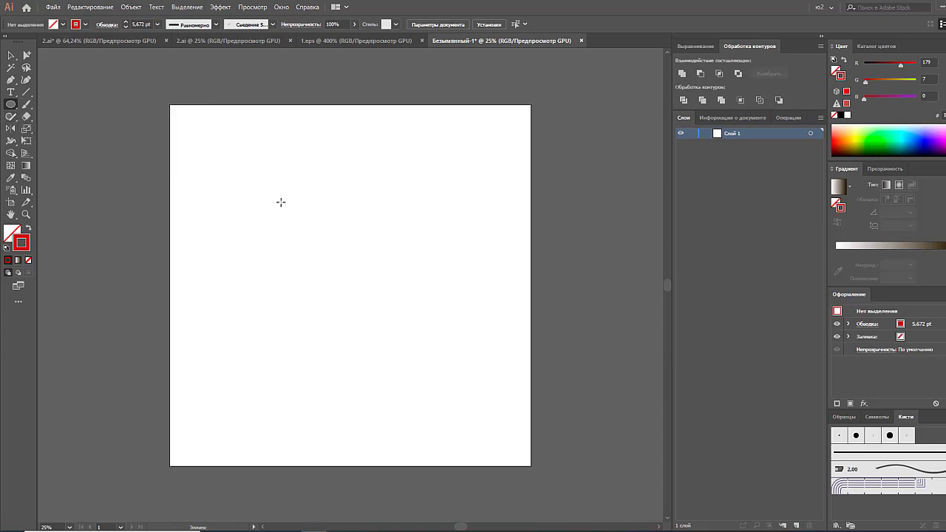
mouse_move(287, 203)
mouse_down()
mouse_move(431, 306)
mouse_move(439, 355)
mouse_up()
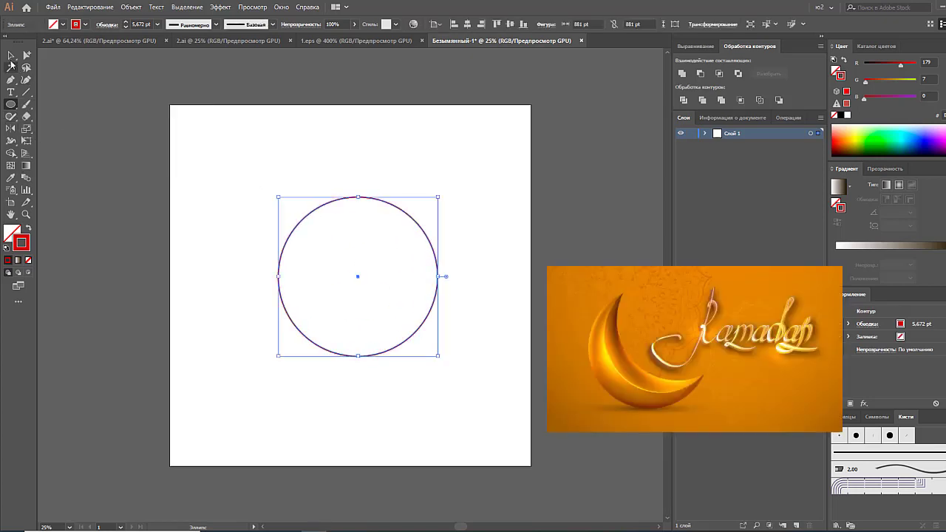
key(v)
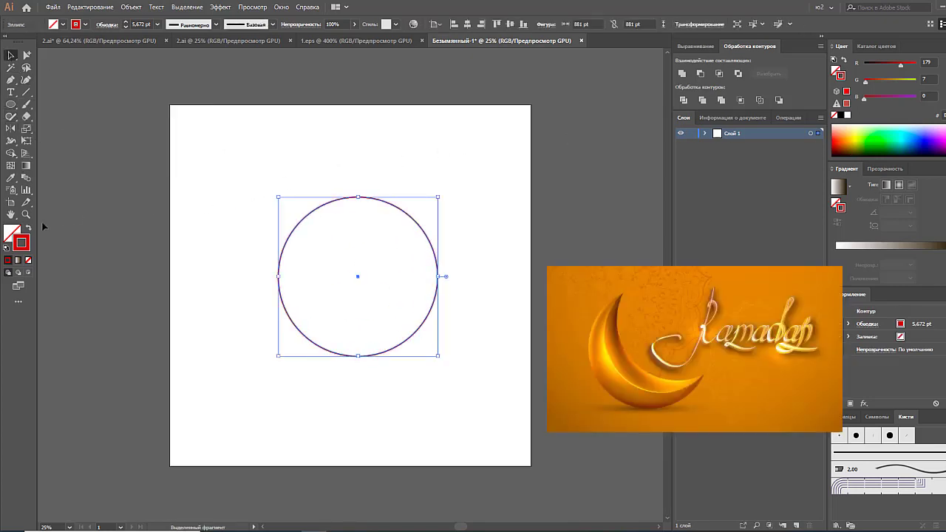
click(29, 230)
Subtract an offset circle copy with Minus Front, then copy the crescent to the upper left.
drag(359, 285, 397, 259)
shift+click(391, 304)
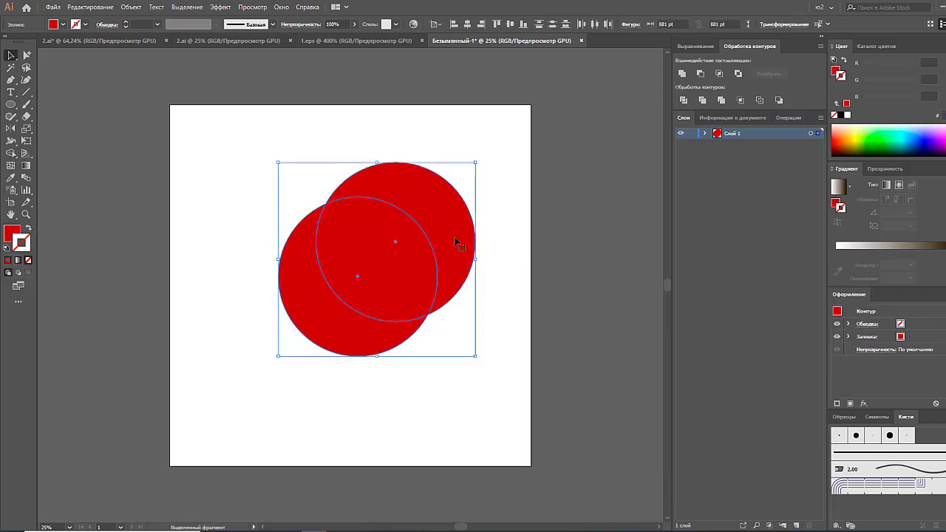
click(701, 73)
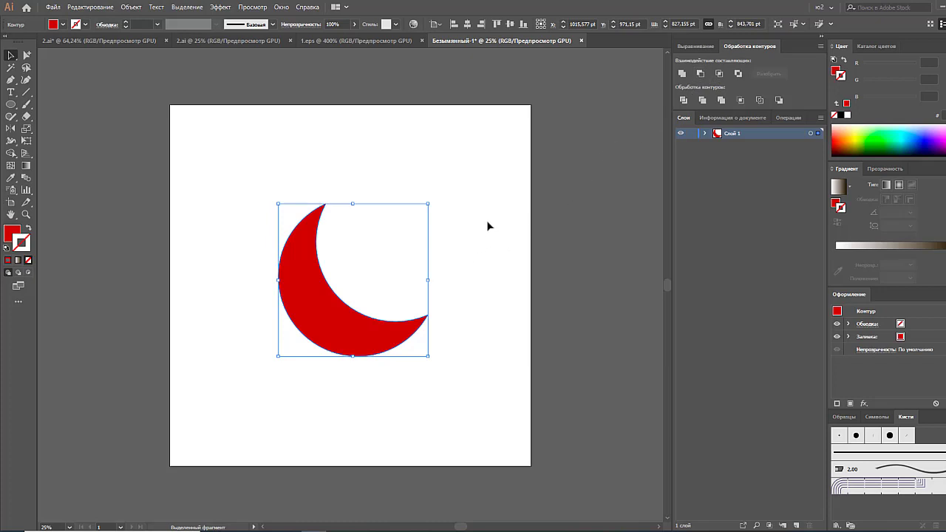
drag(359, 353, 124, 238)
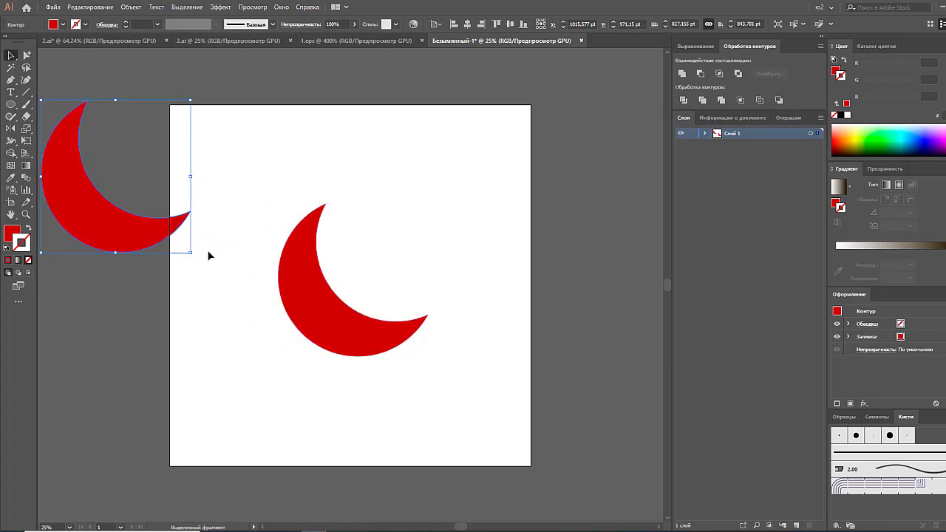
Draw an arc across the red crescent with the Arc tool, redoing misplaced attempts.
click(305, 271)
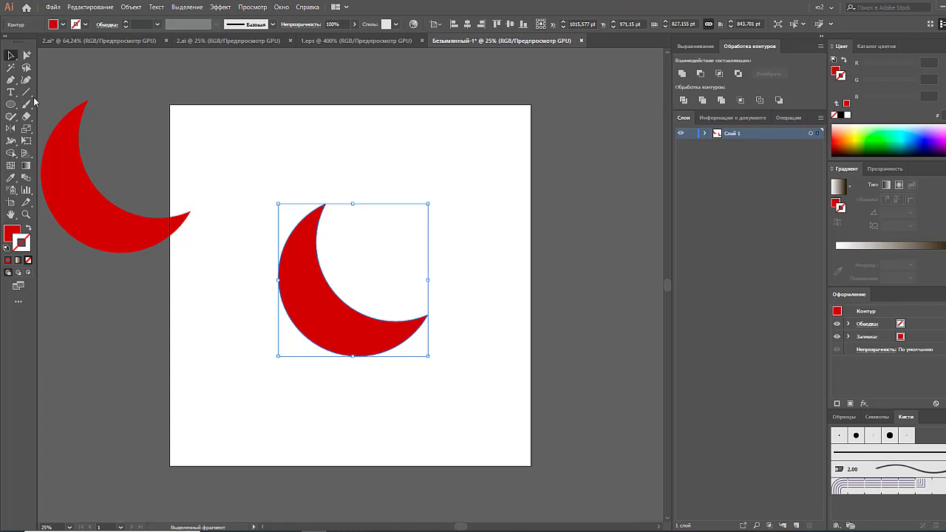
drag(28, 93, 67, 97)
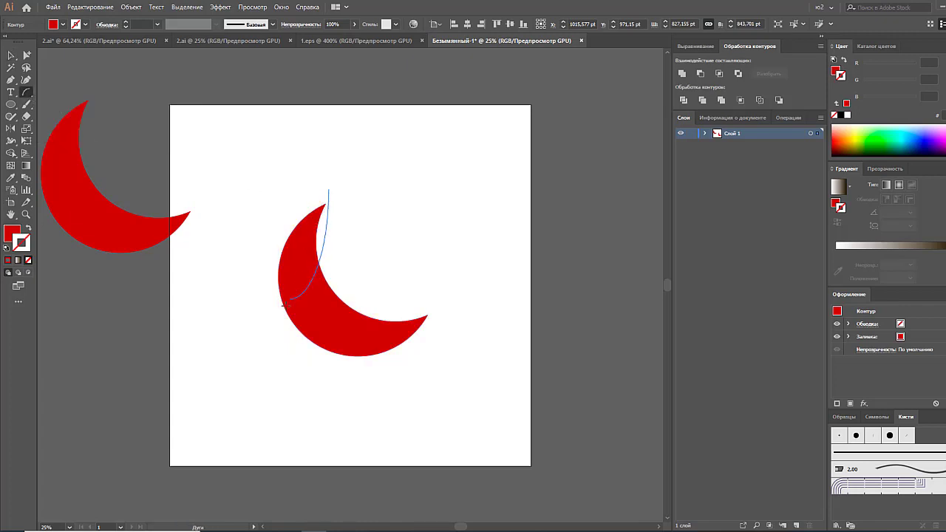
drag(328, 190, 281, 332)
key(ctrl+z)
drag(441, 332, 240, 283)
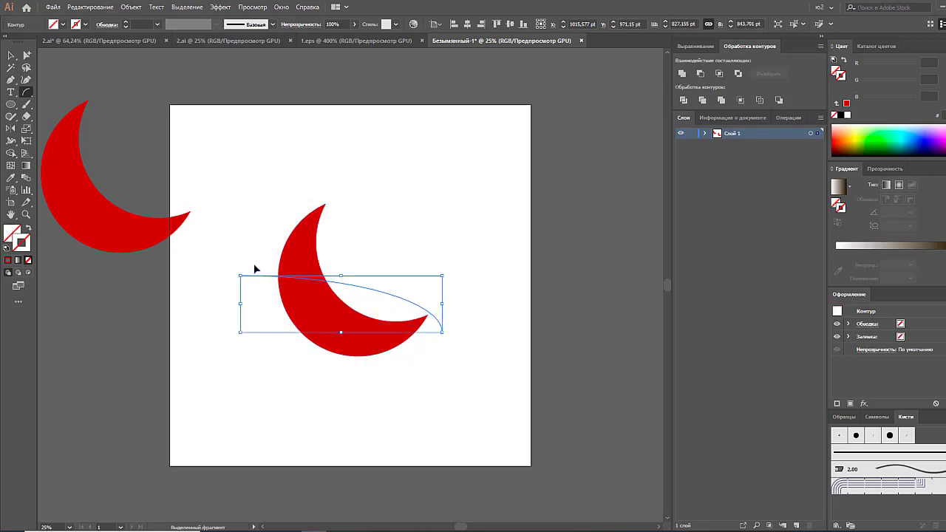
key(ctrl+z)
drag(250, 205, 484, 342)
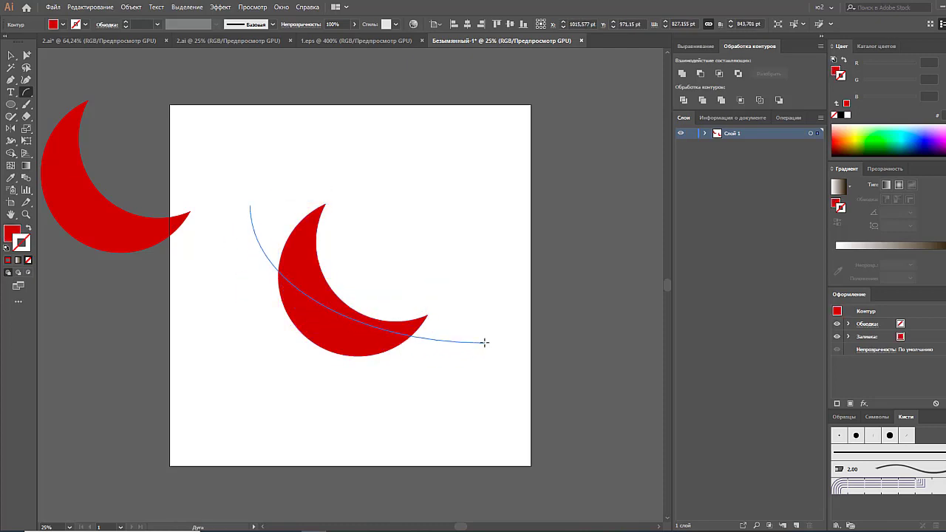
Snap the arc's ends to the crescent tips, stroke it black 1 pt, and bend its handles.
key(a)
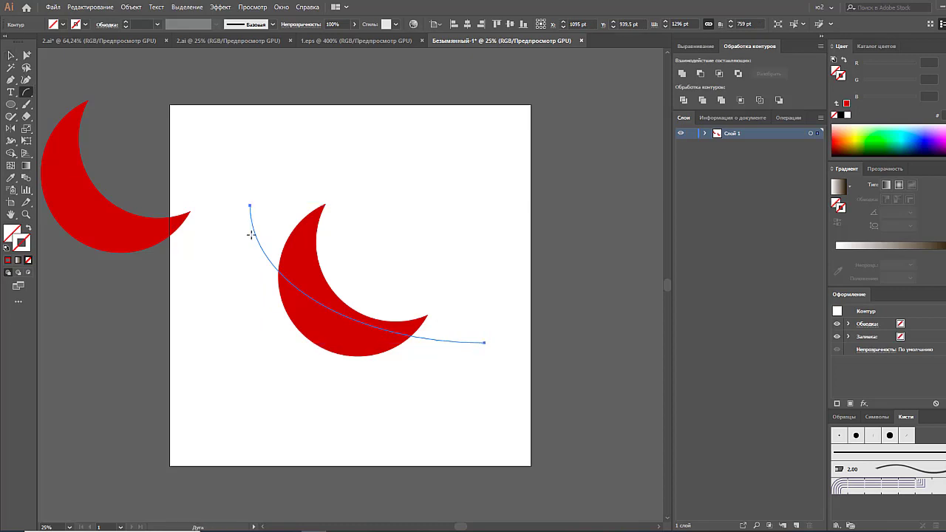
click(250, 207)
drag(249, 205, 328, 200)
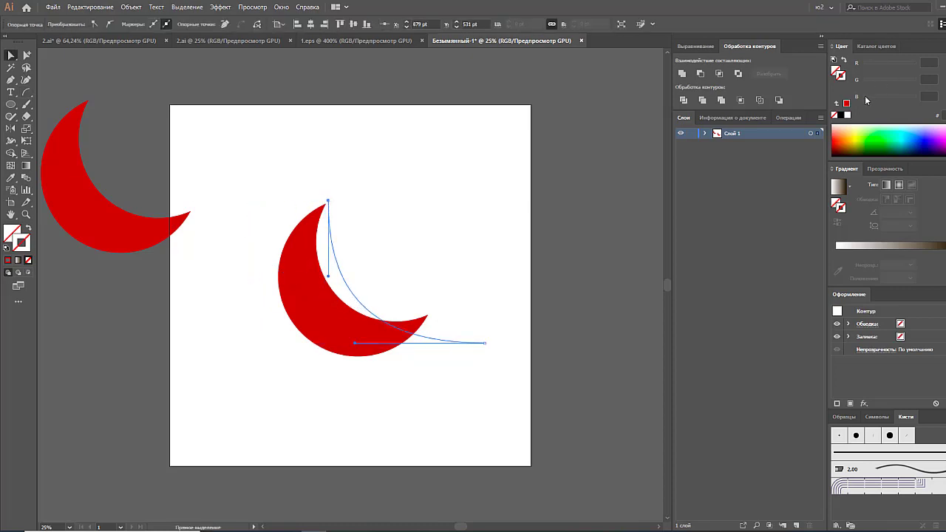
click(846, 116)
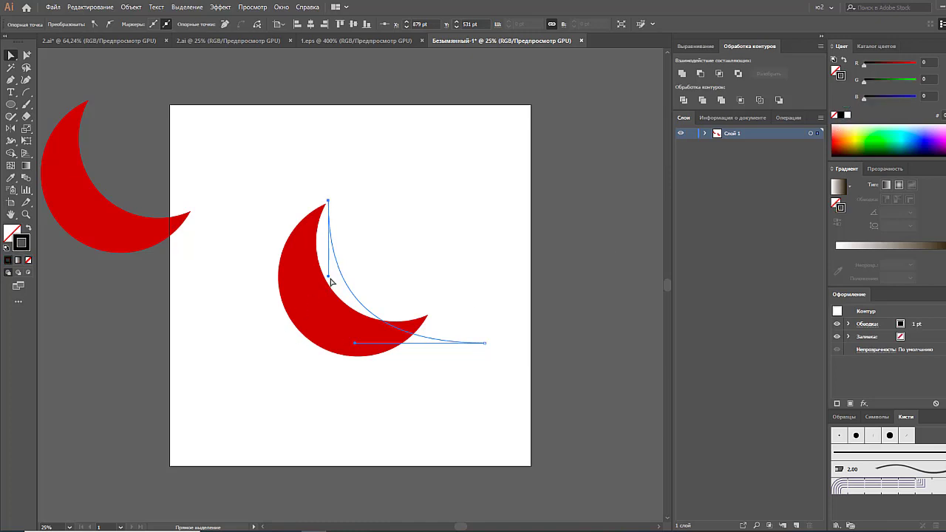
drag(329, 279, 248, 311)
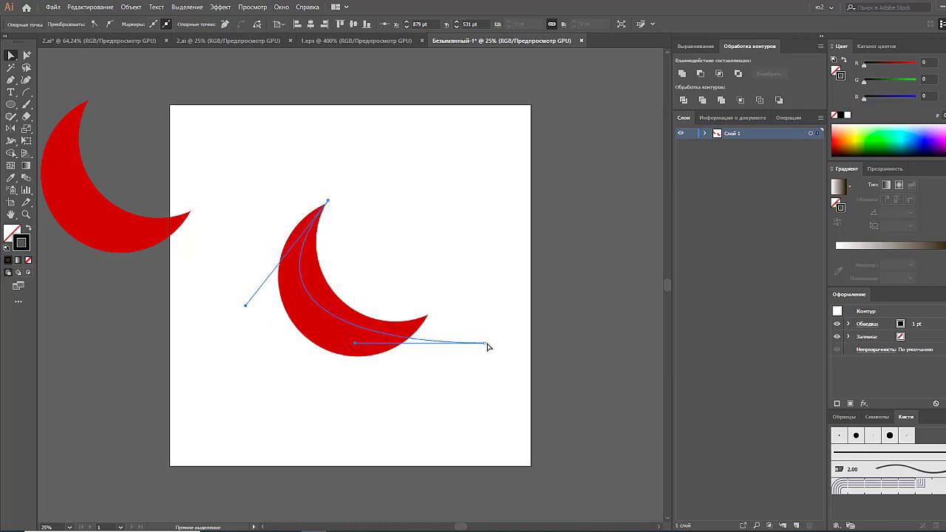
drag(486, 343, 436, 314)
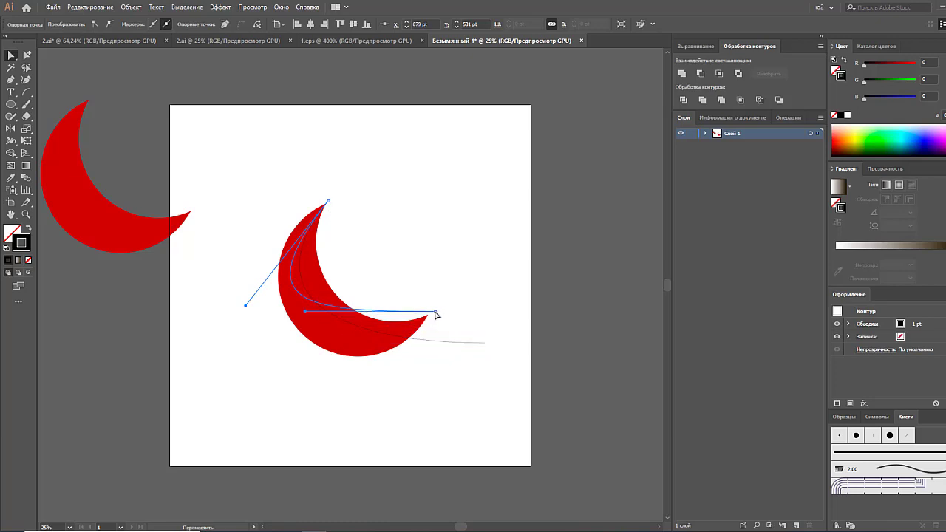
drag(306, 315, 340, 379)
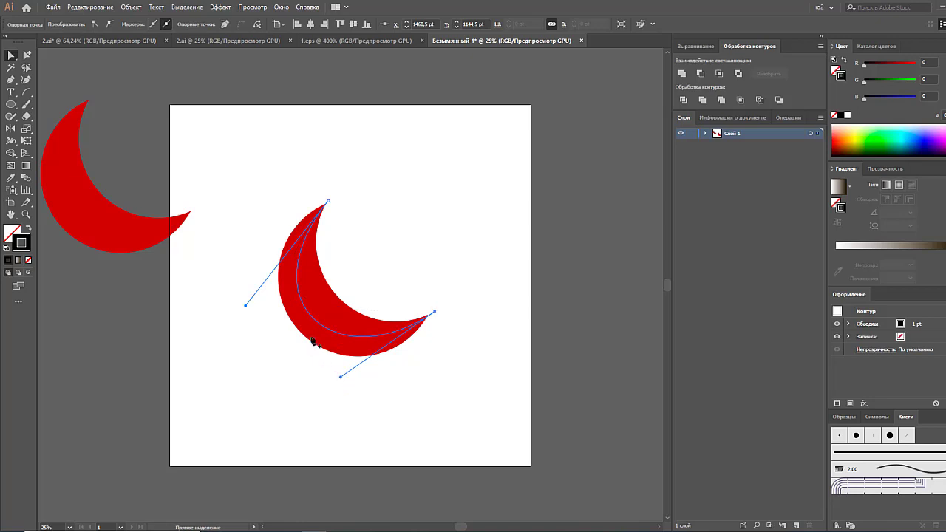
key(p)
key(ctrl)
click(325, 390)
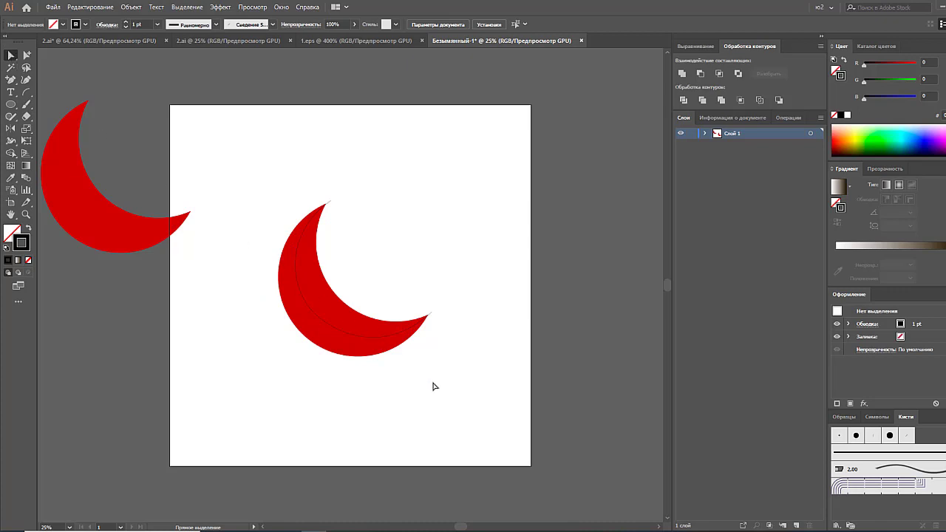
Divide the crescent along the curve into separate pieces with Pathfinder Divide.
mouse_move(434, 385)
mouse_down()
mouse_move(357, 278)
mouse_move(272, 345)
mouse_up()
click(385, 259)
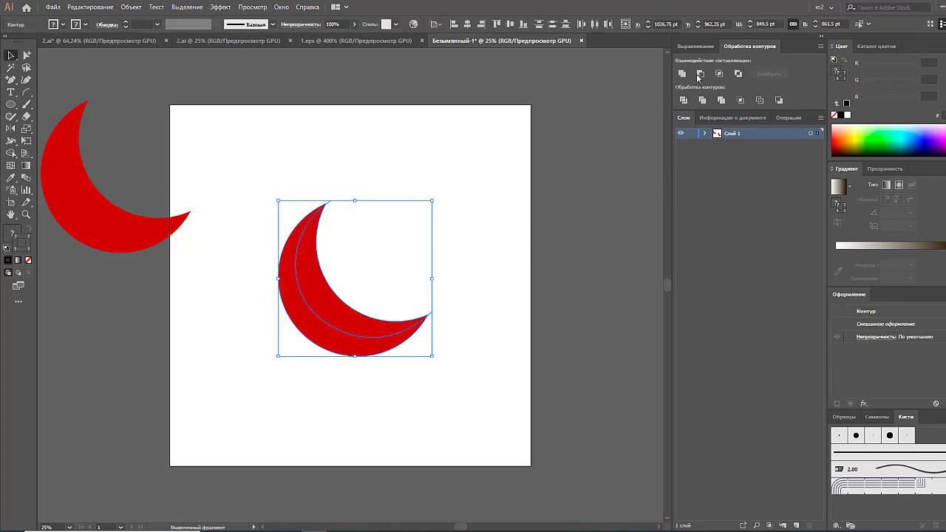
click(683, 100)
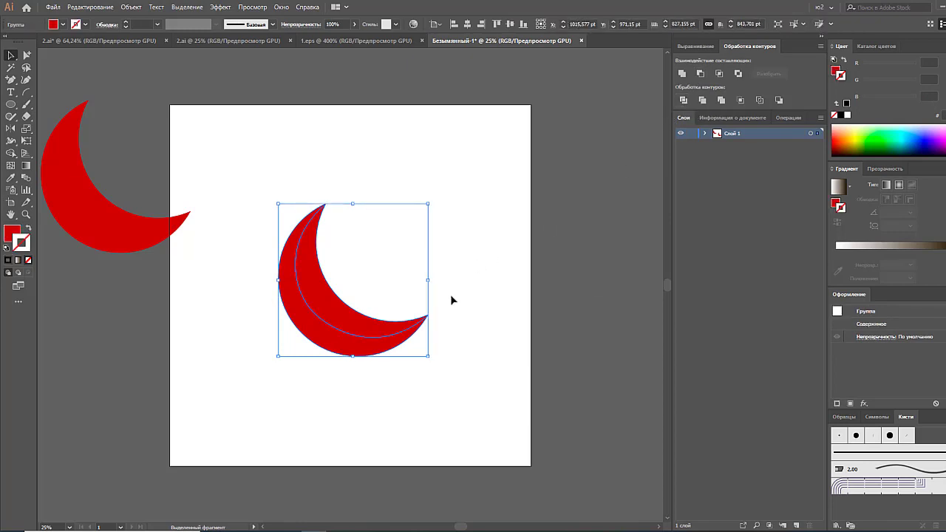
click(443, 297)
click(331, 340)
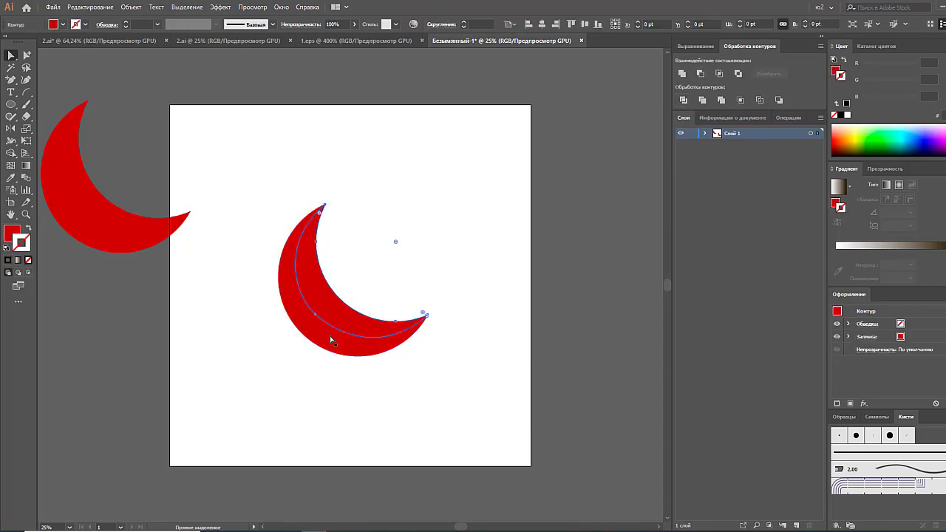
Fill a crescent piece with a linear orange-to-dark-brown gradient in the Gradient panel.
click(836, 204)
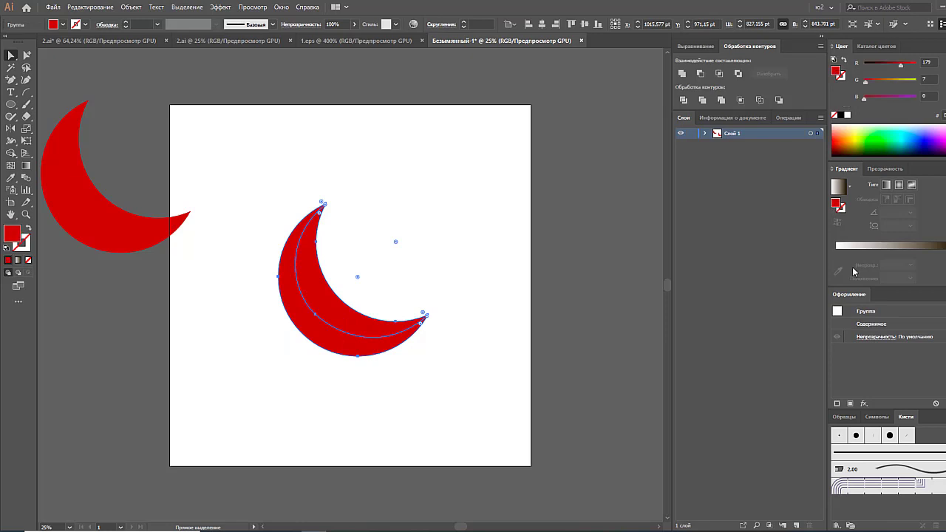
click(847, 251)
click(848, 131)
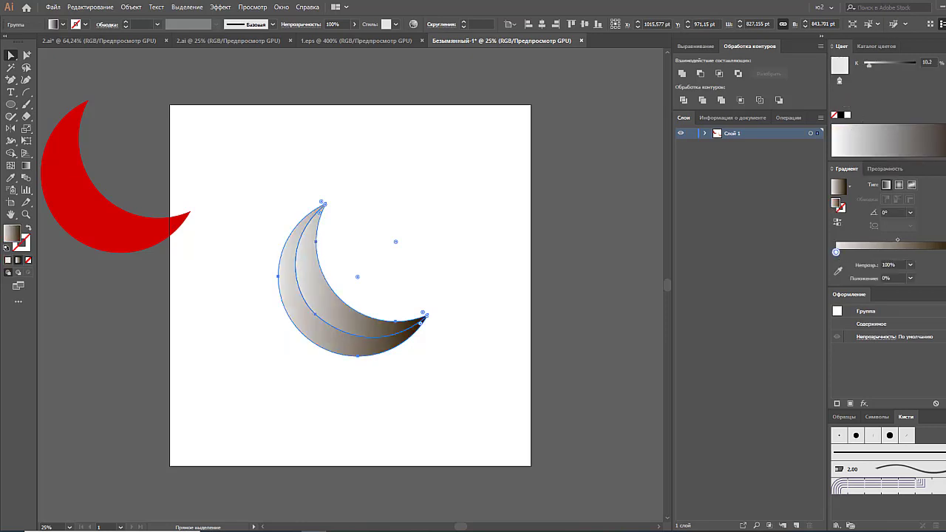
click(942, 46)
click(861, 77)
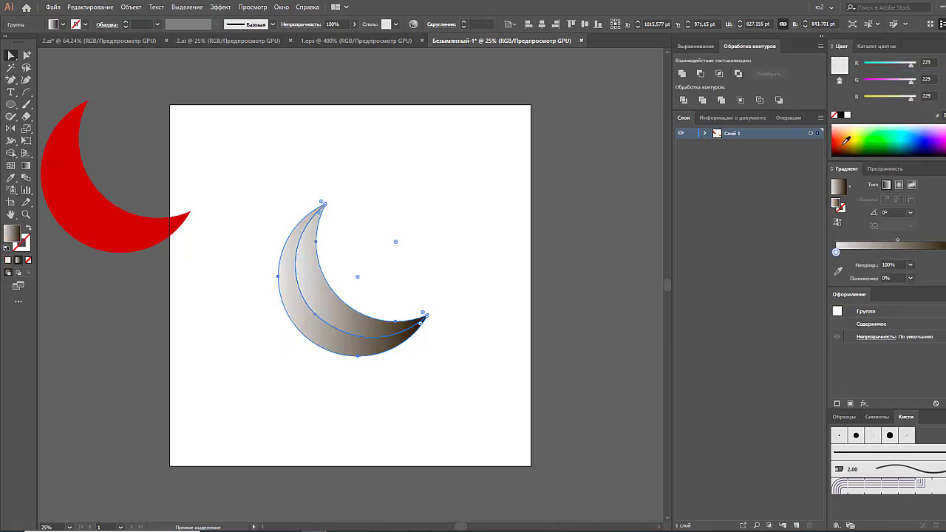
click(850, 141)
click(924, 252)
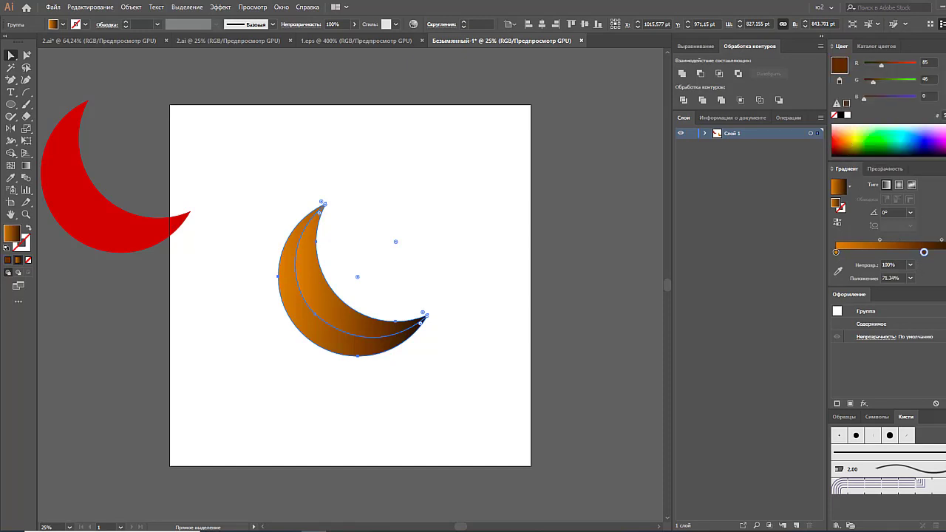
drag(924, 252, 925, 292)
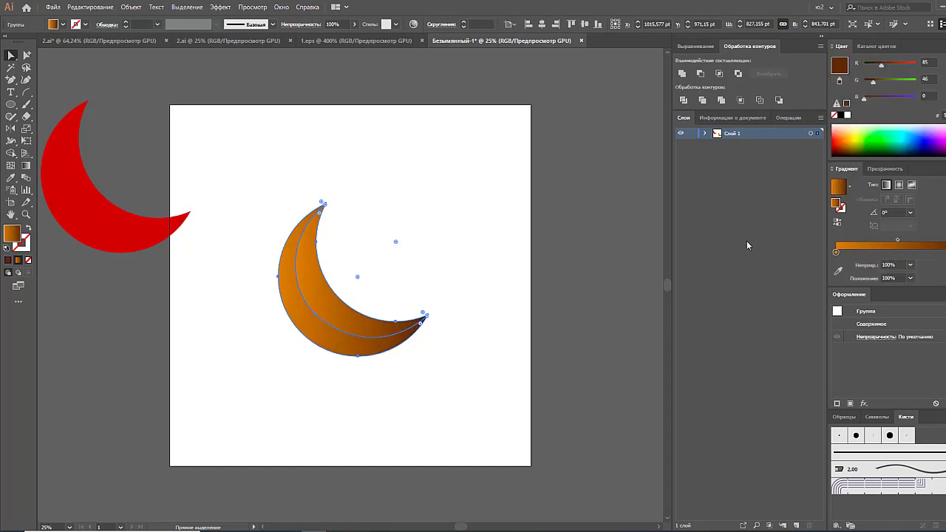
click(281, 322)
click(301, 320)
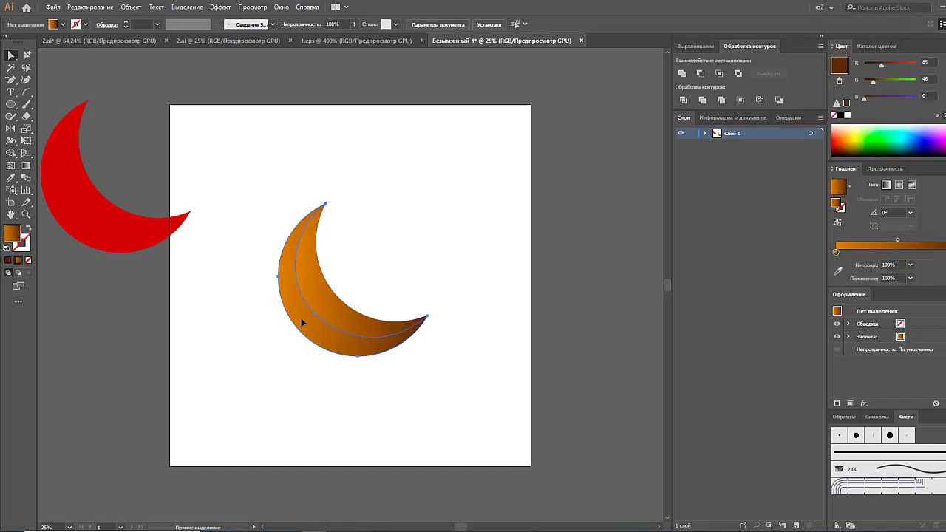
Redraw the piece's gradient with the Gradient tool at about −112.7°, then reselect the crescent group.
key(g)
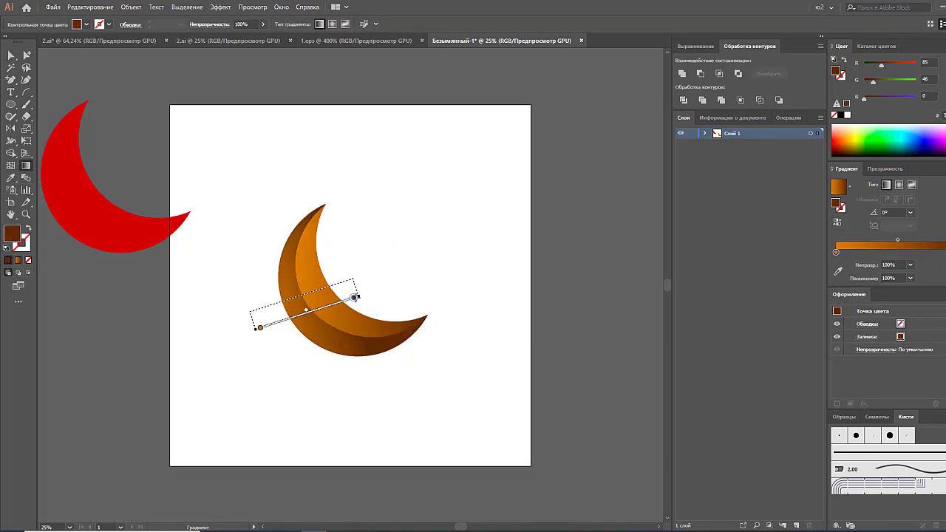
mouse_move(257, 329)
mouse_down()
mouse_move(404, 285)
mouse_move(218, 355)
mouse_move(193, 322)
mouse_move(353, 435)
mouse_move(342, 433)
mouse_up()
click(11, 56)
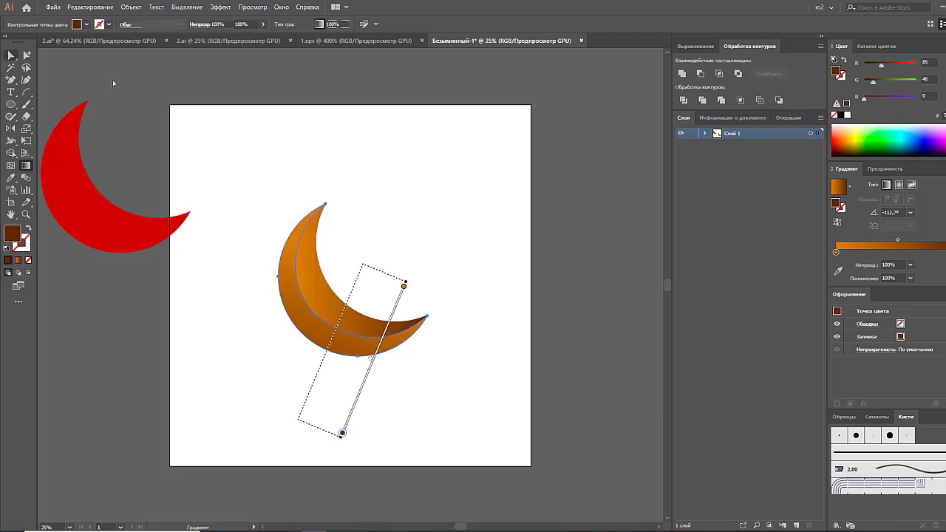
click(113, 82)
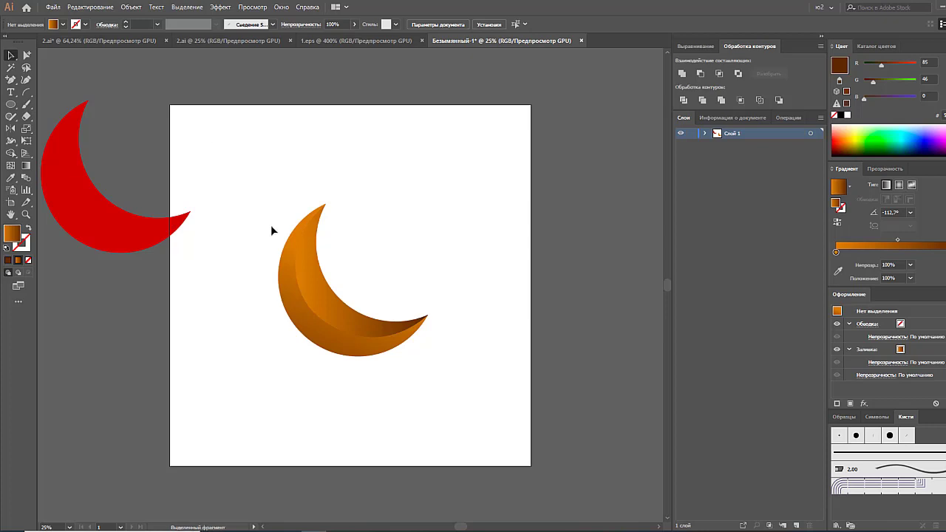
click(368, 318)
click(371, 293)
Drag a copy of the shaded crescent up-right, then swap fill and stroke on the lower crescent.
click(318, 348)
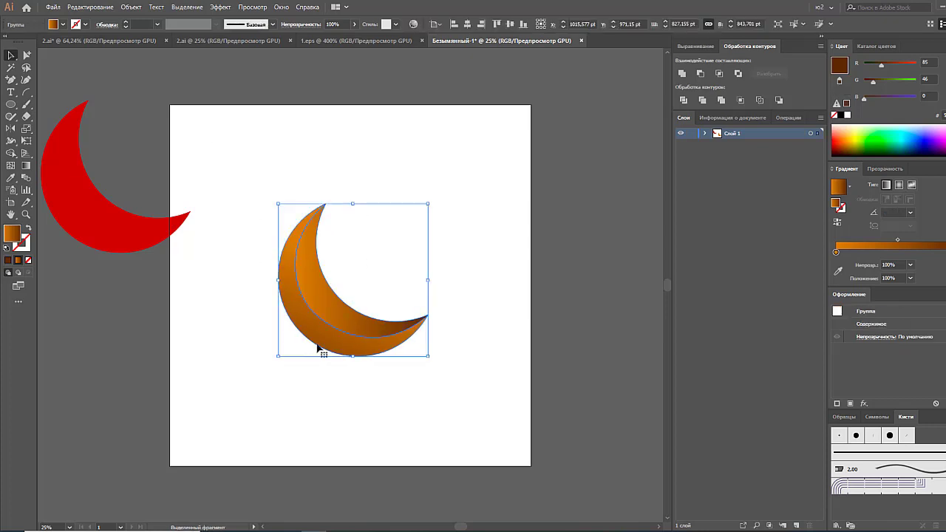
drag(318, 348, 410, 261)
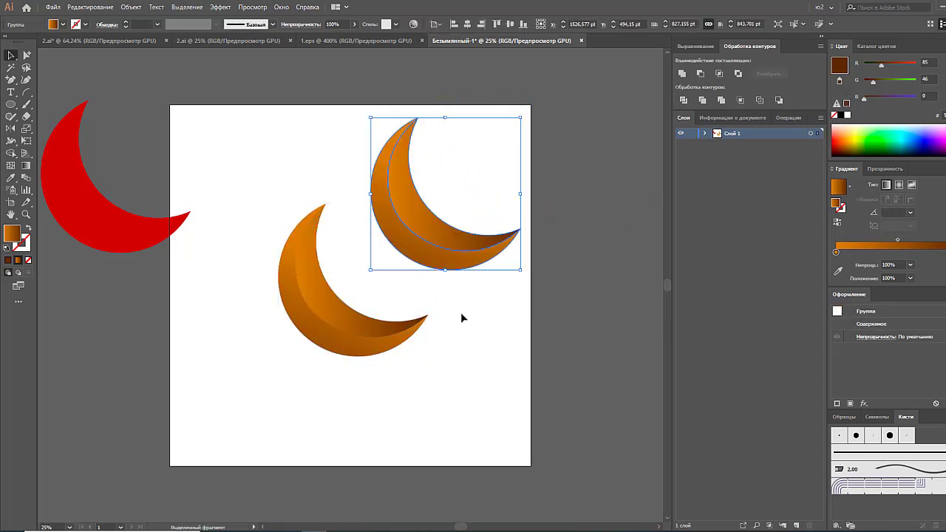
click(460, 303)
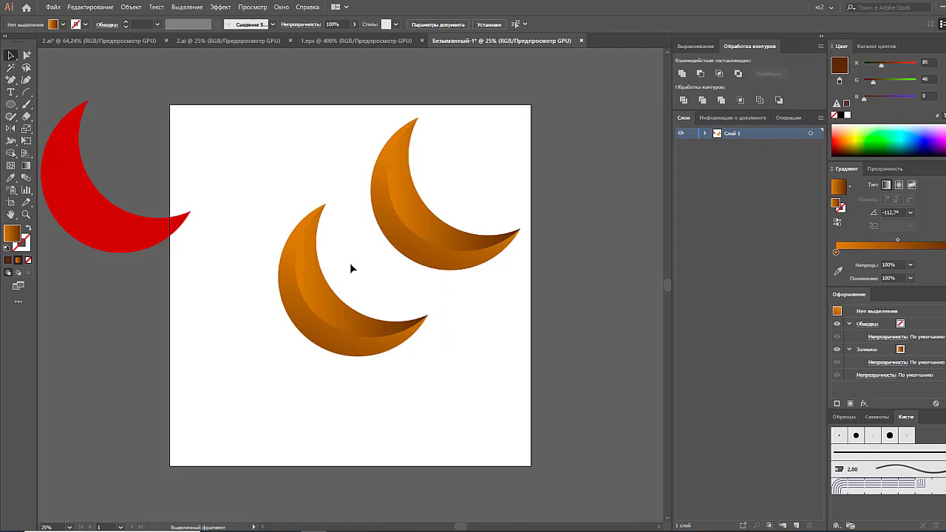
click(322, 289)
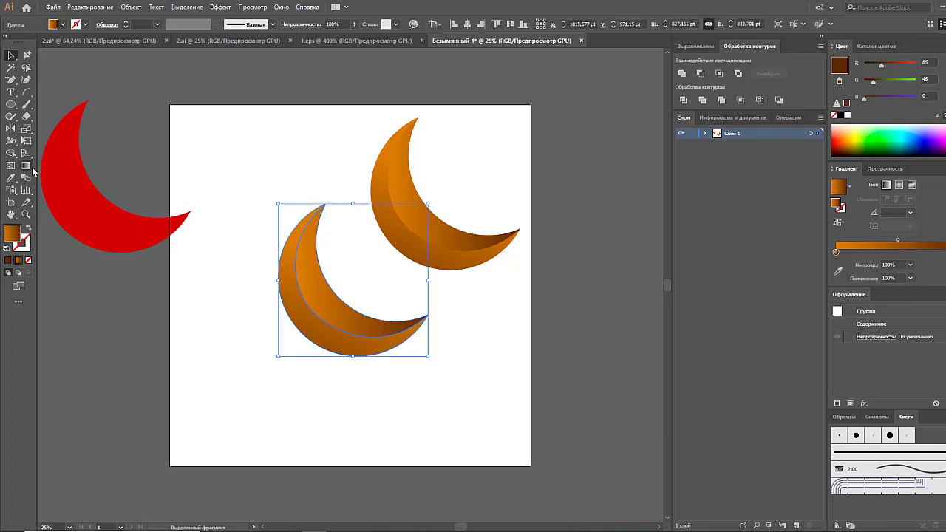
click(28, 228)
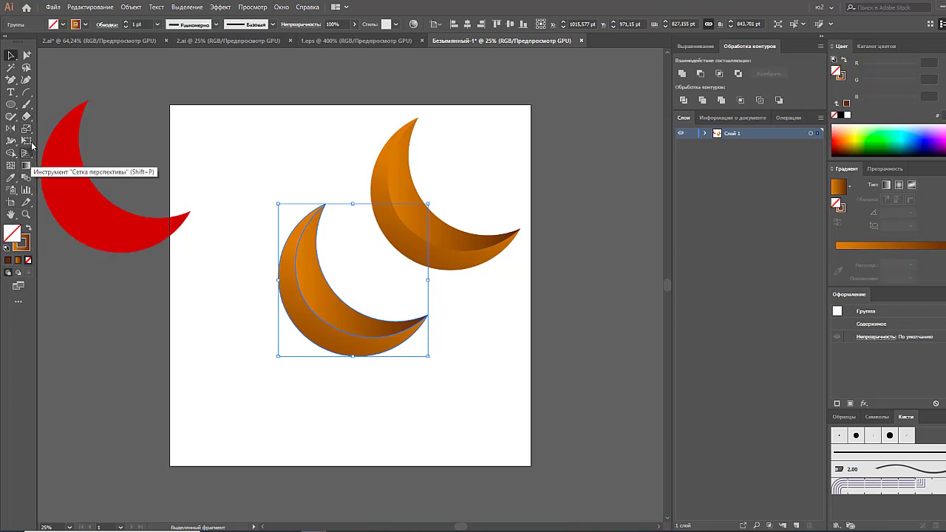
Cut the inner crescent path with Scissors at its top and lower-right tips.
click(26, 116)
click(59, 128)
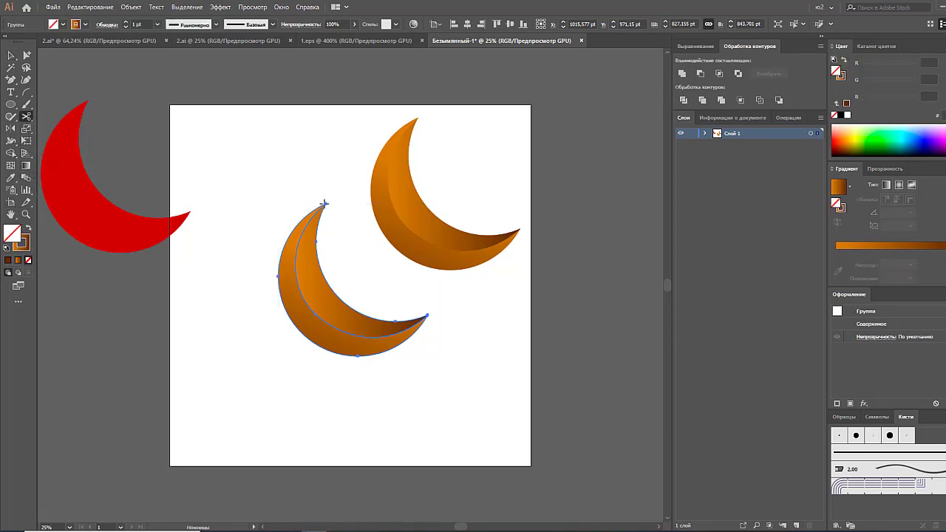
click(324, 202)
click(428, 316)
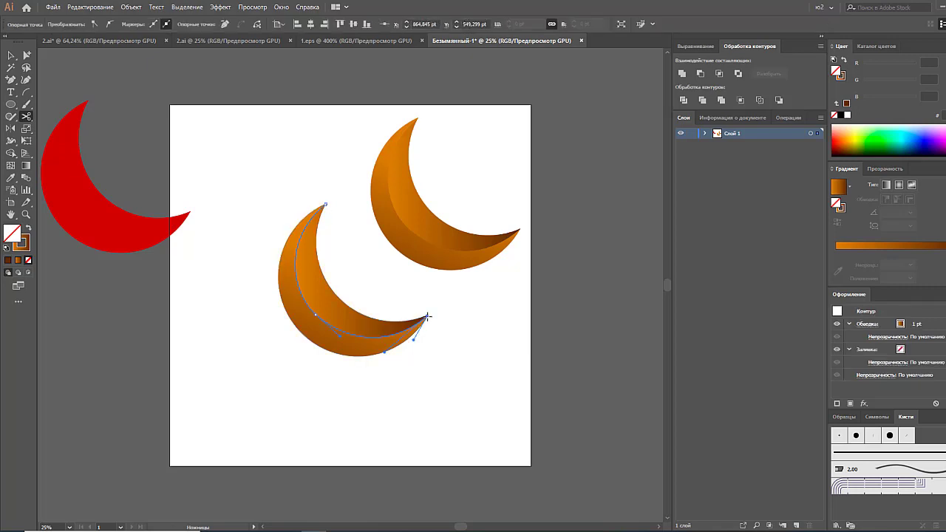
click(11, 55)
click(282, 164)
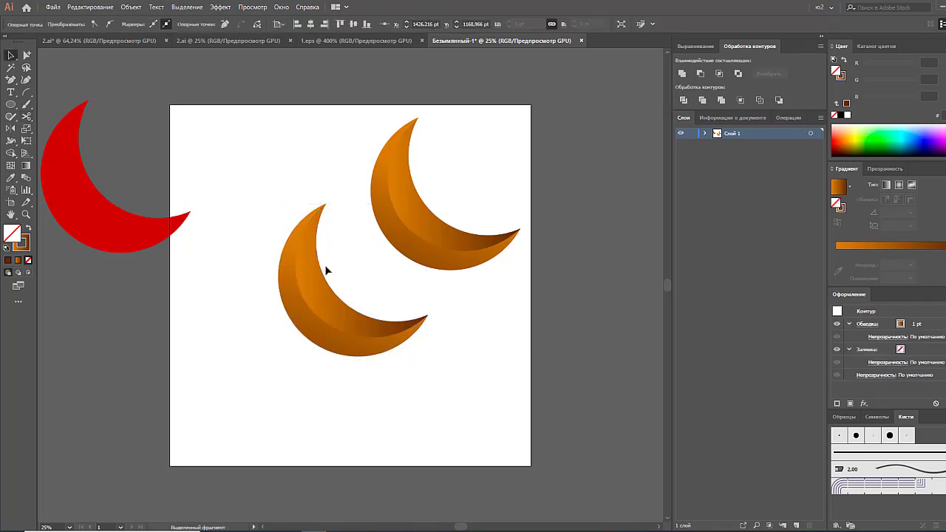
click(325, 268)
drag(323, 271, 340, 273)
key(a)
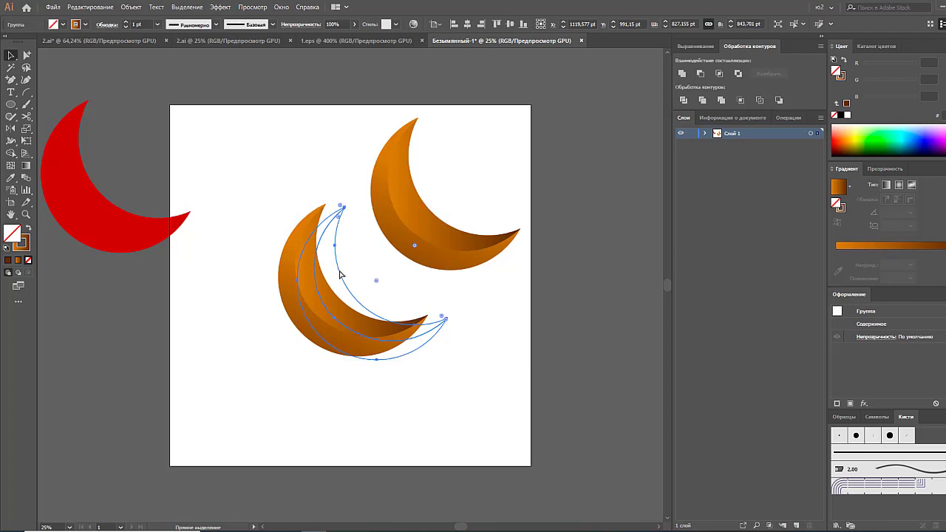
key(ctrl+z)
Isolate the group, test-move the cut inner path and put it back, then exit isolation.
right_click(317, 265)
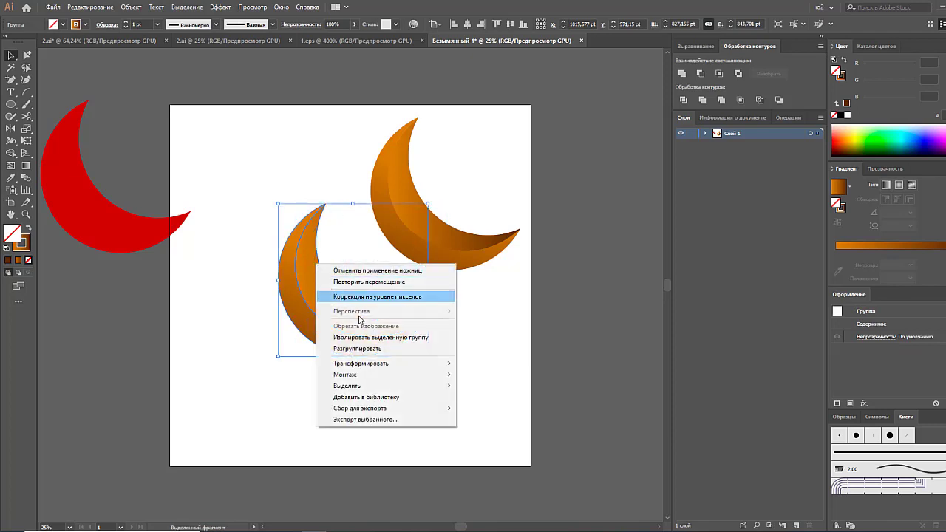
click(358, 338)
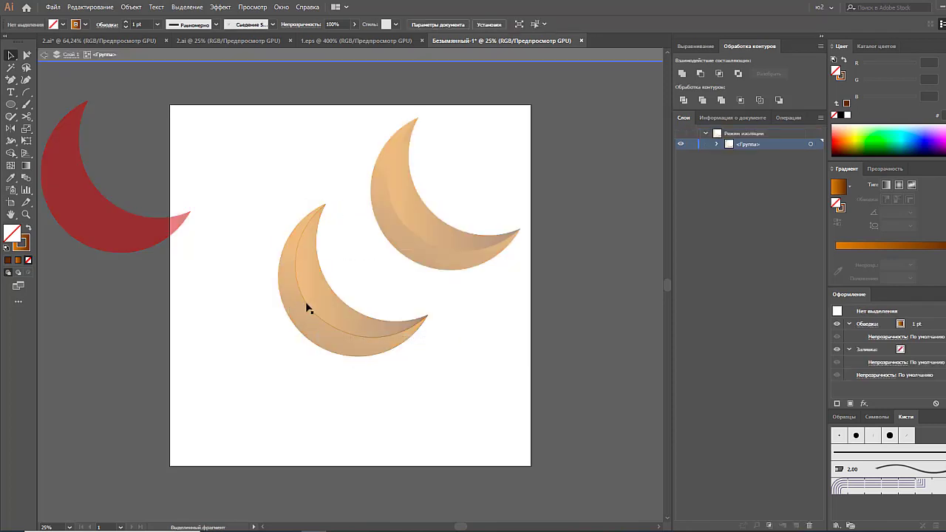
click(309, 309)
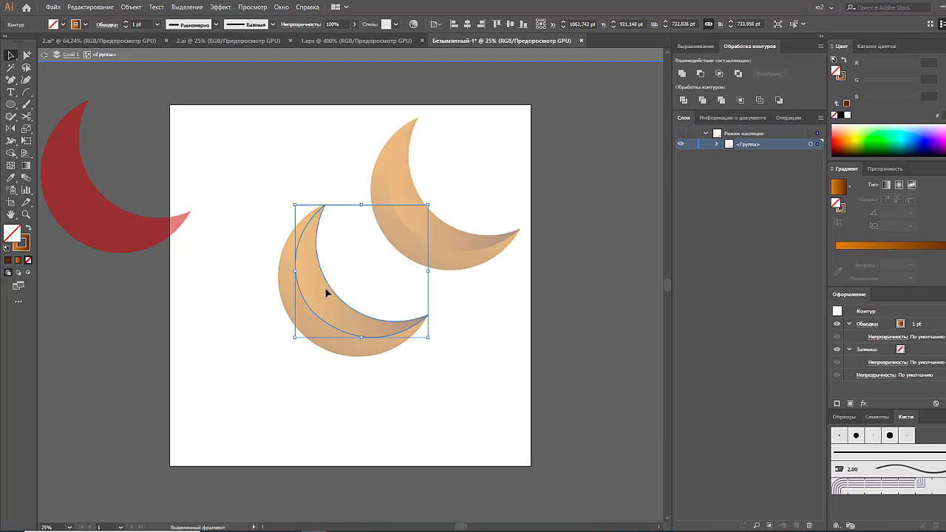
drag(326, 293, 358, 286)
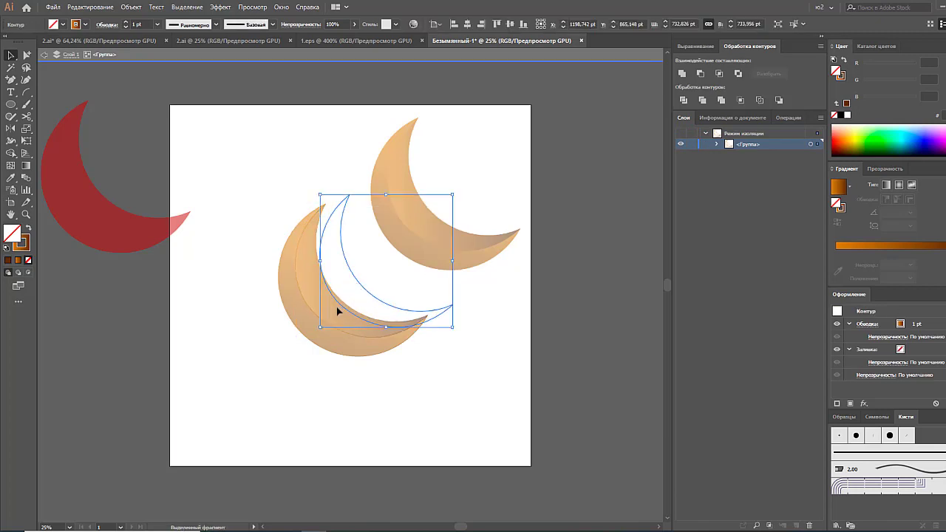
drag(337, 311, 311, 321)
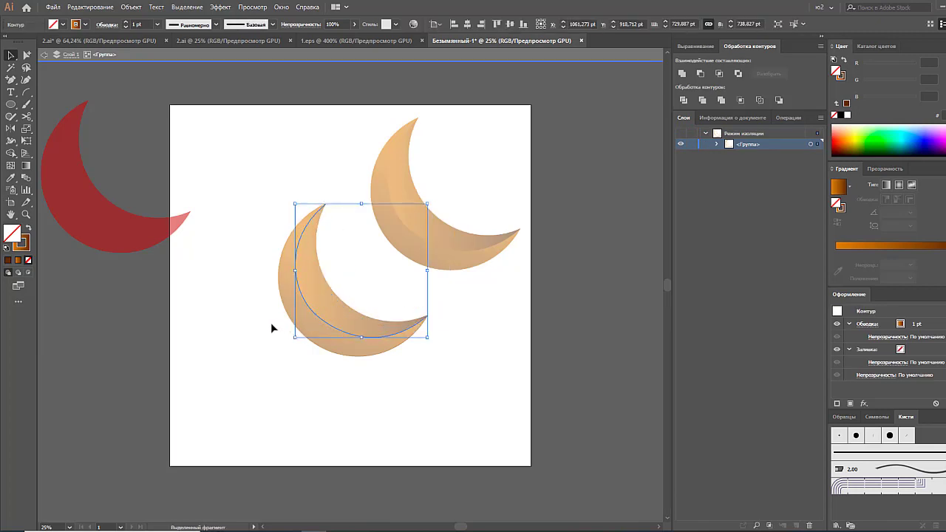
drag(294, 362, 303, 337)
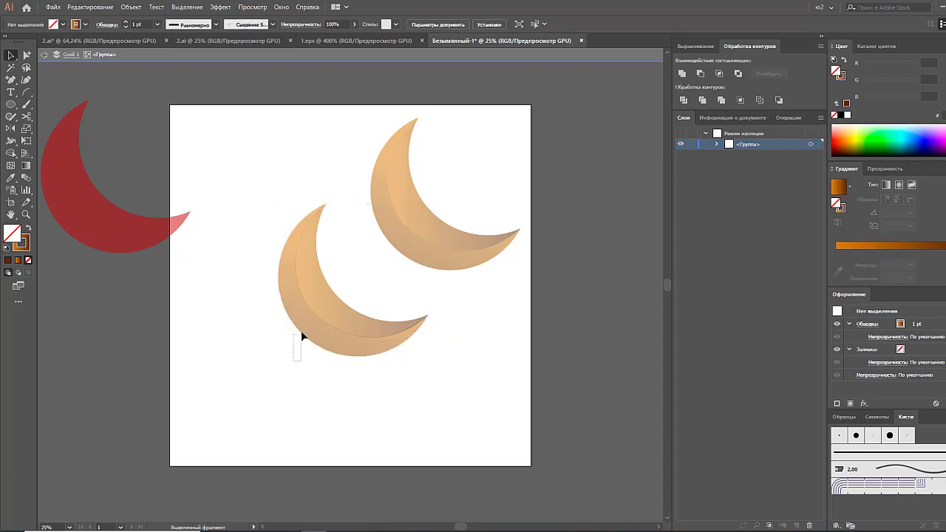
double_click(285, 370)
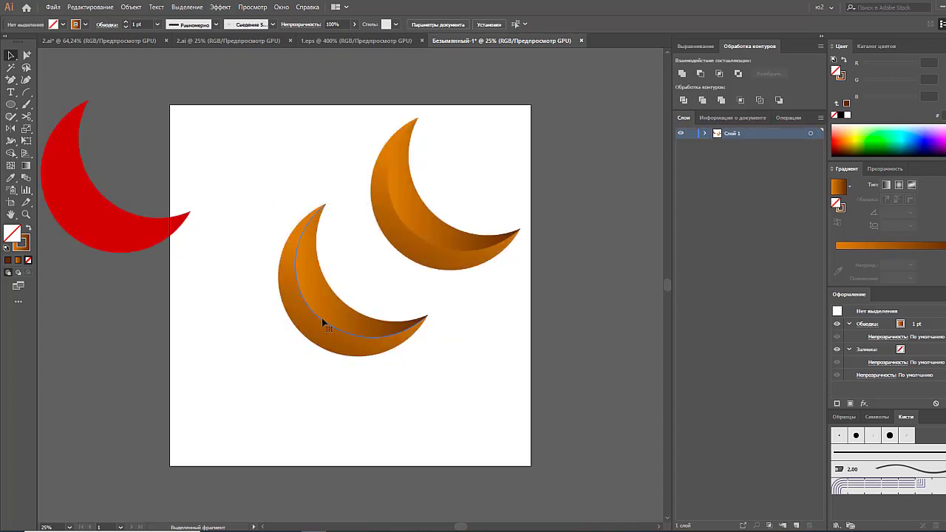
Give the seam curve a black-to-white gradient stroke with Color Dodge blending.
click(322, 319)
click(841, 208)
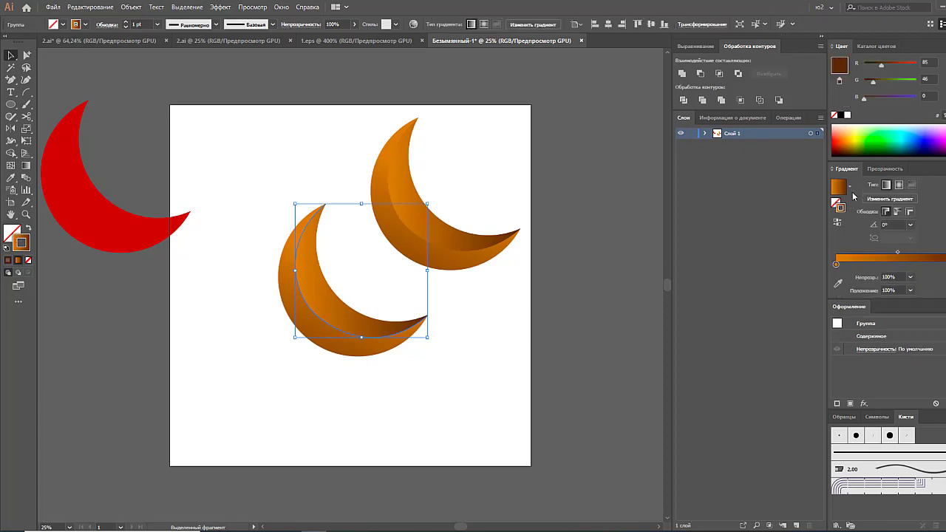
click(849, 186)
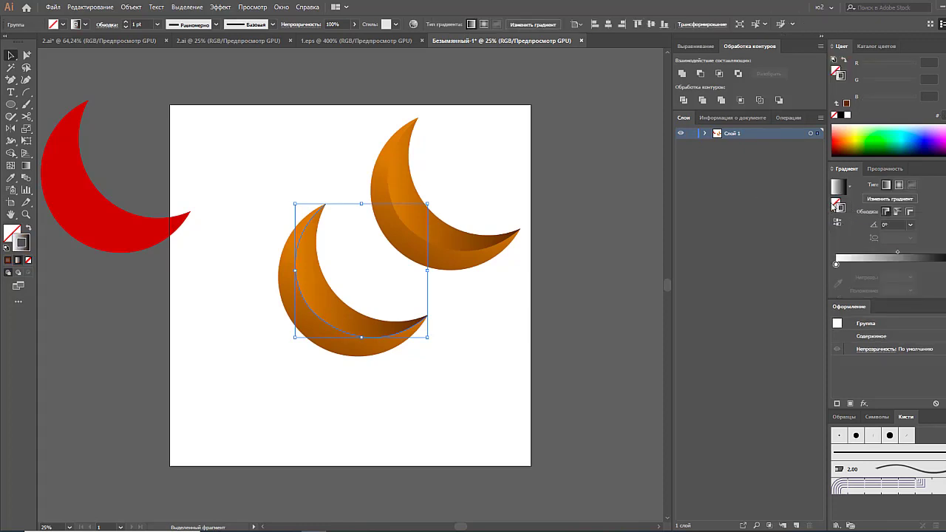
drag(837, 264, 899, 264)
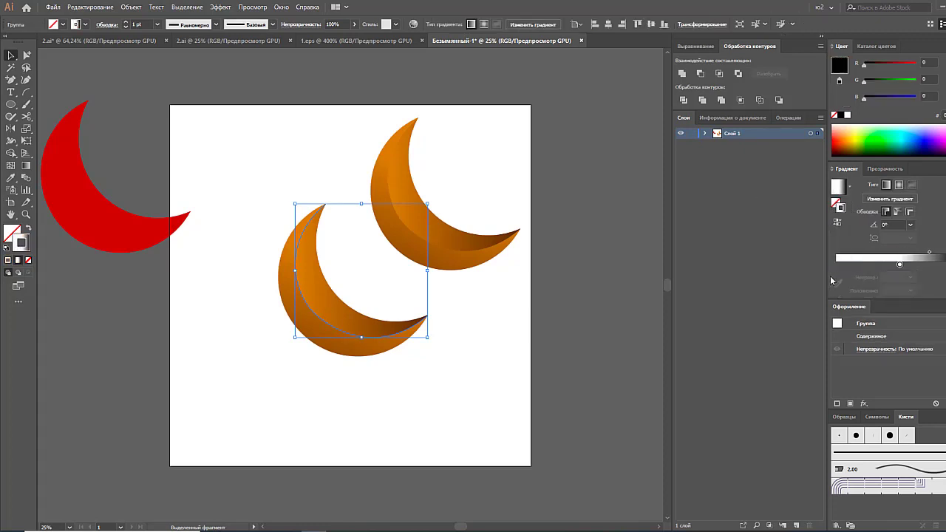
click(884, 169)
click(864, 184)
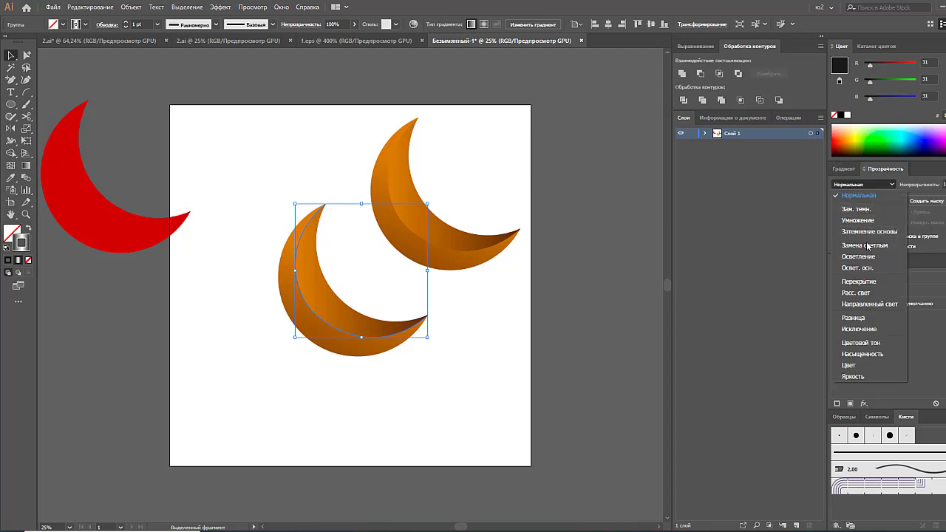
click(861, 268)
Set the seam stroke to 3 pt with the tapered Width Profile 1.
click(620, 314)
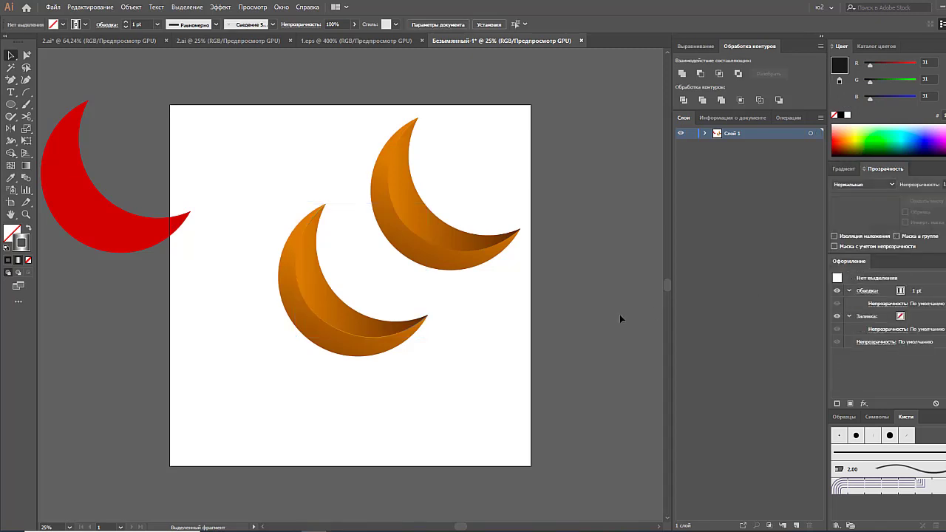
click(377, 337)
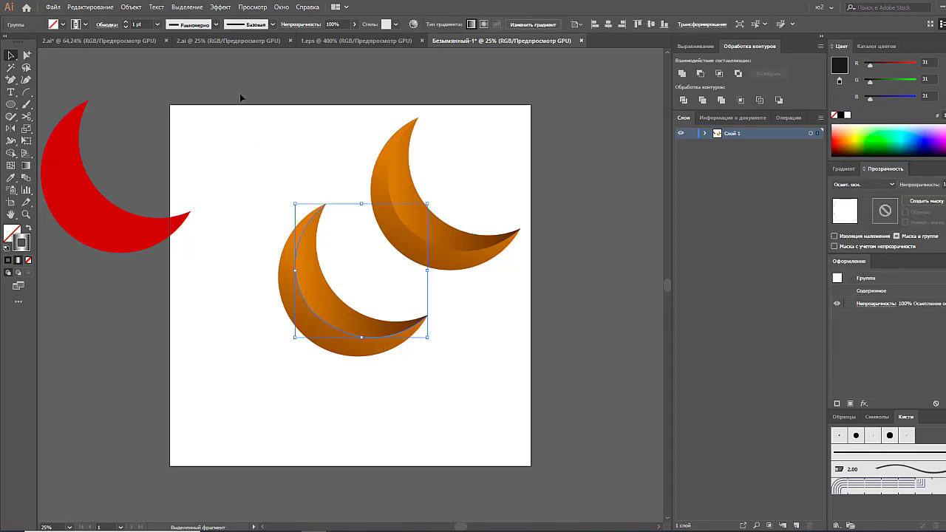
click(156, 25)
click(178, 91)
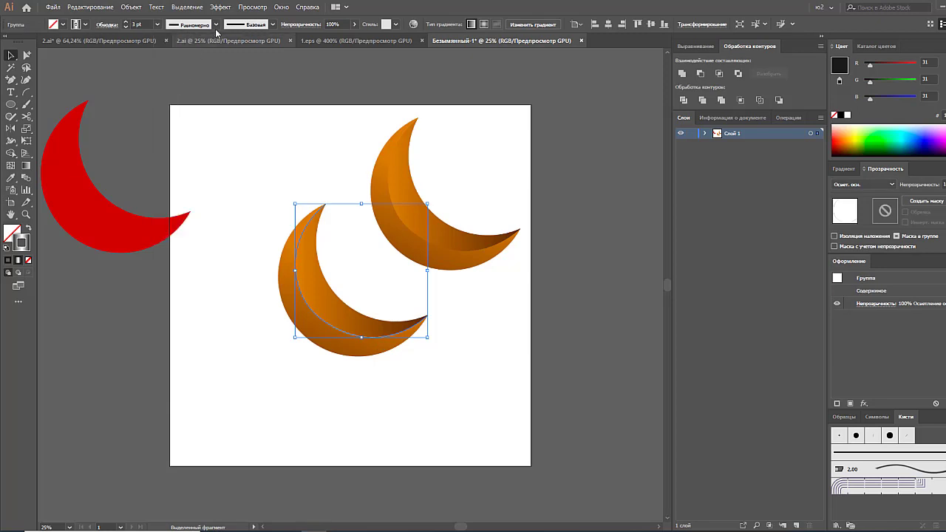
click(215, 25)
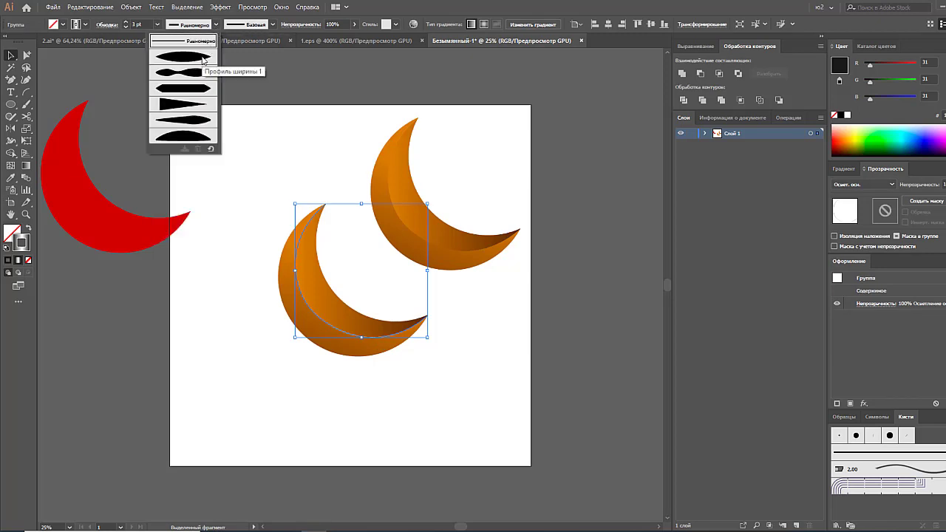
click(202, 60)
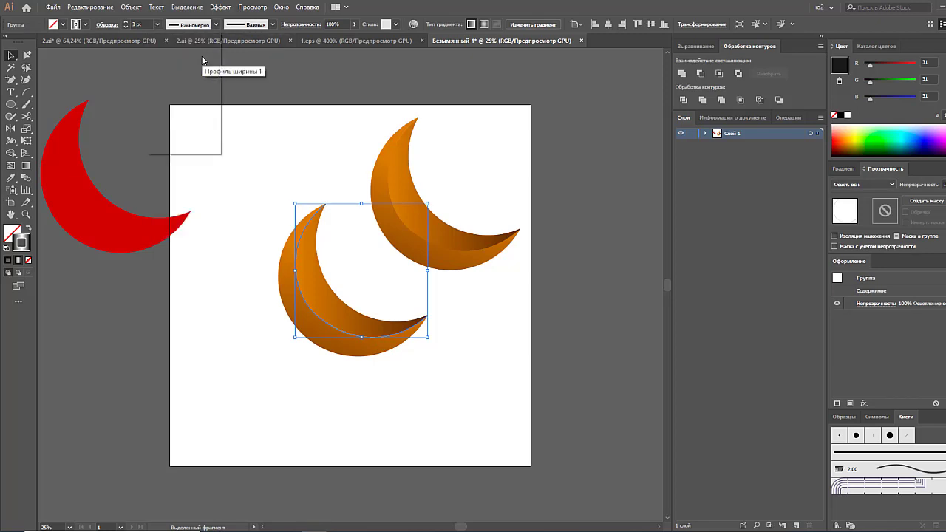
click(596, 260)
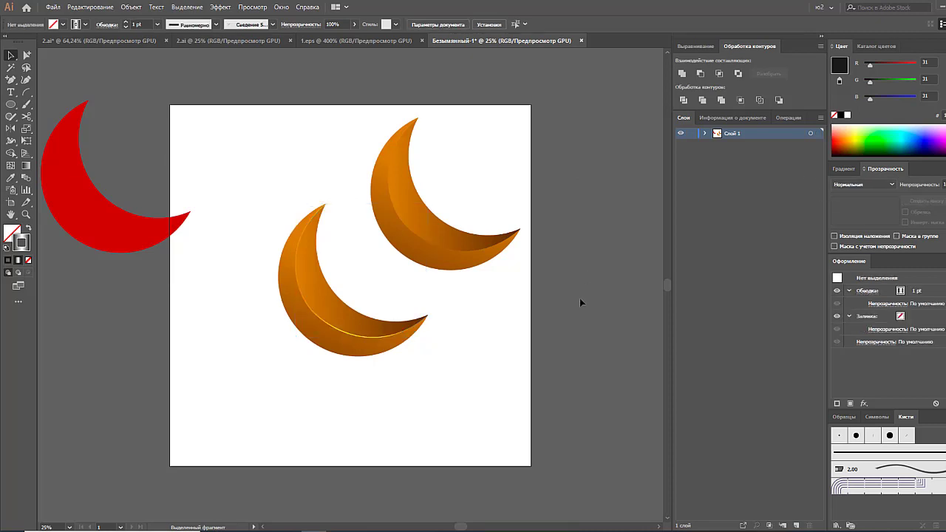
Add a dark stop to the inner crescent's orange gradient and make it radial.
click(379, 334)
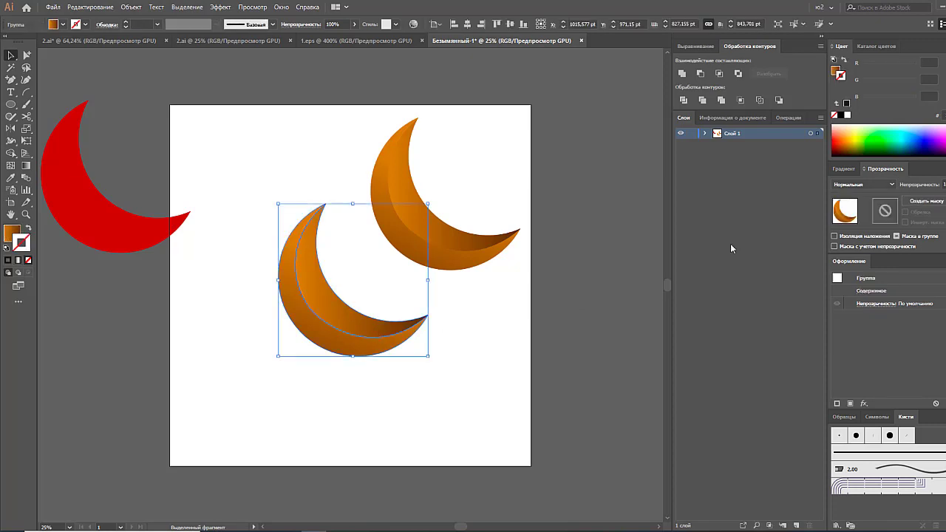
click(451, 309)
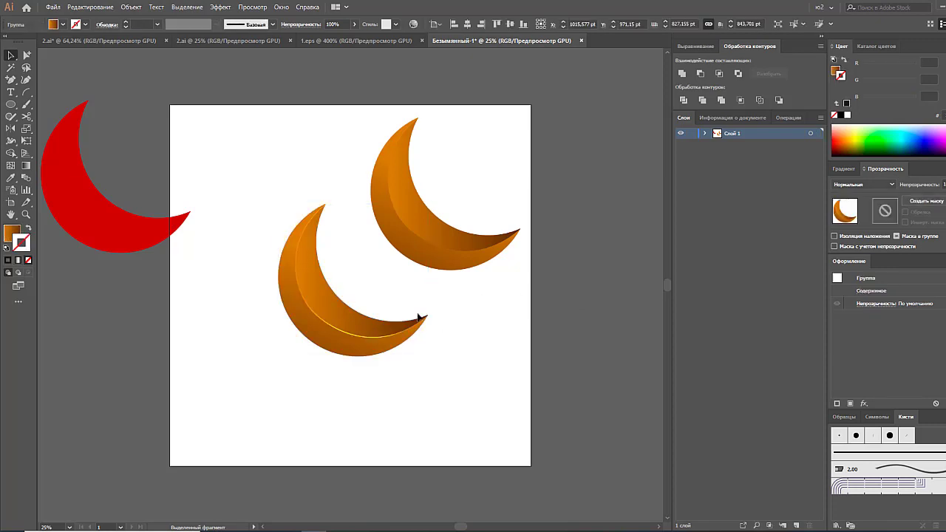
click(350, 323)
click(845, 169)
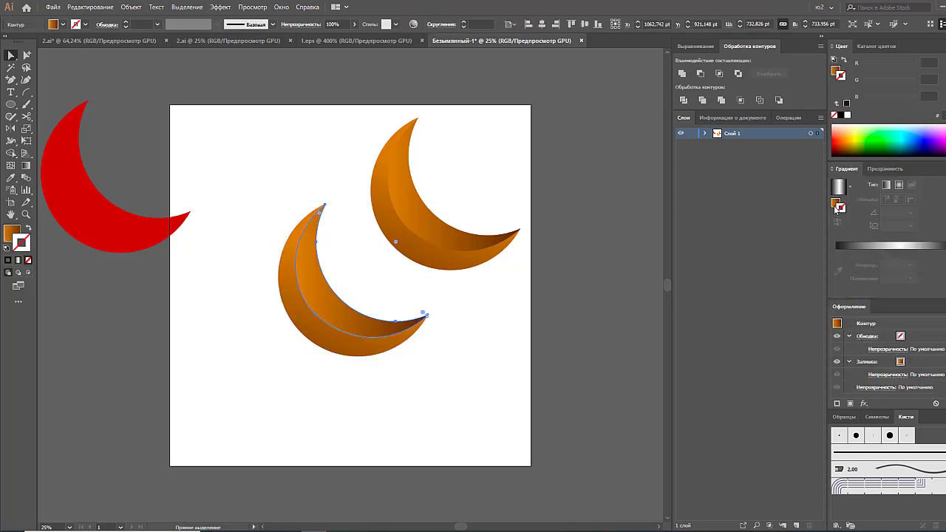
click(836, 207)
click(904, 265)
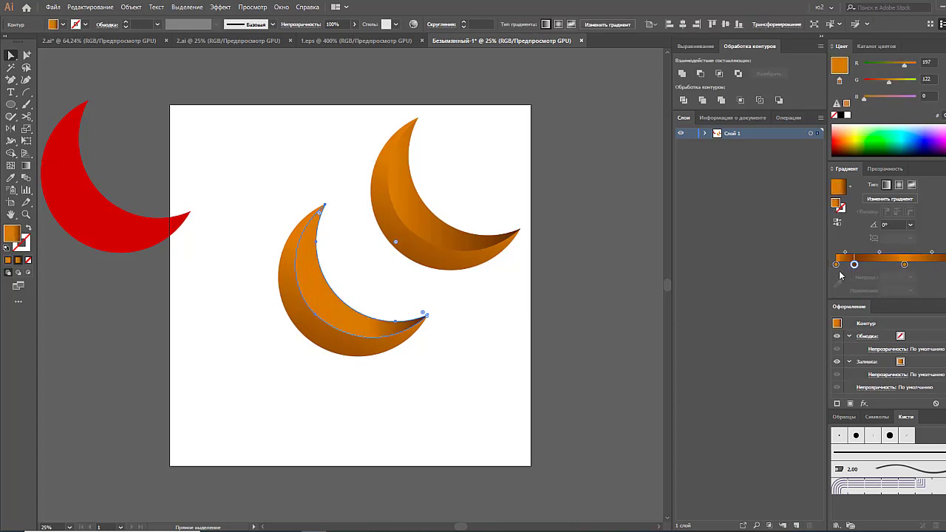
click(856, 265)
mouse_move(857, 265)
mouse_down()
mouse_move(865, 264)
mouse_move(836, 264)
mouse_up()
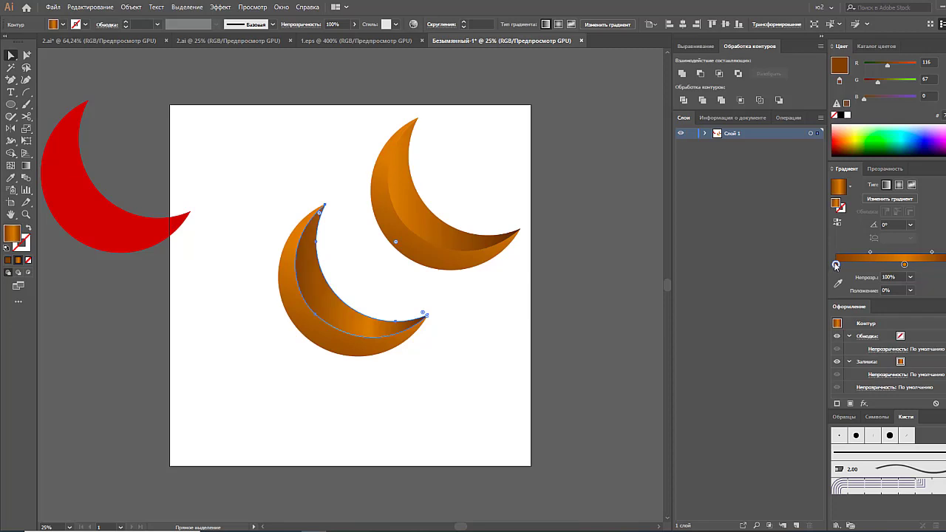
click(897, 188)
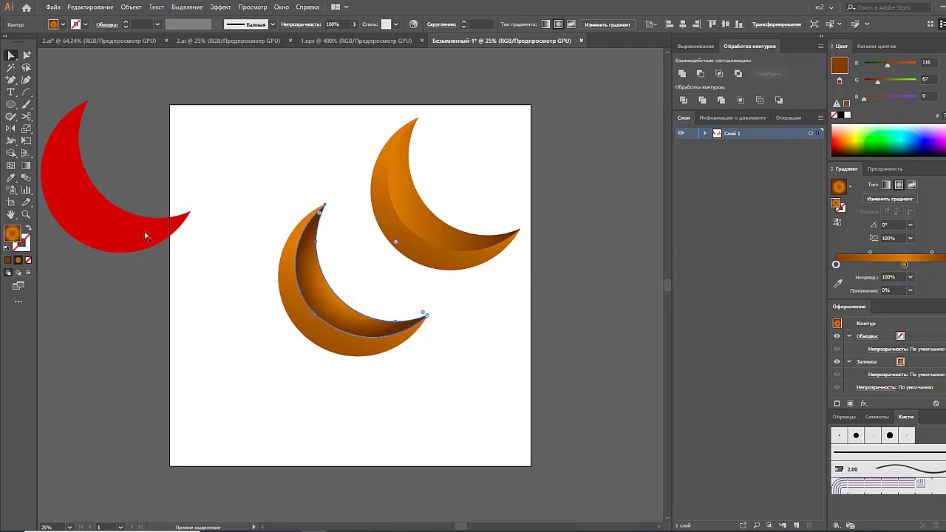
Reposition and redraw the radial gradient across the inner crescent with the Gradient tool.
click(26, 166)
drag(329, 326, 353, 210)
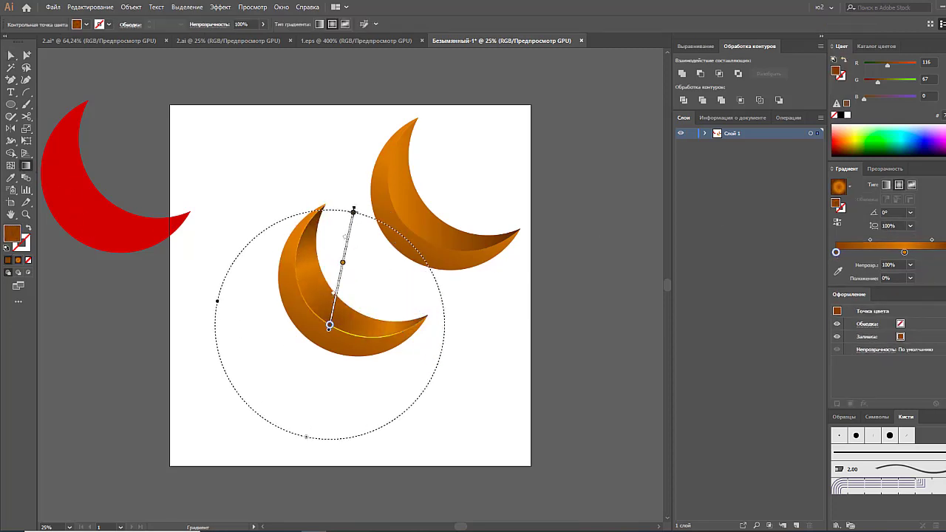
drag(398, 296, 272, 246)
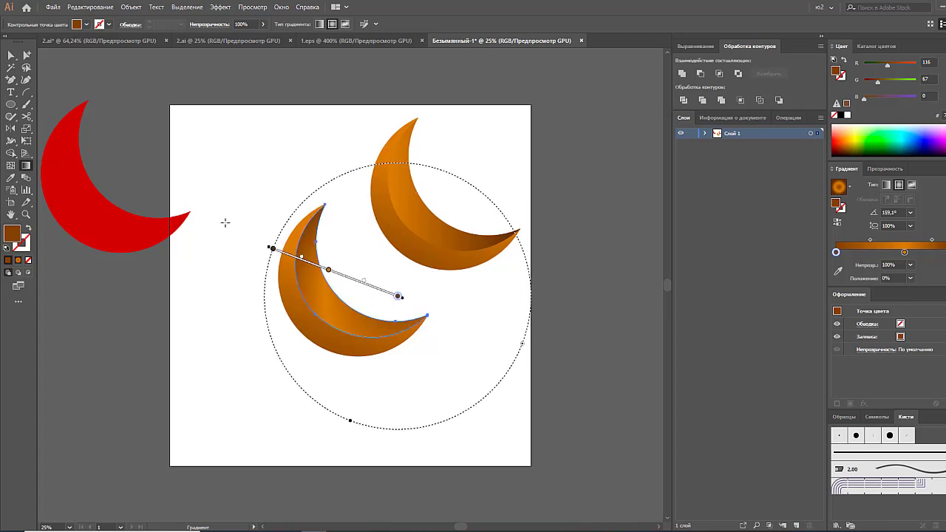
click(11, 56)
click(133, 100)
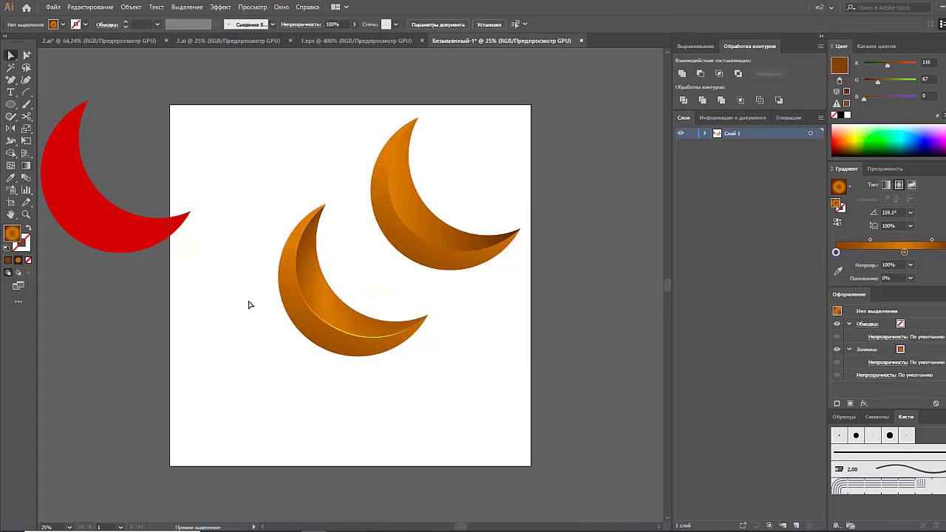
click(331, 348)
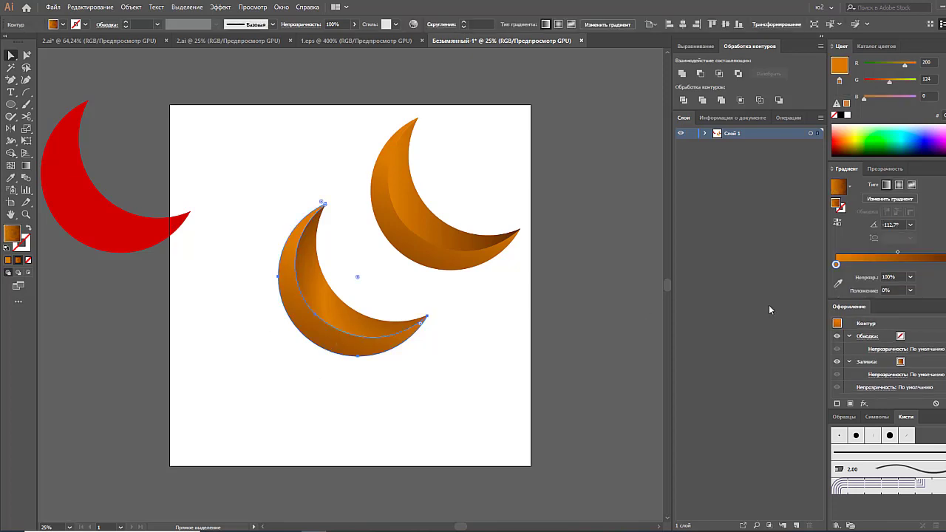
Darken the outer piece's right gradient stop, make it radial, and redraw it downward.
click(945, 257)
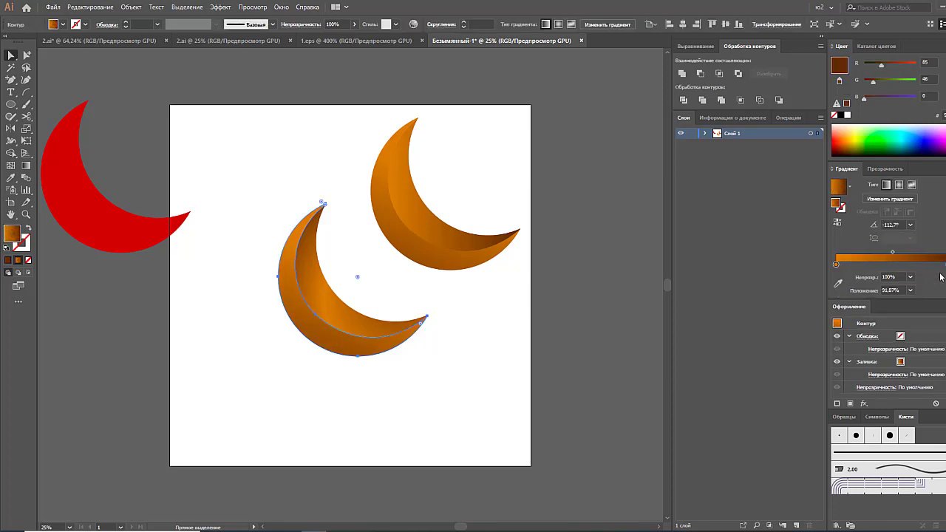
drag(876, 65, 873, 85)
click(899, 185)
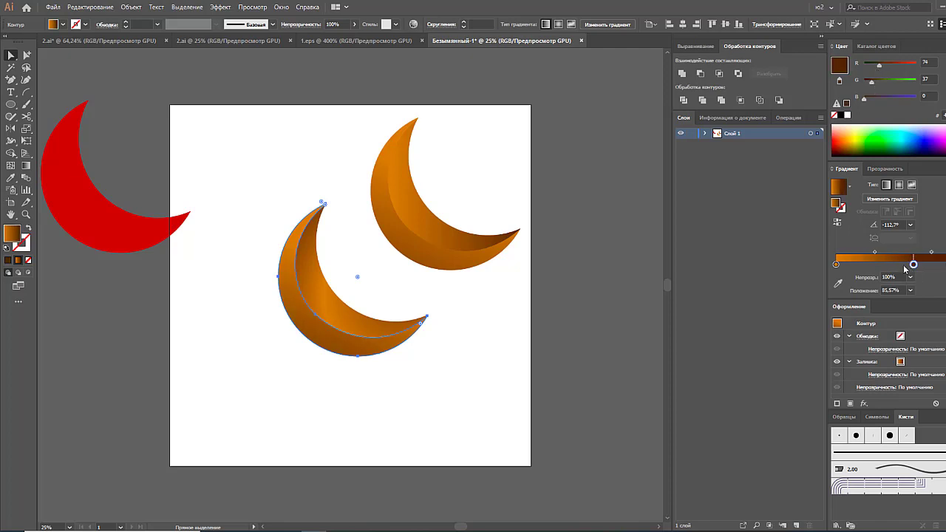
click(26, 166)
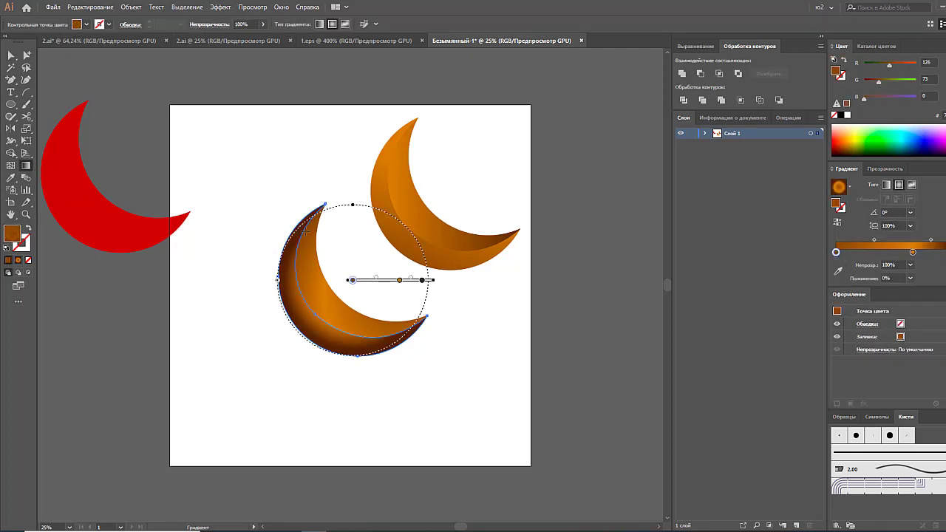
drag(316, 246, 293, 393)
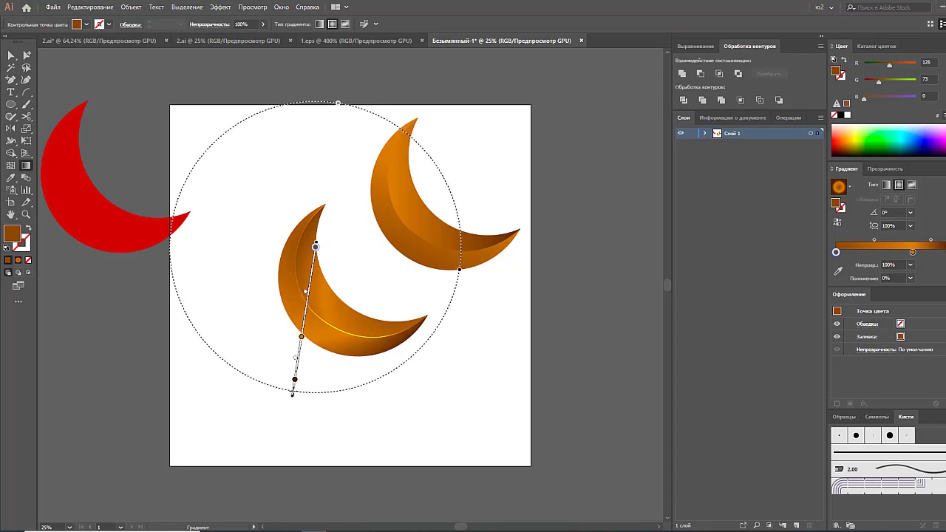
key(v)
click(167, 99)
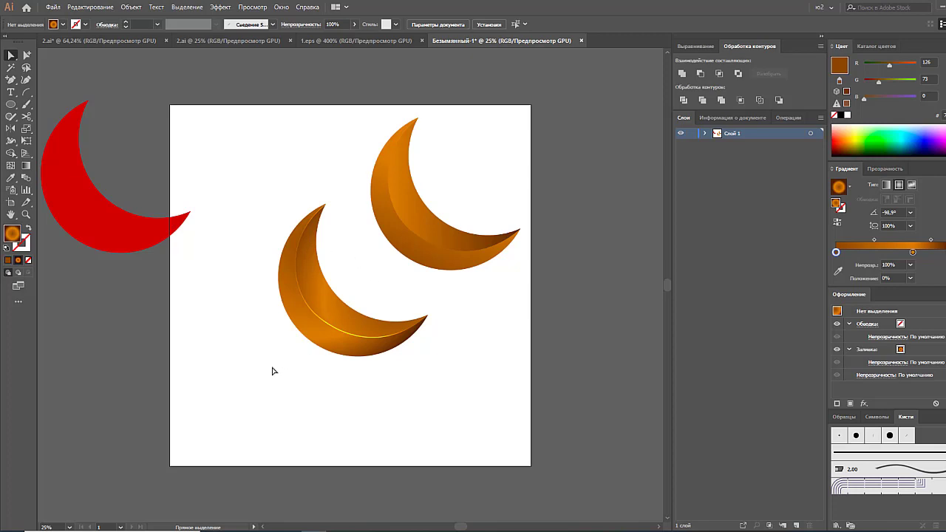
Rotate the lower crescent group counter-clockwise from a bounding-box corner, then deselect.
drag(272, 370, 338, 296)
click(328, 327)
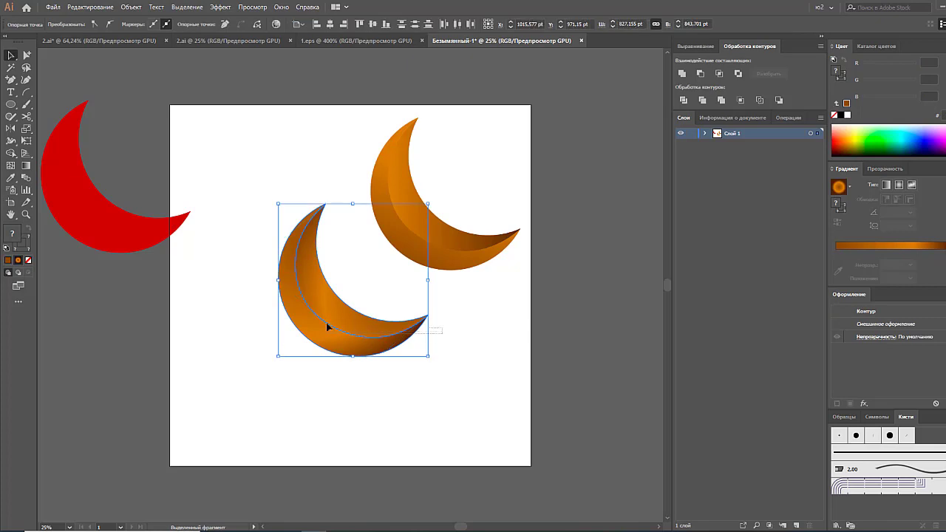
mouse_move(431, 363)
mouse_down()
mouse_move(375, 398)
mouse_move(428, 376)
mouse_move(358, 331)
mouse_up()
click(439, 362)
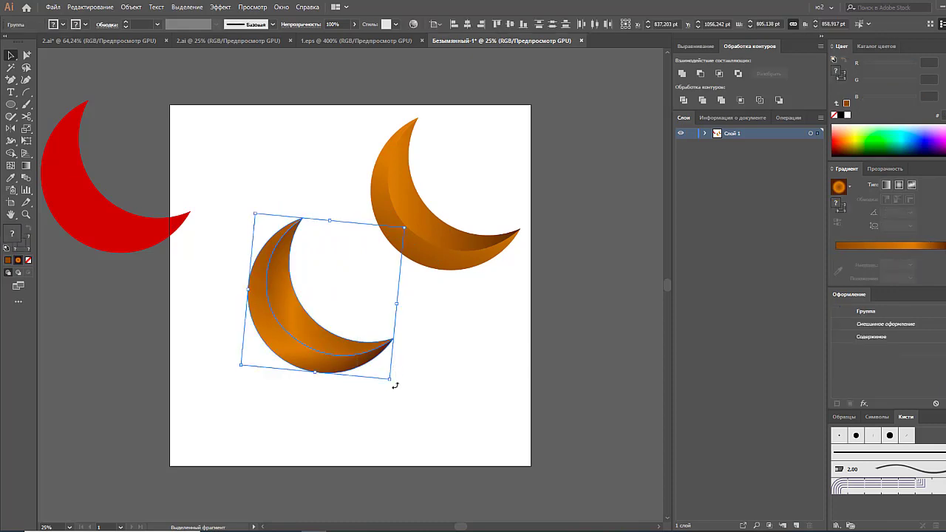
drag(395, 385, 447, 374)
click(474, 359)
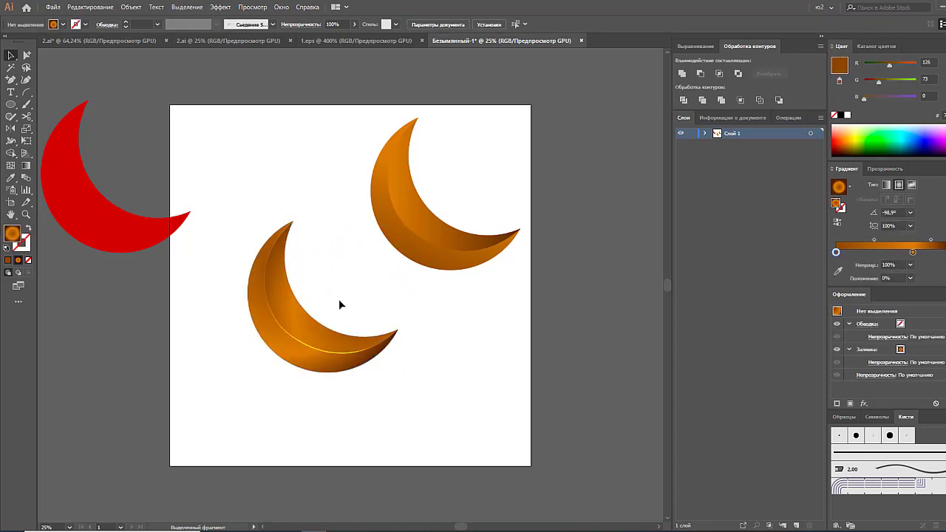
Draw a circle at the artboard's bottom-left with a reversed grey-to-white radial gradient in Multiply mode.
drag(11, 103, 52, 126)
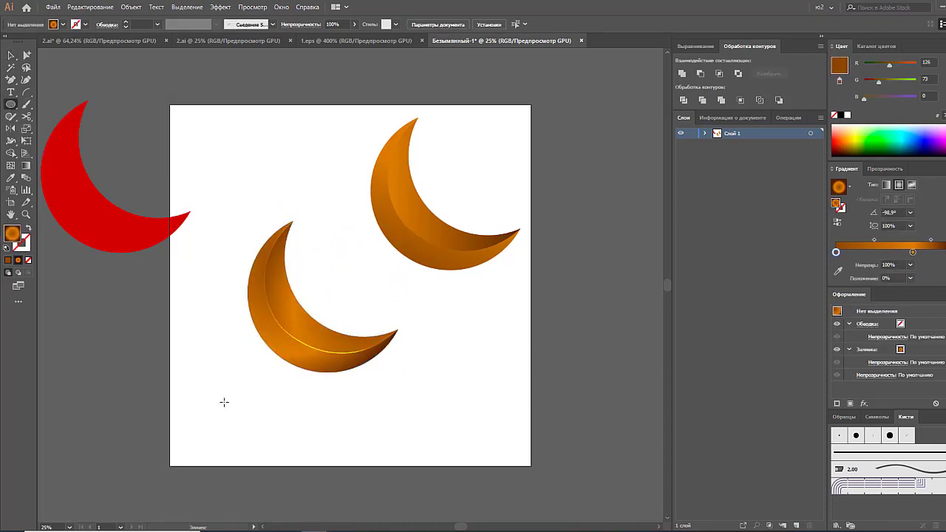
drag(204, 387, 289, 472)
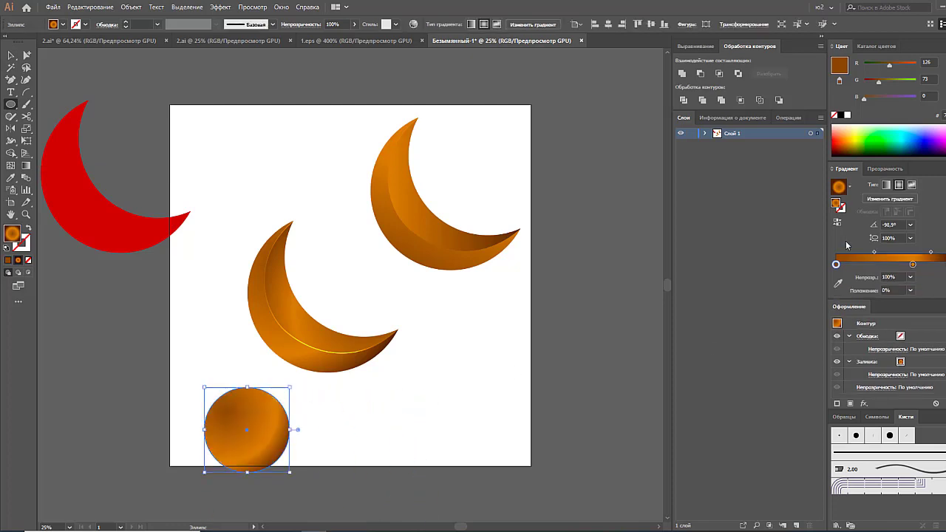
click(850, 187)
click(791, 224)
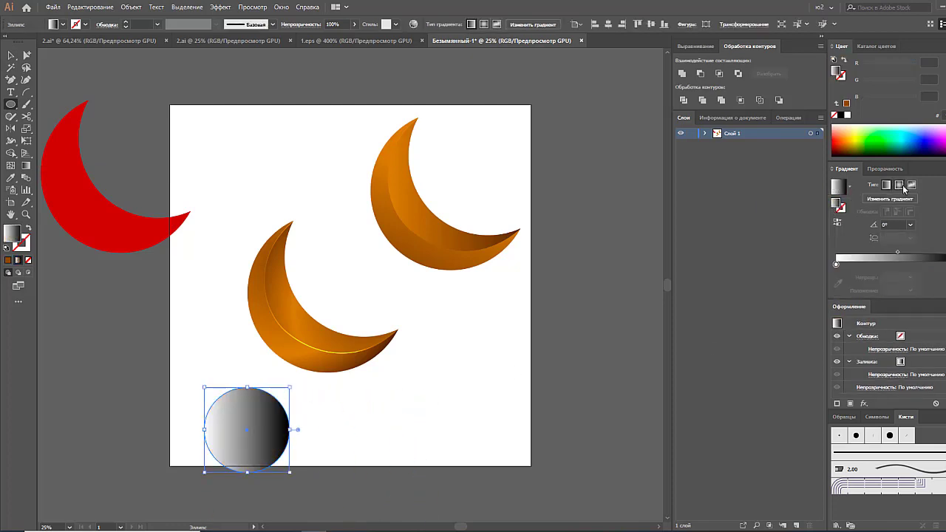
click(899, 184)
click(837, 222)
click(836, 264)
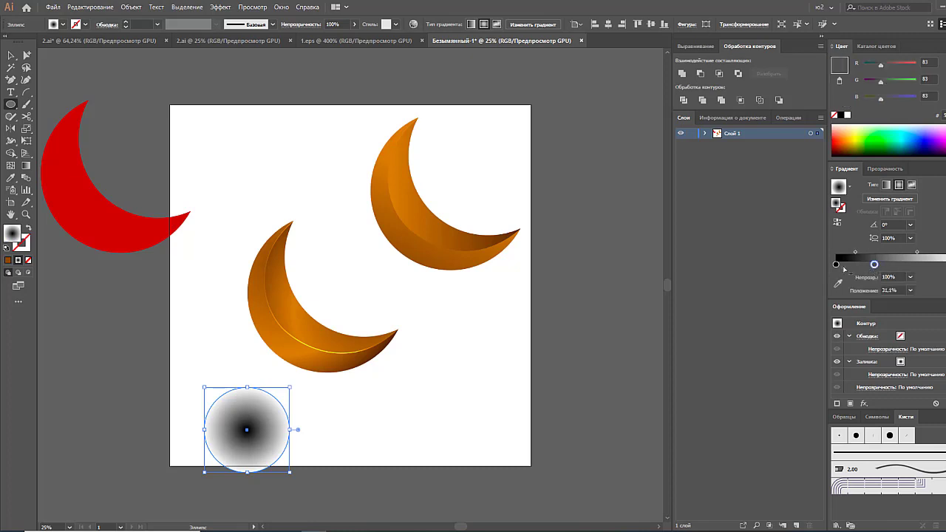
click(885, 169)
click(863, 184)
click(843, 221)
Flatten and widen the circle into a soft, lighter shadow ellipse beneath the lower crescent.
key(v)
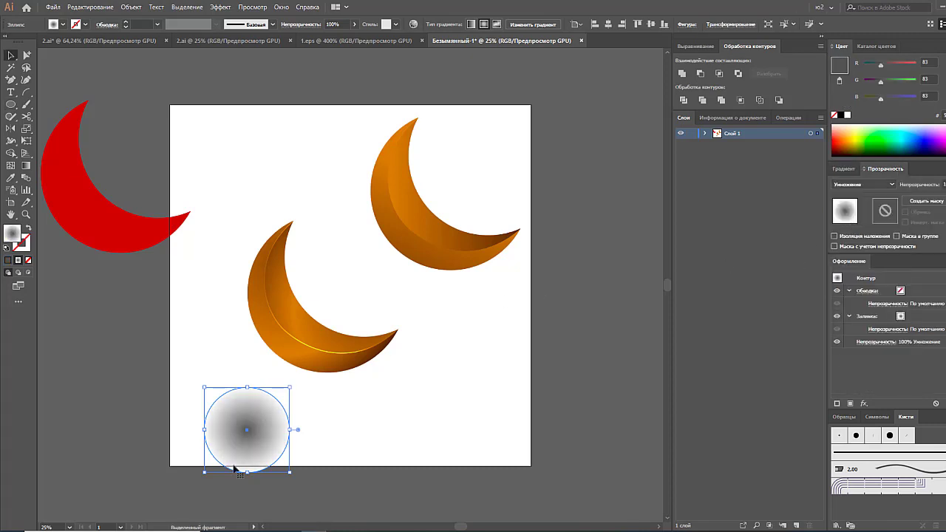
drag(246, 473, 248, 400)
drag(302, 389, 367, 372)
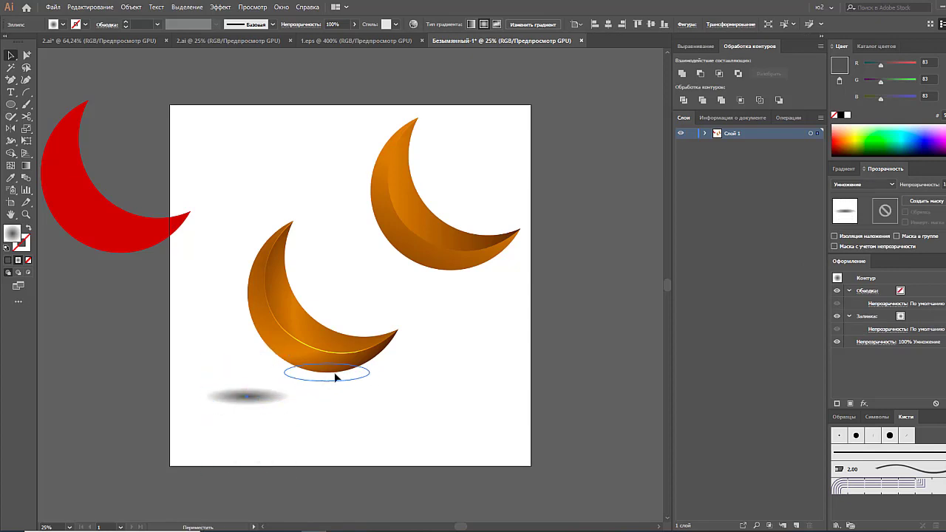
click(843, 169)
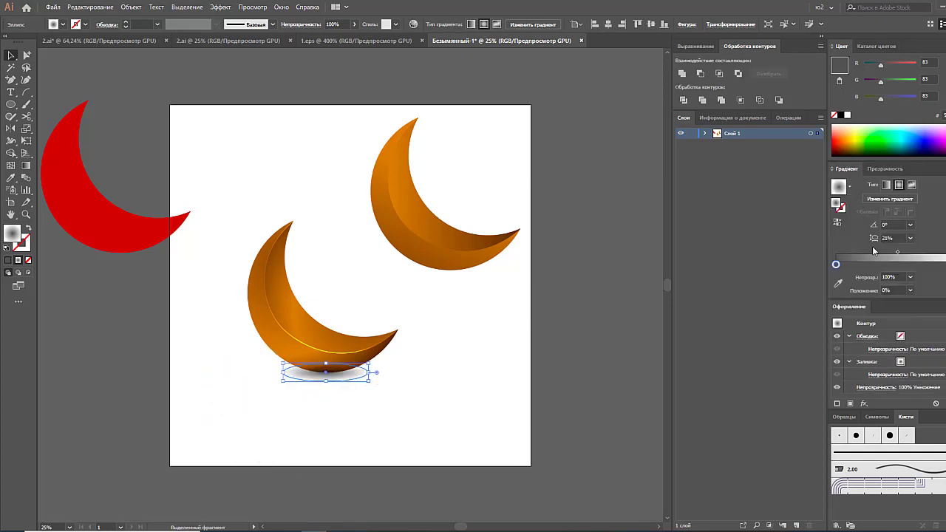
click(836, 265)
drag(858, 279, 446, 369)
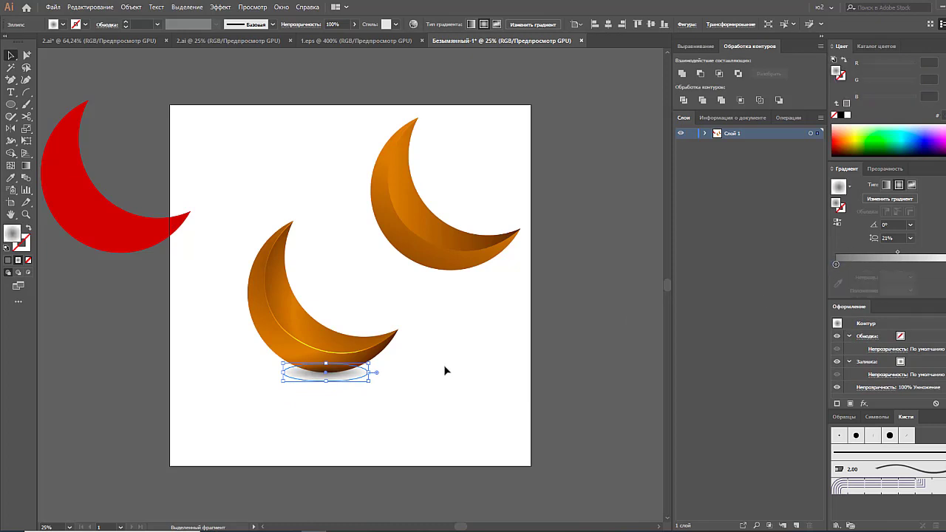
drag(368, 381, 449, 397)
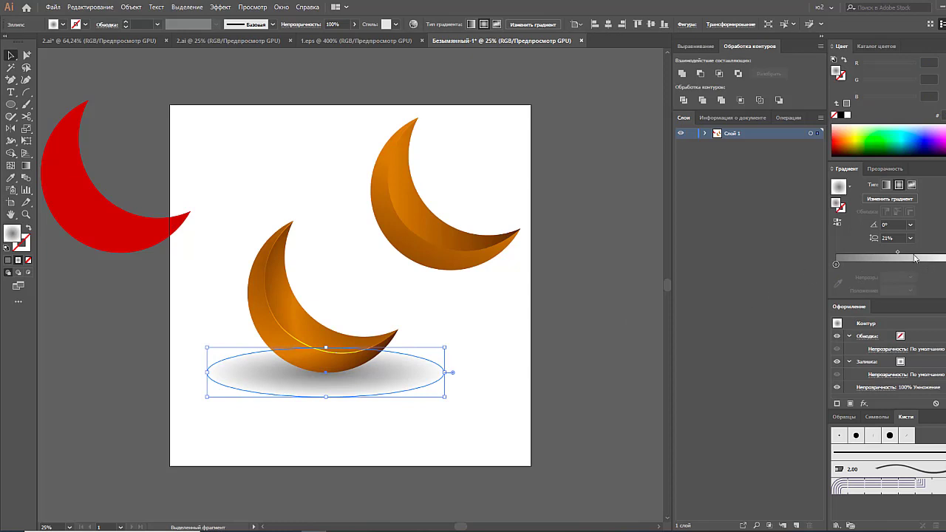
drag(915, 257, 853, 260)
click(569, 374)
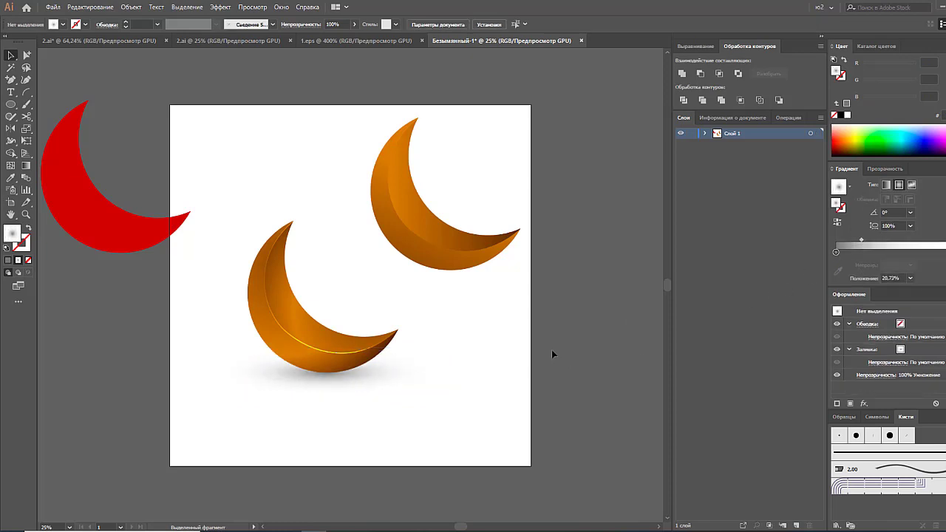
click(456, 253)
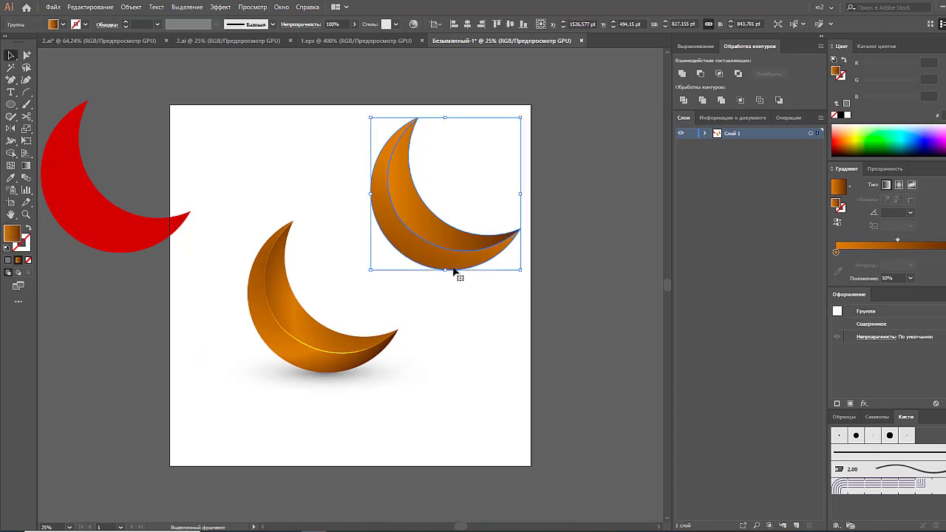
Push the upper orange moon past the artboard's right edge, then select the blue mandala in 2.ai.
drag(473, 258, 619, 212)
click(604, 314)
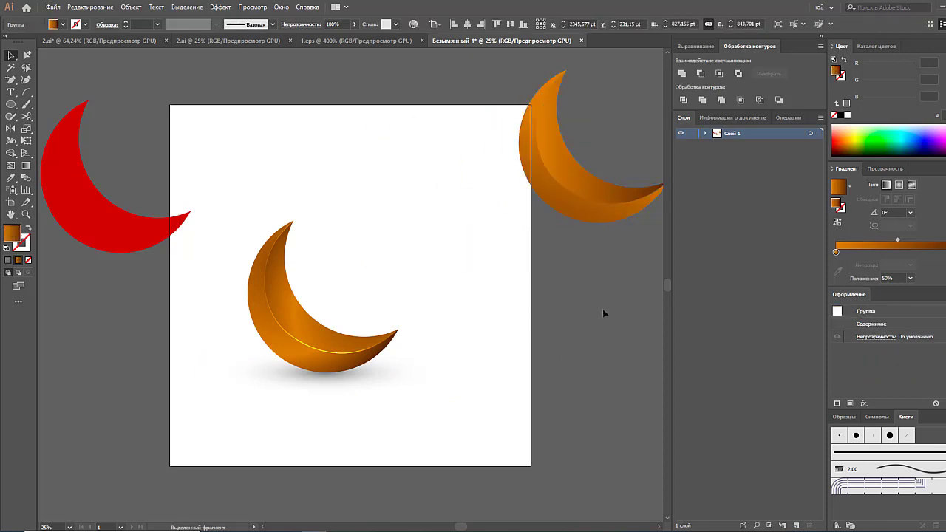
click(377, 41)
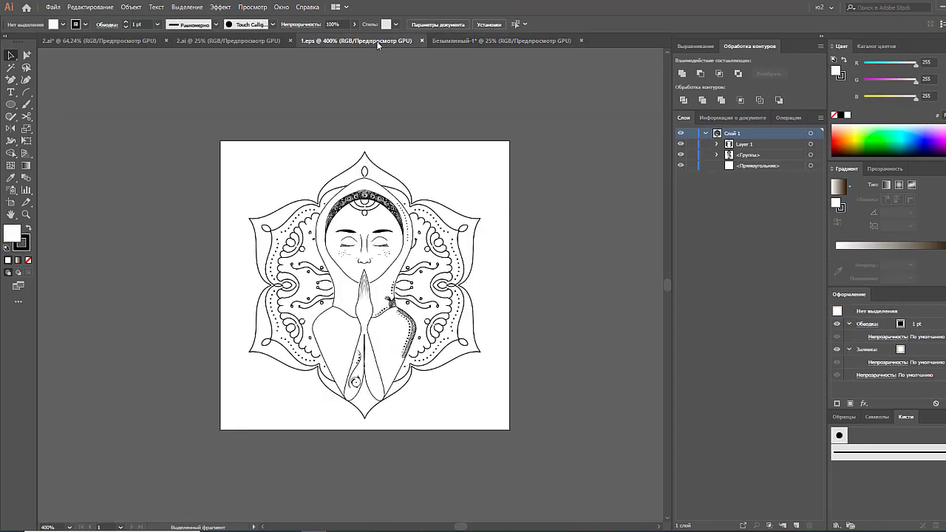
click(258, 42)
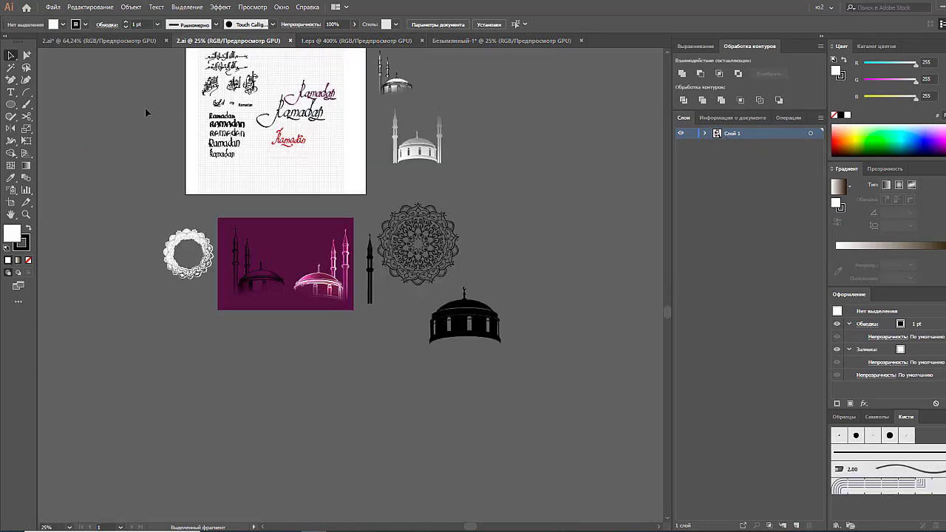
drag(145, 108, 152, 170)
click(436, 329)
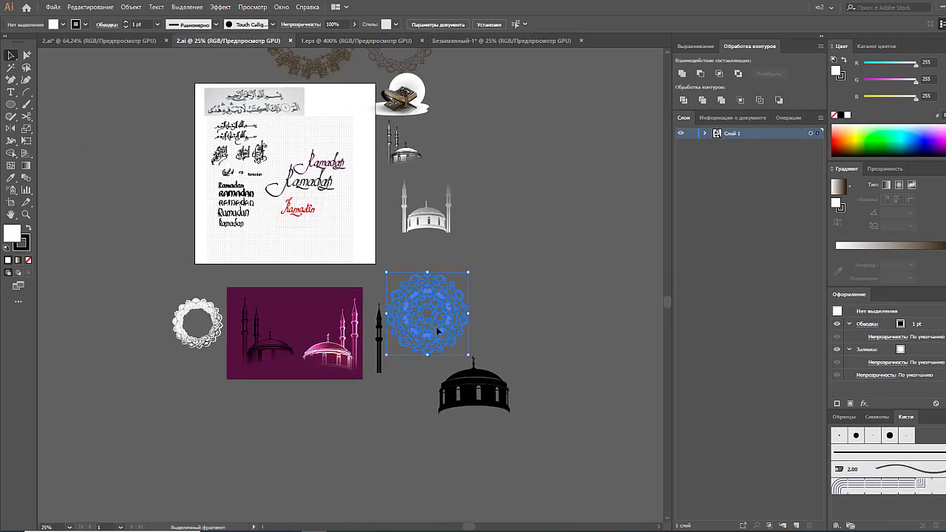
click(480, 167)
Paste the mandala into the moon drawing and enlarge it around its centre.
click(501, 42)
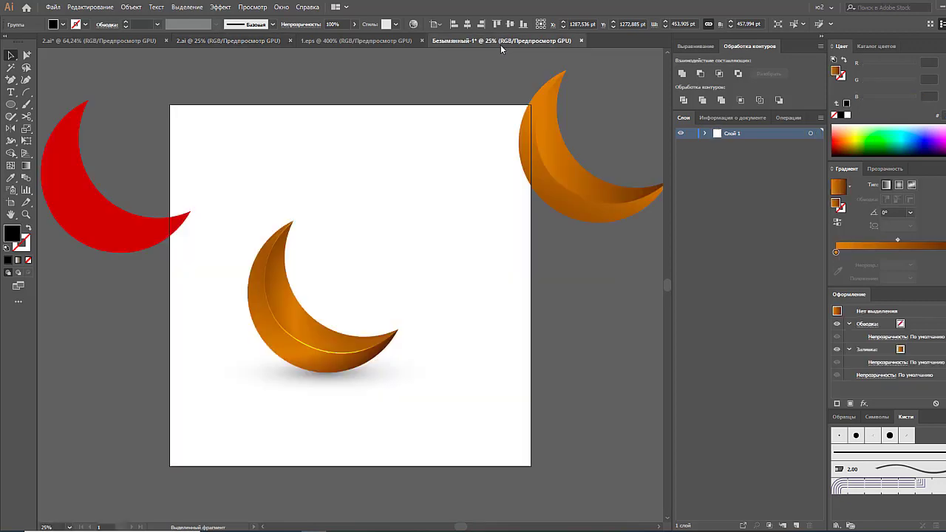
key(ctrl+v)
drag(389, 246, 518, 165)
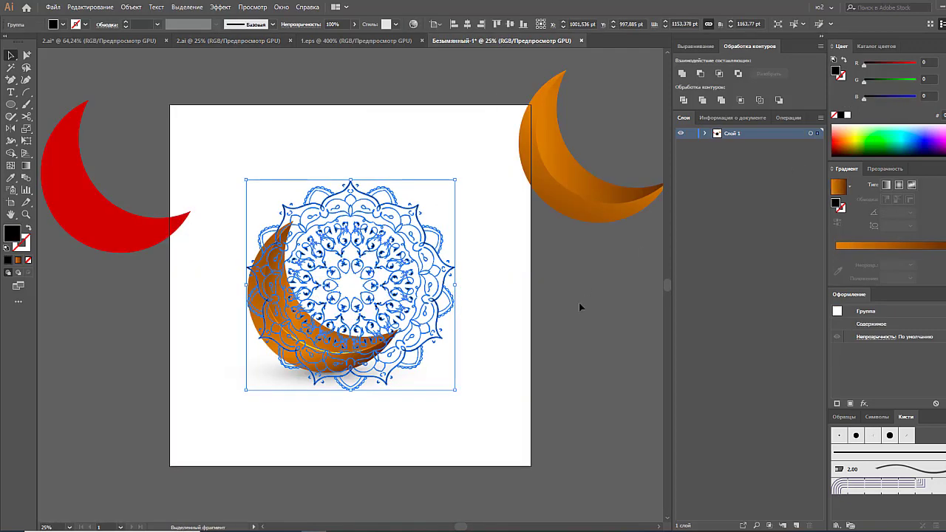
click(494, 255)
Check object statistics in Document Info, then isolate the mandala group and exit isolation.
click(442, 242)
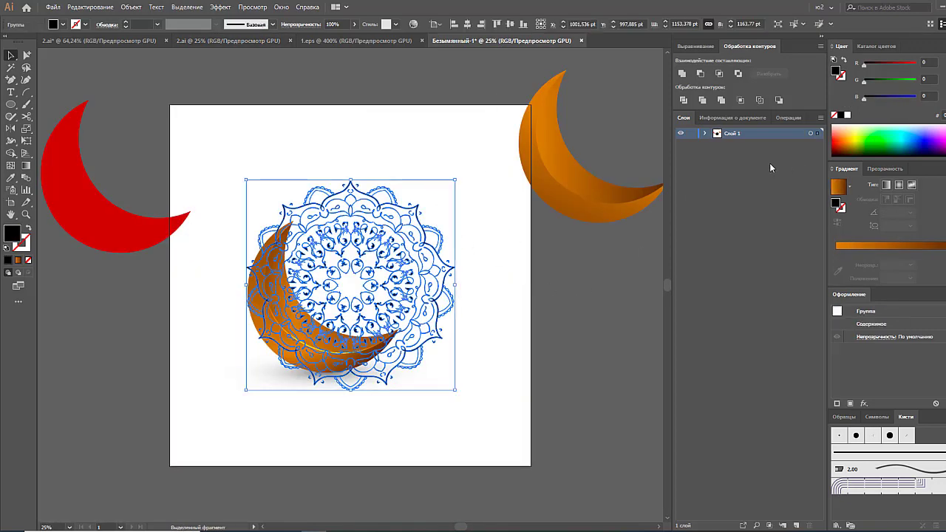
click(732, 117)
click(821, 119)
click(850, 145)
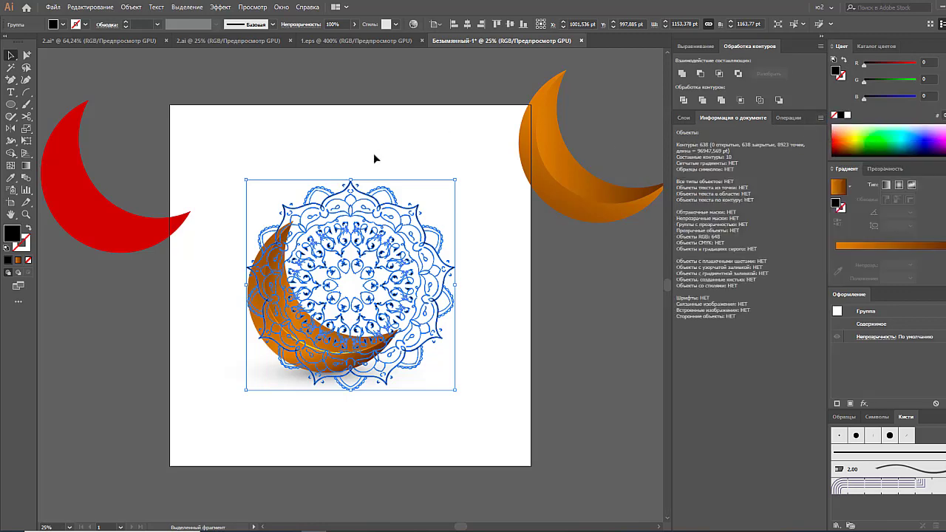
right_click(418, 213)
click(443, 294)
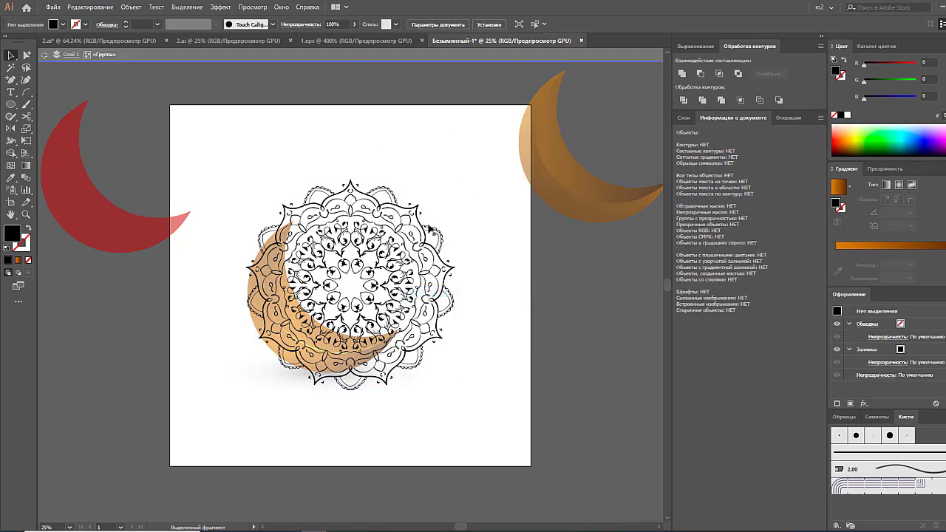
click(420, 227)
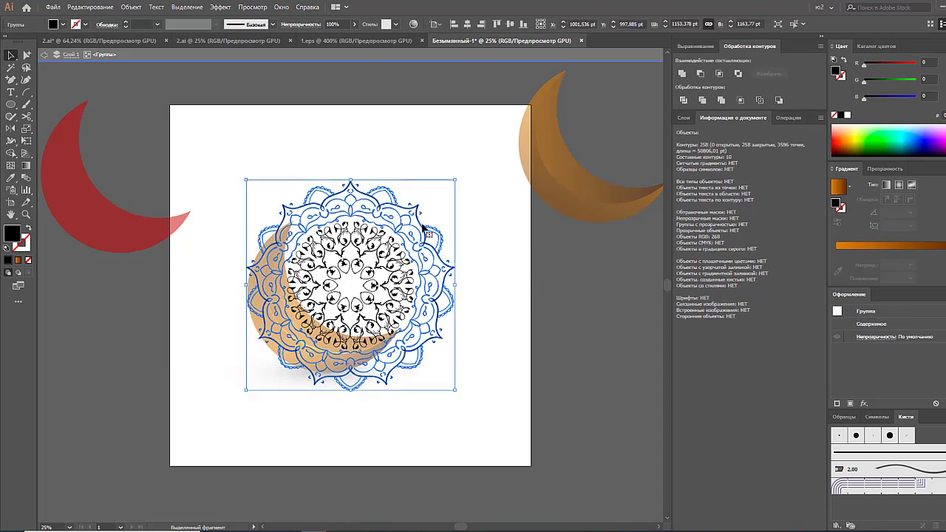
click(684, 118)
key(Escape)
Fill the mandala with a gradient running diagonally across it.
click(902, 247)
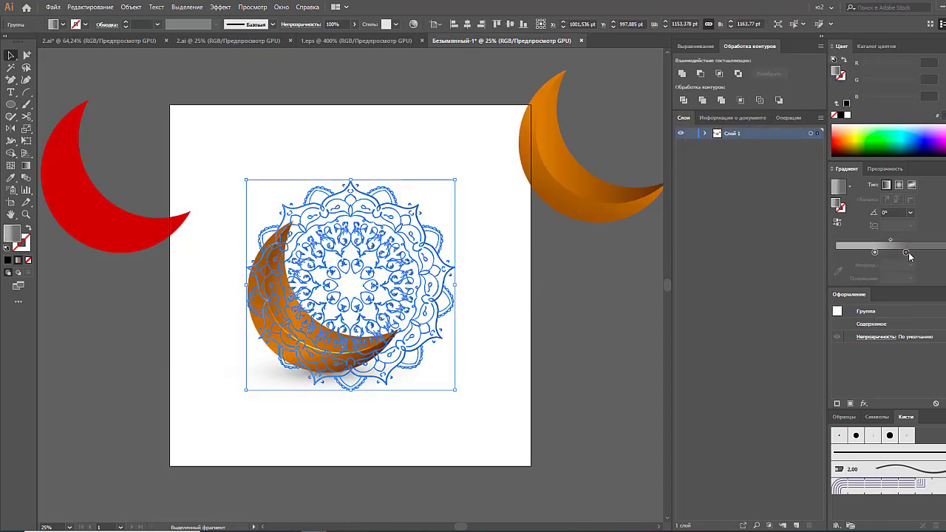
drag(875, 252, 836, 252)
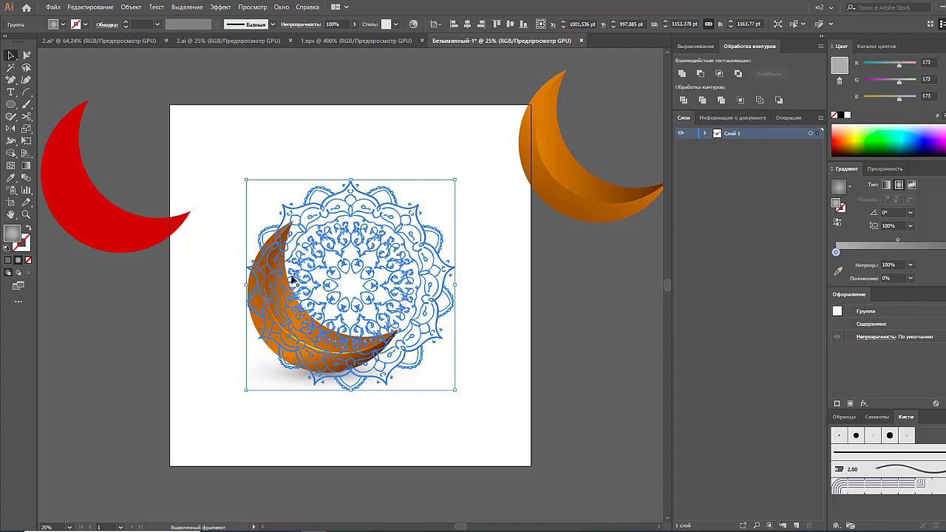
key(g)
drag(253, 260, 278, 310)
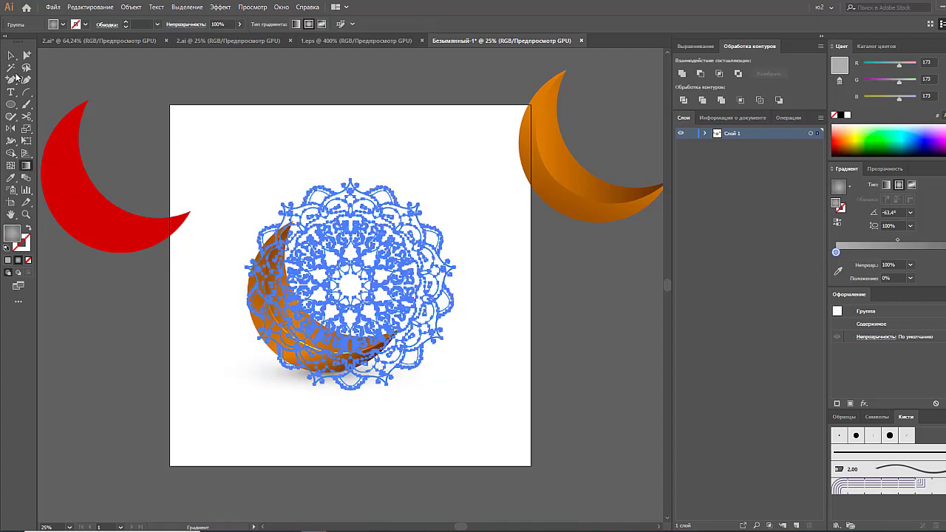
click(11, 55)
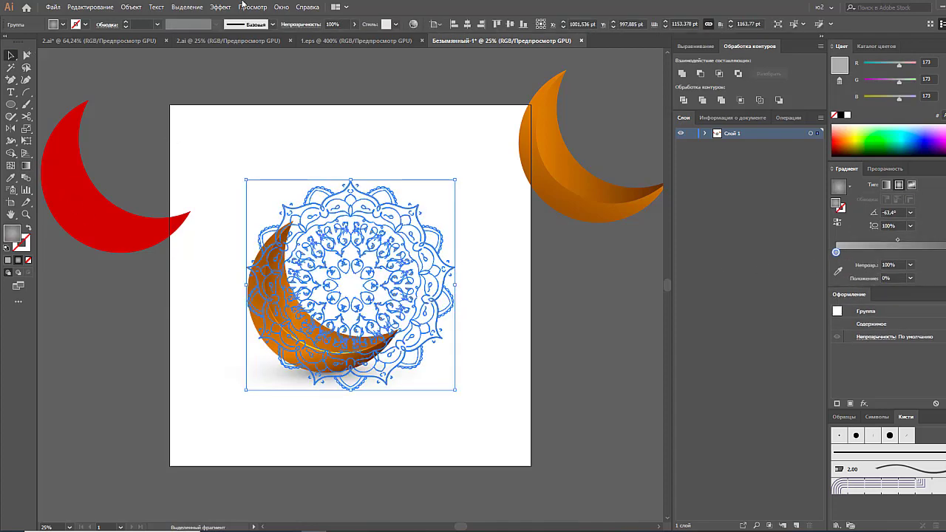
Centre the mandala on the artboard and raise it behind the moon.
click(467, 23)
click(509, 24)
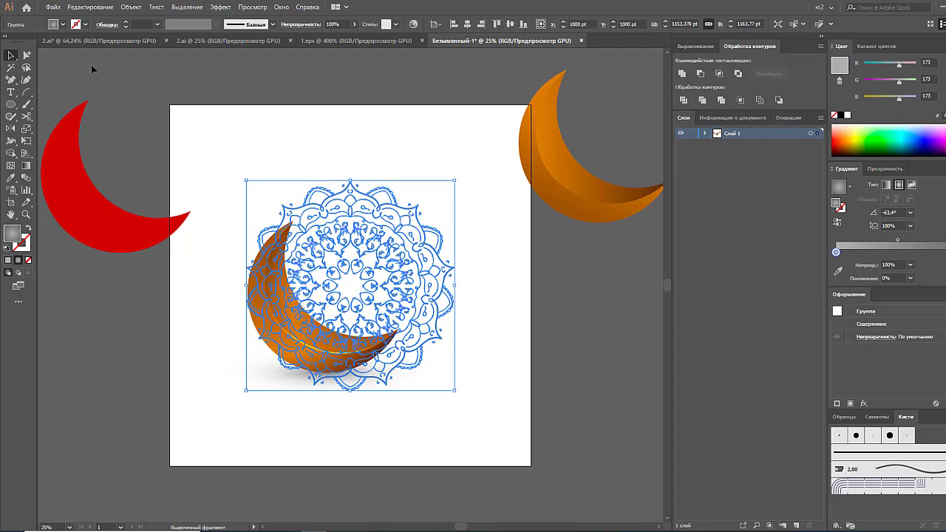
click(128, 74)
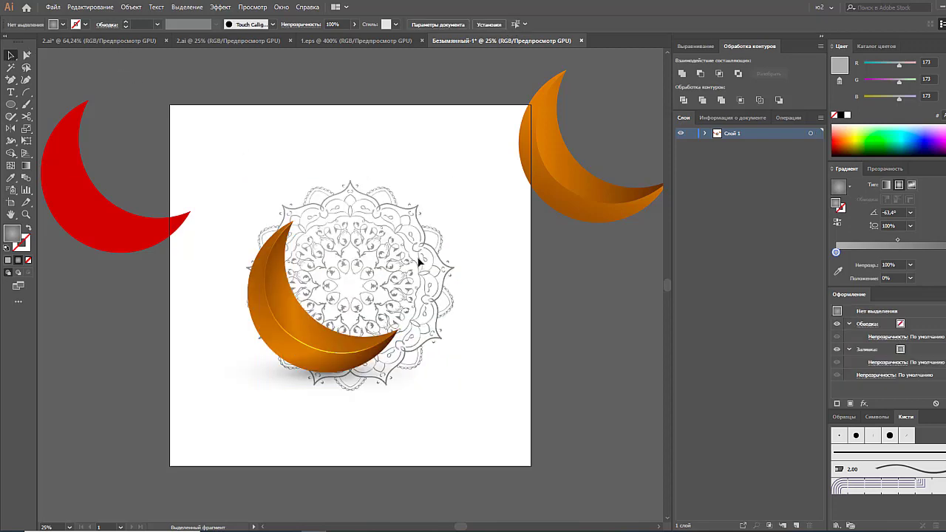
drag(425, 262, 430, 221)
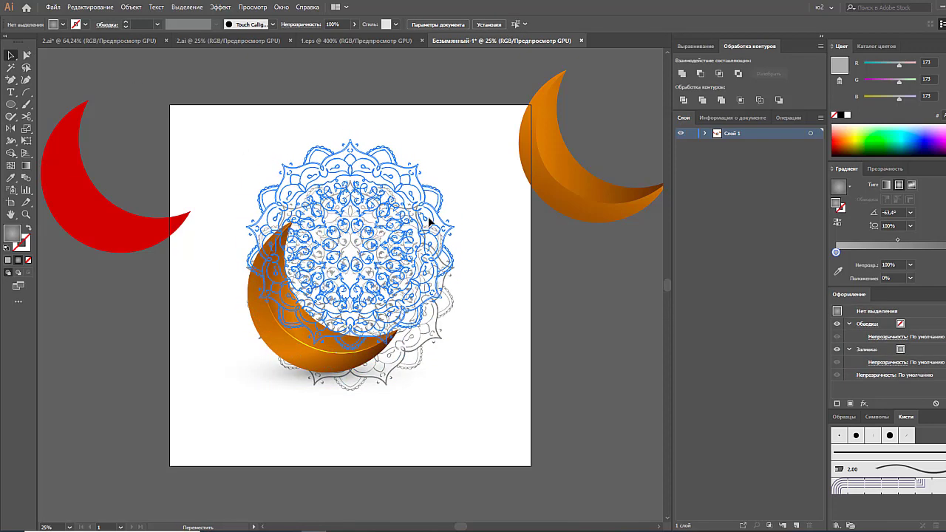
drag(430, 220, 360, 163)
click(355, 122)
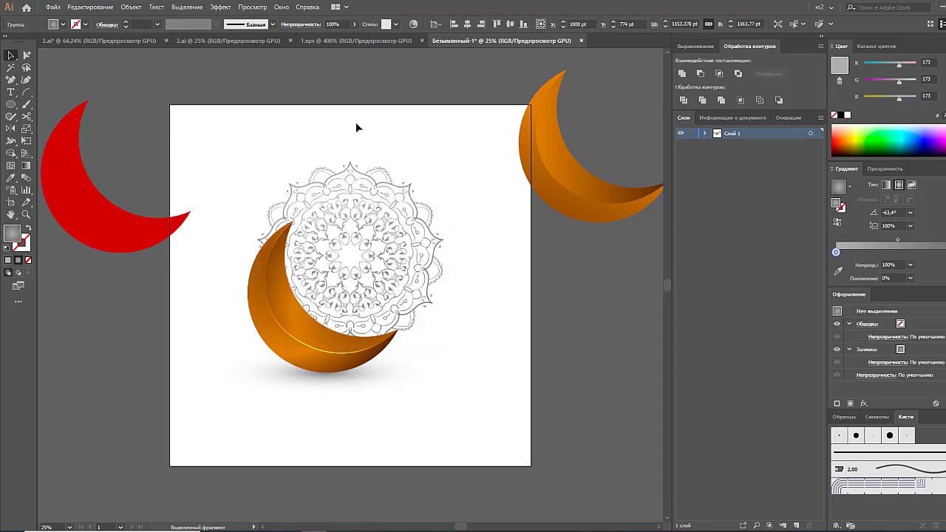
click(345, 274)
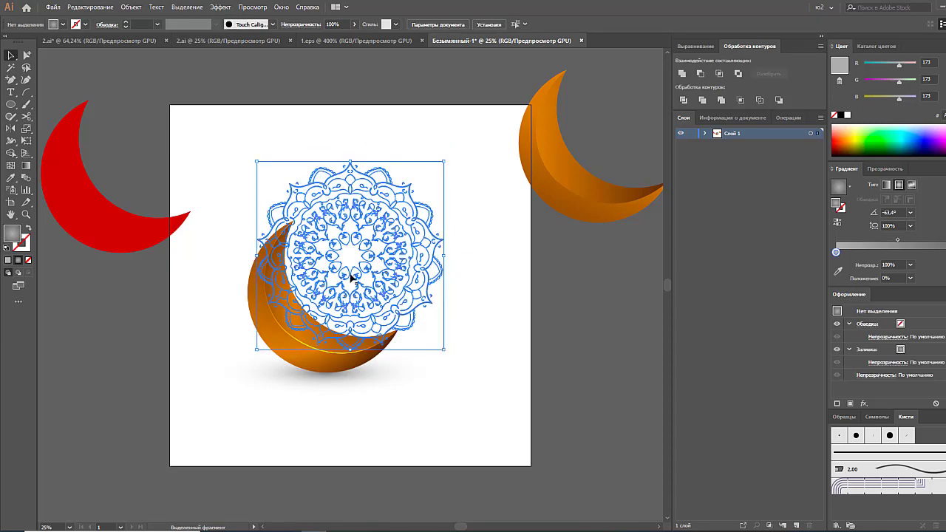
Enlarge the mandala around its centre.
click(350, 373)
click(349, 335)
drag(349, 335, 412, 407)
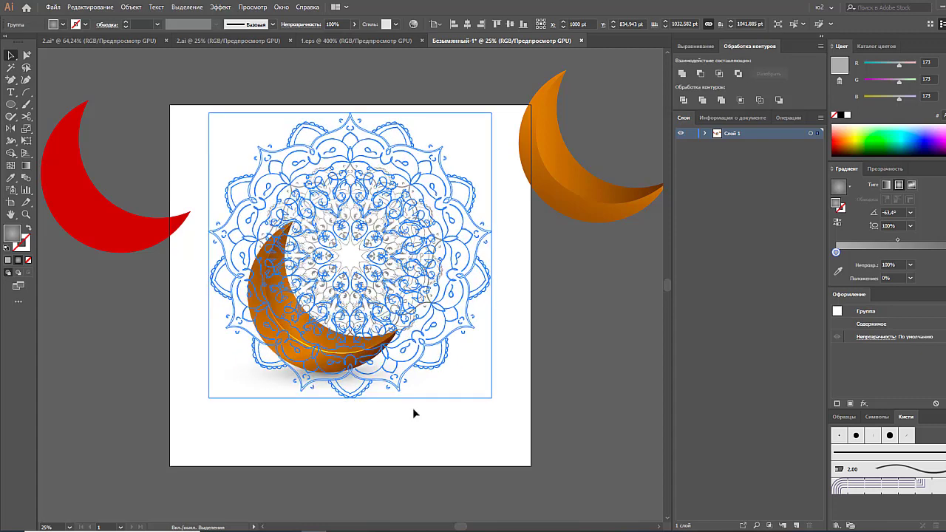
click(475, 401)
Make the mandala gradient's right end white, shrink it behind the moon, and shift the midpoint toward white.
click(467, 318)
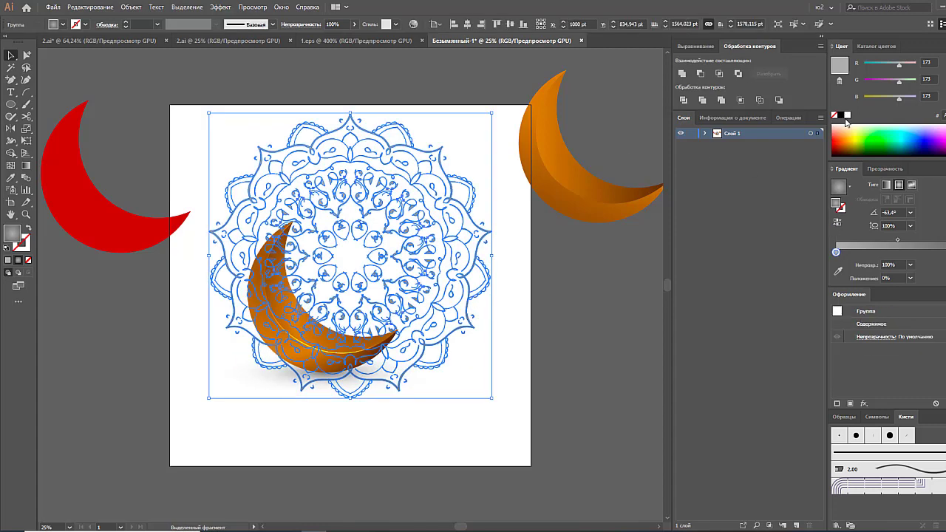
click(945, 252)
click(847, 116)
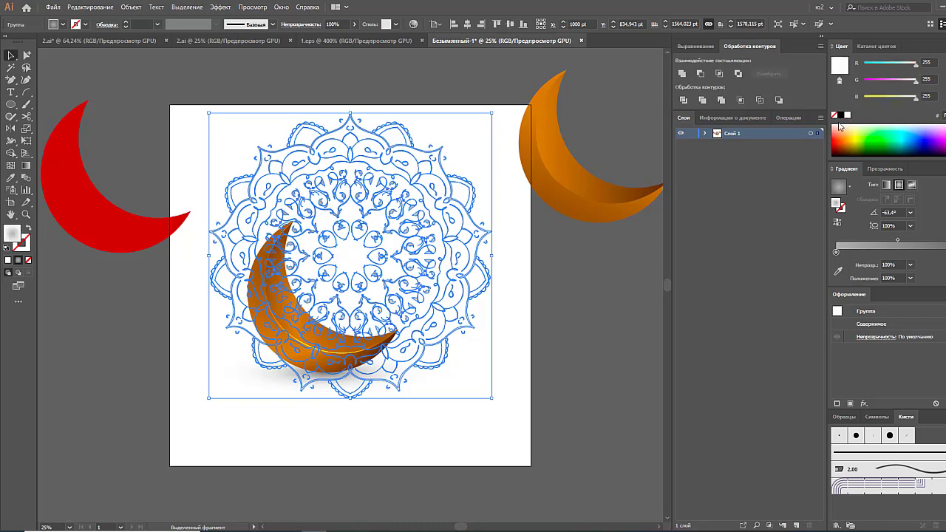
click(505, 173)
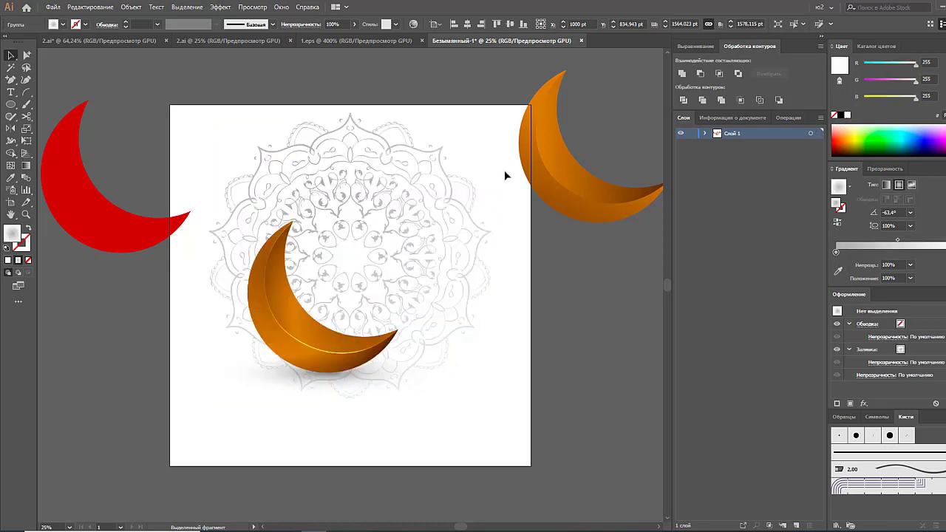
click(456, 186)
drag(488, 119, 442, 160)
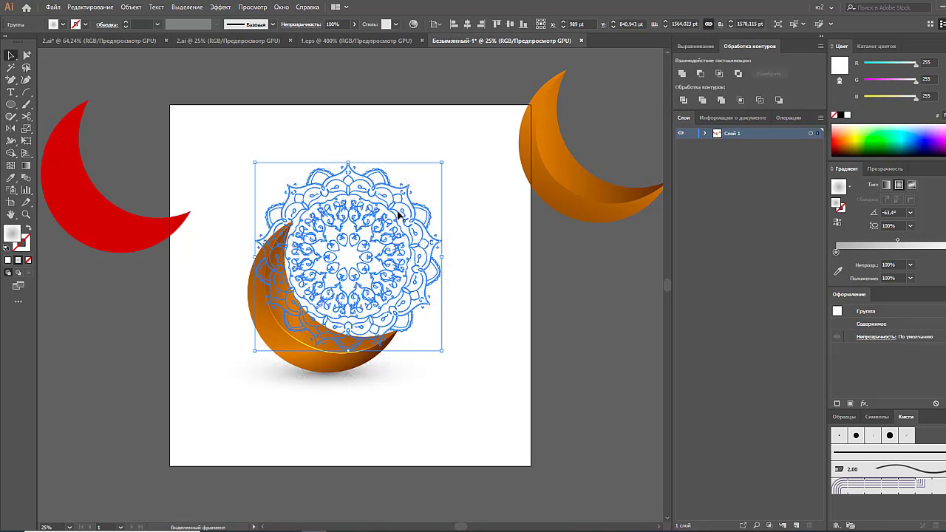
drag(900, 247, 919, 243)
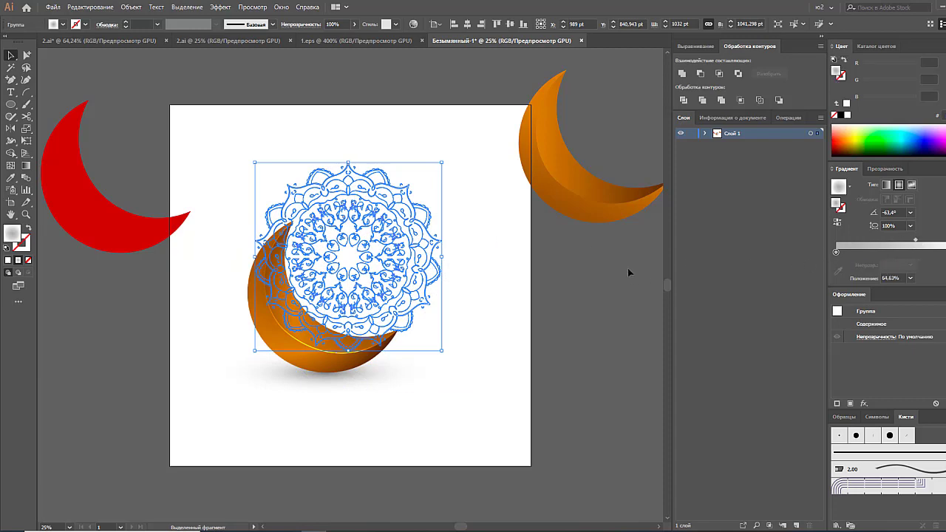
Move the spare orange moon up and to the right.
click(545, 196)
drag(545, 196, 589, 181)
click(564, 286)
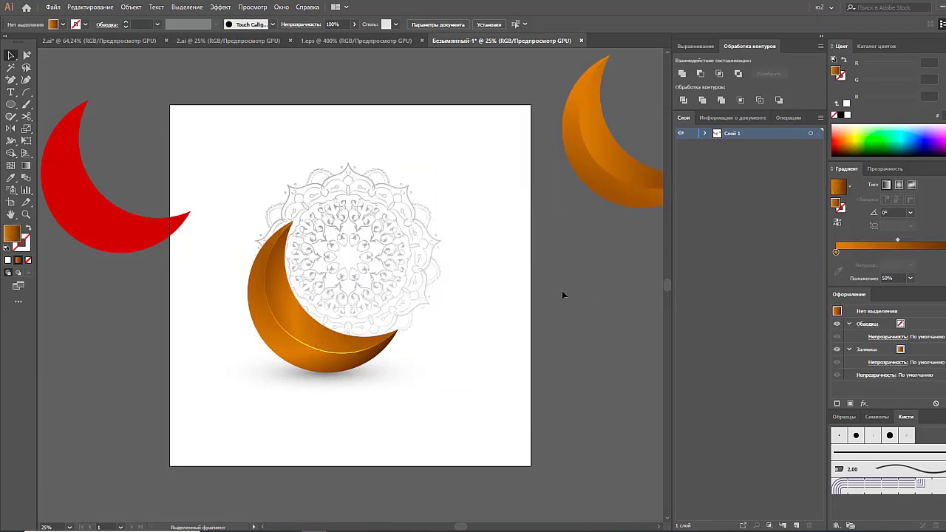
Redraw the mandala's grey-to-white gradient diagonally, fading to white toward the lower right.
click(399, 272)
key(g)
drag(355, 271, 399, 358)
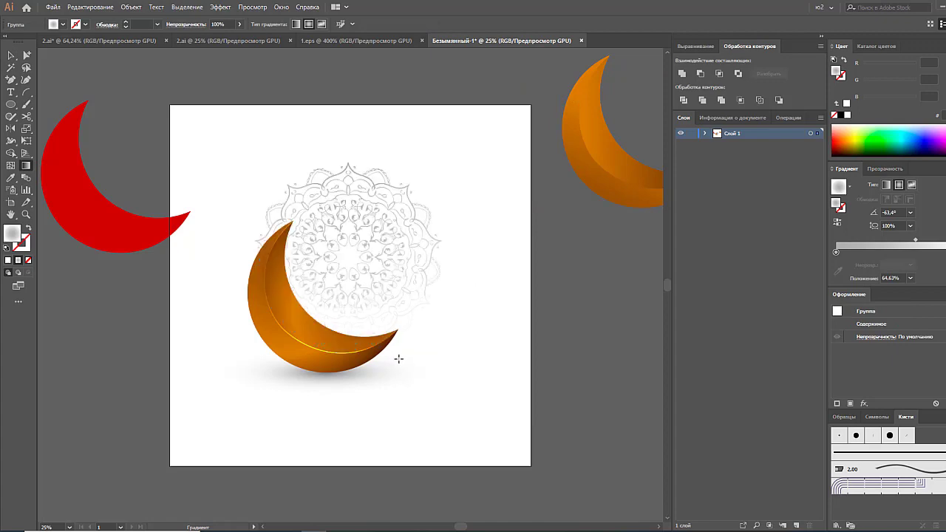
mouse_move(394, 324)
mouse_down()
mouse_move(391, 232)
mouse_move(402, 332)
mouse_up()
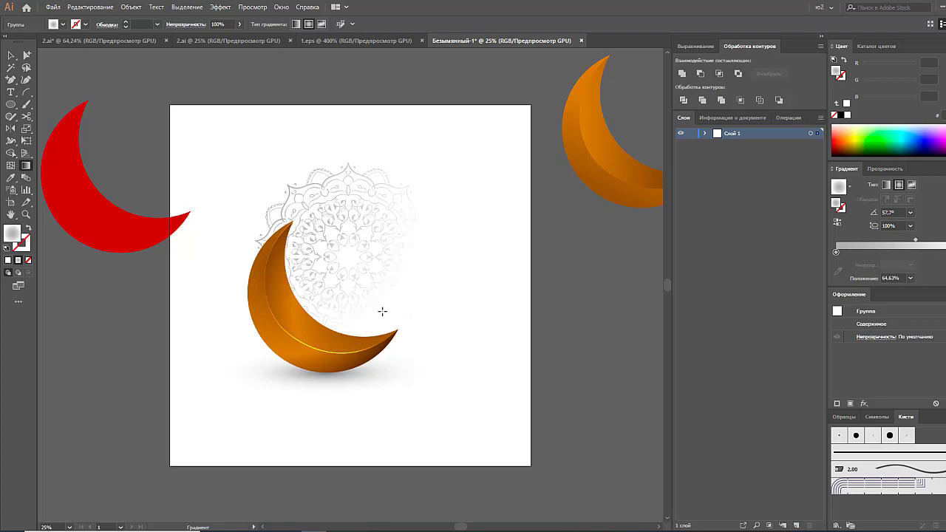
Hide the mandala's path edges and select the gradient's grey starting stop.
click(11, 55)
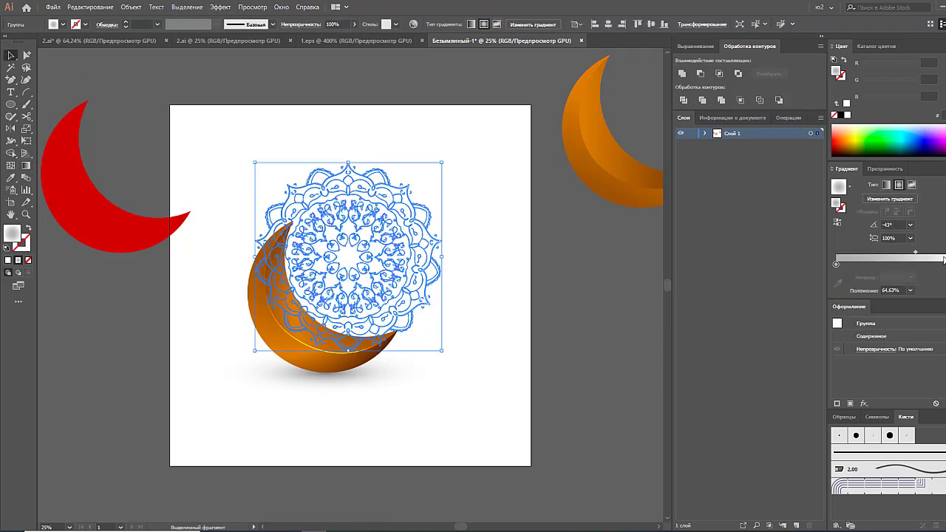
click(259, 8)
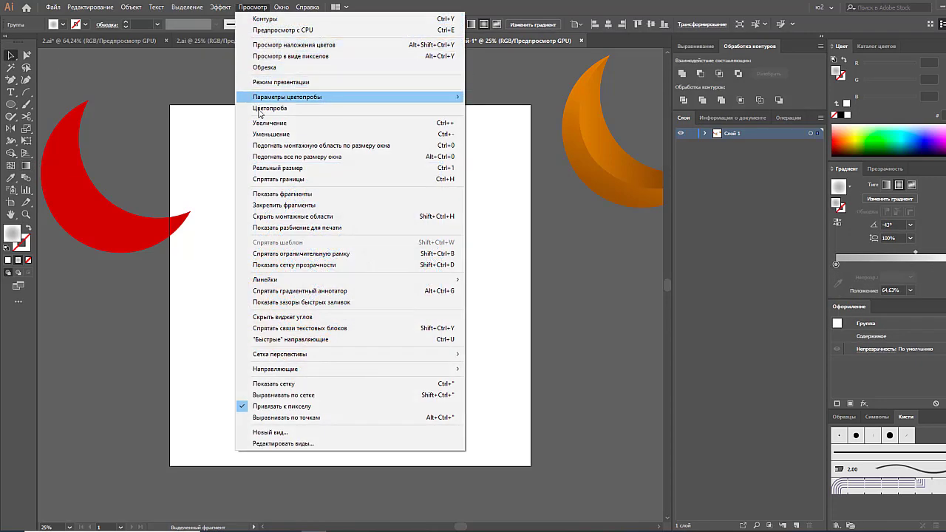
click(267, 180)
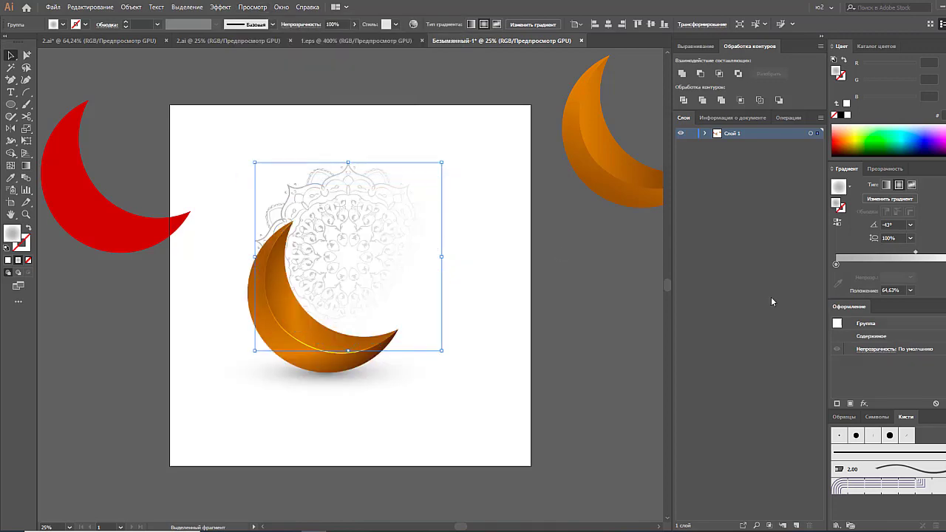
click(837, 265)
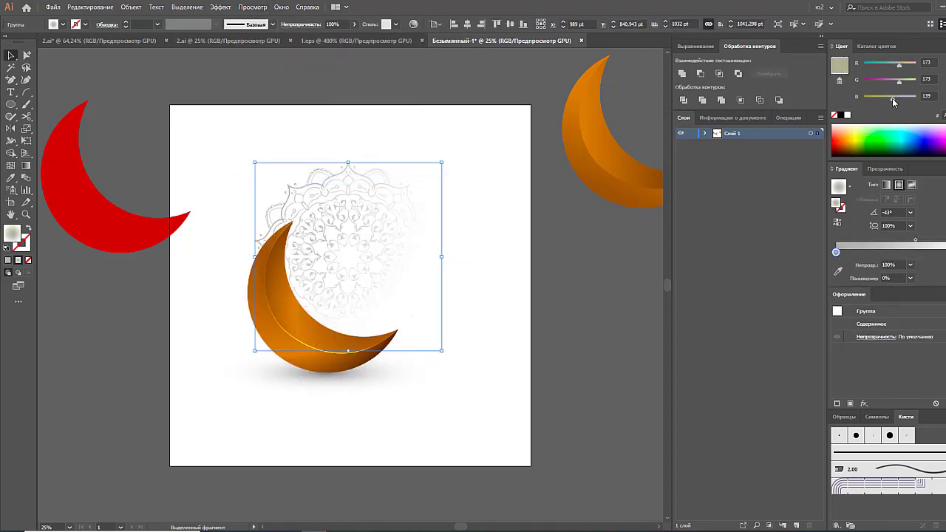
Tint the gradient's starting stop muted blue (84/111/171), then bring up the 2.ai document.
click(908, 63)
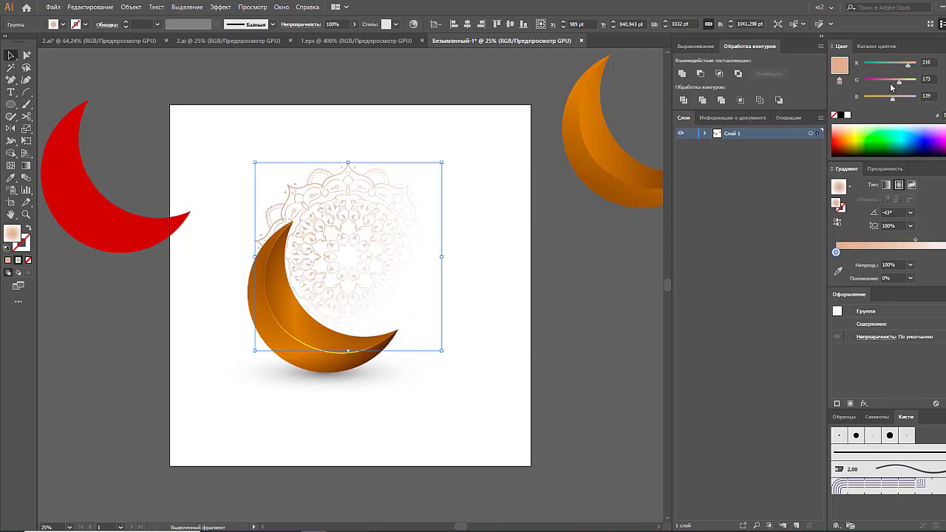
click(891, 88)
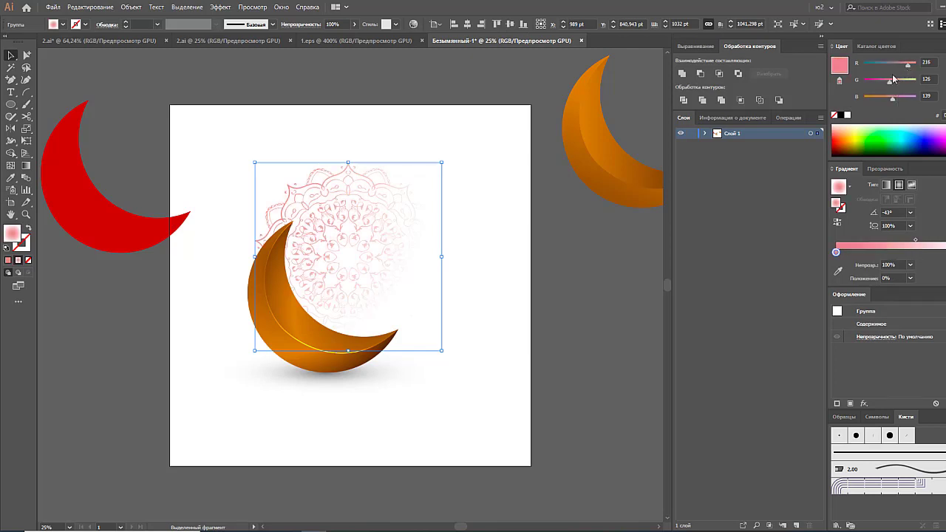
click(882, 64)
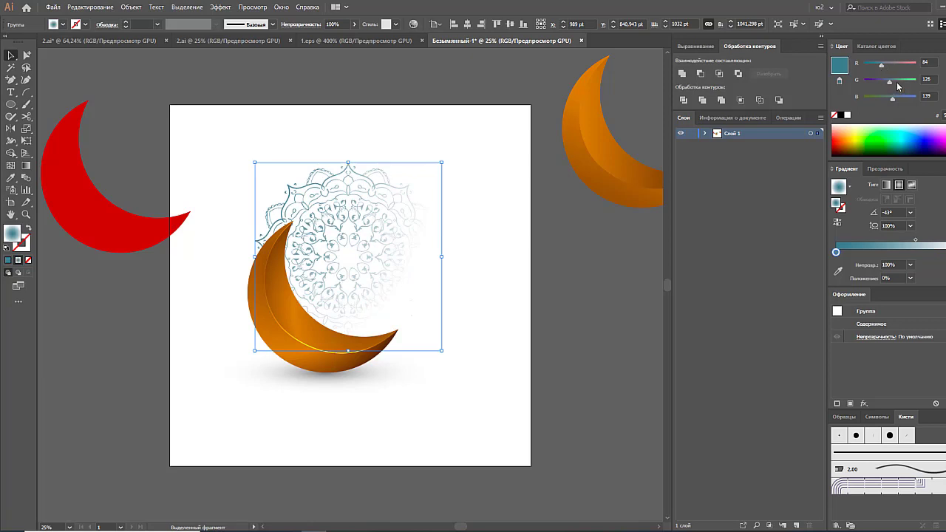
drag(898, 88, 889, 85)
click(122, 77)
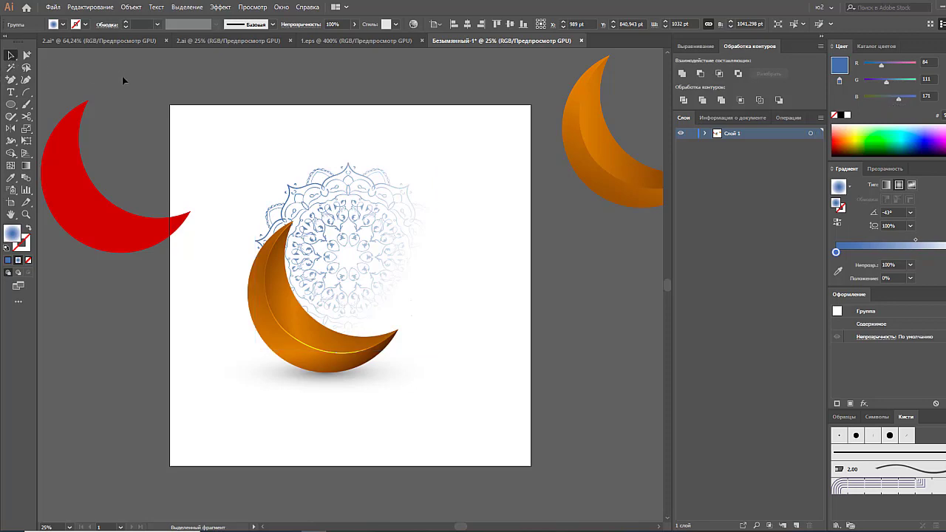
click(134, 41)
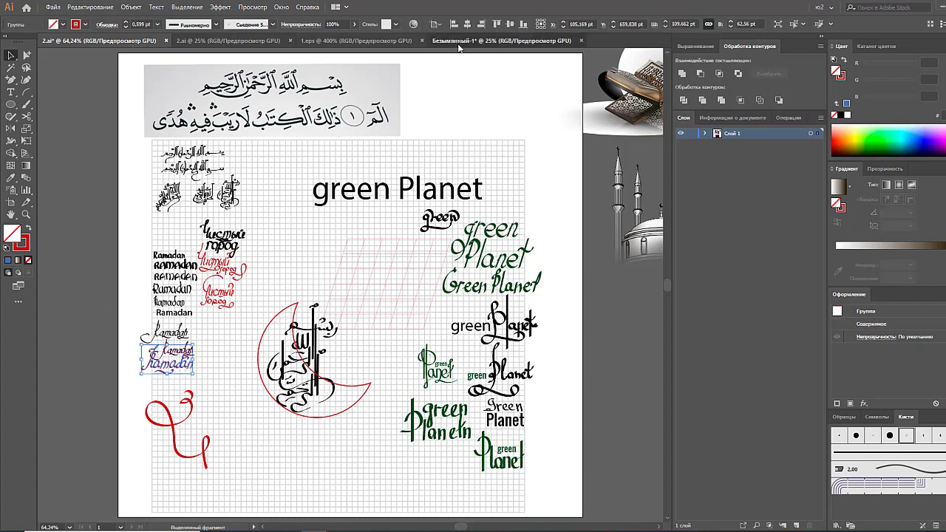
Paste the red Ramadan lettering, enlarge it over the mandala, lower it onto the moon, and open the Rectangle dialog.
click(503, 41)
key(ctrl+v)
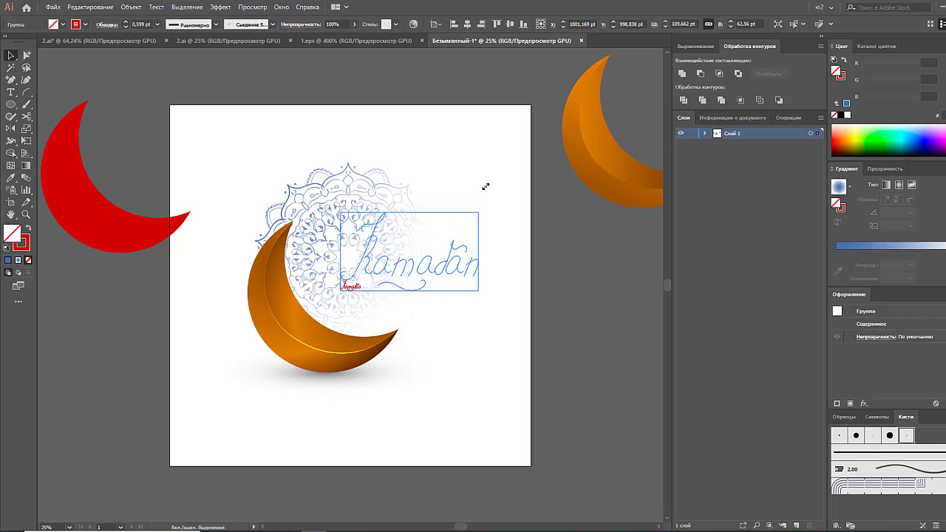
drag(362, 280, 513, 193)
click(534, 269)
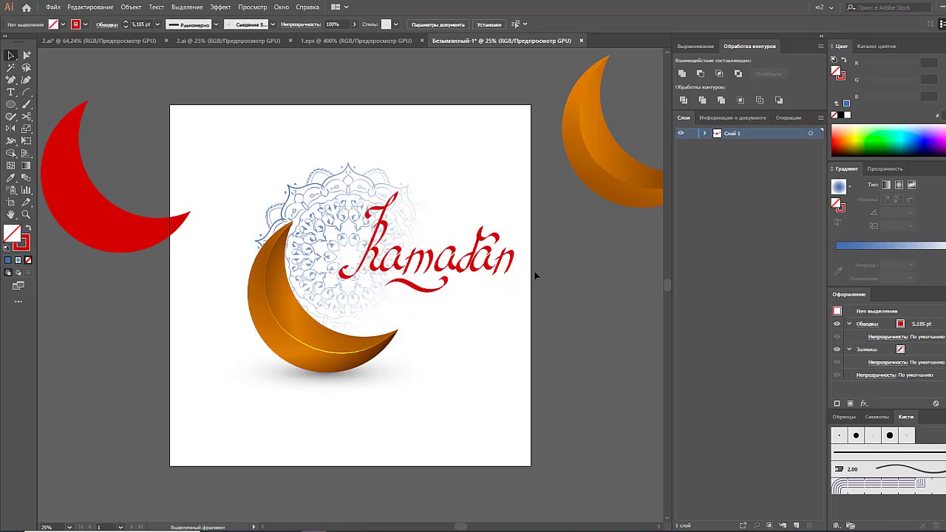
drag(512, 267, 453, 303)
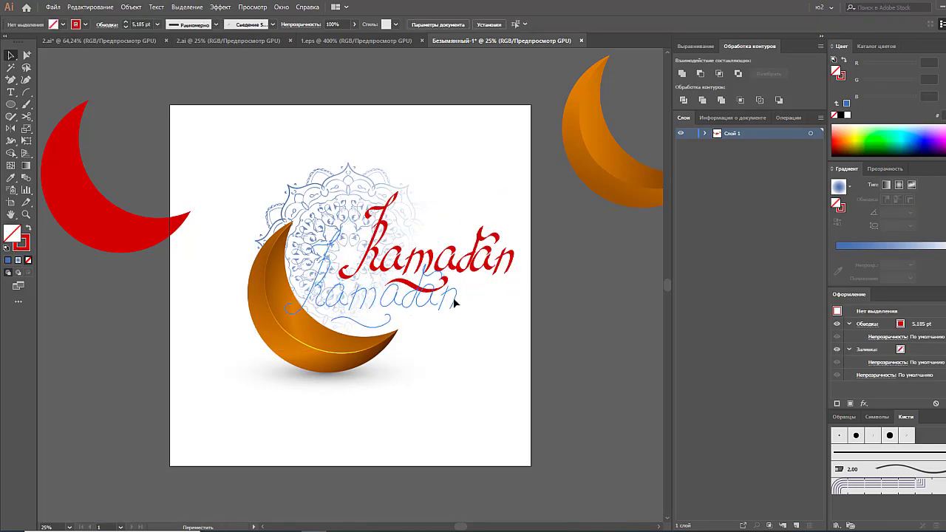
click(596, 299)
key(m)
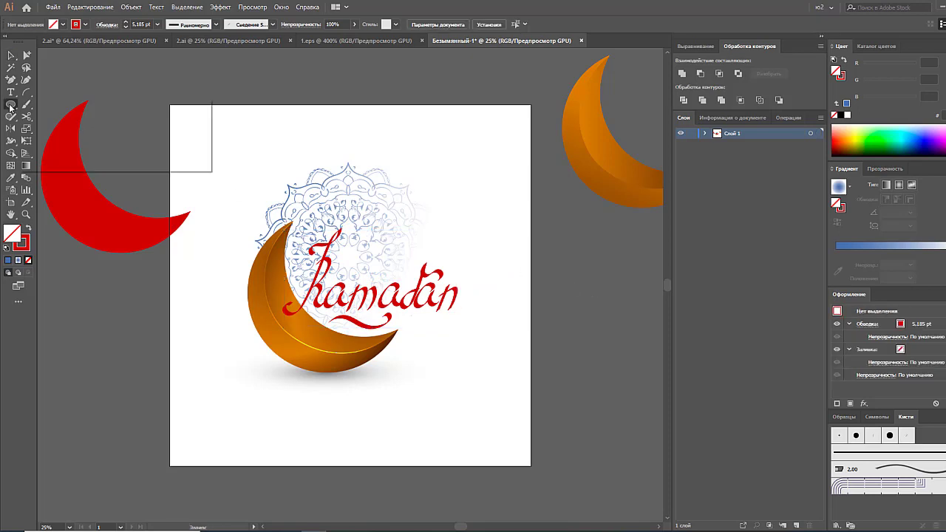
click(207, 116)
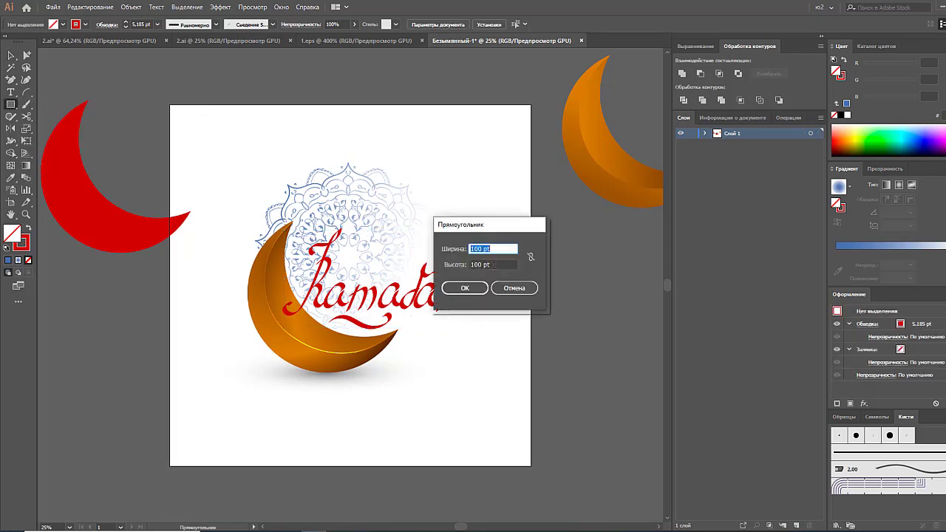
Create a 2000 × 2500 pt rectangle.
text(2000)
key(Tab)
text(2500)
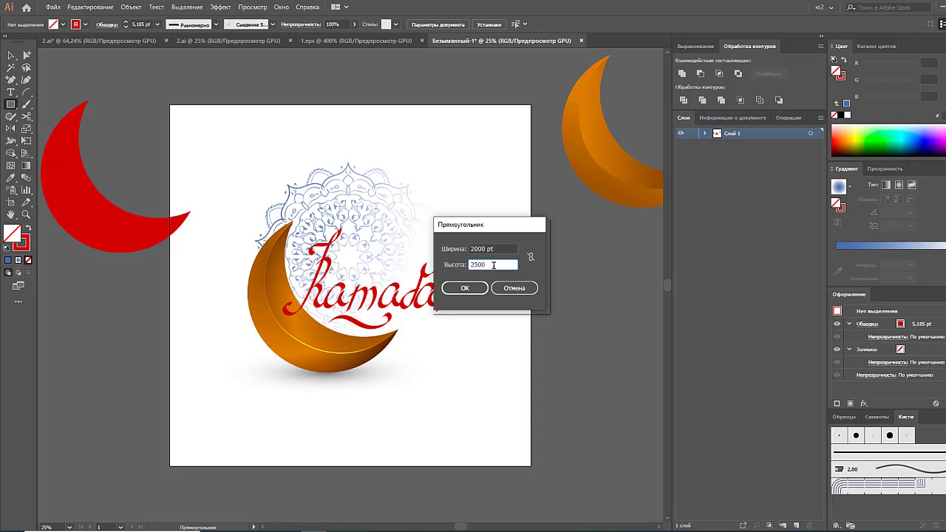
key(Return)
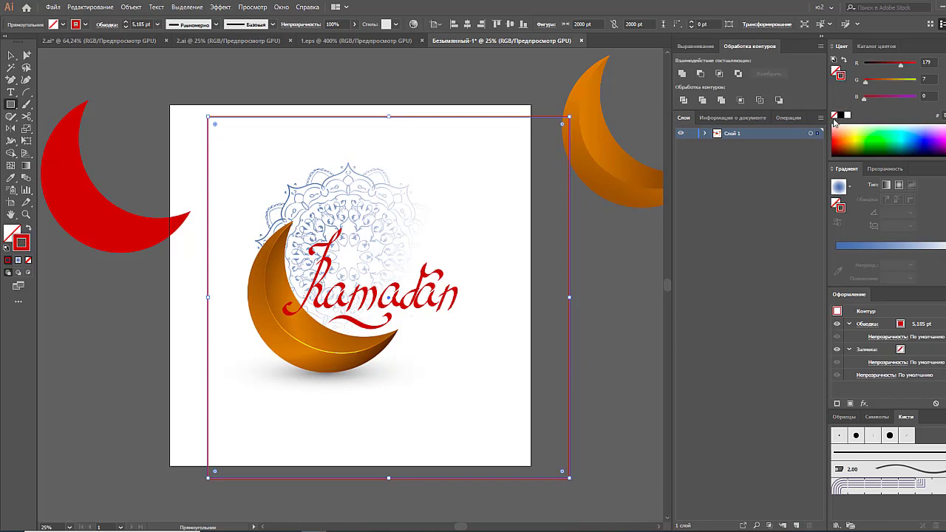
Give the rectangle a white fill and no stroke, centre it on the artboard, and send it to back.
click(834, 116)
key(x)
click(846, 116)
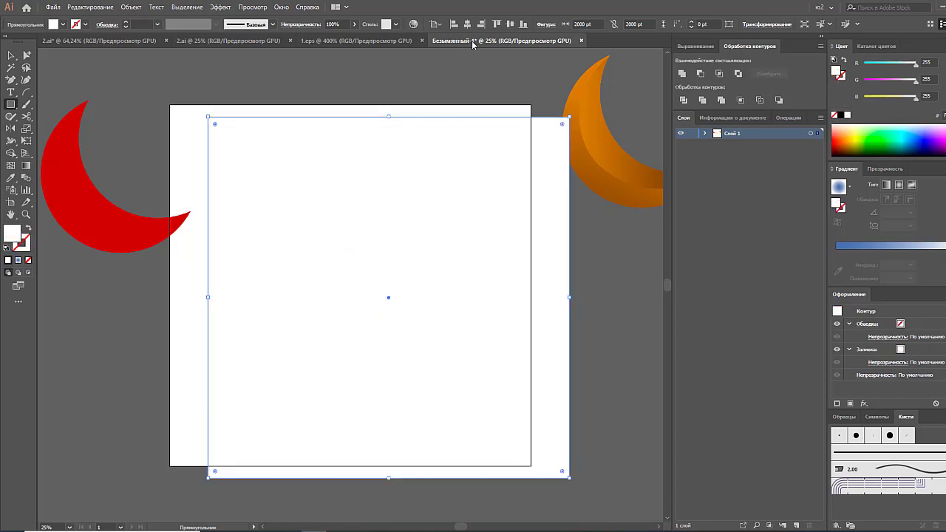
click(467, 24)
click(510, 23)
key(ctrl+shift+bracketleft)
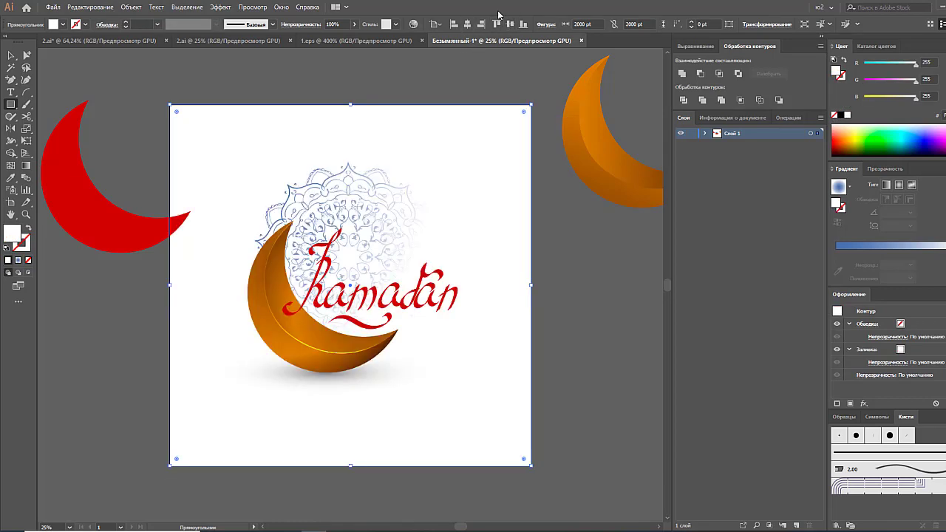
click(11, 55)
Move the red crescent to the right of the artboard.
drag(66, 142, 594, 263)
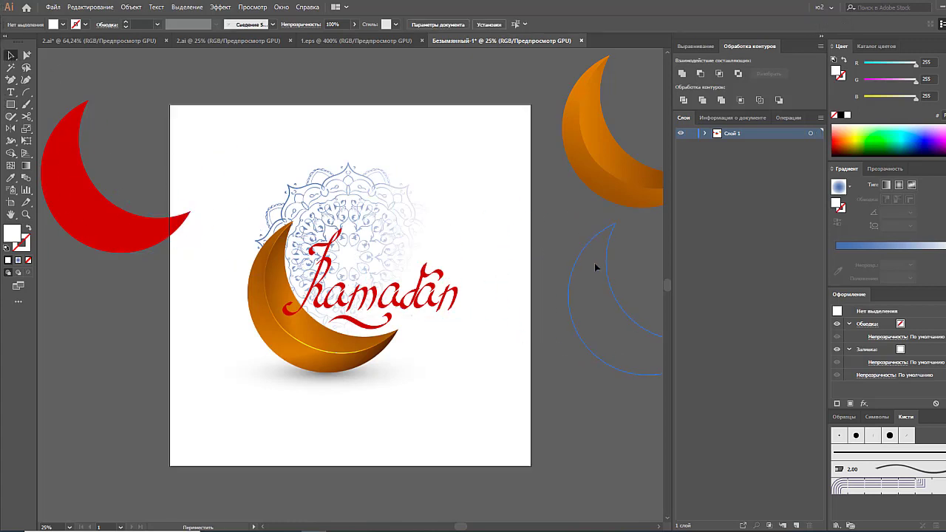
click(526, 230)
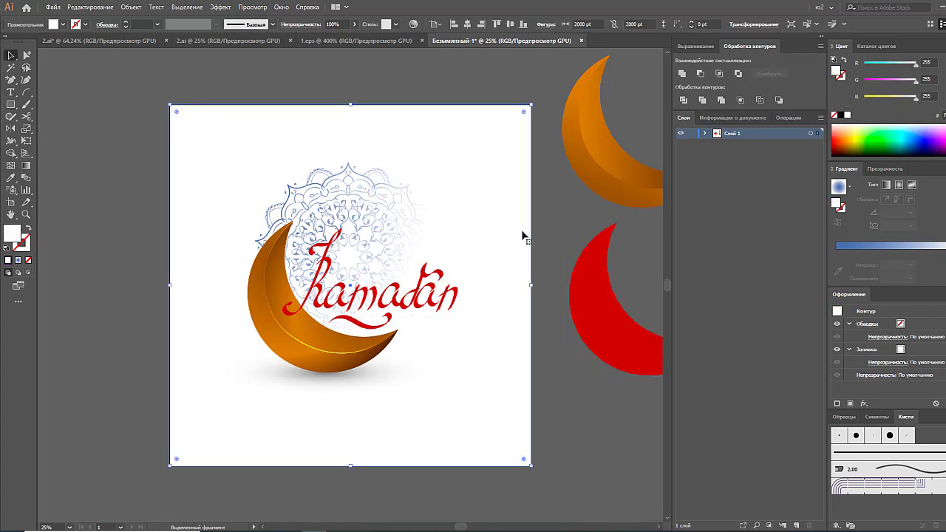
click(549, 231)
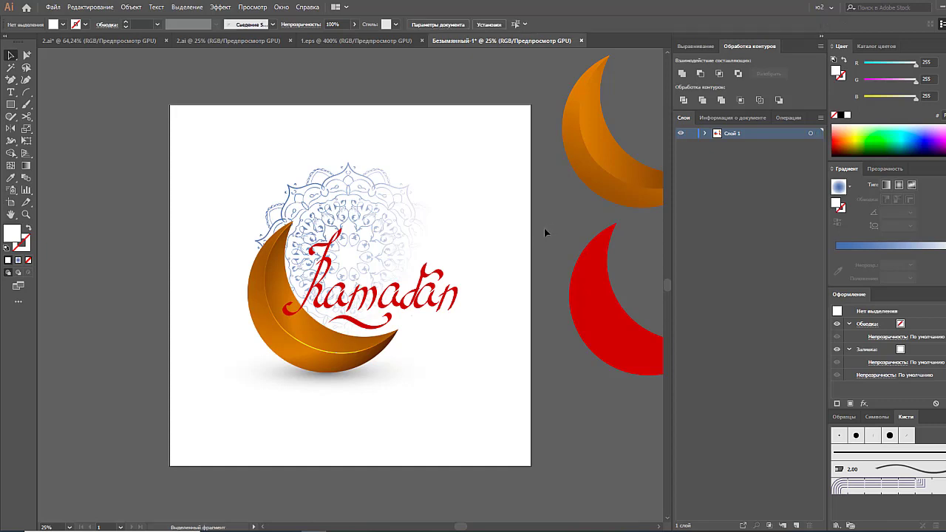
Select the moon, mandala and lettering together and scale the composition up proportionally.
drag(201, 160, 377, 384)
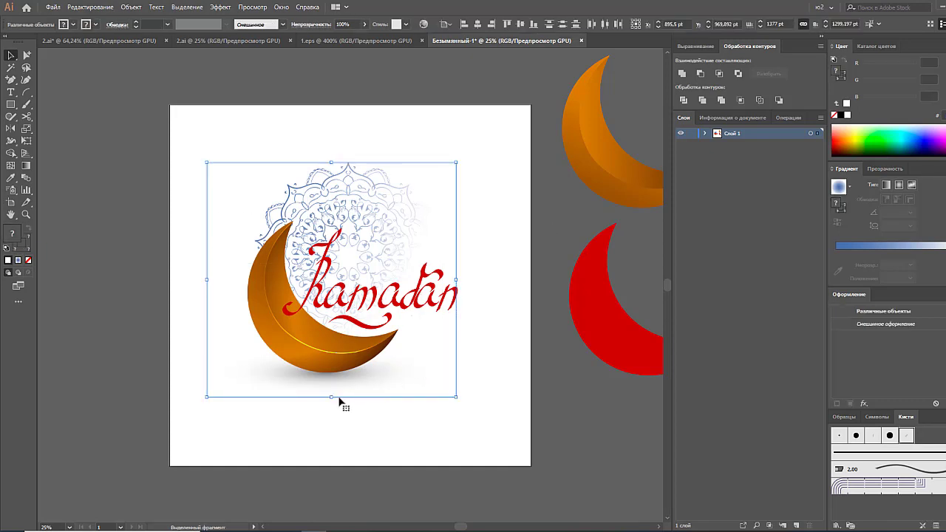
click(255, 7)
click(270, 178)
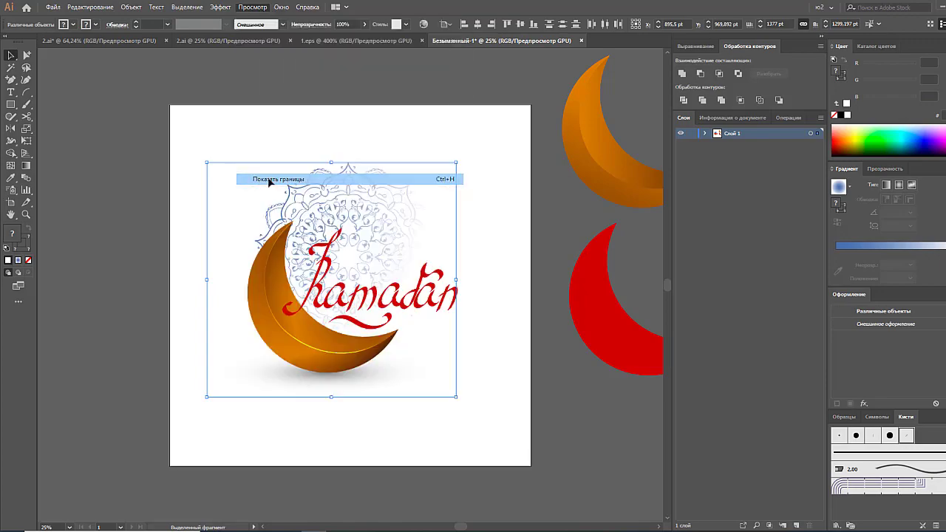
drag(331, 401, 332, 425)
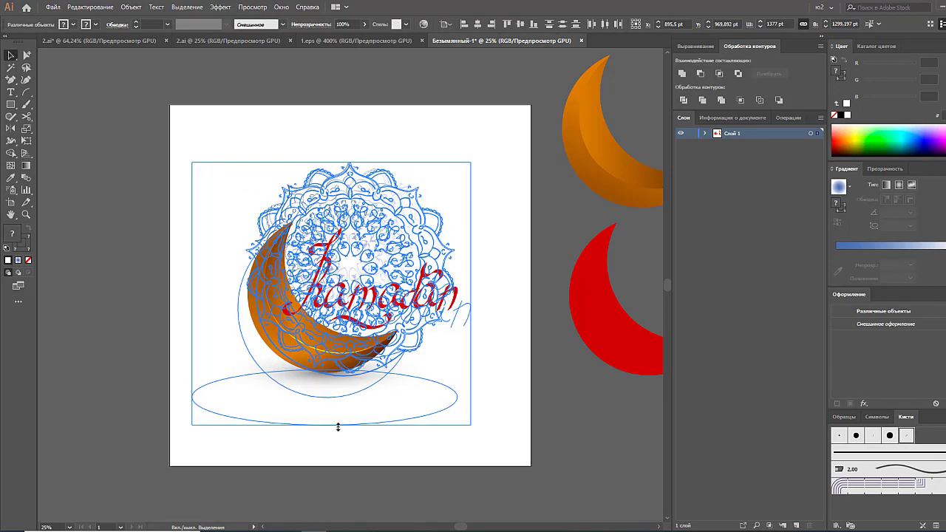
click(562, 397)
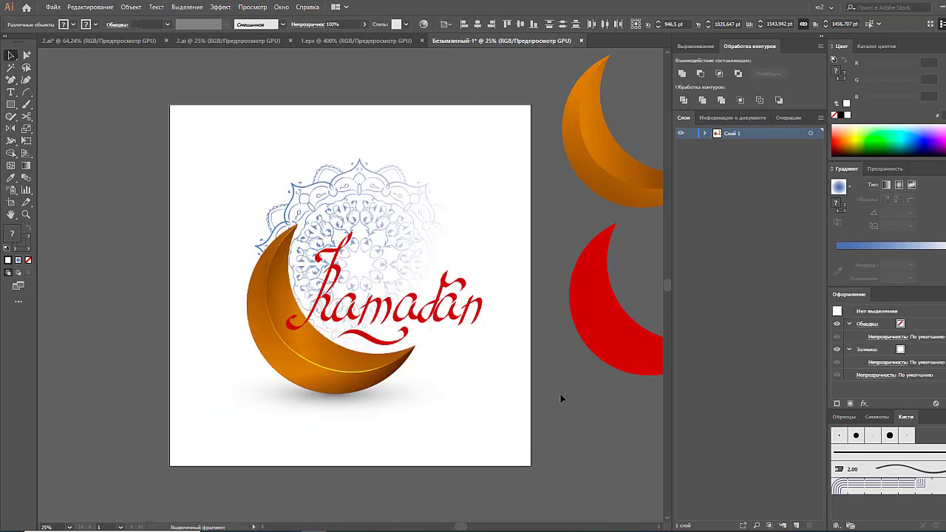
Thicken the Ramadan lettering's stroke weight to 9 pt.
click(479, 316)
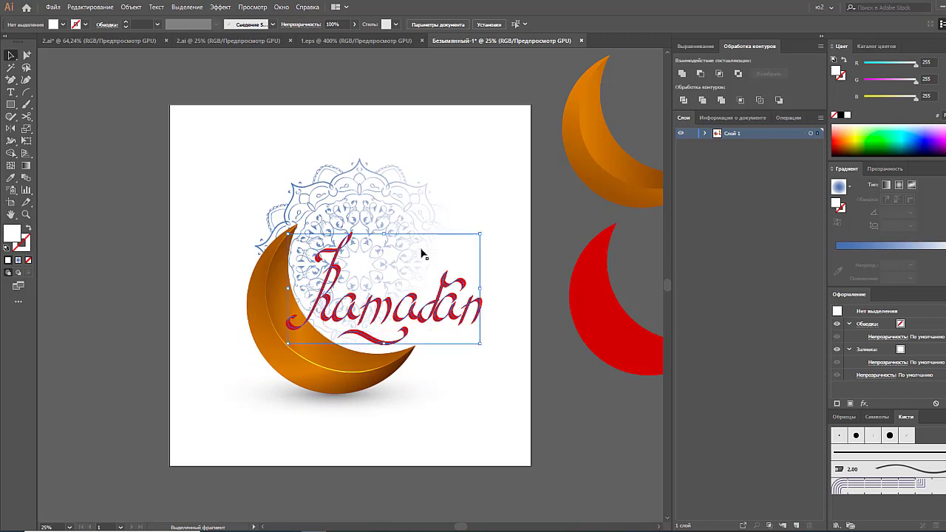
click(157, 24)
click(171, 124)
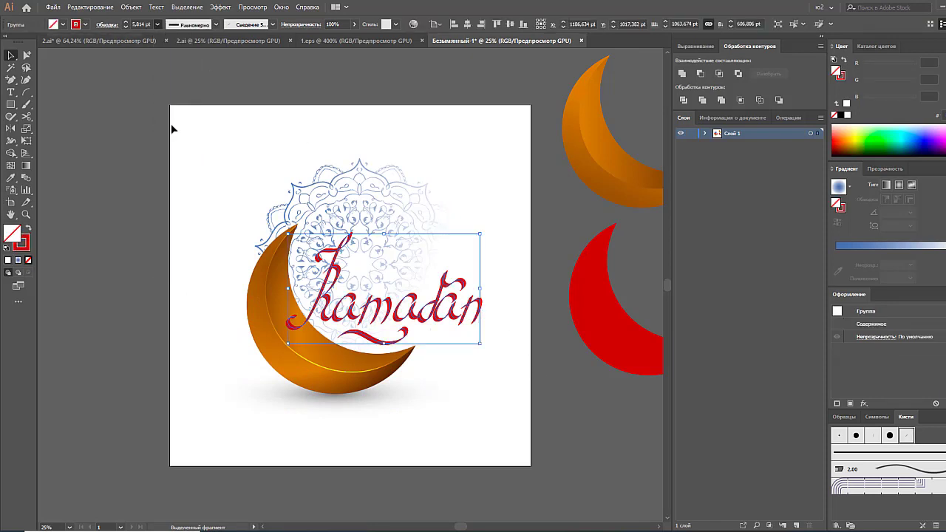
click(157, 24)
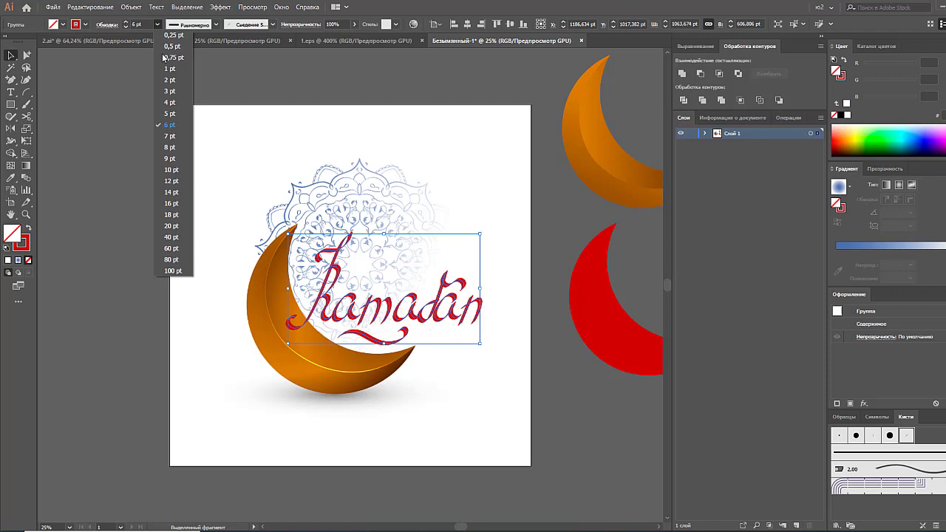
click(174, 158)
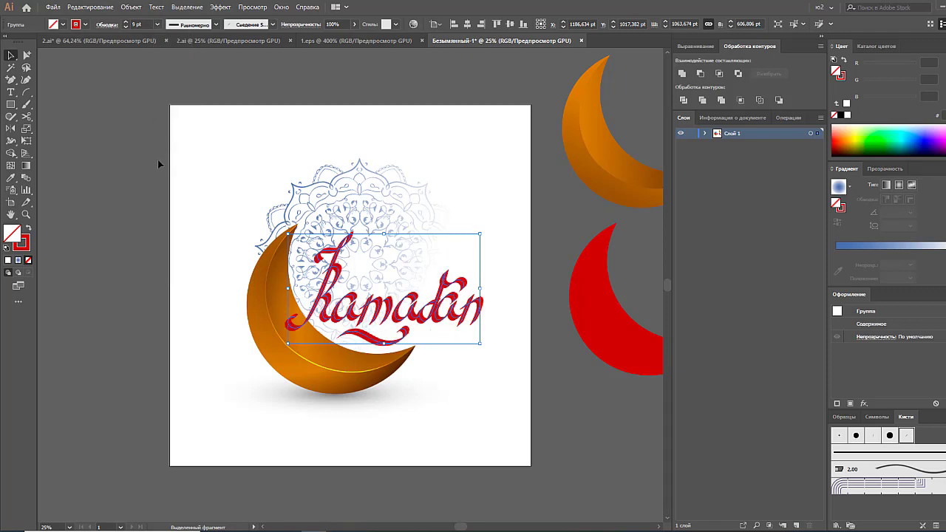
click(157, 160)
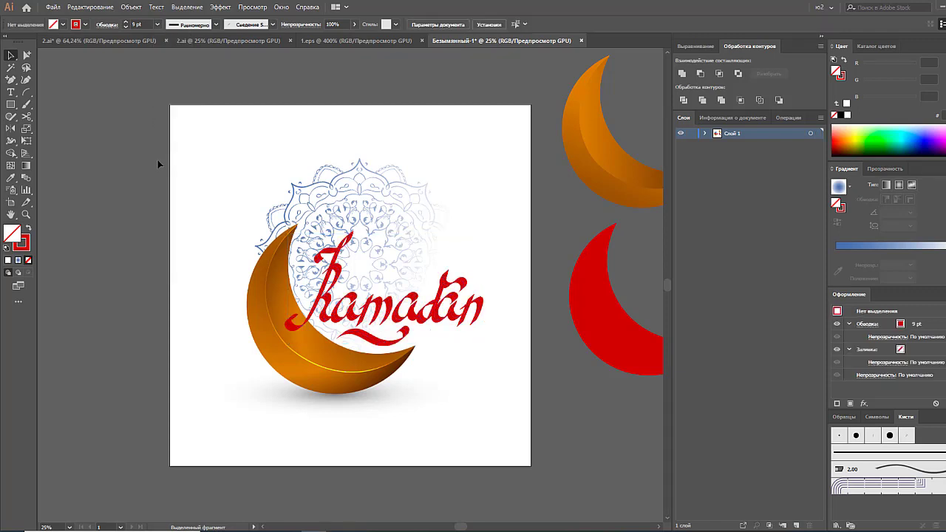
Copy and paste a duplicate of the Ramadan lettering.
click(480, 310)
key(ctrl+c)
key(ctrl+v)
Expand the Ramadan lettering's appearance into shapes and apply a gradient fill to it.
click(460, 310)
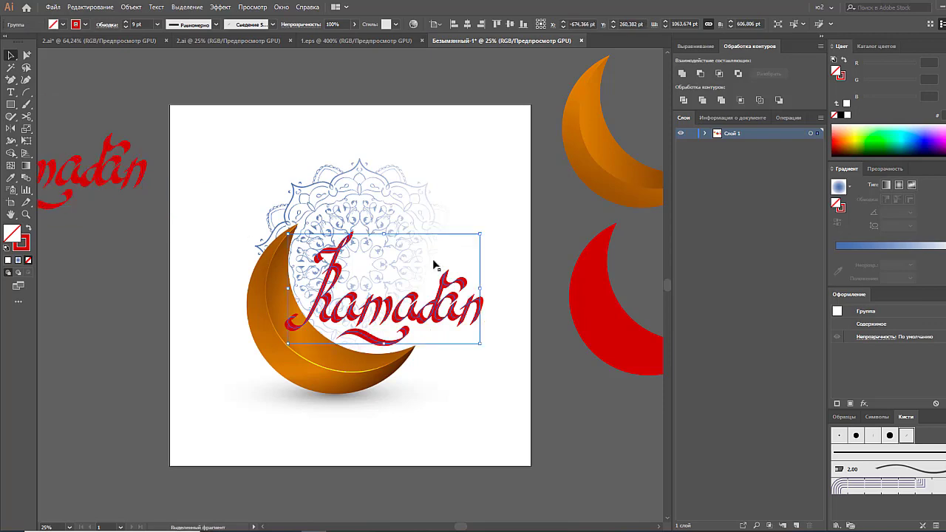
click(131, 7)
click(157, 130)
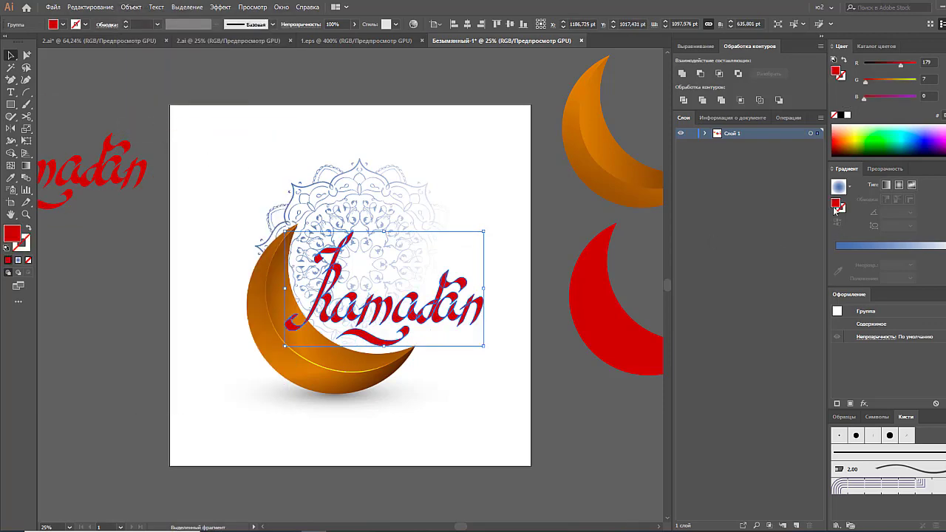
click(887, 247)
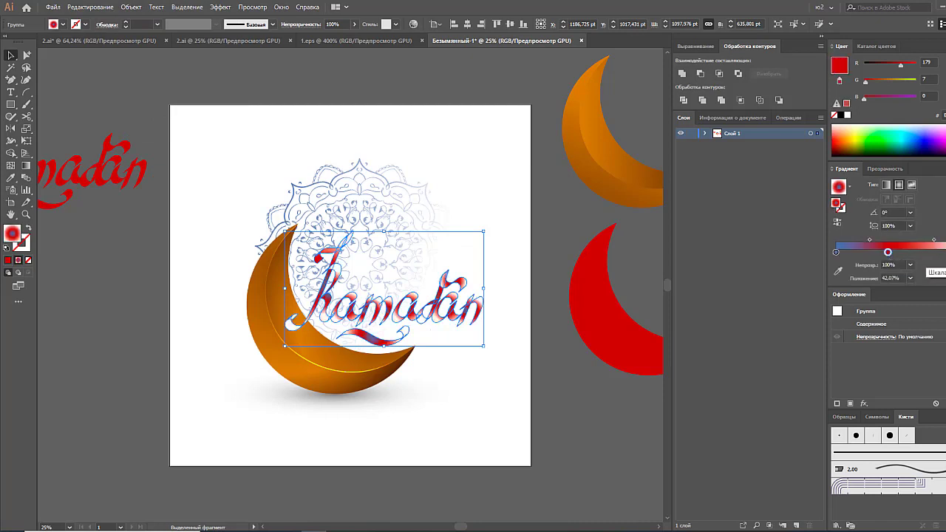
key(ctrl+z)
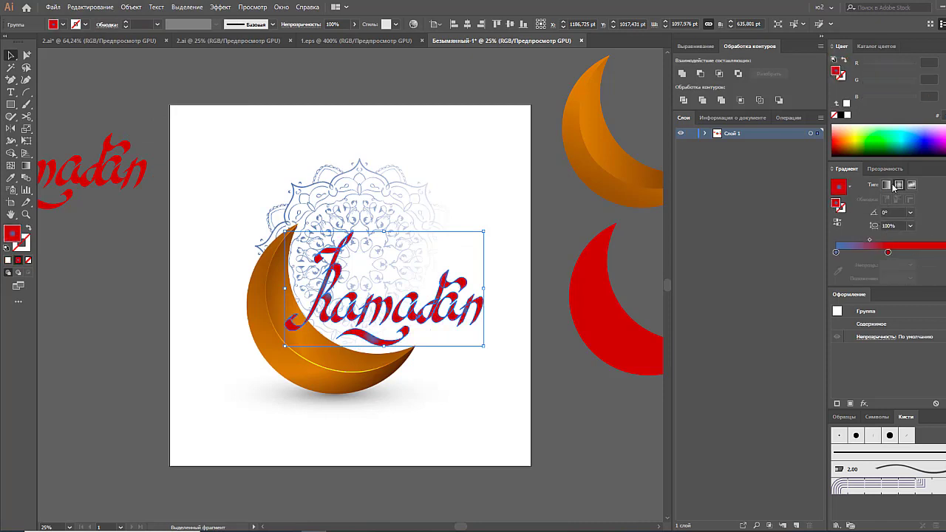
click(891, 246)
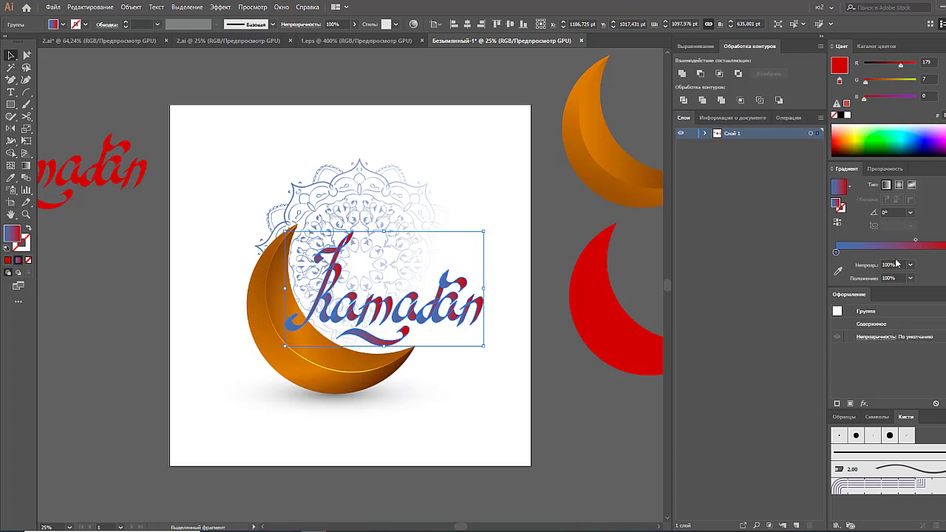
Nudge the left gradient stop right and try gradient angles of 90° and -120°.
drag(836, 252, 841, 252)
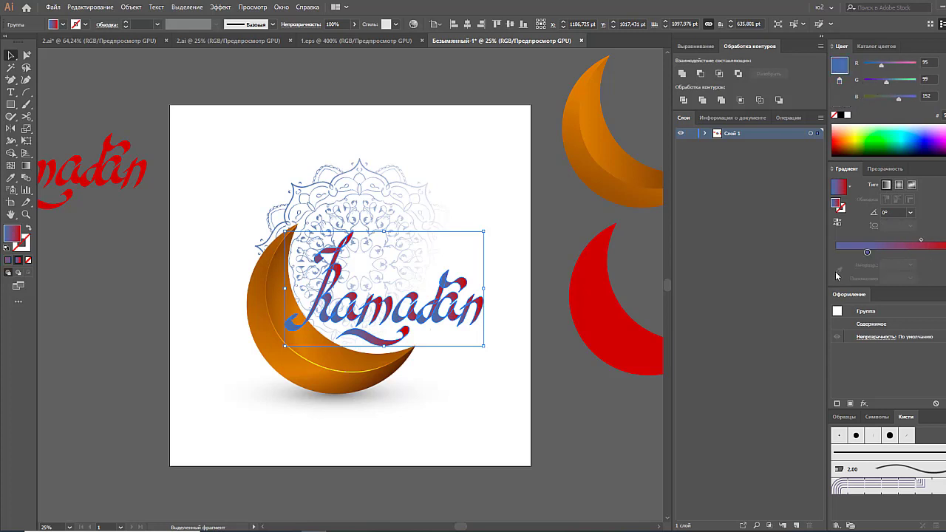
click(644, 291)
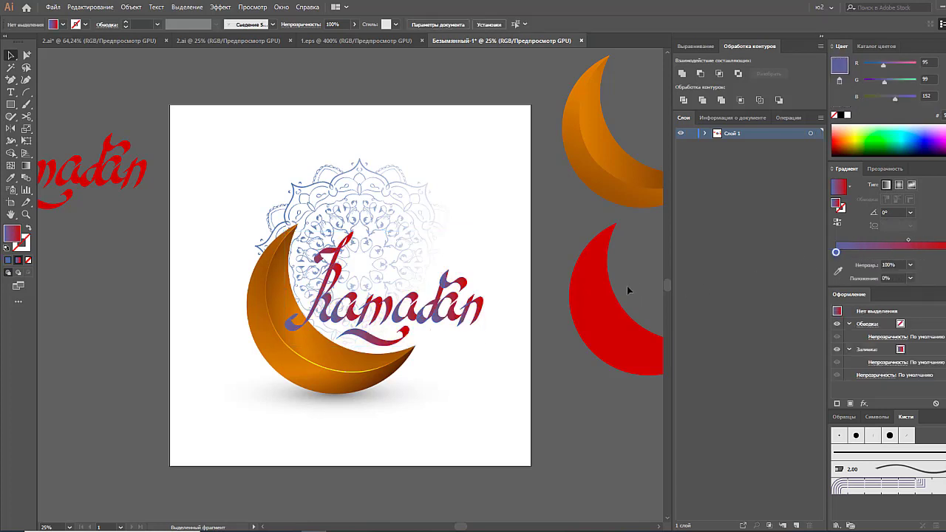
click(473, 319)
click(910, 212)
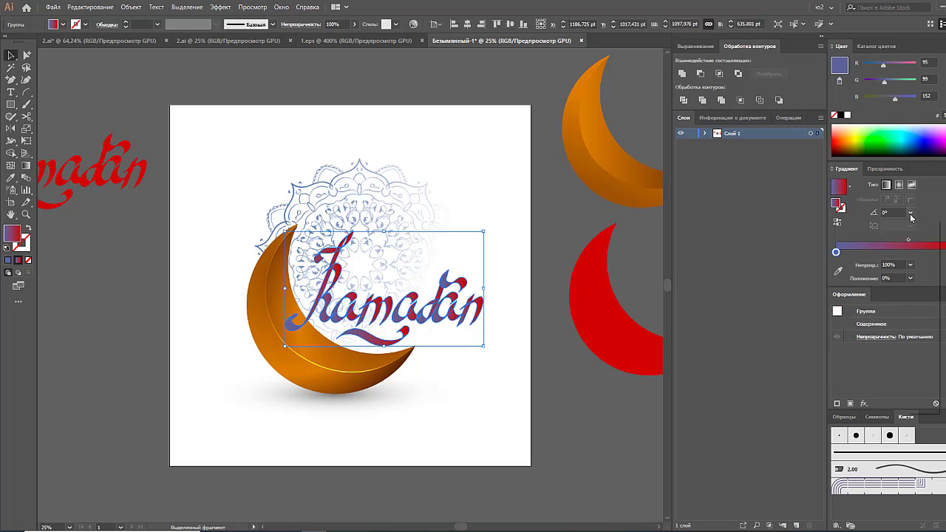
click(922, 268)
click(910, 212)
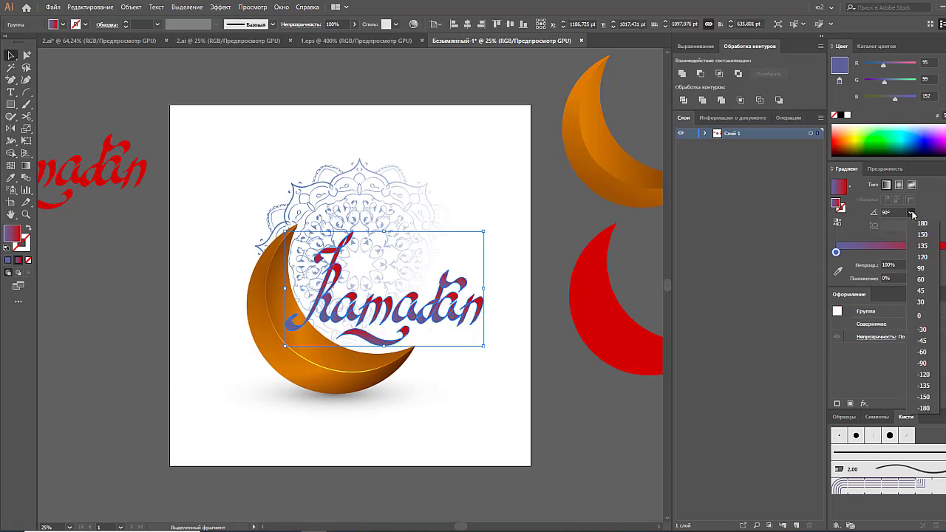
click(924, 377)
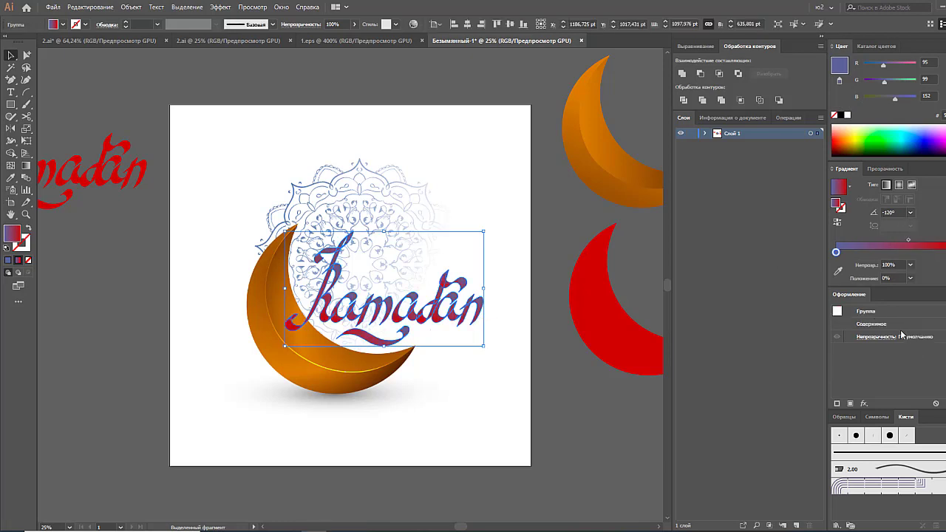
Shift the gradient midpoint left and settle on a -60° gradient angle.
drag(907, 243, 881, 242)
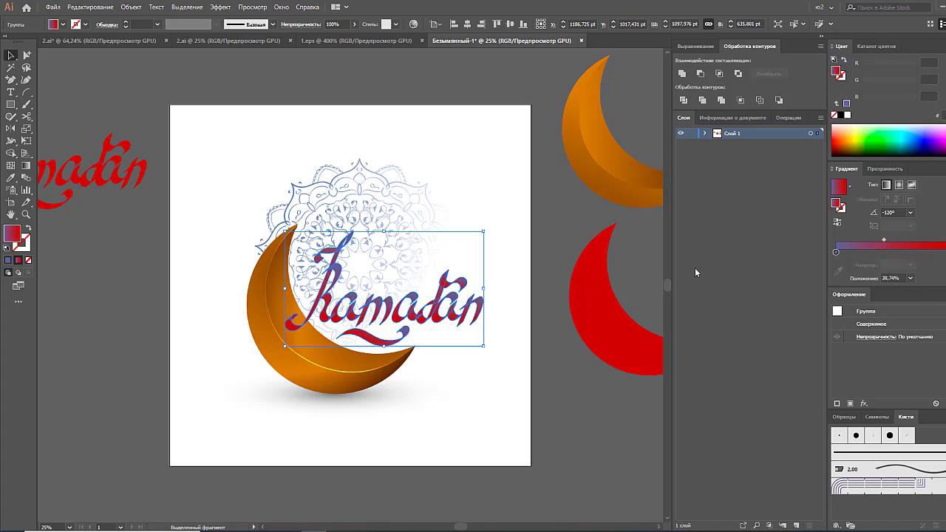
click(637, 268)
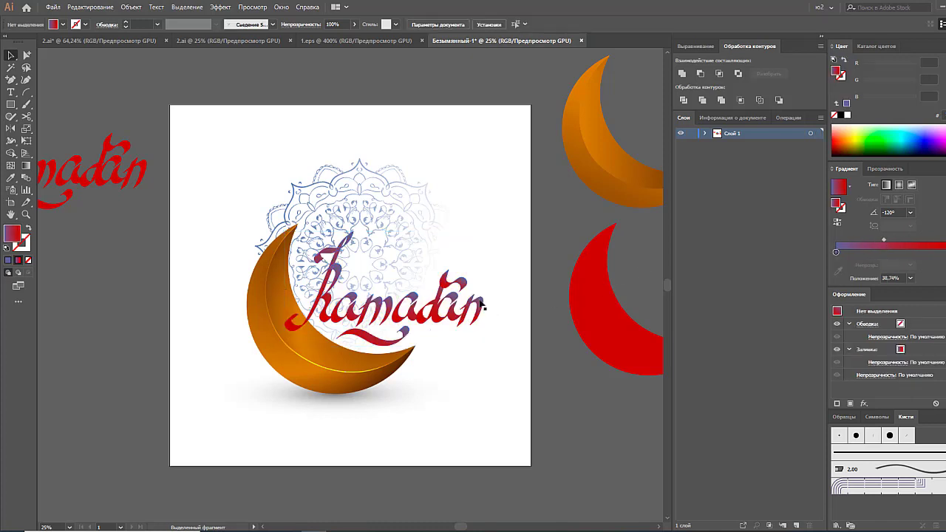
click(480, 303)
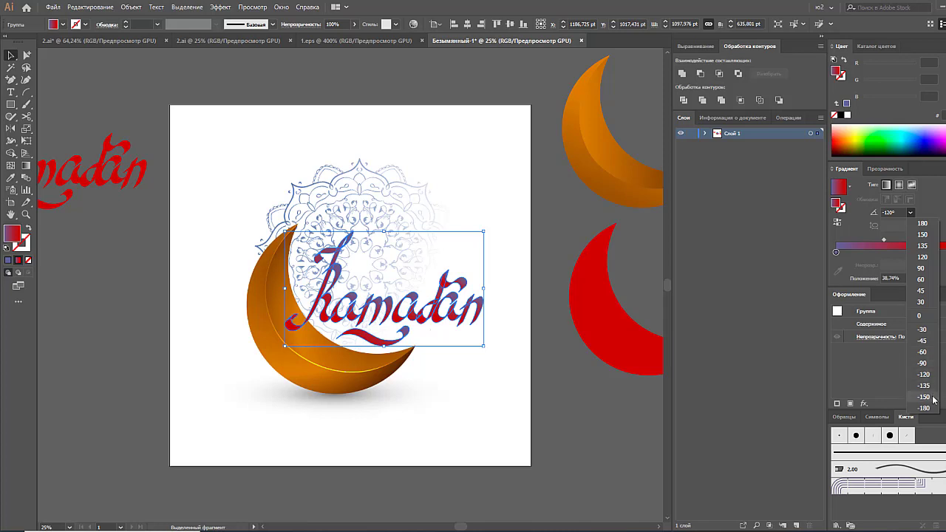
click(934, 402)
click(910, 212)
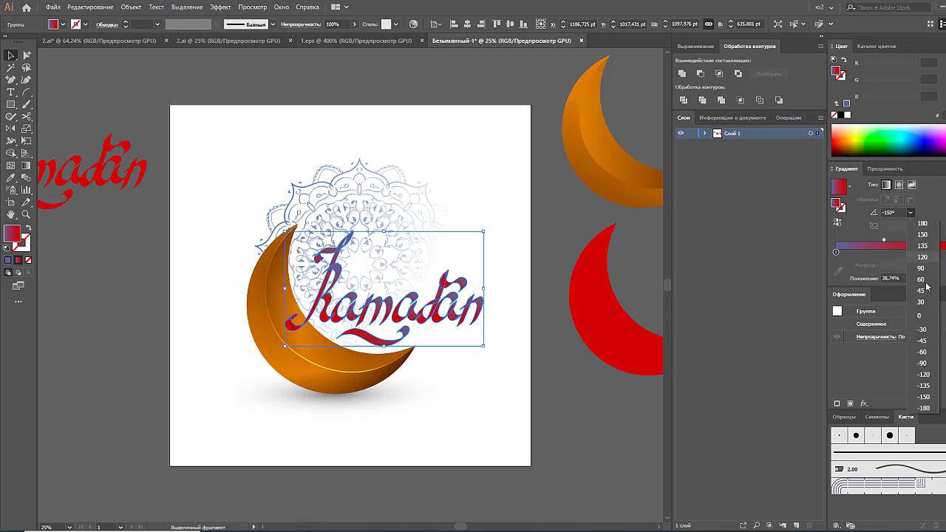
click(921, 354)
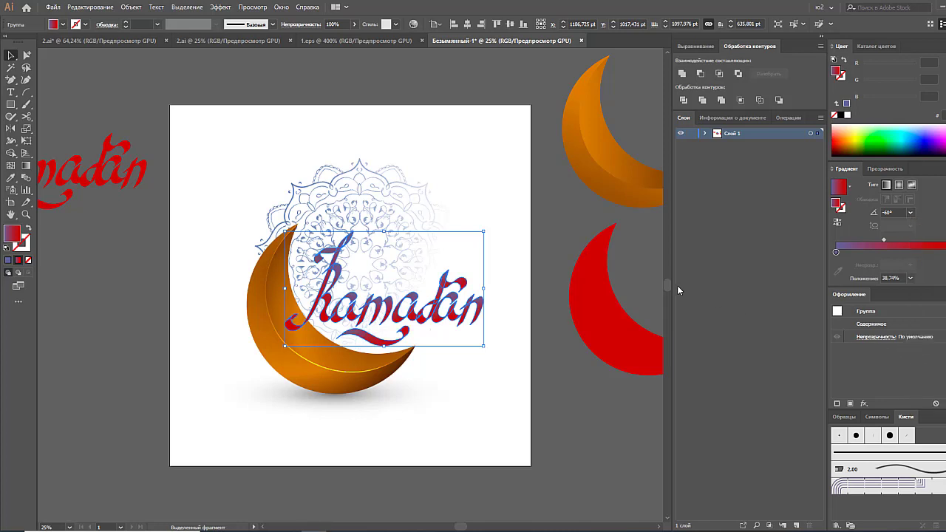
click(636, 278)
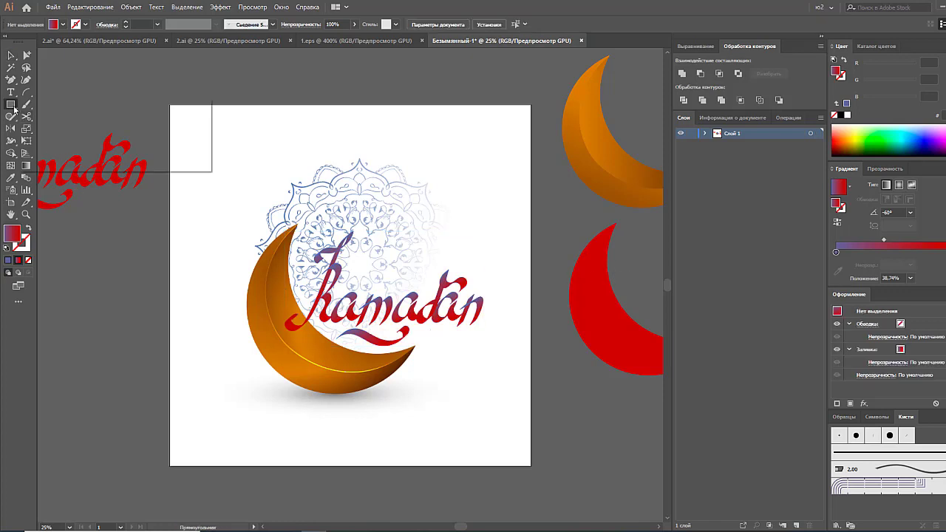
Draw a circle left of the artboard with a light grey-centred radial gradient fading to white.
mouse_move(11, 104)
mouse_down()
mouse_move(66, 132)
mouse_move(175, 257)
mouse_up()
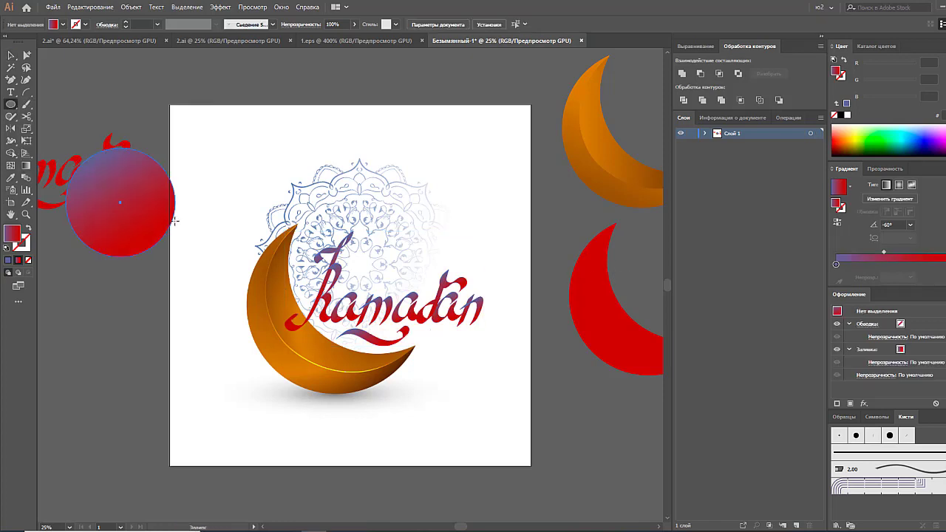
click(850, 186)
click(798, 196)
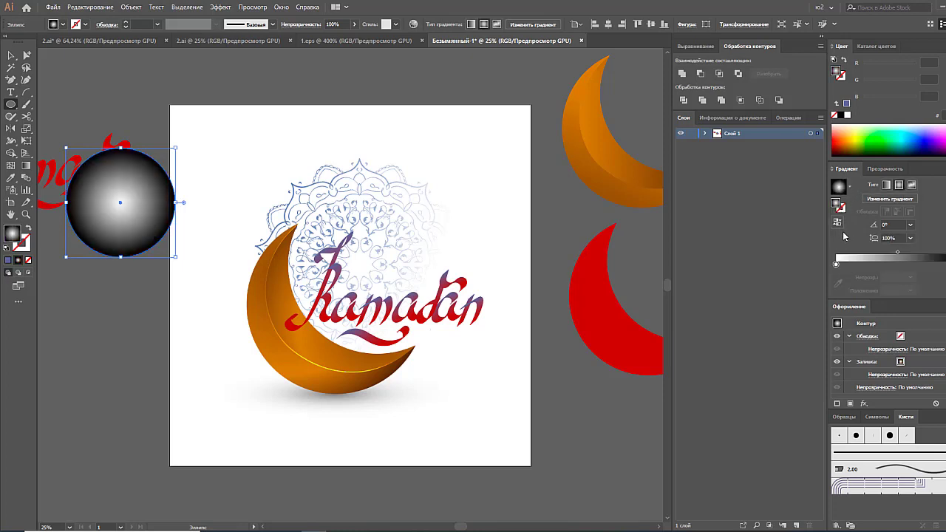
click(837, 221)
mouse_move(836, 264)
mouse_down()
mouse_move(885, 264)
mouse_move(836, 264)
mouse_up()
drag(897, 252, 876, 253)
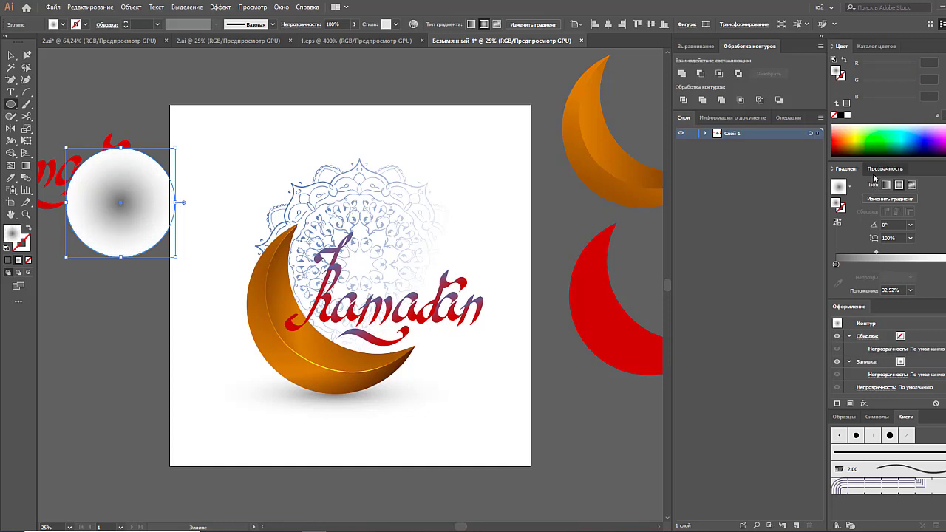
Set the circle's blend mode to Multiply and move it onto the moon.
click(884, 169)
click(863, 184)
click(850, 222)
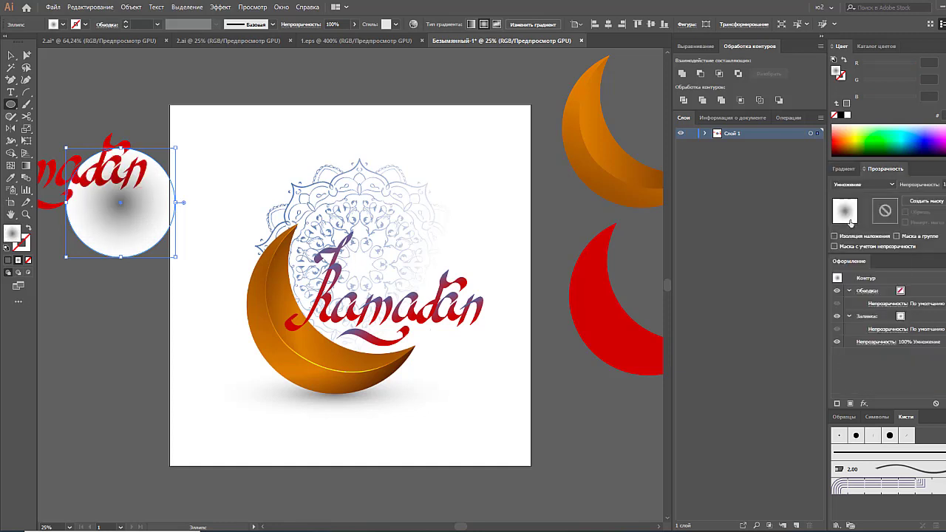
click(11, 54)
drag(161, 217, 345, 334)
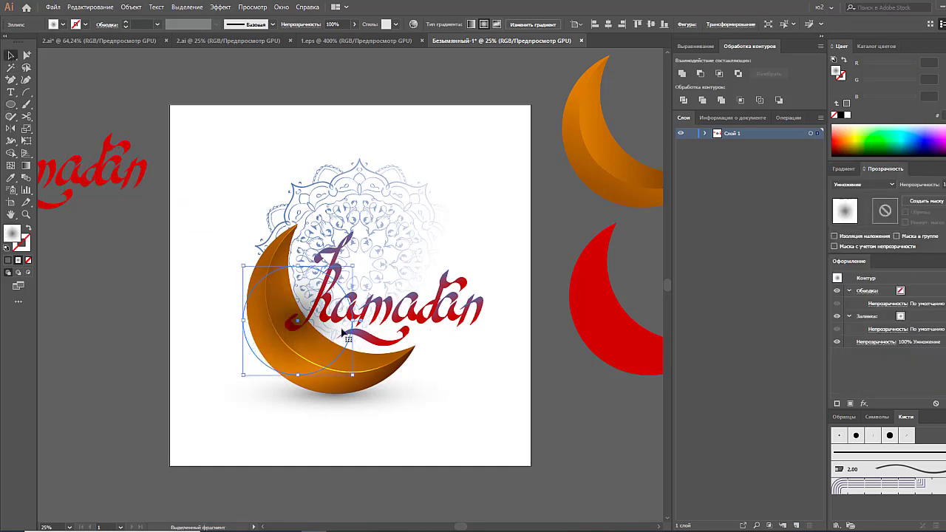
Scale the gradient circle down over the moon where it meets the lettering.
click(470, 320)
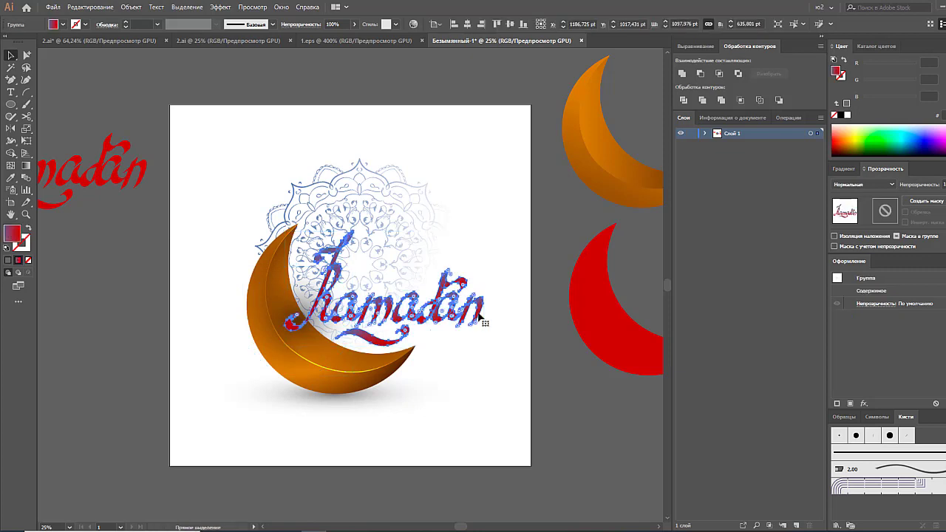
click(320, 341)
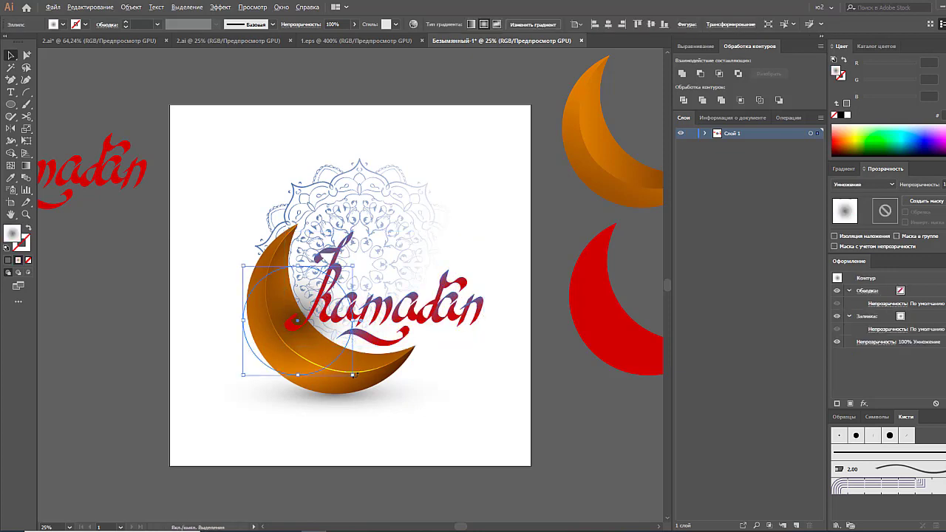
drag(353, 376, 319, 353)
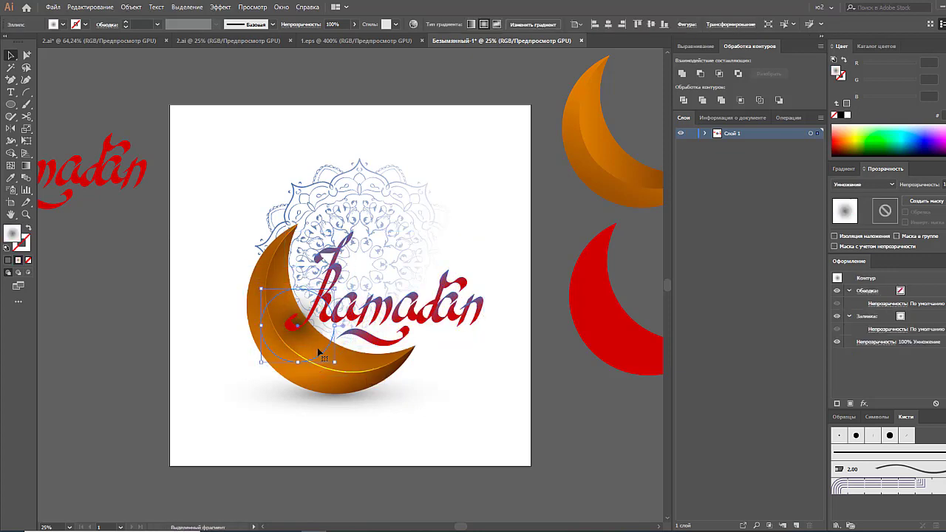
click(559, 378)
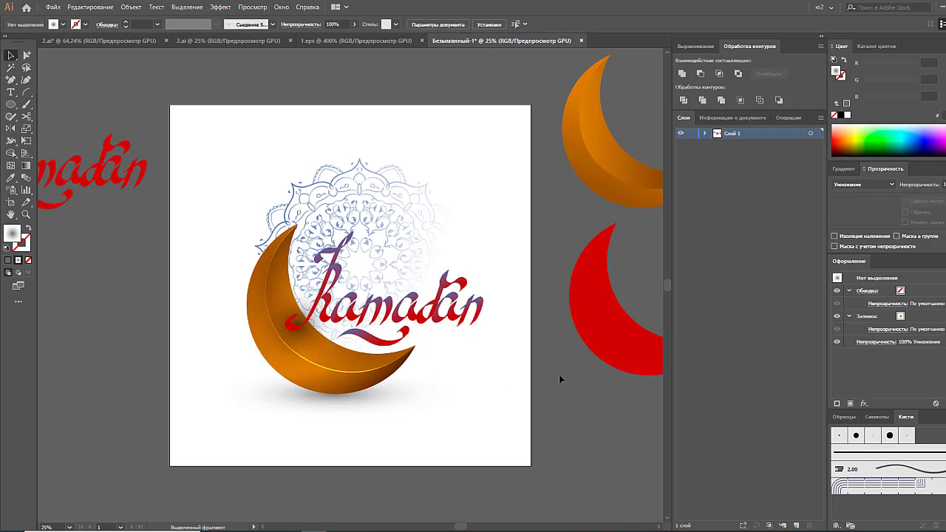
click(482, 306)
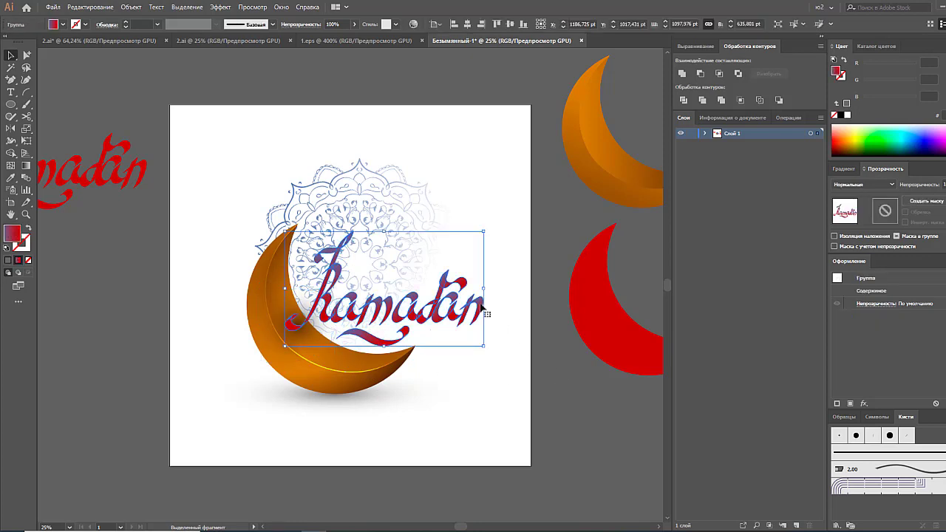
Isolate the lettering group and unite a front copy of it into one shape.
right_click(482, 306)
click(510, 377)
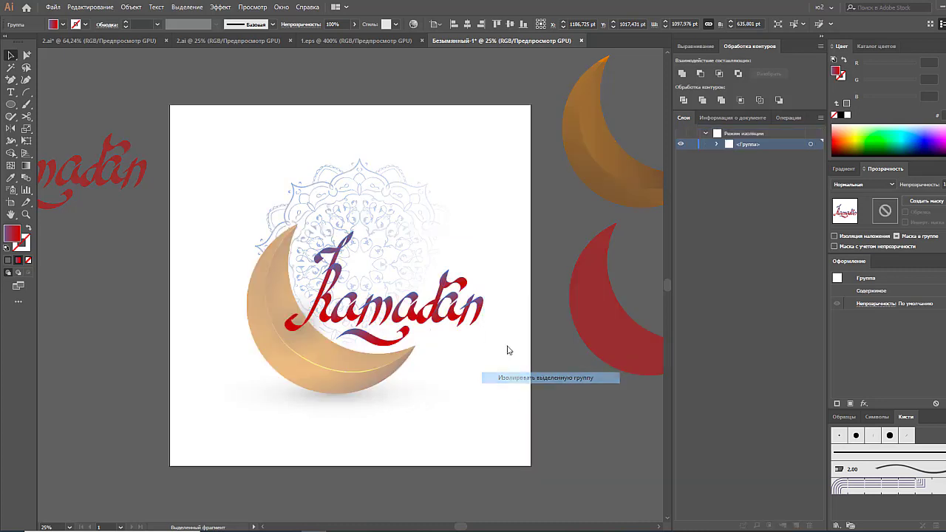
drag(260, 222, 517, 363)
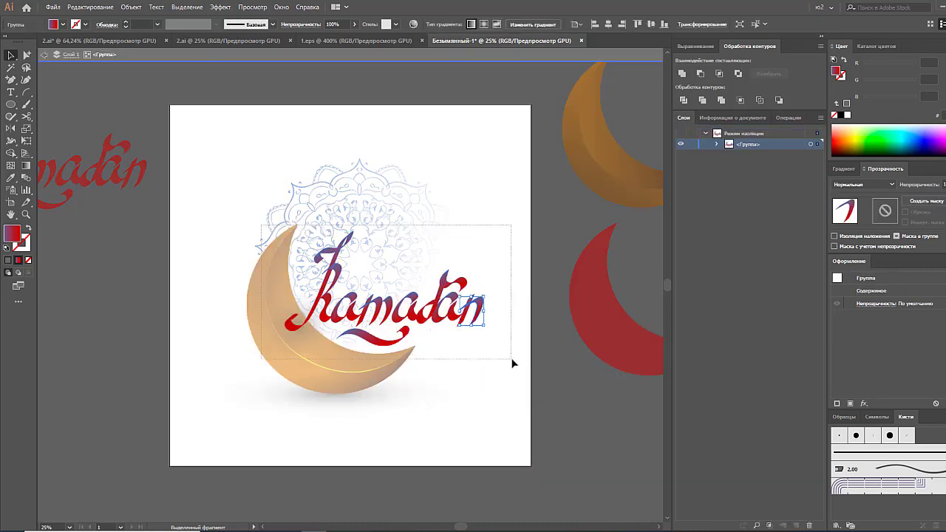
key(ctrl+c)
key(ctrl+f)
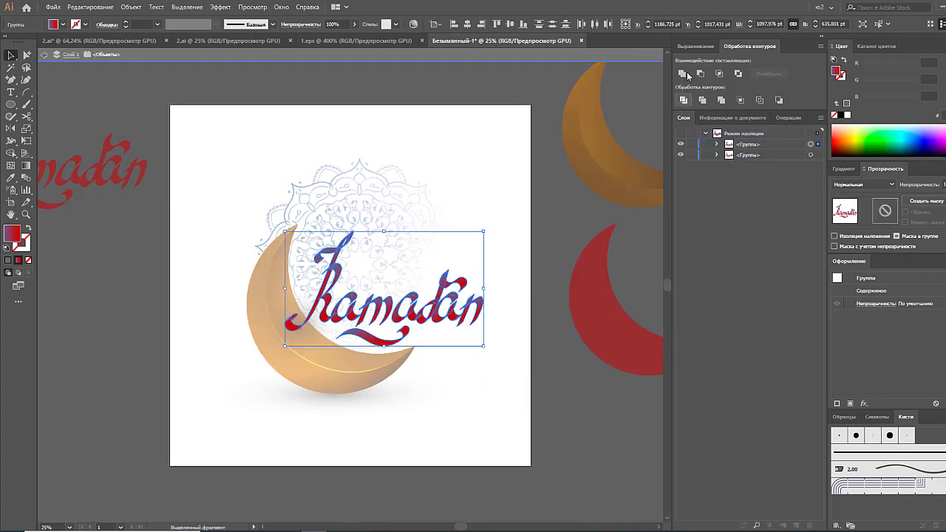
click(683, 73)
Paste a copy of the united lettering nudged right and select it with the original.
key(ctrl+equal)
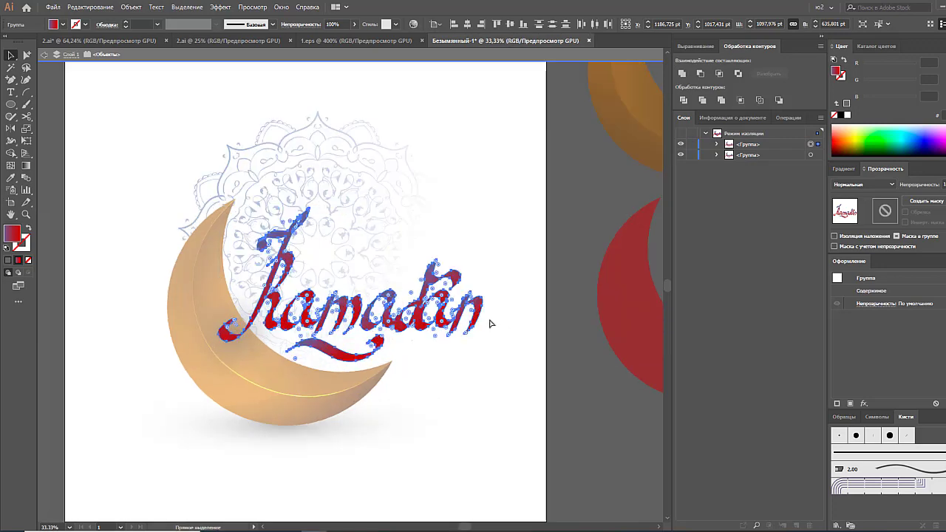
key(ctrl+equal)
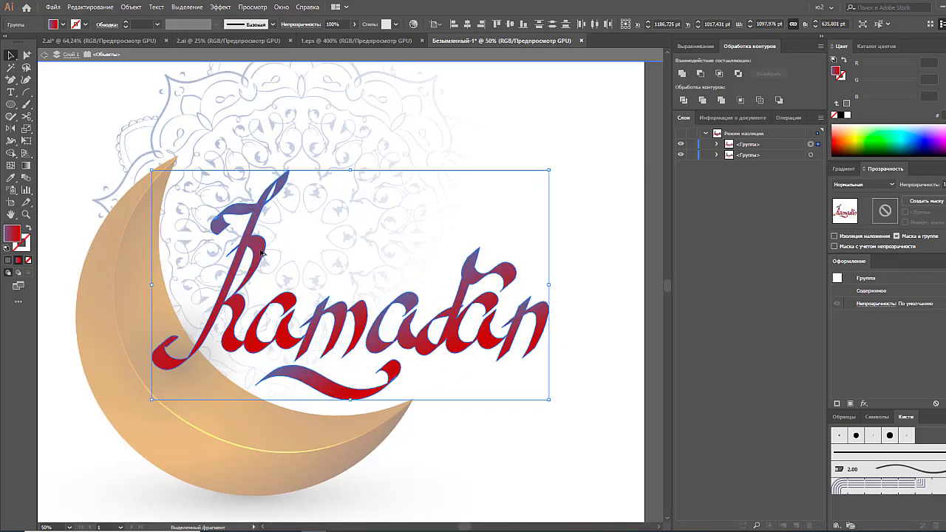
key(ctrl+f)
key(Right)
key(Right)
key(Right)
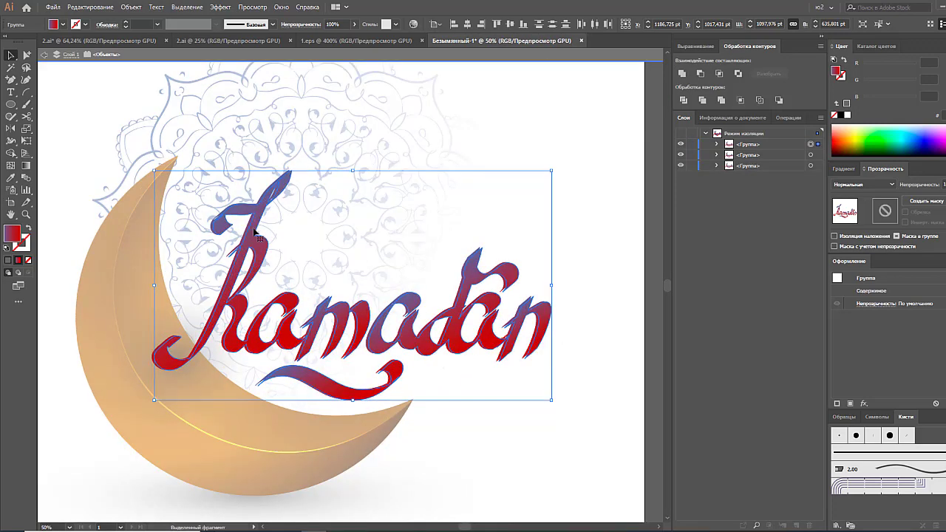
shift+click(250, 229)
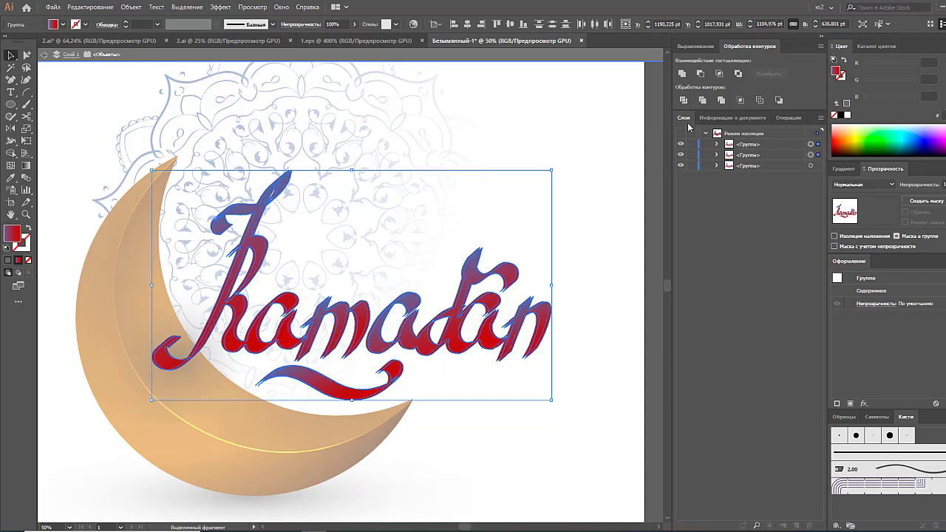
Divide the lettering along the offset copy and ungroup the resulting pieces.
click(702, 73)
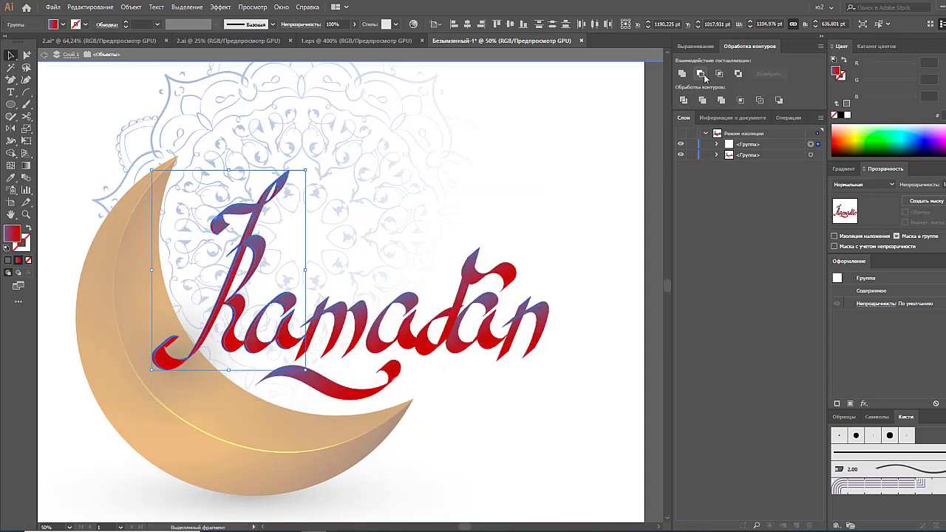
key(ctrl+z)
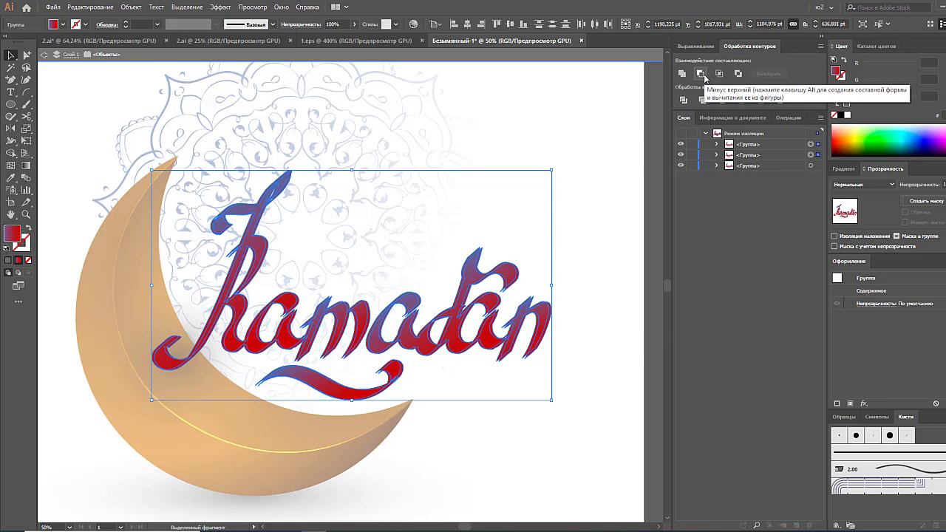
click(703, 74)
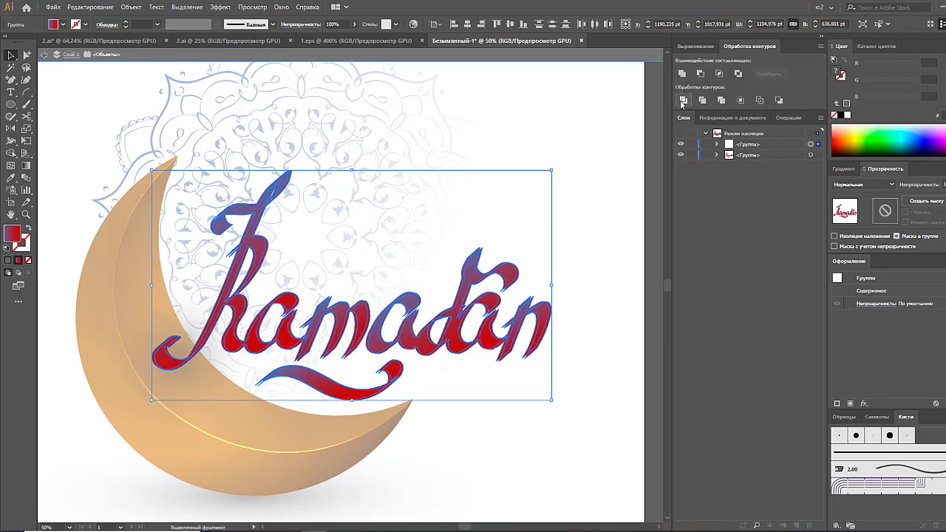
right_click(490, 301)
click(533, 340)
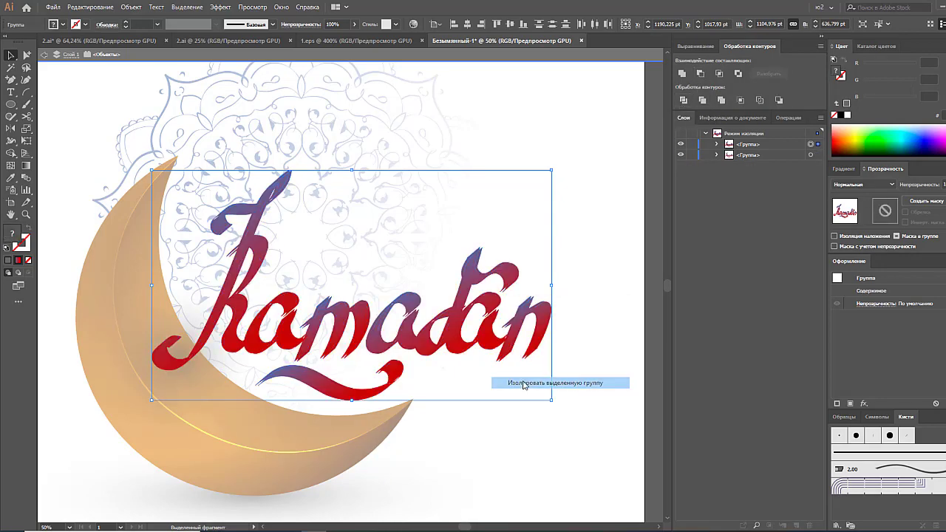
Delete the dark overlay pieces over the d, the m and the 'Ra'.
click(543, 321)
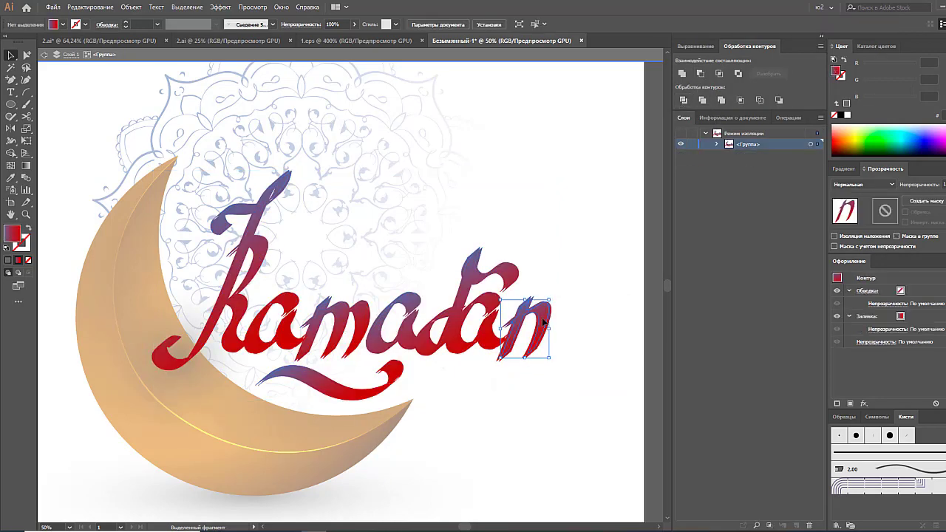
click(490, 307)
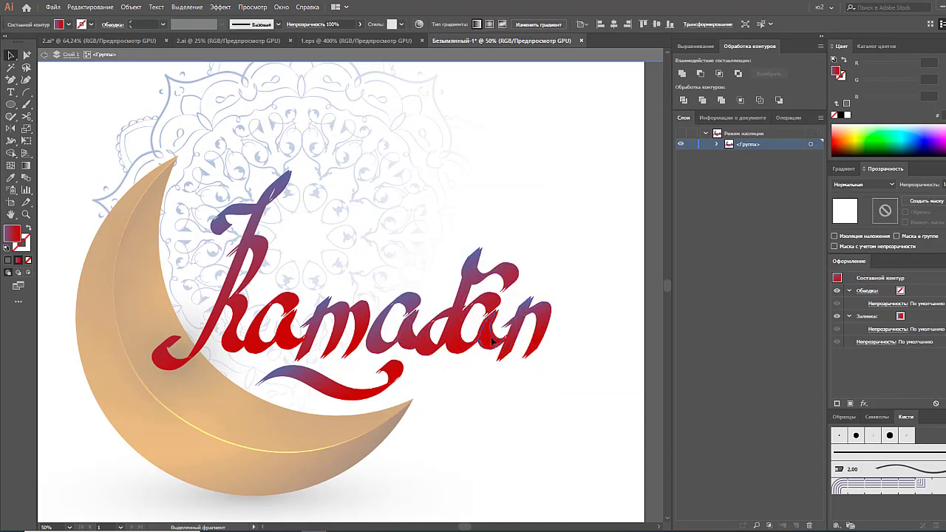
click(412, 342)
key(Delete)
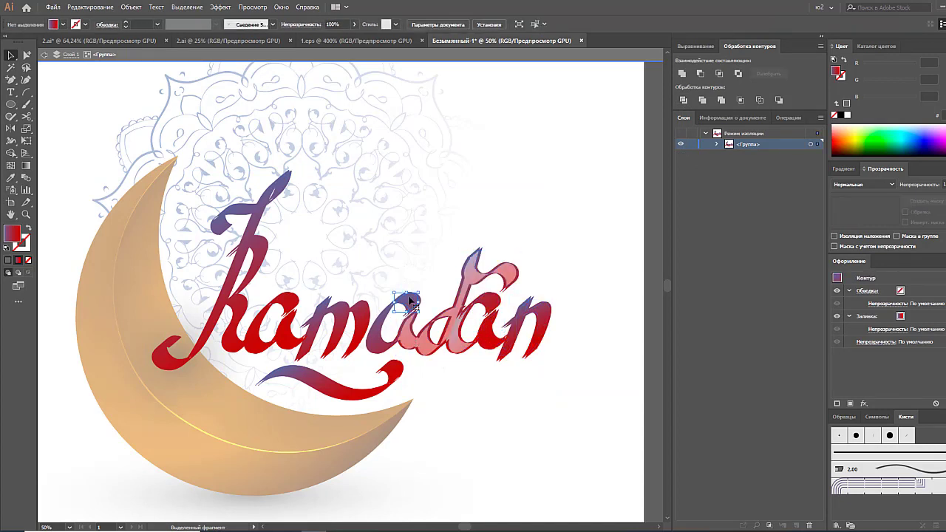
click(381, 339)
click(375, 340)
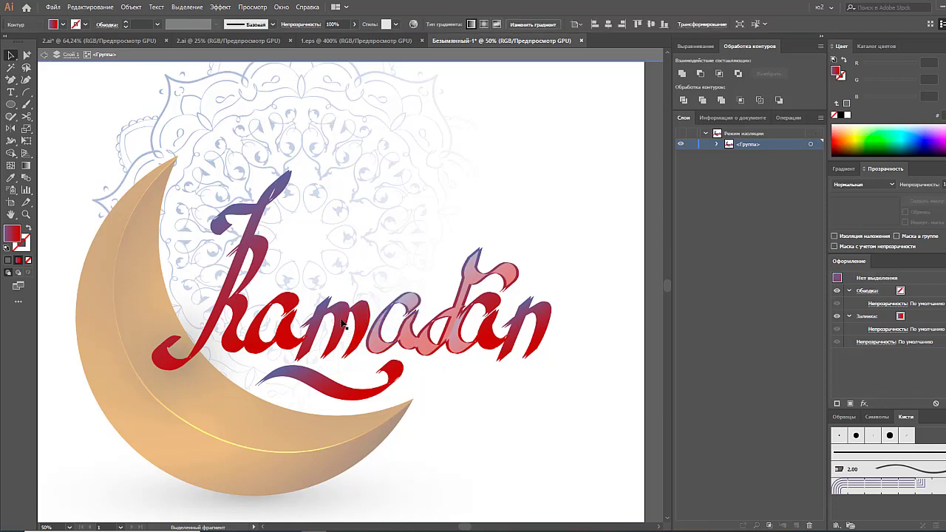
click(348, 319)
key(Delete)
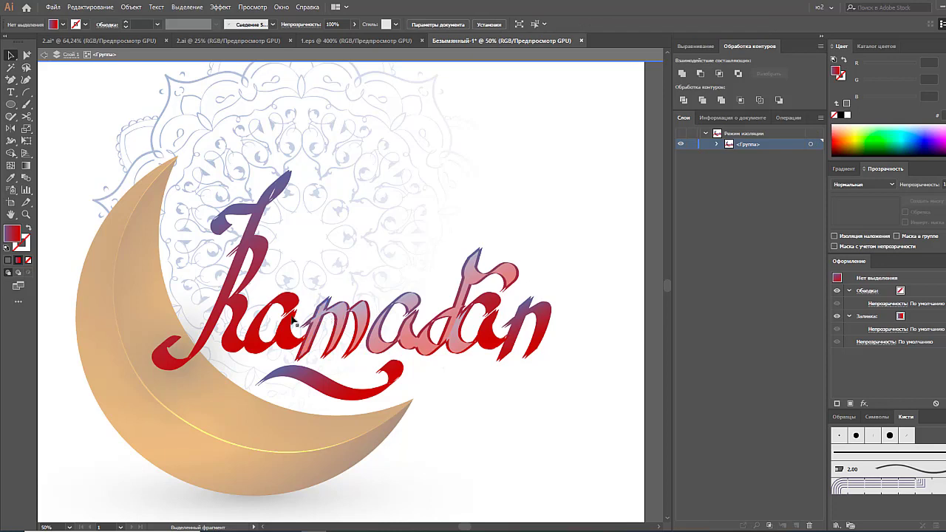
click(290, 312)
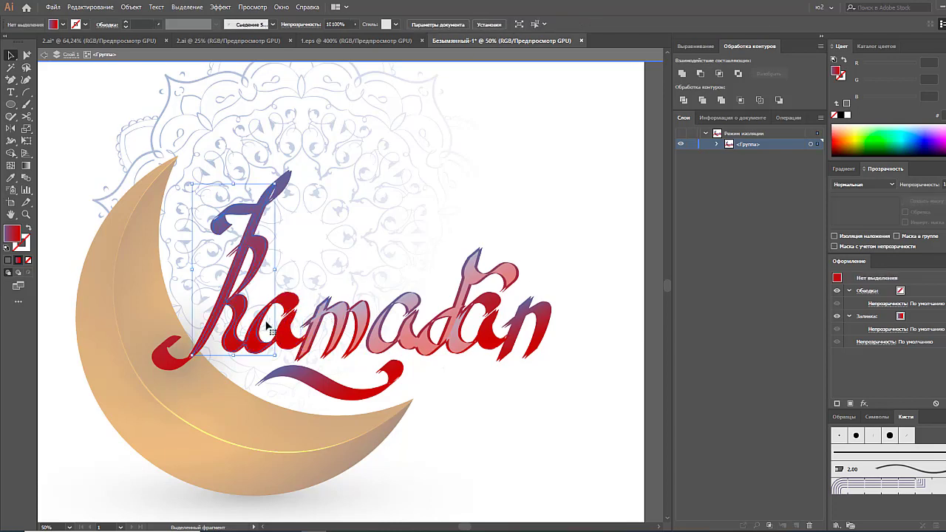
key(Delete)
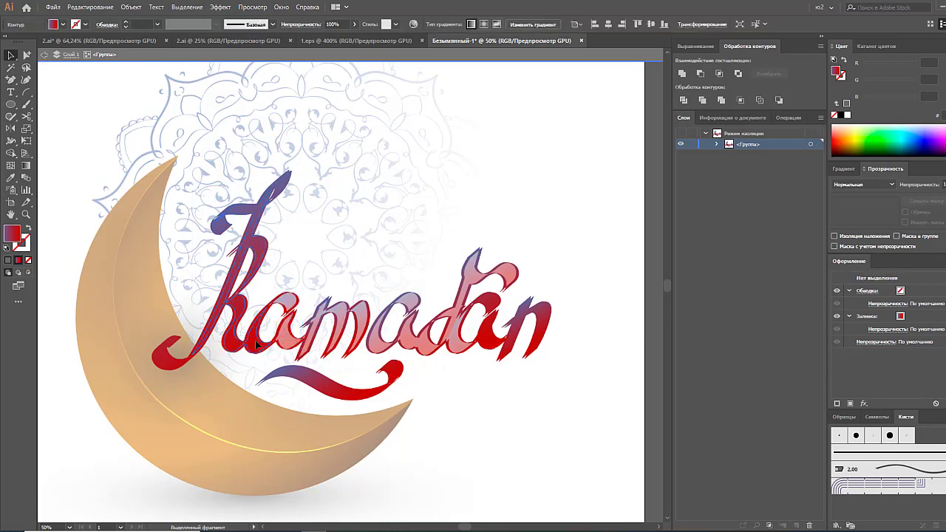
Delete the dark pieces on the n, the a, the start of R and R's upper stroke.
click(284, 191)
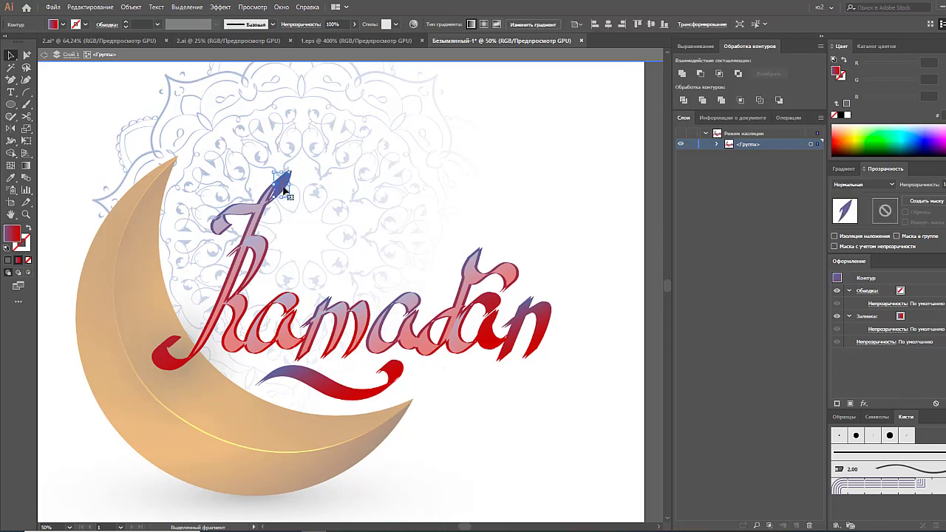
click(577, 255)
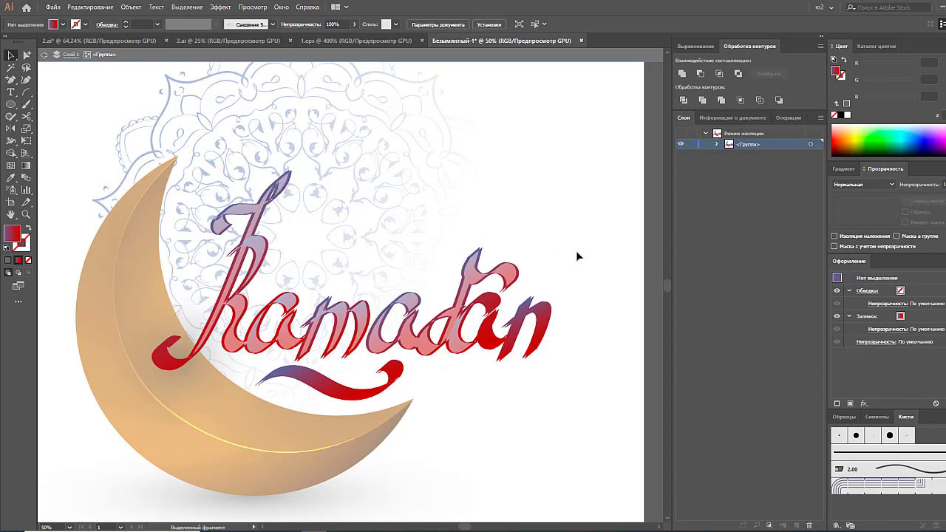
click(536, 320)
key(Delete)
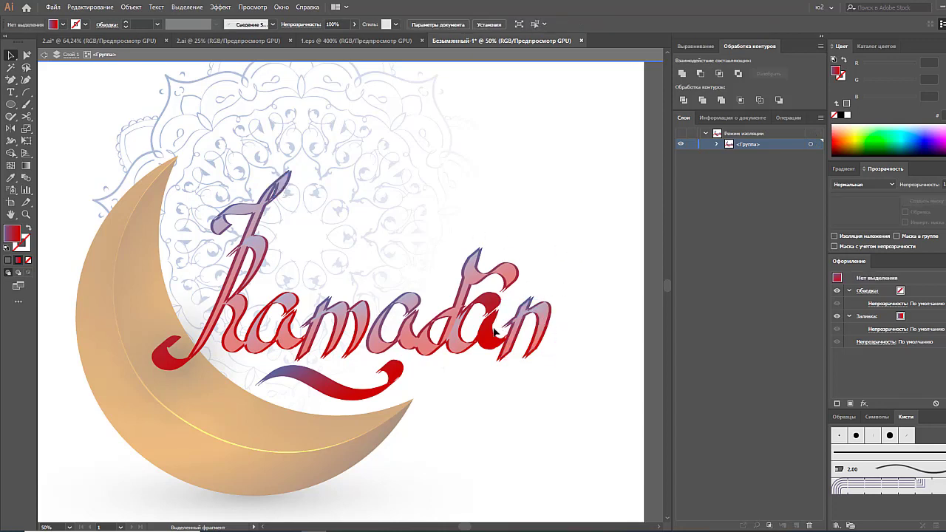
click(493, 329)
key(Delete)
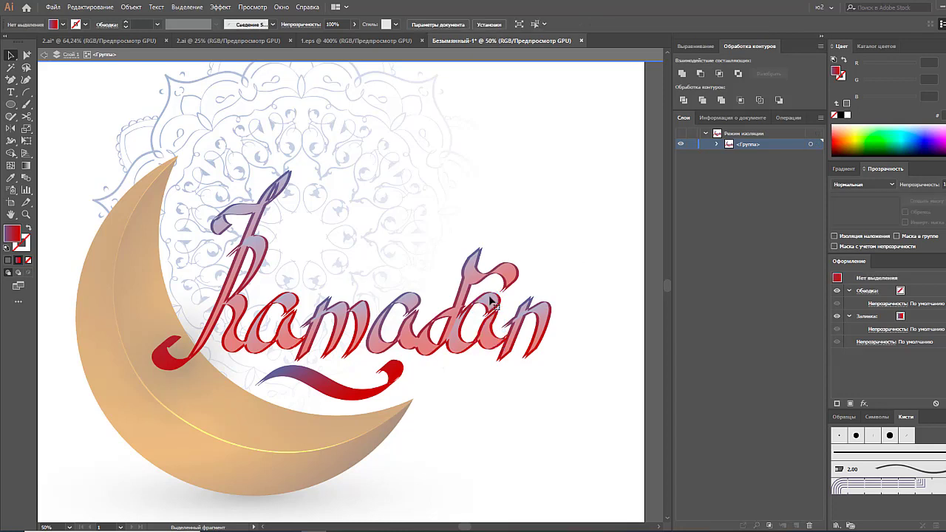
click(169, 364)
key(Delete)
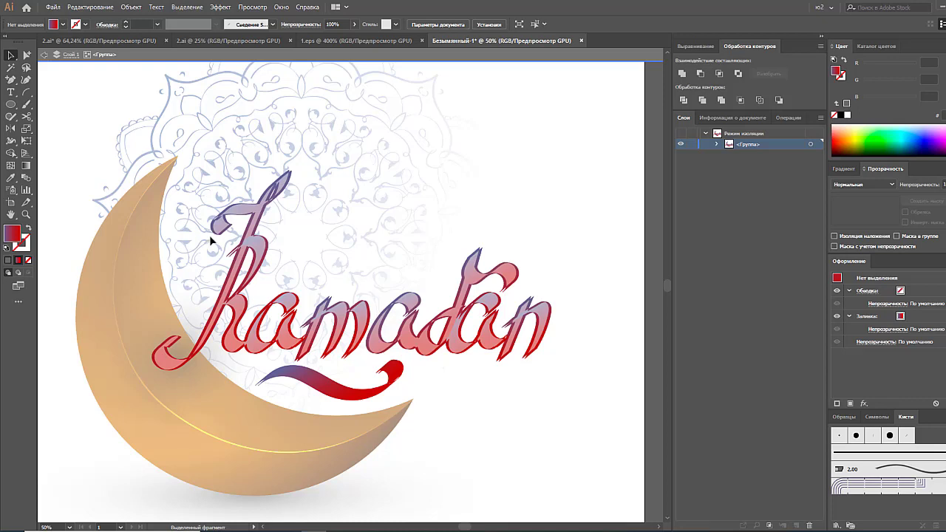
click(234, 238)
key(Delete)
Remove the dark overlay from the swash under Ramadan and check its remaining gradient stroke.
click(226, 309)
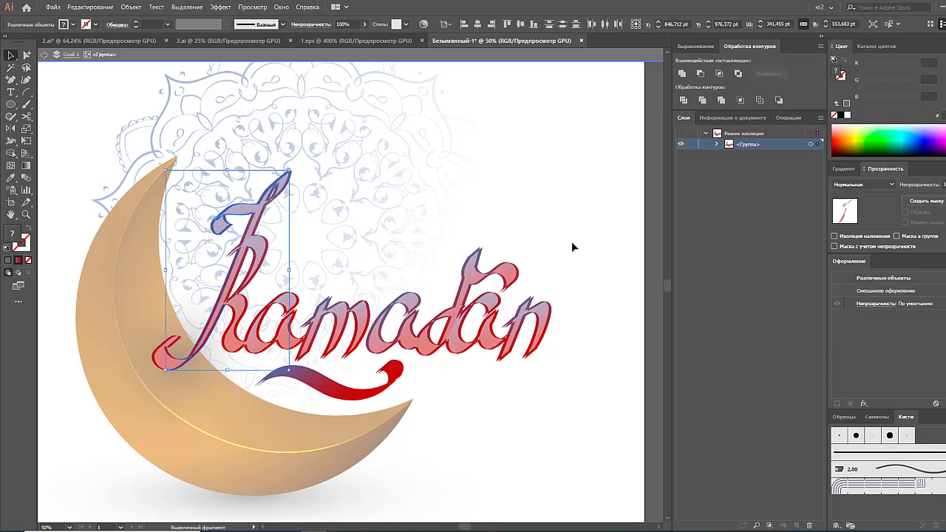
drag(178, 158, 598, 401)
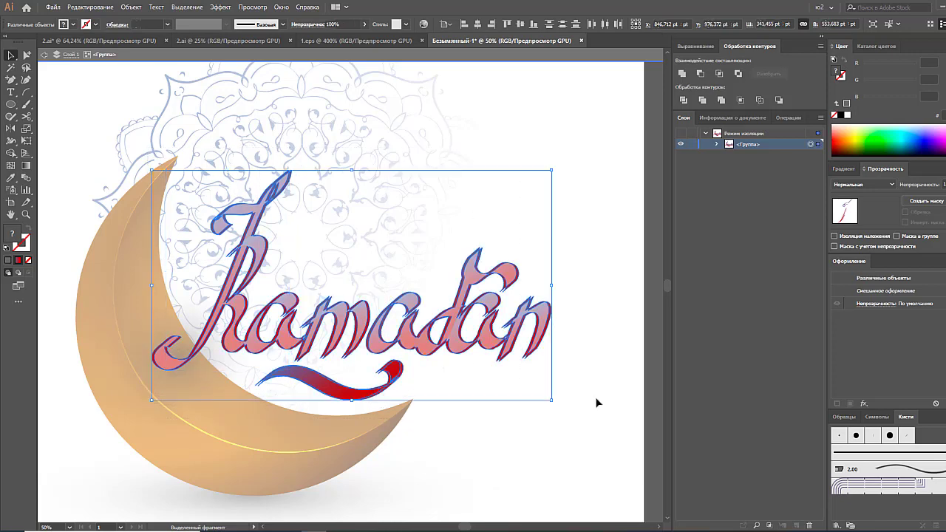
click(355, 397)
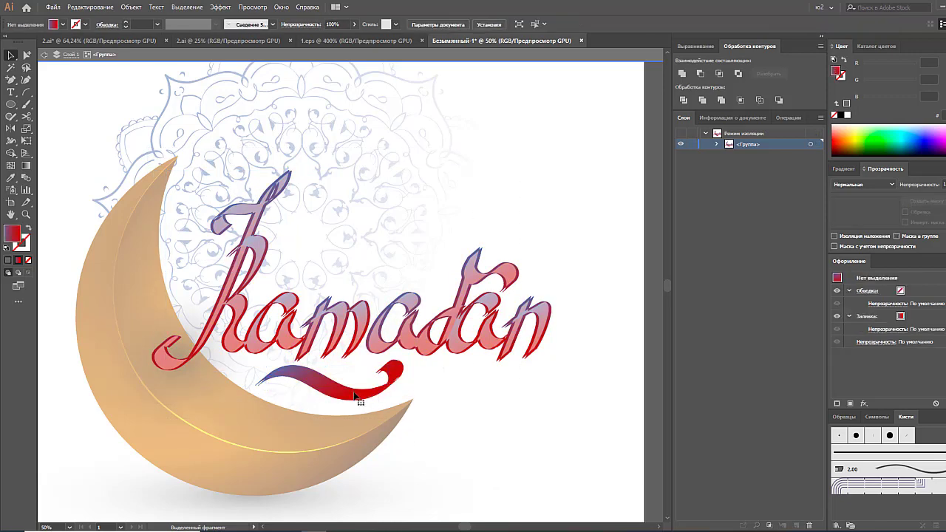
key(Delete)
key(Delete)
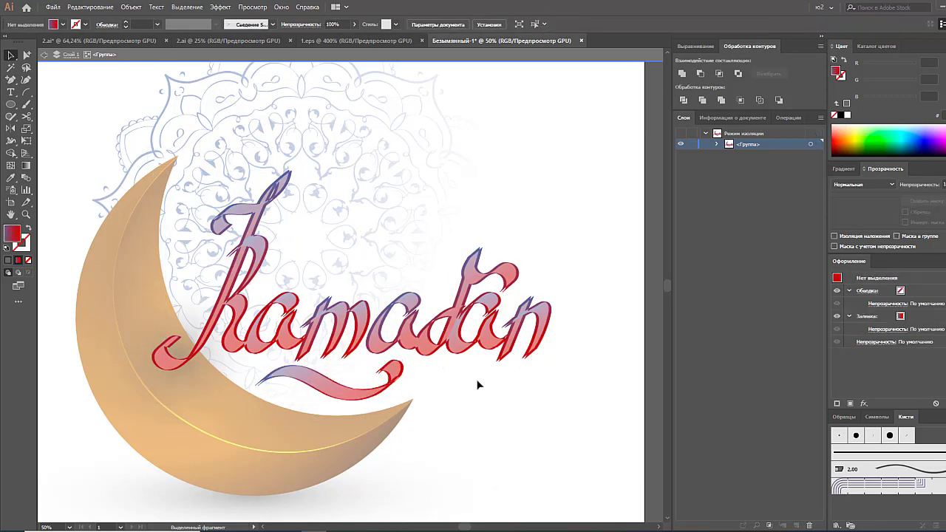
click(362, 390)
click(303, 377)
click(290, 373)
click(404, 377)
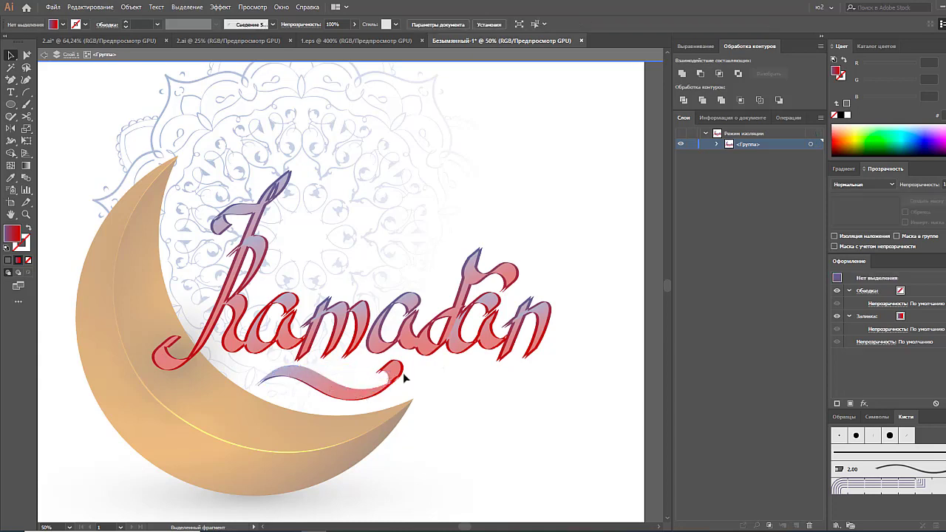
Drag the end anchors of the n, a and d strokes so their dark tips fade to pink.
drag(399, 384, 405, 386)
mouse_move(555, 308)
mouse_down()
mouse_move(545, 334)
mouse_move(528, 323)
mouse_move(548, 299)
mouse_move(516, 293)
mouse_up()
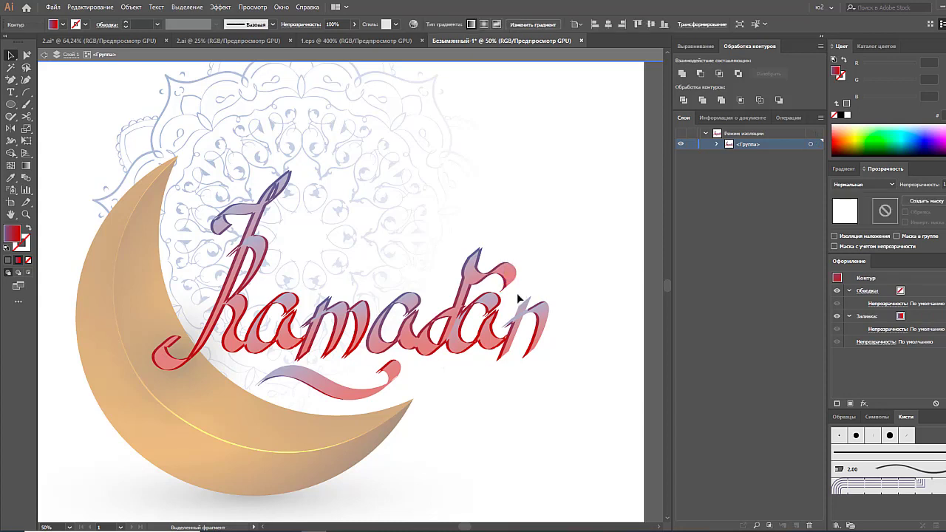
drag(478, 262, 499, 255)
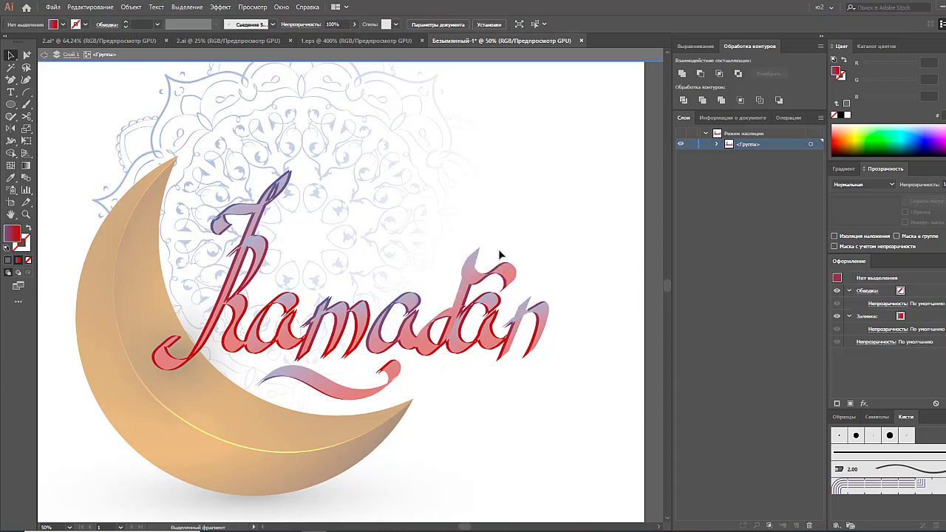
drag(465, 314, 467, 325)
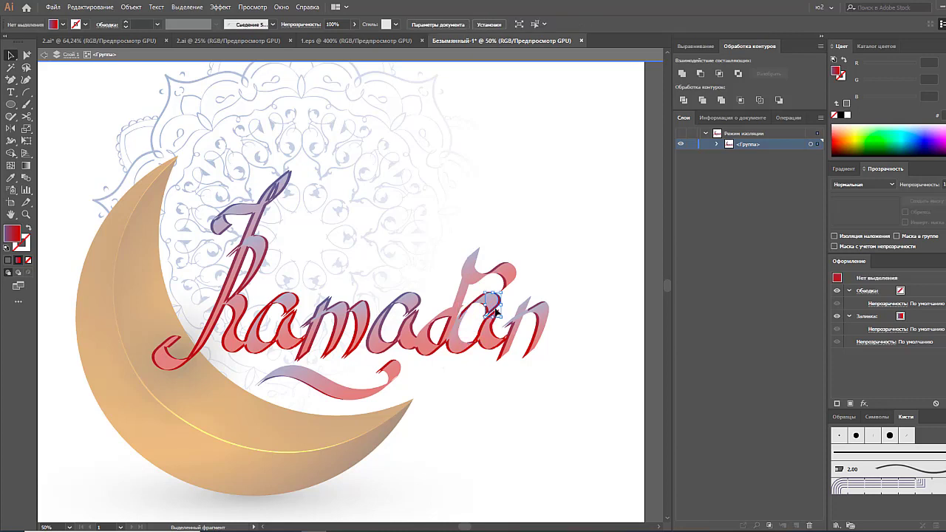
drag(489, 294, 479, 341)
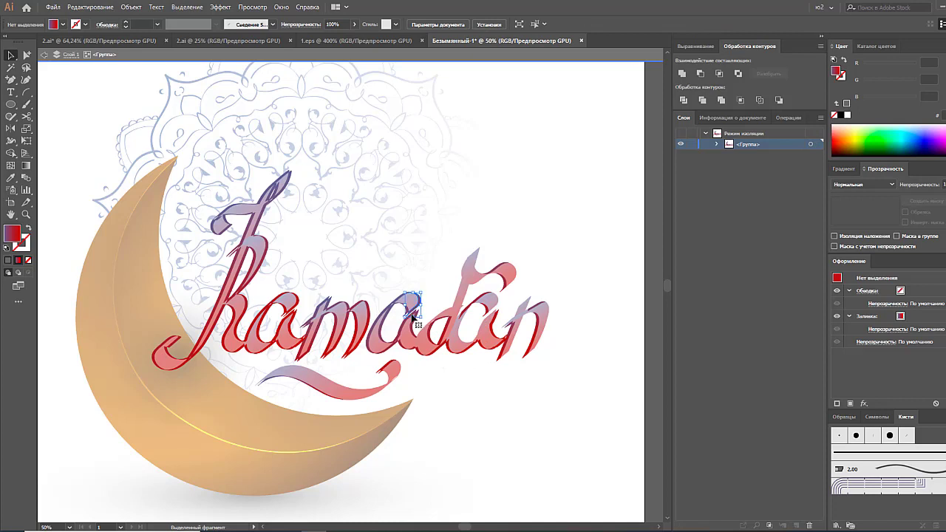
Inspect individual letter paths in the middle of Ramadan, deselecting after each.
click(407, 336)
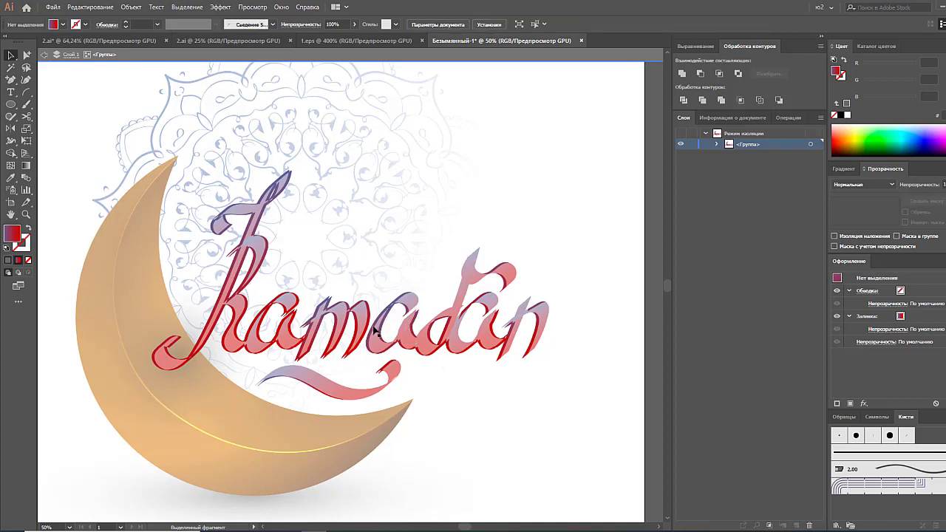
key(ctrl+shift+a)
click(351, 325)
key(ctrl+shift+a)
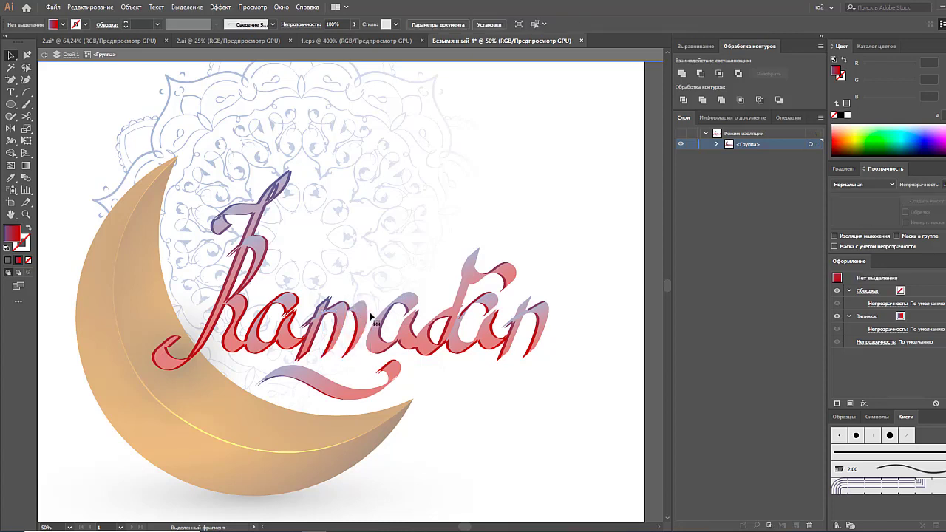
click(345, 297)
key(ctrl+shift+a)
click(306, 325)
key(ctrl+shift+a)
Inspect the paths toward the R, including its lower stroke and flourish.
click(304, 358)
key(ctrl+shift+a)
click(304, 357)
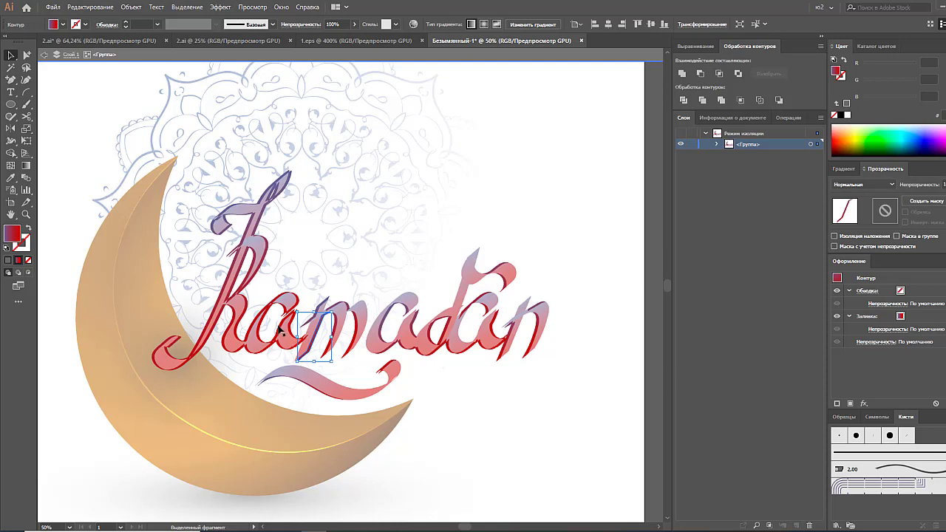
key(ctrl+shift+a)
click(261, 334)
key(ctrl+shift+a)
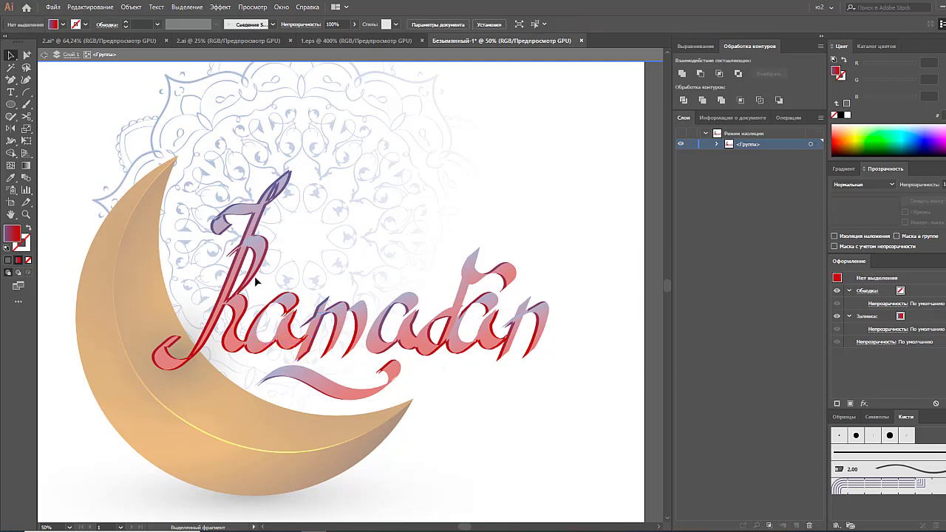
click(244, 251)
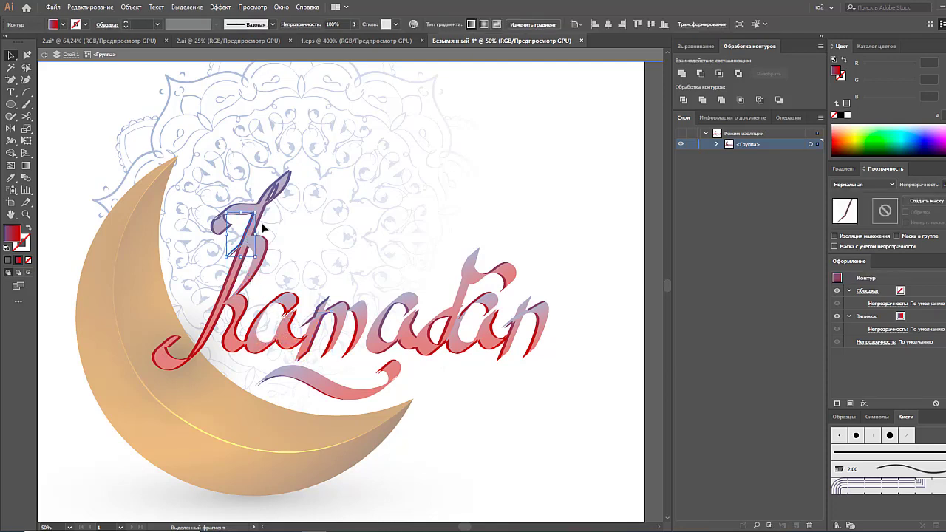
click(279, 194)
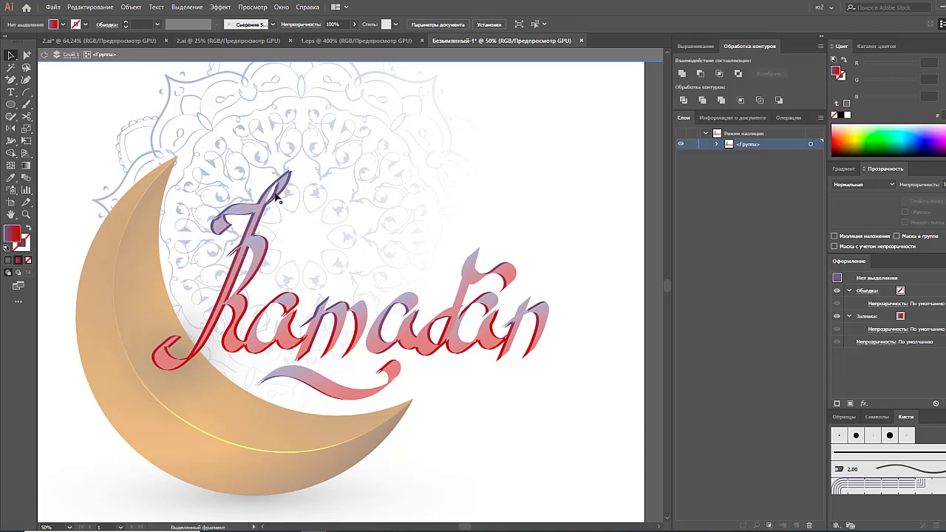
key(ctrl+shift+a)
Check the R's gradient-filled path, its small red start piece and thin stroke.
click(228, 339)
click(174, 356)
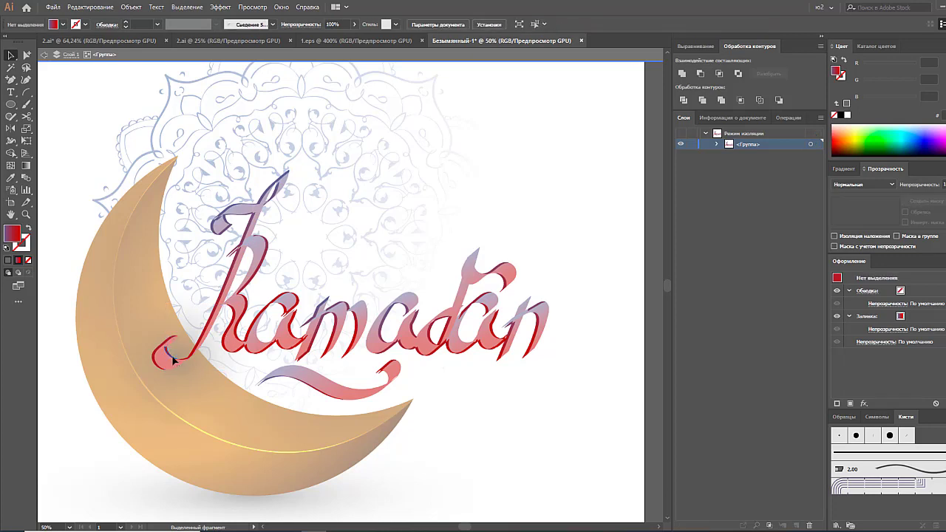
click(219, 352)
drag(230, 343, 240, 361)
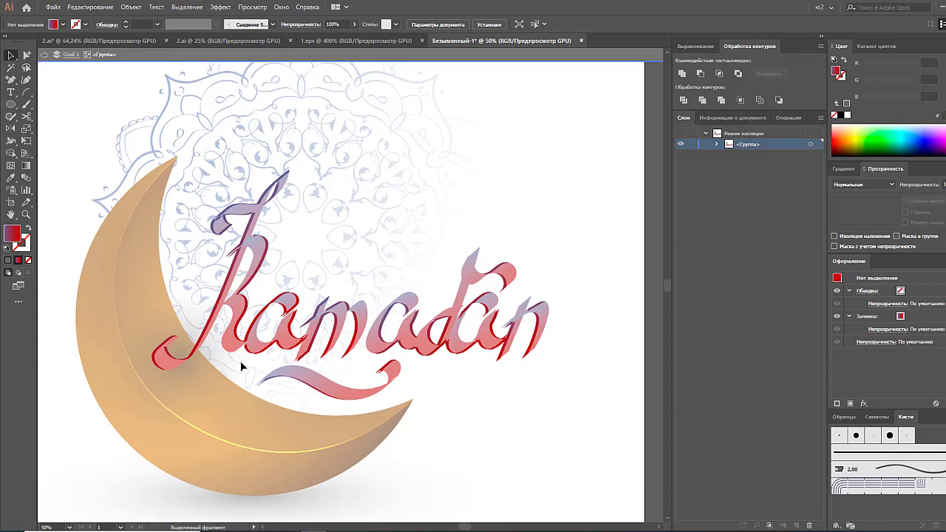
click(222, 230)
click(221, 235)
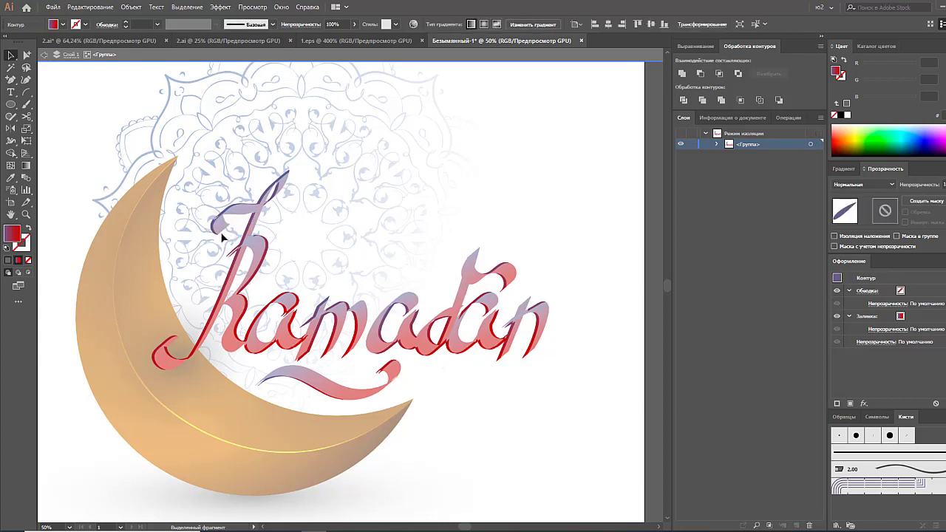
click(219, 227)
click(222, 248)
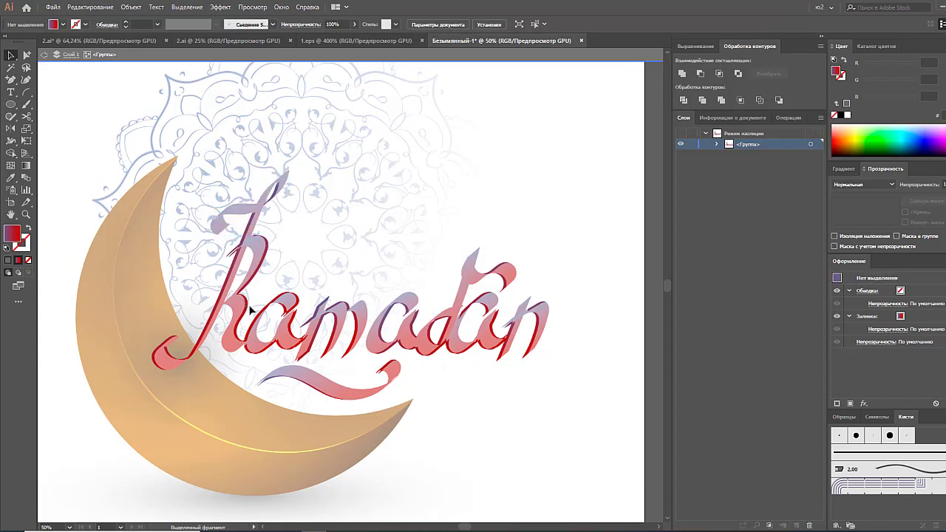
Inspect the small paths and objects around the a.
click(286, 316)
click(294, 342)
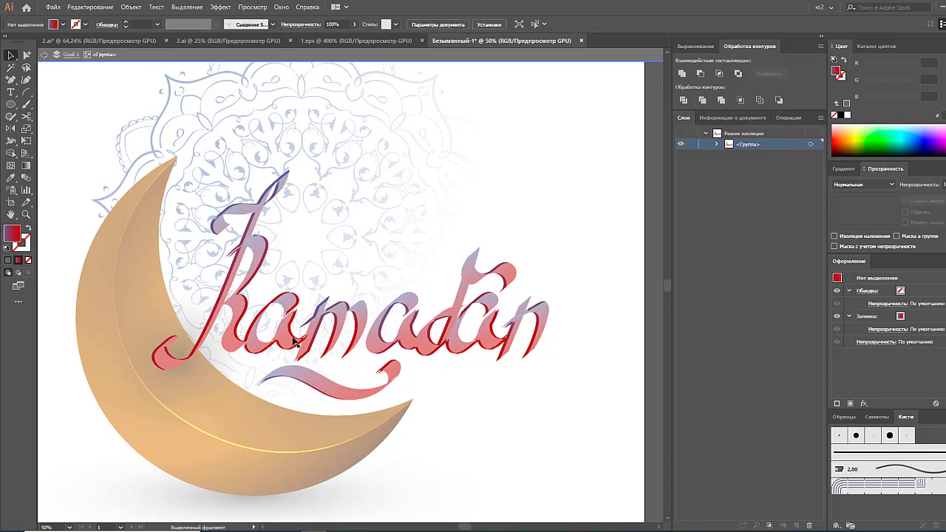
click(292, 313)
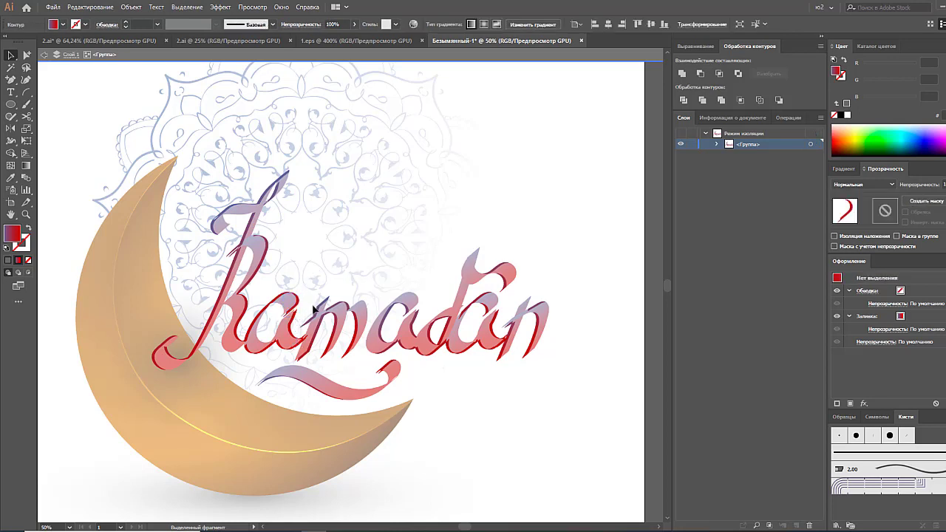
click(309, 323)
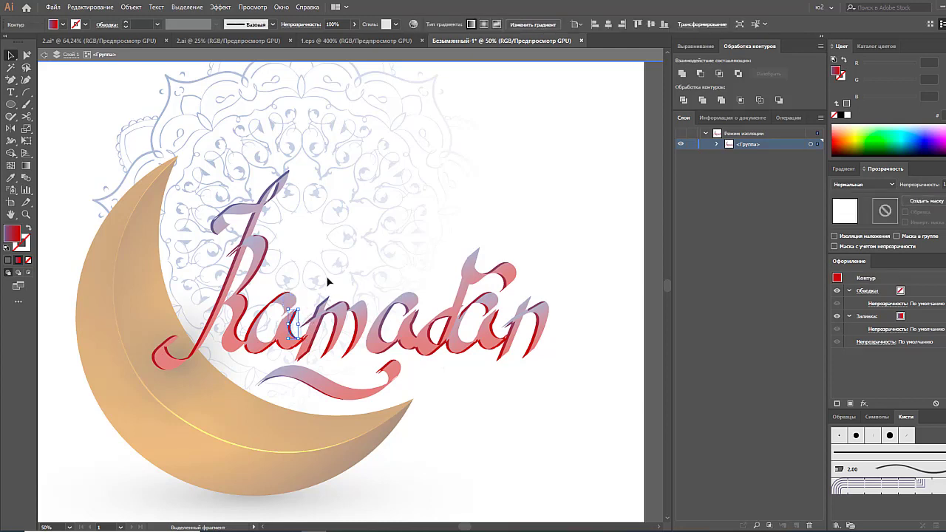
click(312, 353)
click(304, 339)
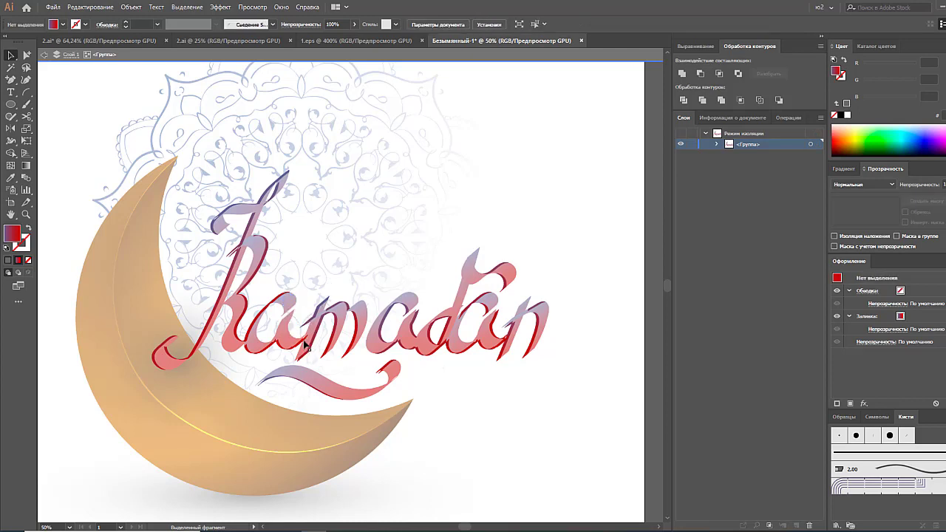
click(318, 314)
click(344, 282)
Inspect the objects and letter stroke paths near the d, then deselect.
click(441, 346)
click(446, 357)
click(453, 363)
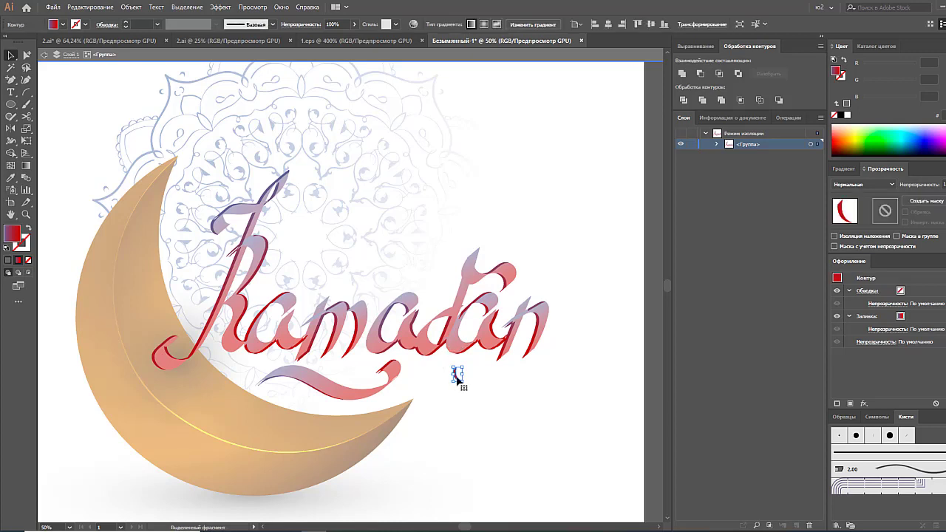
click(456, 380)
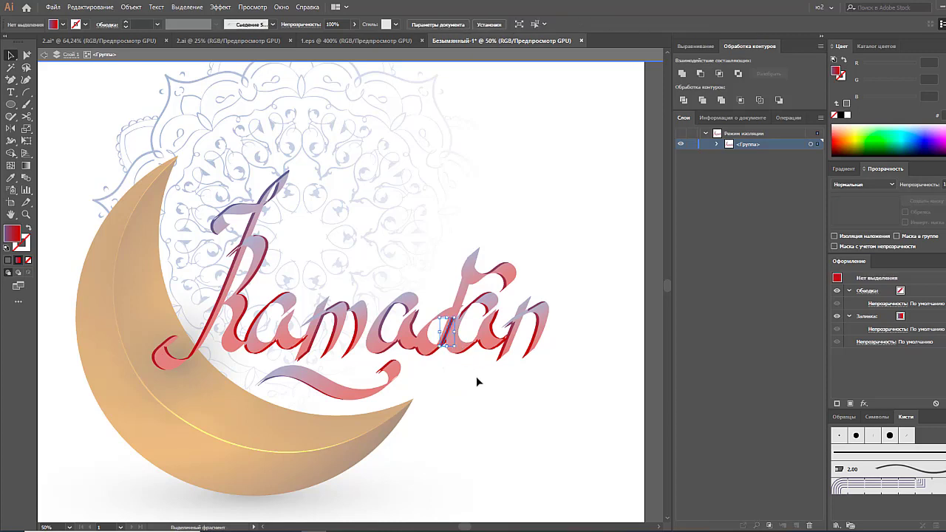
click(473, 379)
click(460, 380)
click(450, 386)
click(437, 355)
click(419, 361)
click(429, 374)
Give the Ramadan lettering a black-white gradient and Color Dodge blending, then deselect.
drag(177, 157, 547, 430)
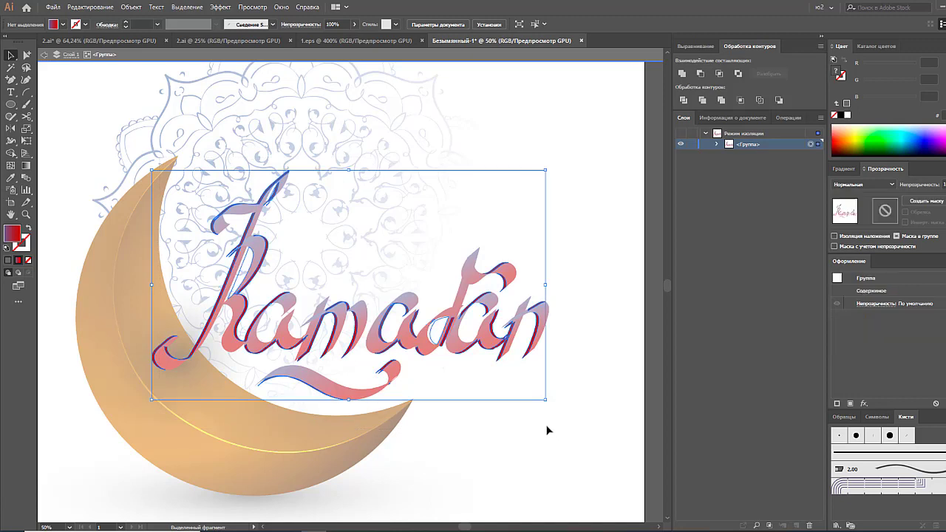
click(843, 169)
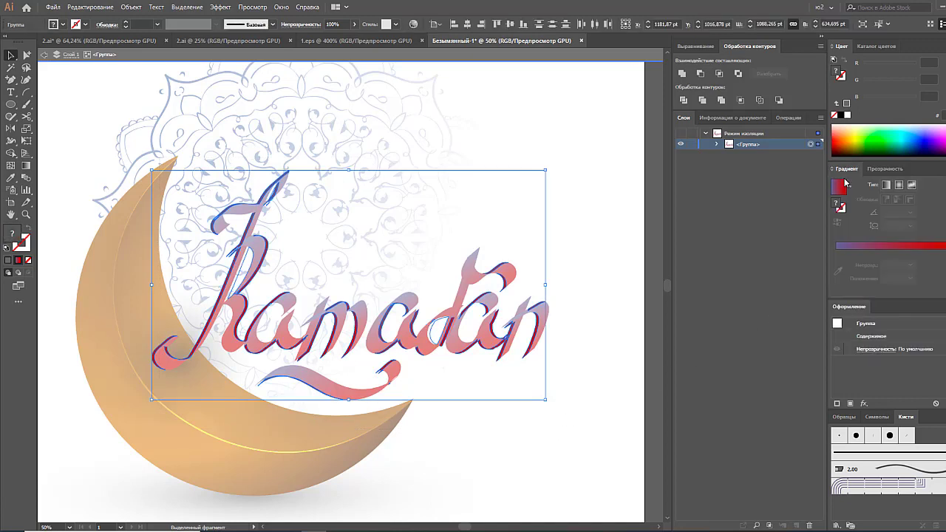
click(850, 184)
click(784, 195)
click(886, 169)
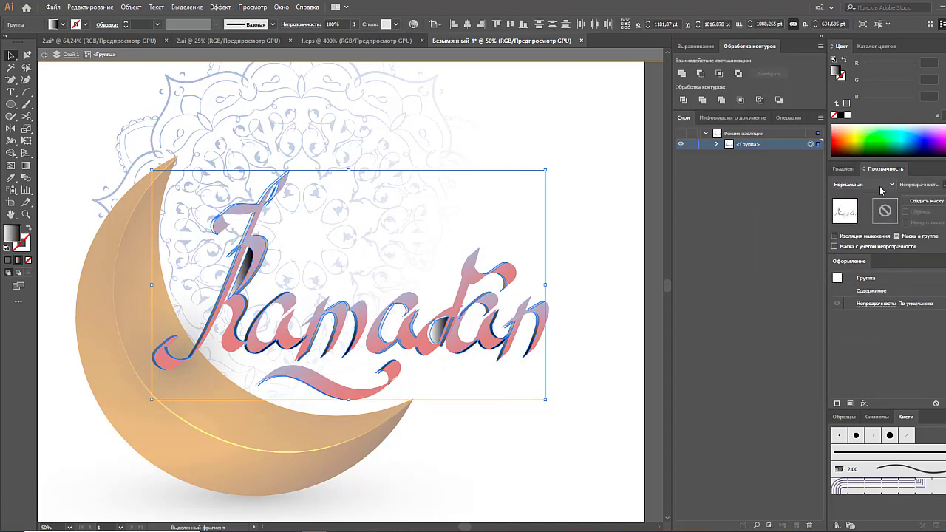
click(863, 184)
click(859, 268)
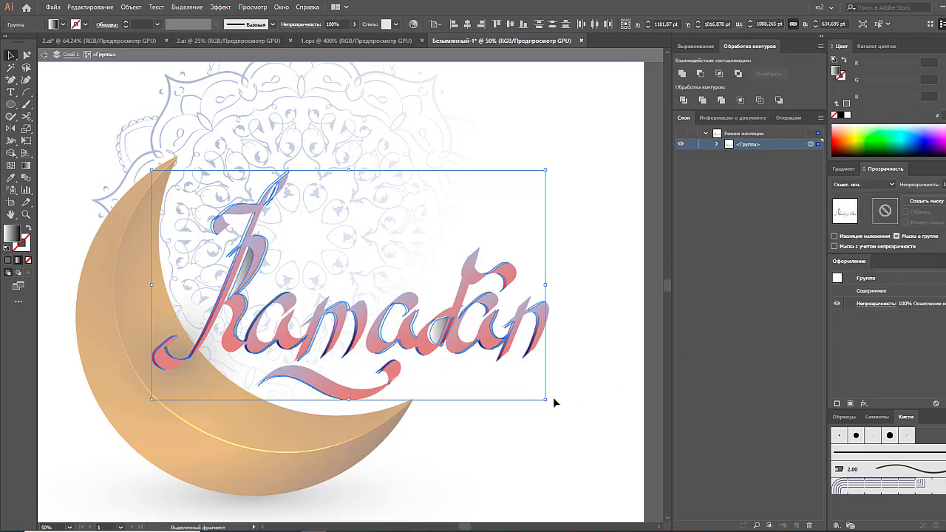
click(422, 331)
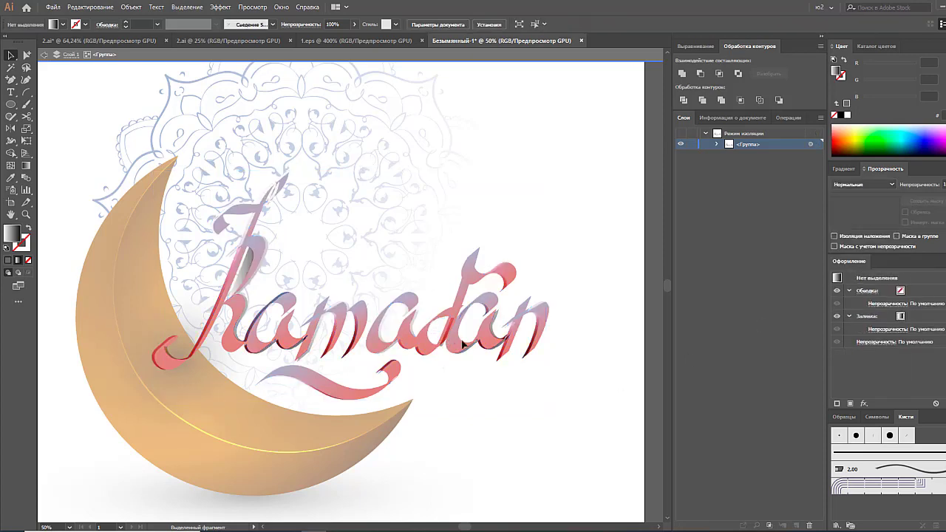
Switch the lettering's fill colour to none, then back to red.
key(ctrl+a)
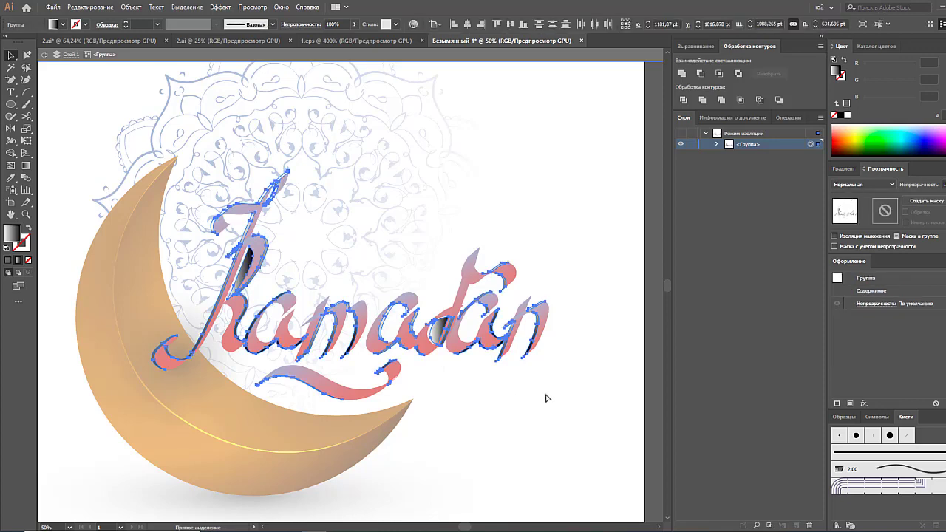
key(v)
click(271, 296)
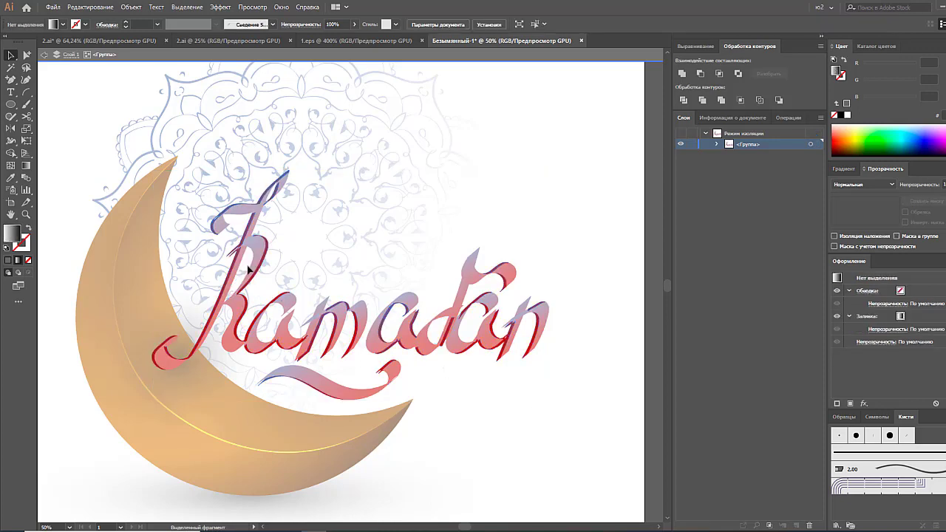
key(slash)
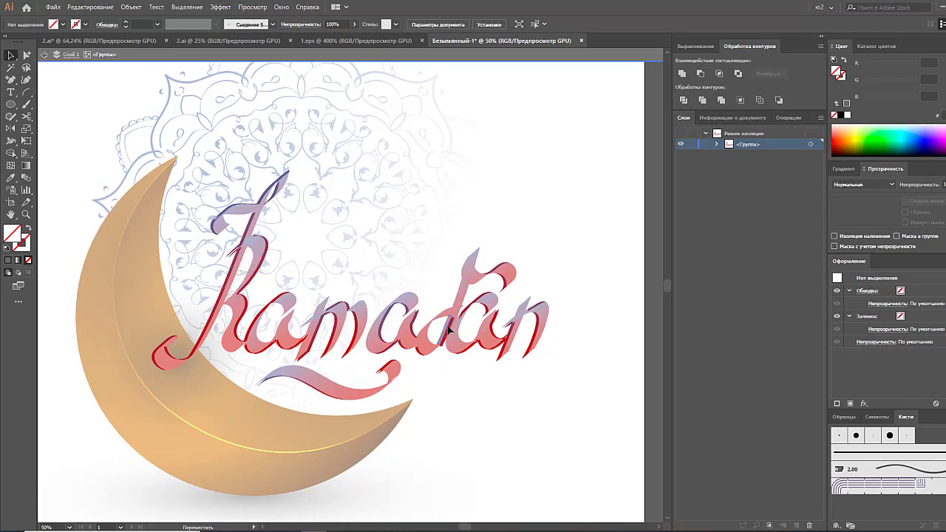
key(comma)
Reselect the whole lettering group and reapply Color Dodge blending before deselecting.
drag(604, 227, 185, 402)
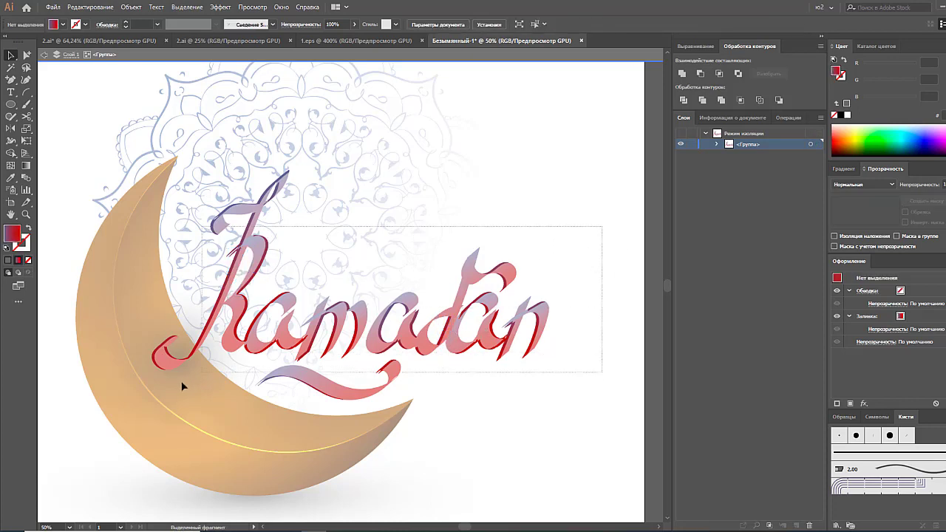
click(846, 170)
click(835, 208)
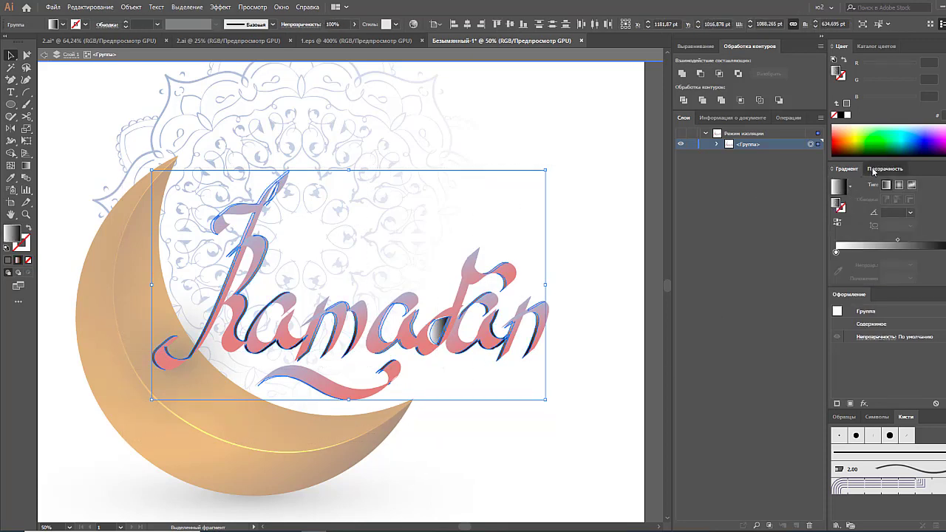
click(885, 168)
click(864, 184)
click(859, 267)
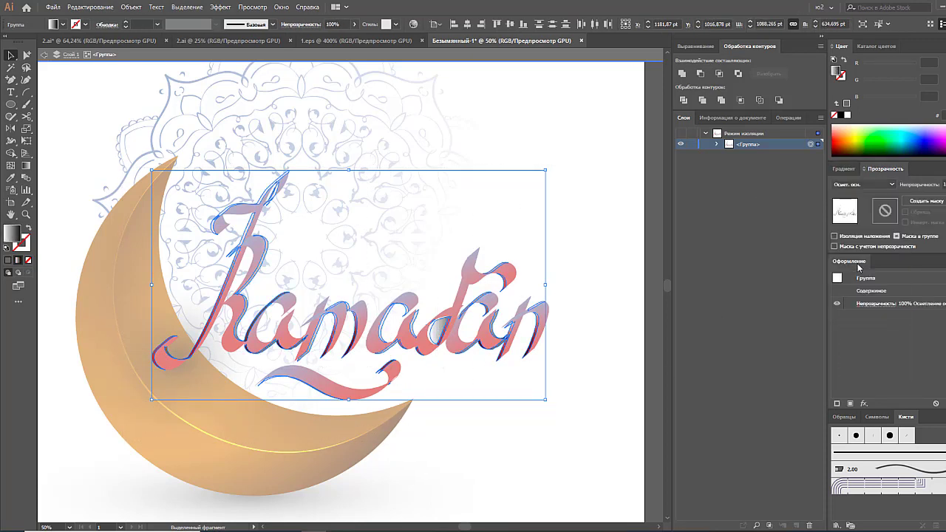
click(577, 372)
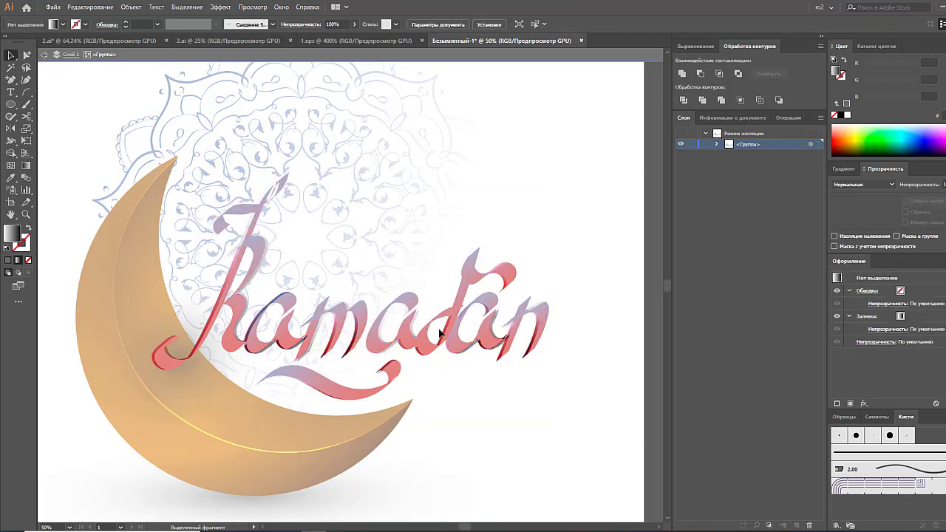
Exit isolation, zoom in, and isolate the lettering group to inspect one letter path.
double_click(510, 401)
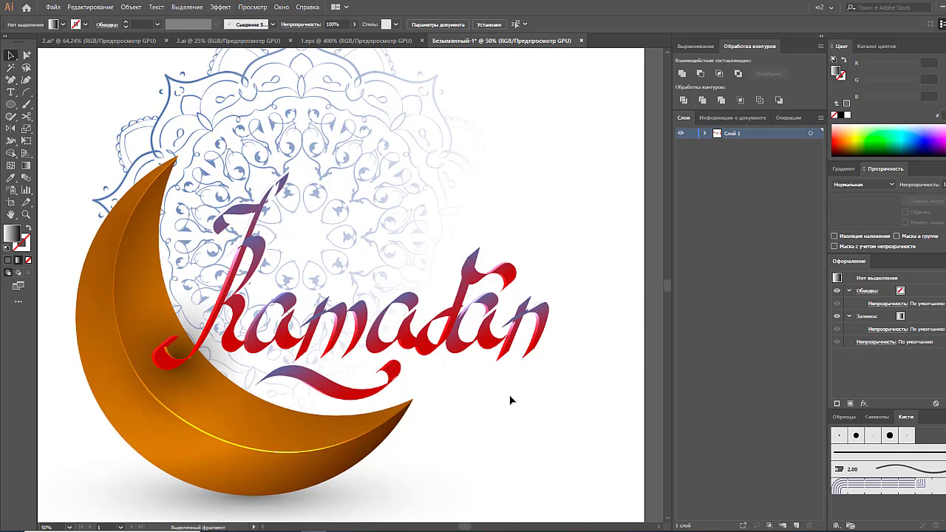
key(ctrl+plus)
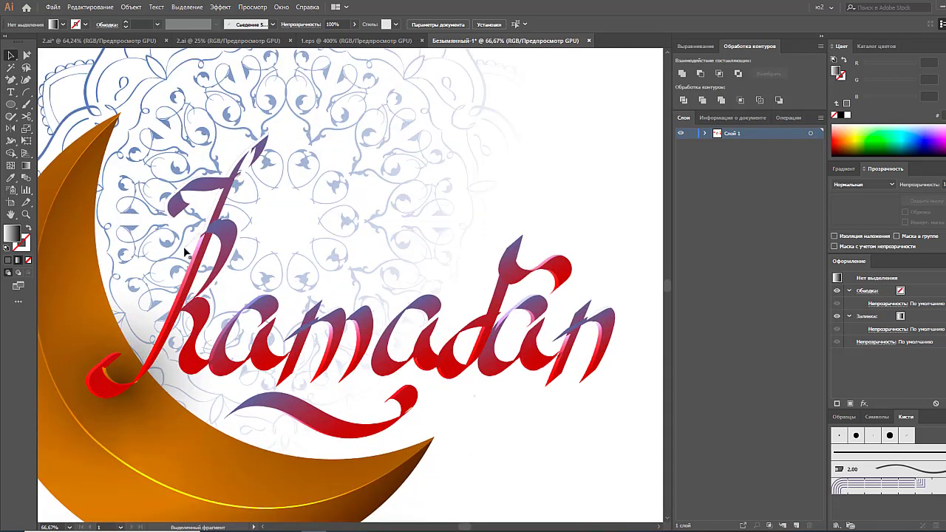
click(108, 379)
right_click(107, 379)
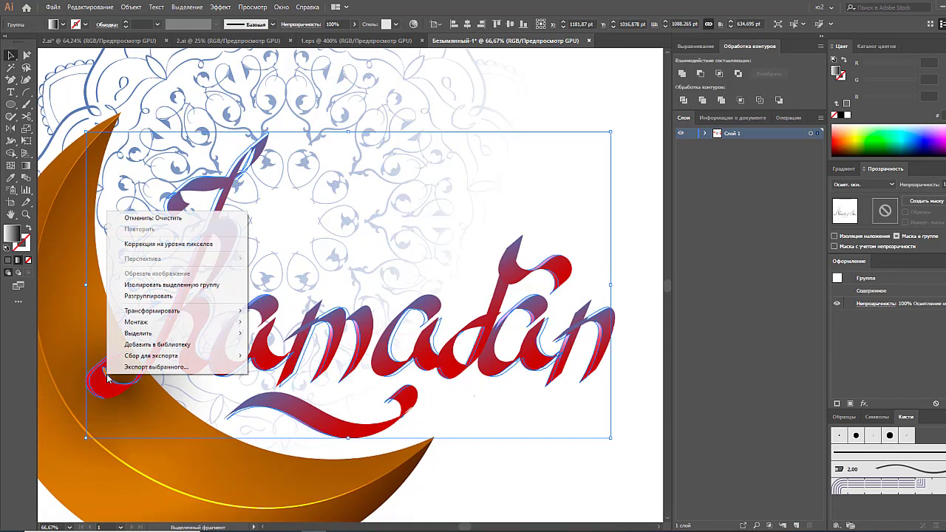
click(153, 288)
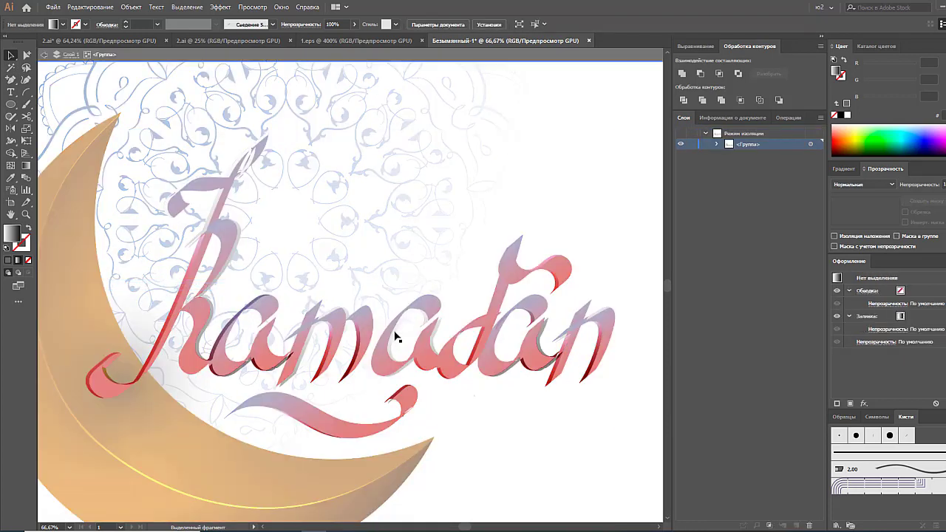
click(400, 339)
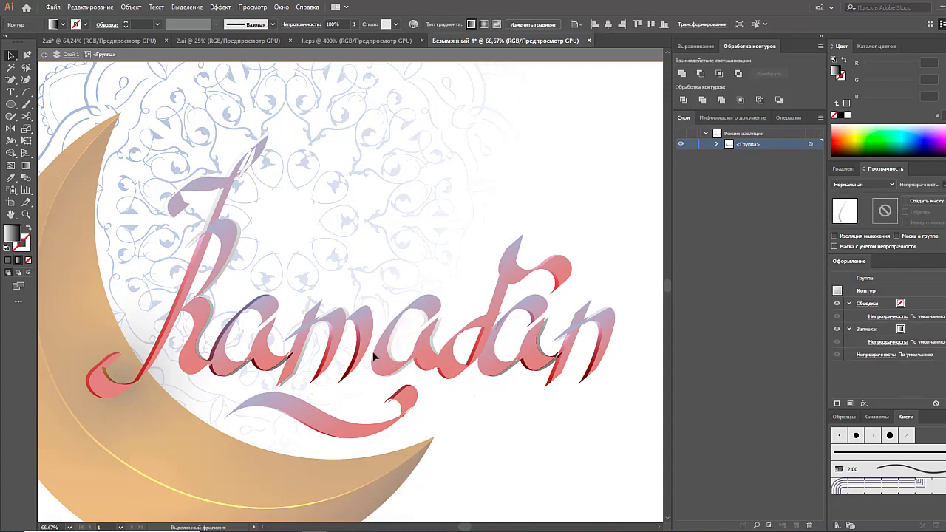
double_click(378, 368)
Re-isolate the group to inspect the 'ma' letter shapes, then exit and zoom out fully.
click(386, 361)
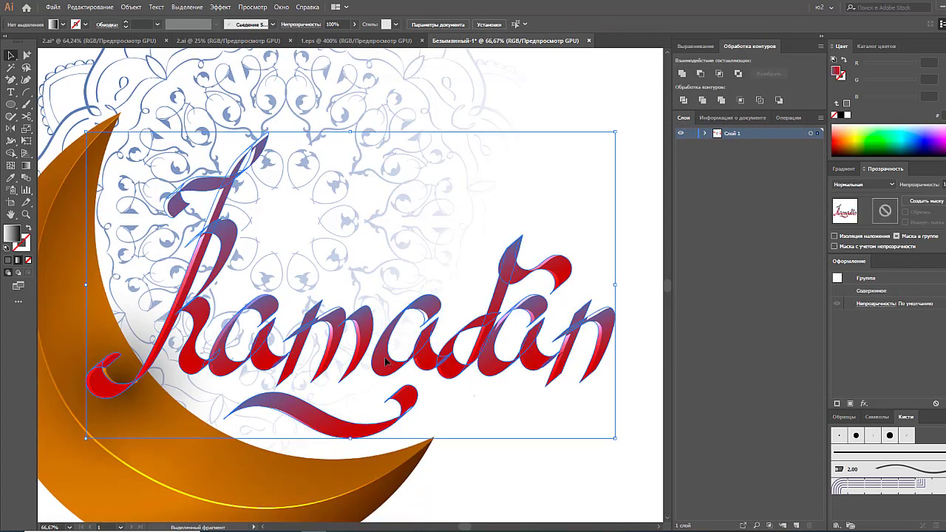
right_click(385, 360)
click(416, 431)
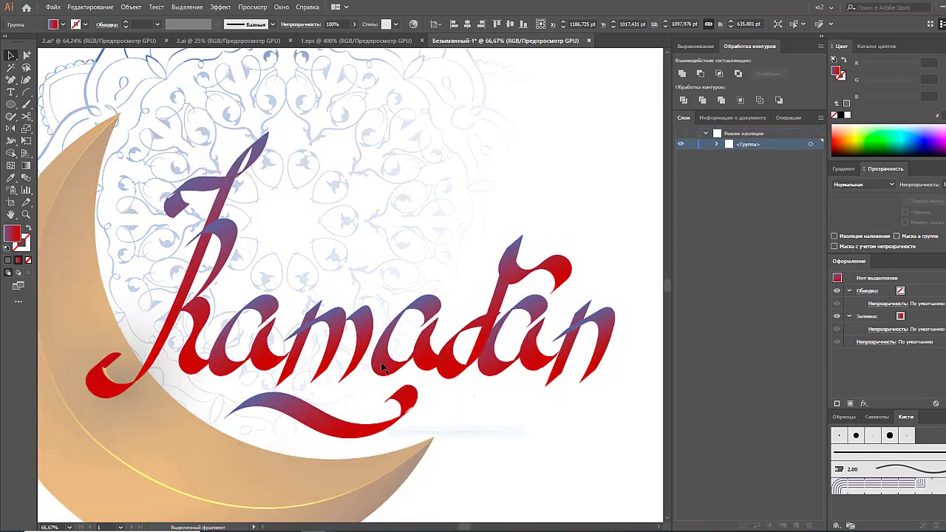
click(380, 360)
click(366, 352)
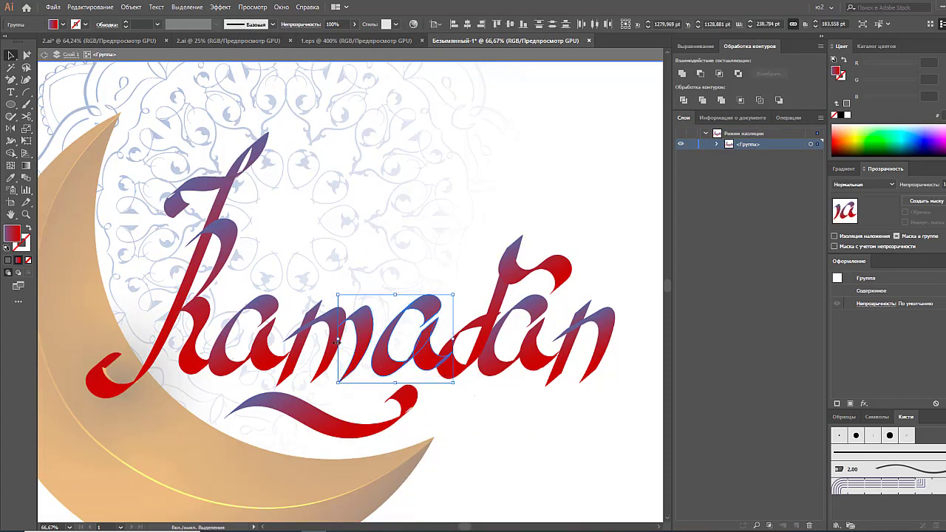
double_click(519, 427)
key(ctrl+minus)
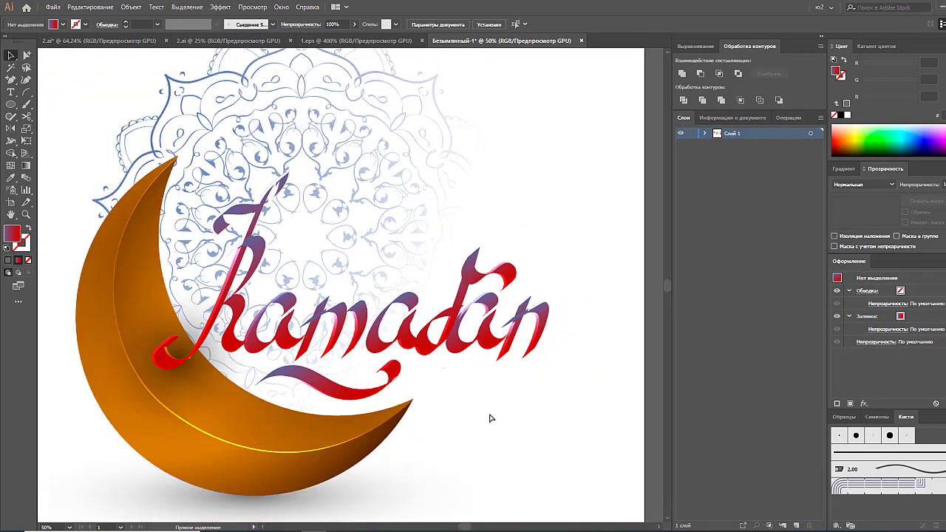
key(ctrl+minus)
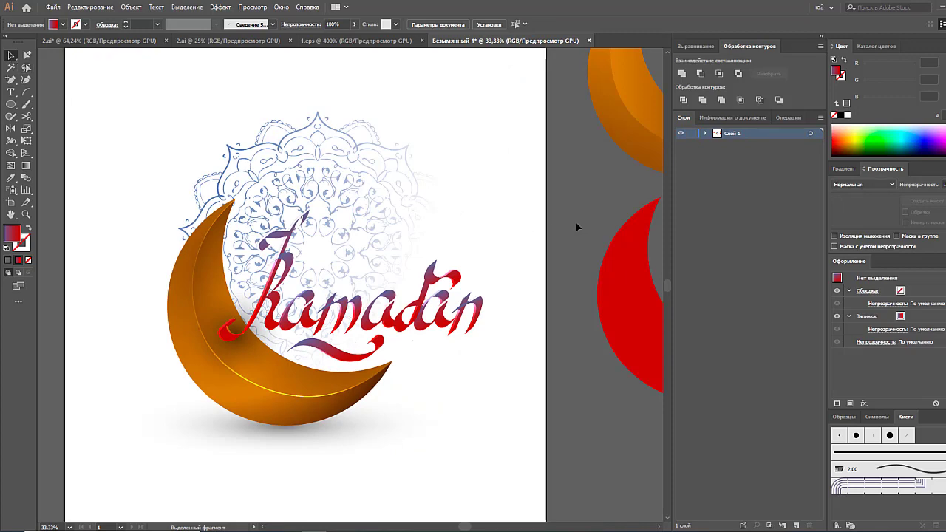
Nudge the Ramadan lettering group slightly left and up.
click(390, 323)
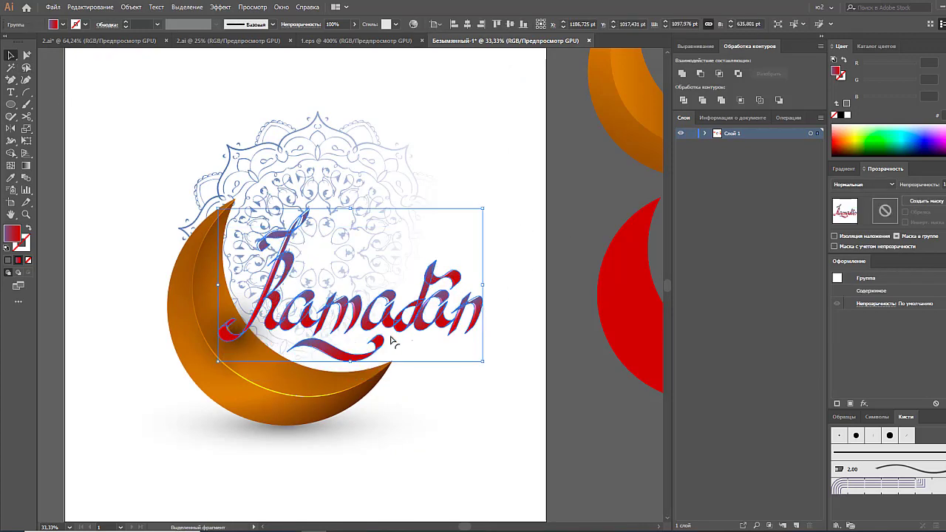
drag(398, 327, 399, 328)
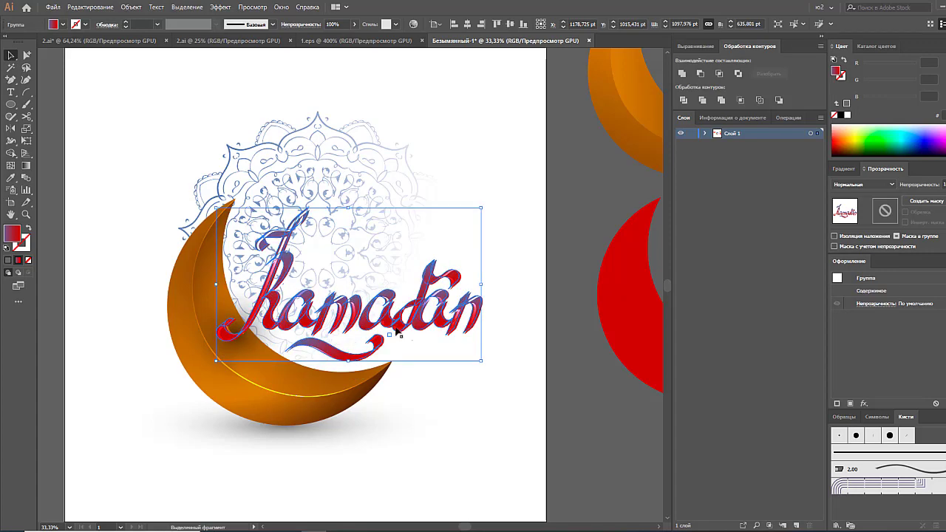
click(555, 360)
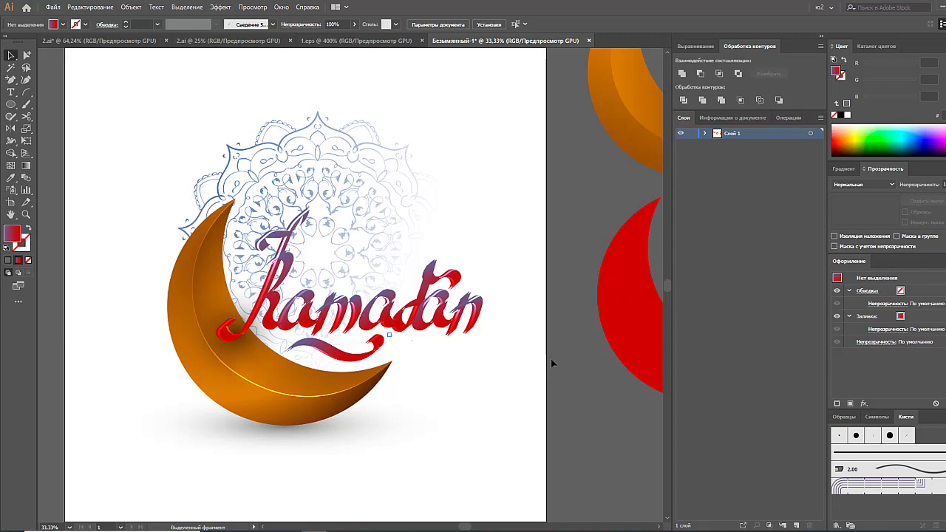
scroll(550, 359, up, 1)
scroll(551, 357, down, 1)
Enter and leave isolation on the lettering, switching between the Selection and Direct Selection tools.
key(Return)
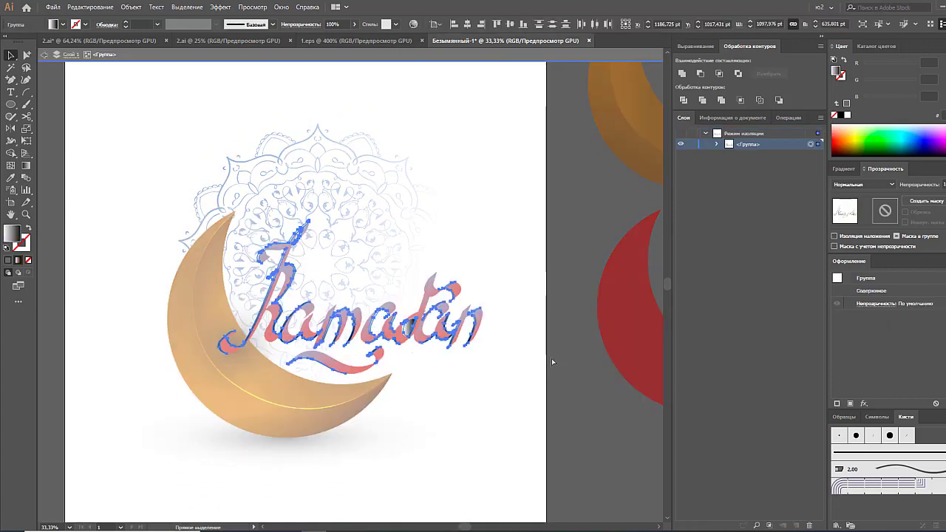
key(v)
key(a)
key(v)
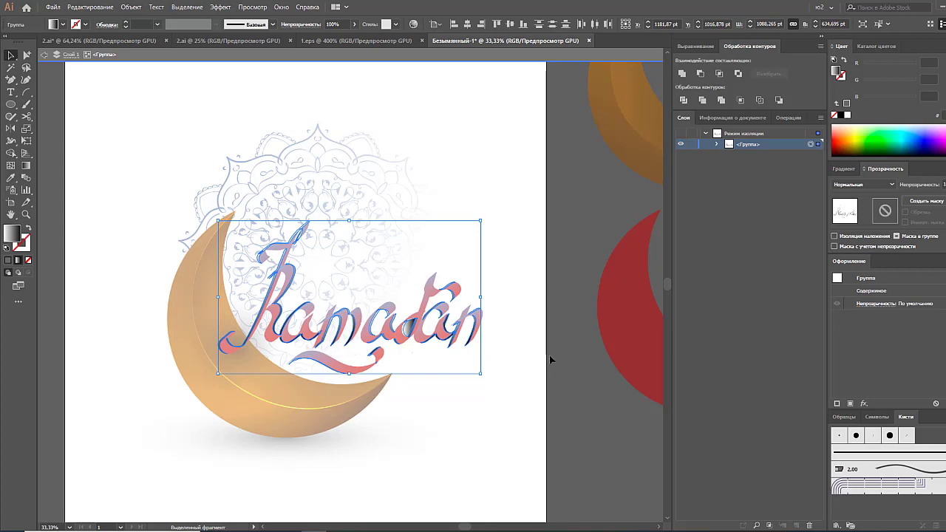
double_click(549, 355)
key(a)
click(408, 329)
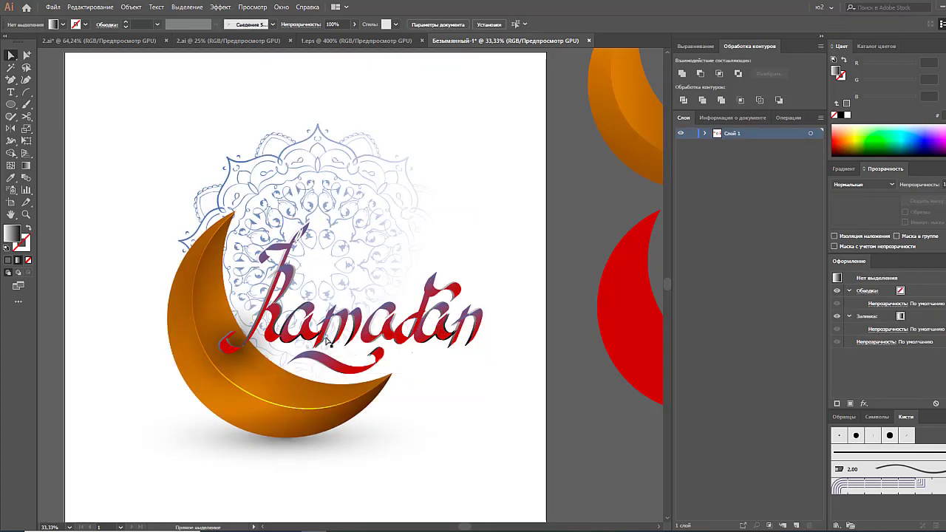
Isolate the lettering group, Magic Wand-select the red letter shapes, then clear the selection.
right_click(439, 332)
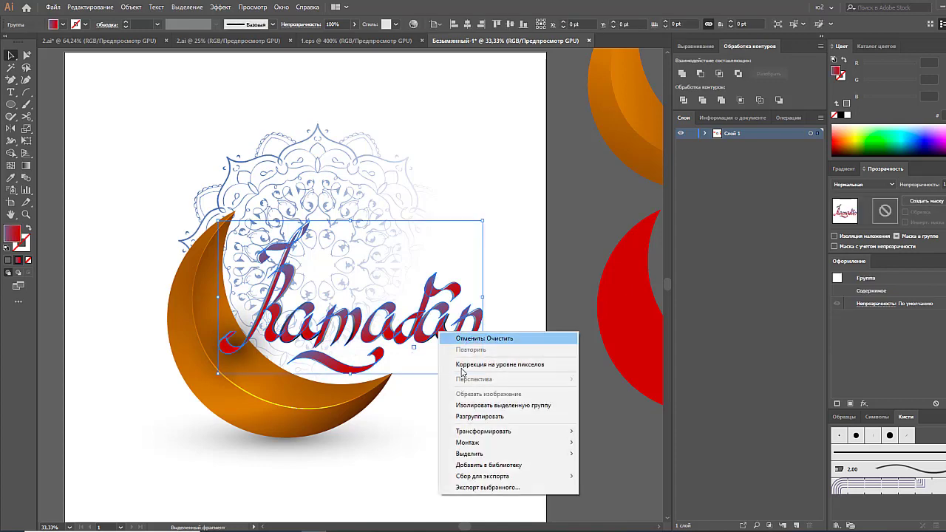
click(466, 405)
click(429, 329)
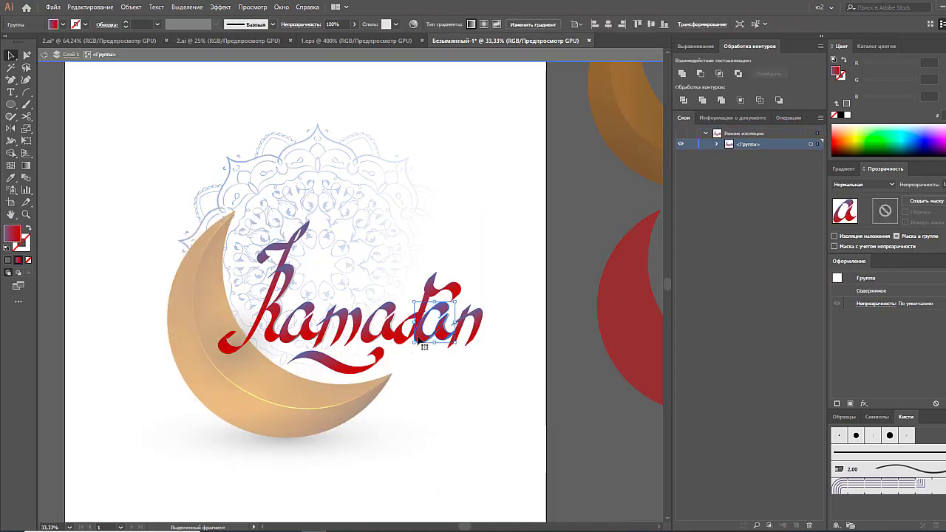
key(y)
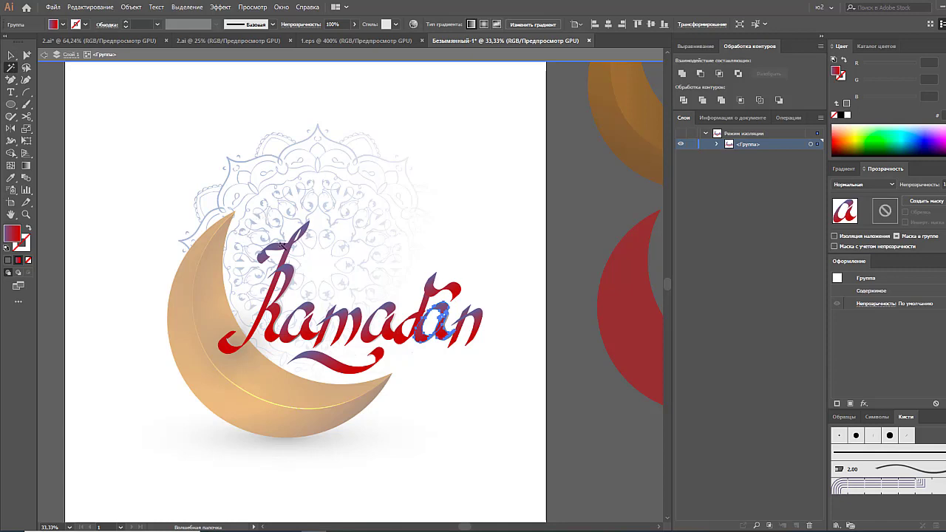
click(282, 245)
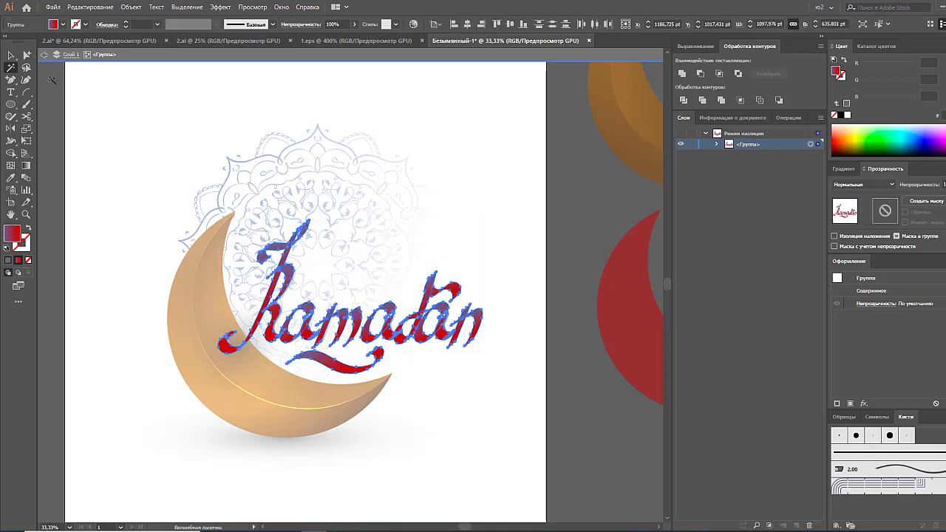
key(v)
key(ctrl+shift+a)
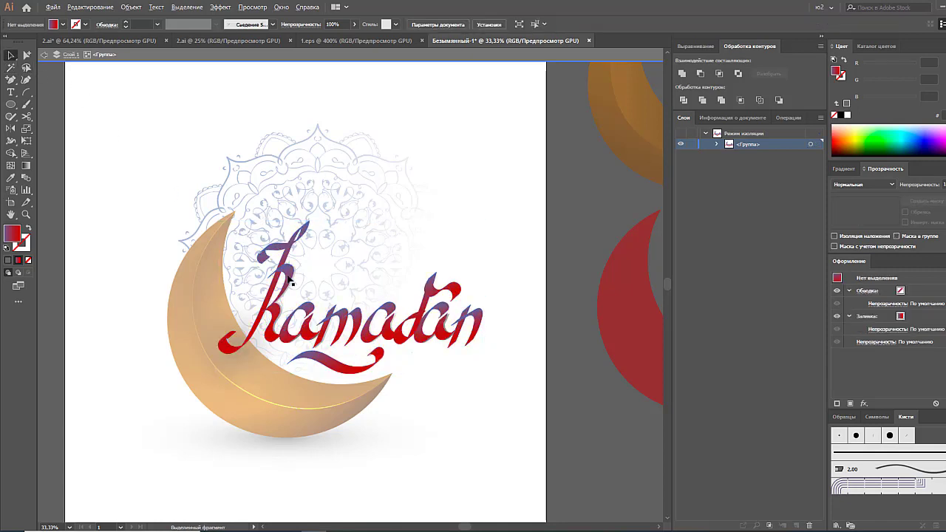
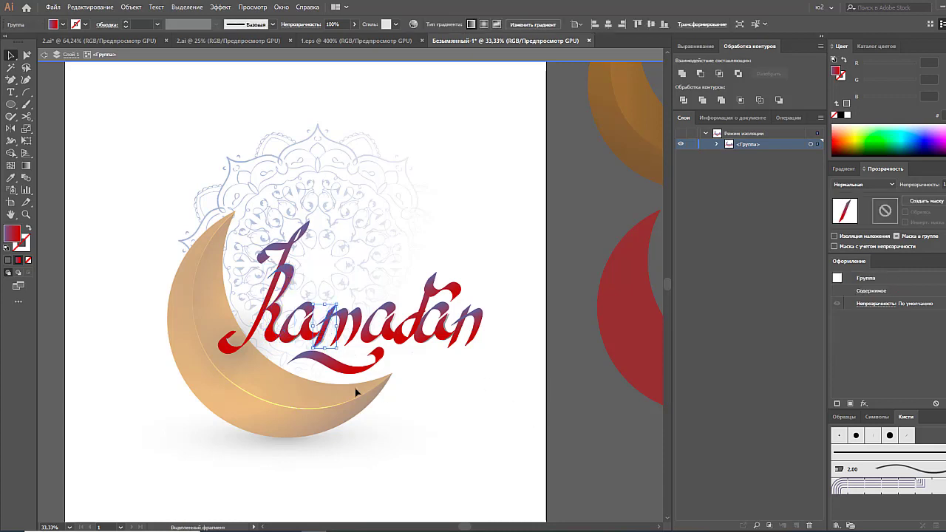
Magic Wand-select all the Ramadan lettering, duplicate it in place, and send the copy back one level.
click(398, 335)
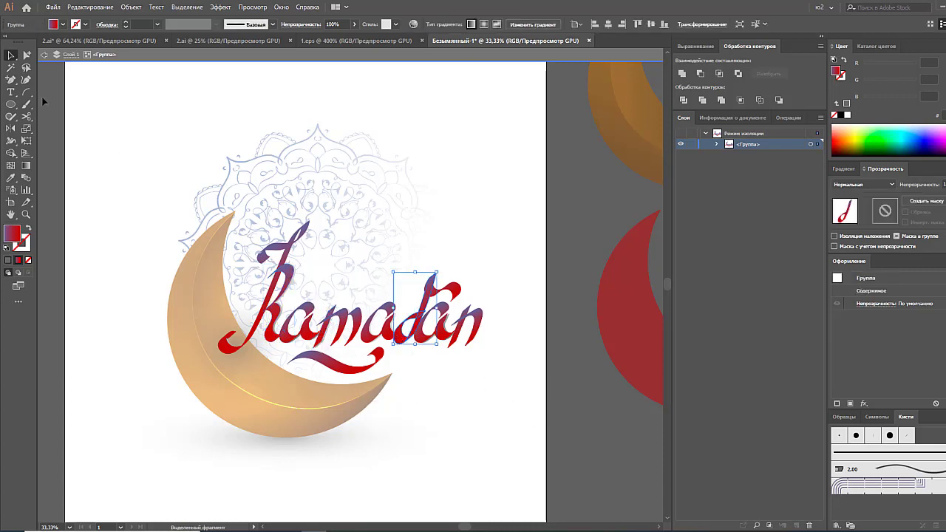
click(10, 68)
click(263, 255)
click(11, 56)
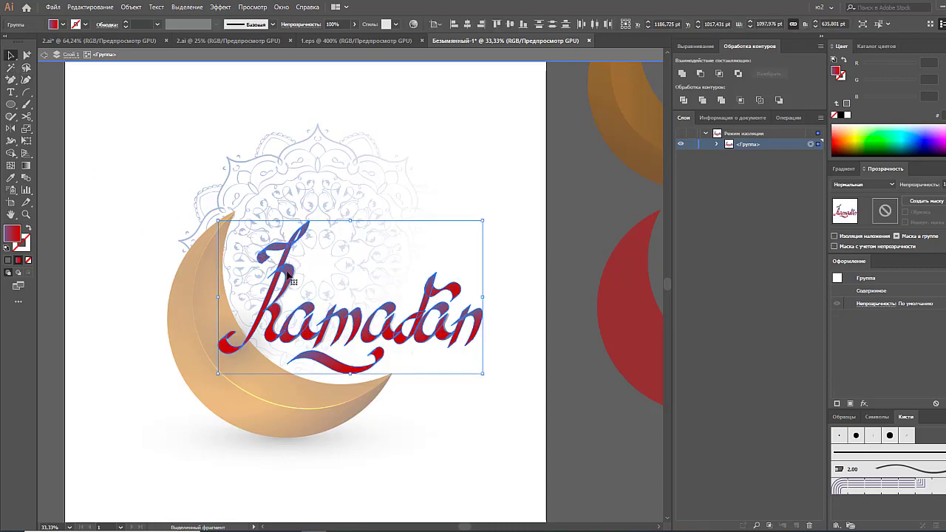
drag(287, 275, 286, 277)
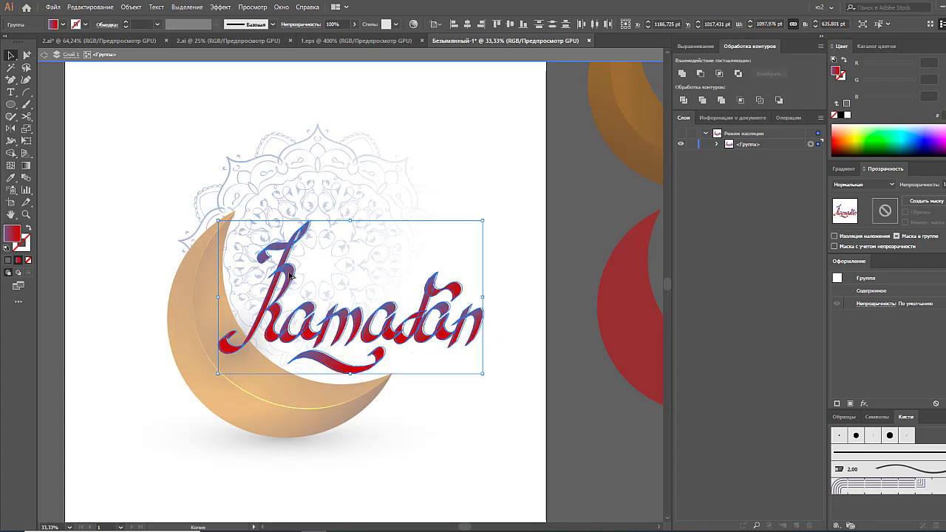
drag(288, 276, 289, 277)
key(ctrl+bracketleft)
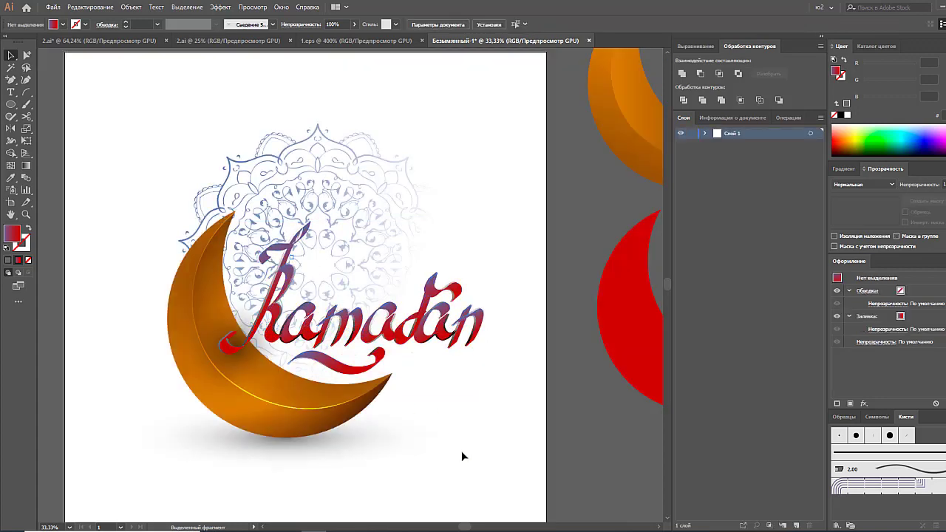
Isolate the lettering group and Magic Wand-select the Ramadan lettering by colour.
double_click(458, 446)
click(478, 338)
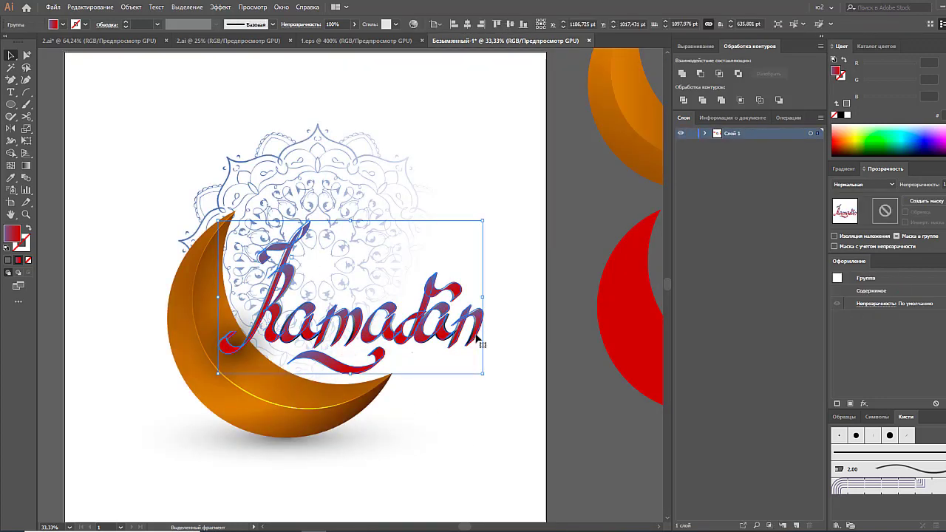
right_click(482, 340)
click(499, 406)
key(y)
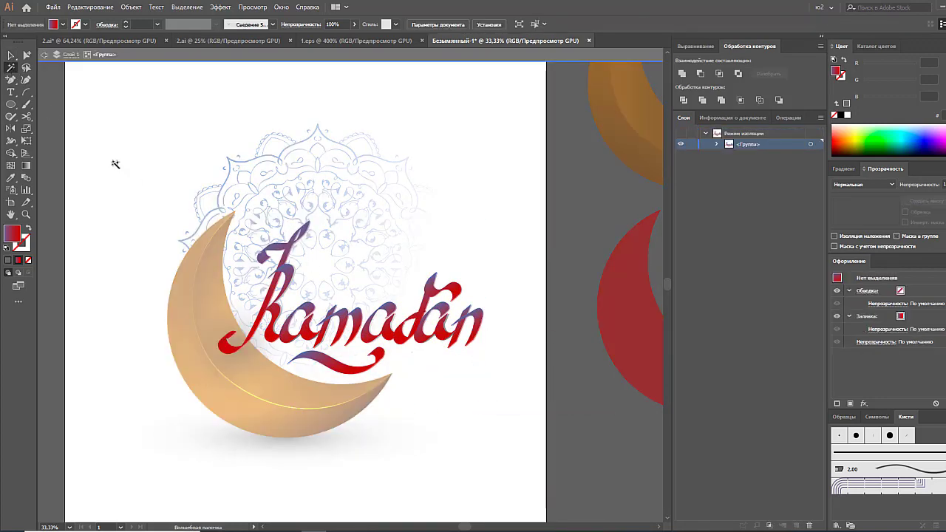
click(43, 55)
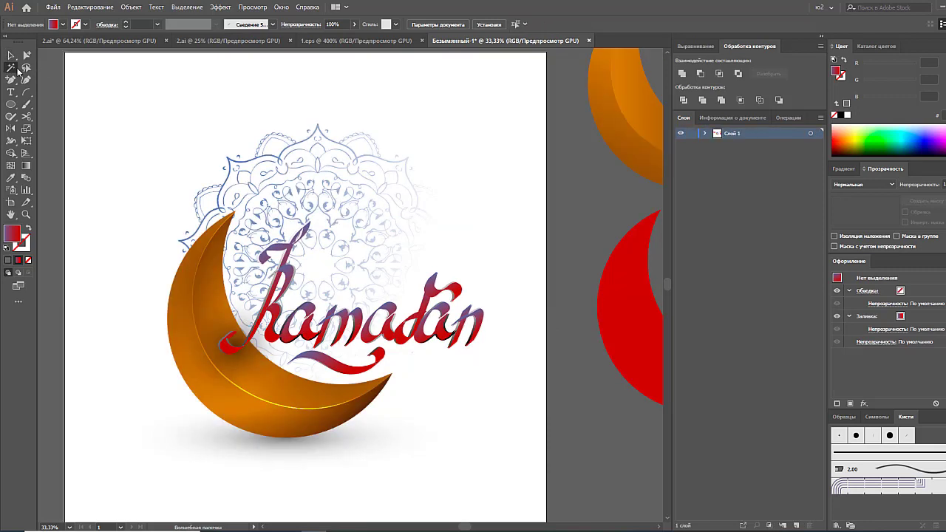
click(448, 330)
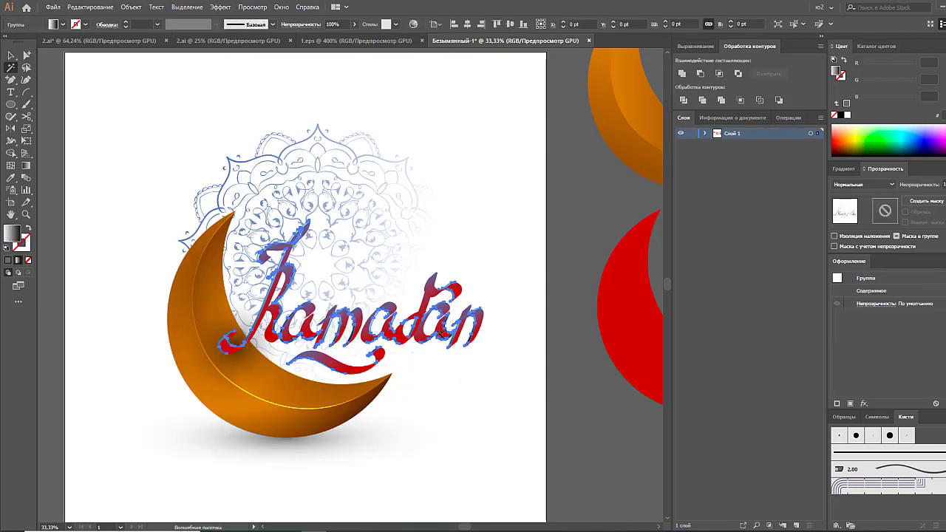
Set the lettering's blend mode to Color Burn and select its gradient stops.
click(847, 168)
click(884, 169)
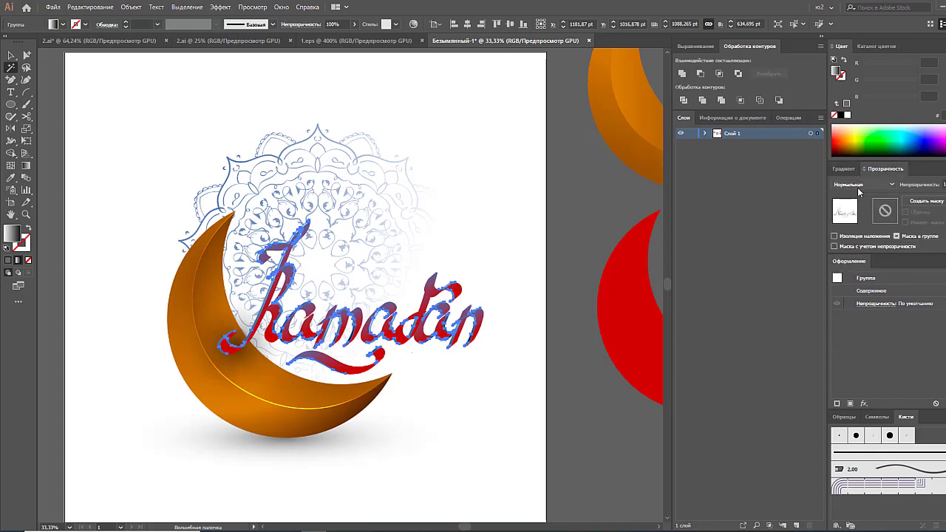
click(862, 184)
click(856, 236)
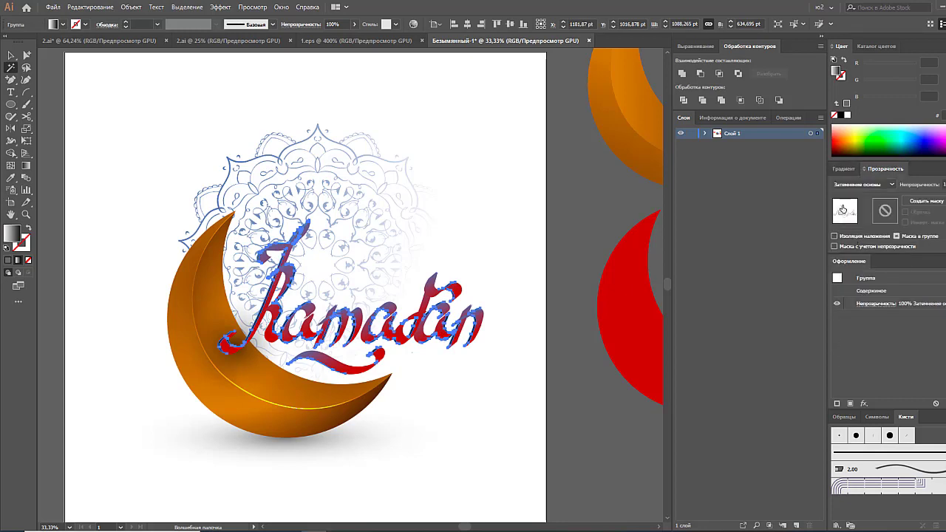
click(844, 169)
click(941, 256)
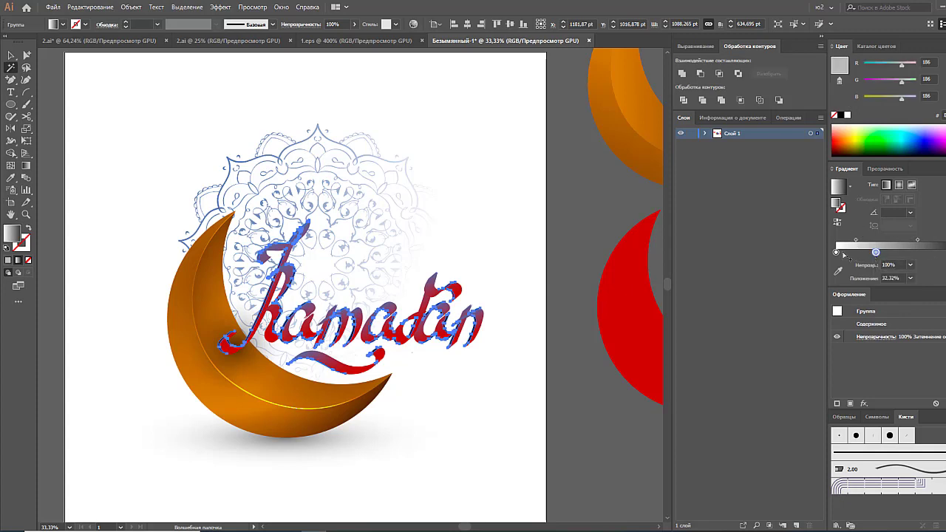
click(836, 252)
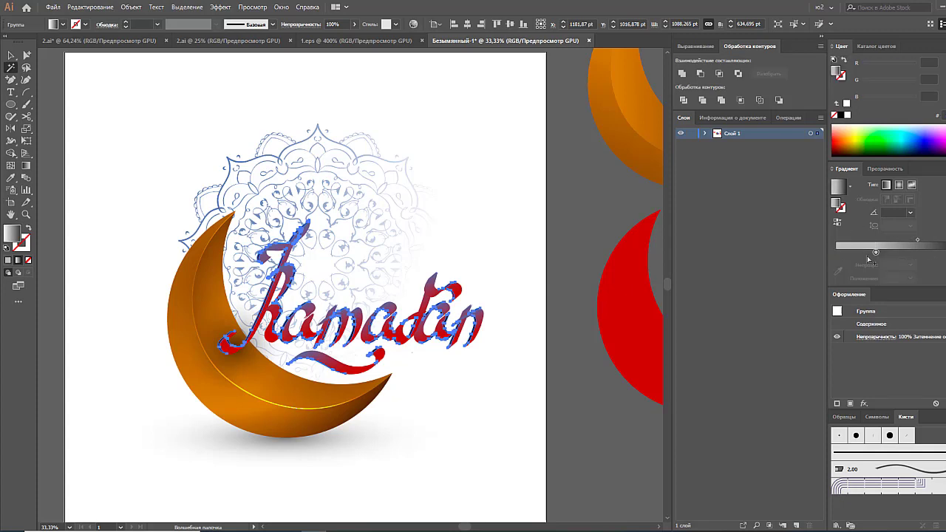
Reselect the top lettering copy and set its gradient stops to grey 111 and pure white.
click(11, 55)
click(49, 73)
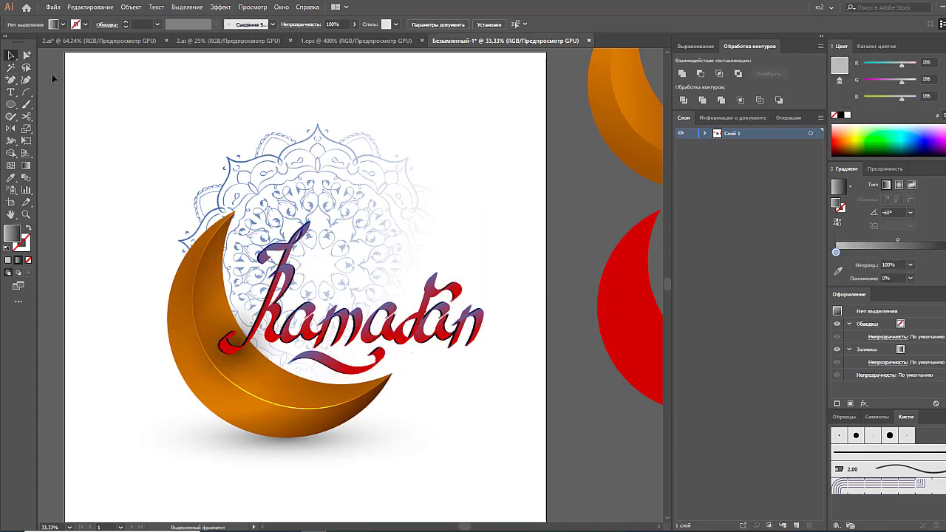
click(11, 67)
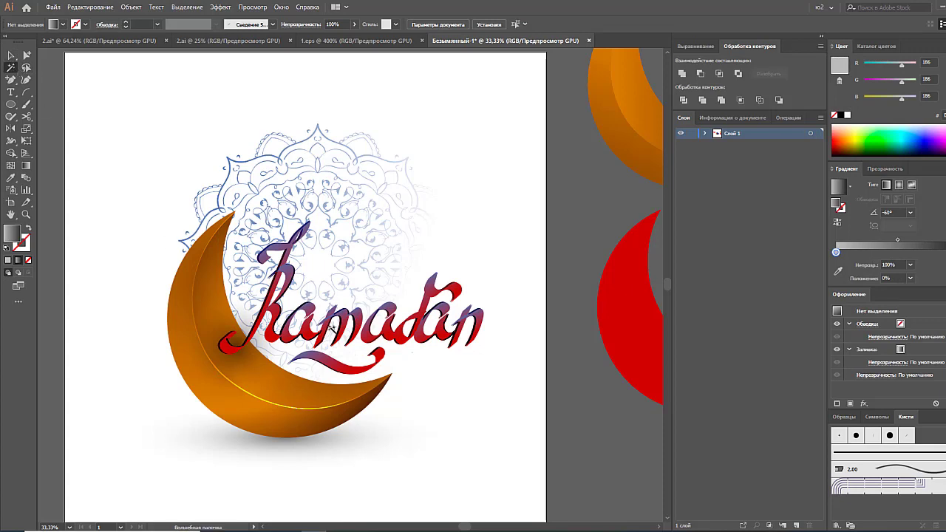
click(333, 330)
drag(902, 259, 851, 256)
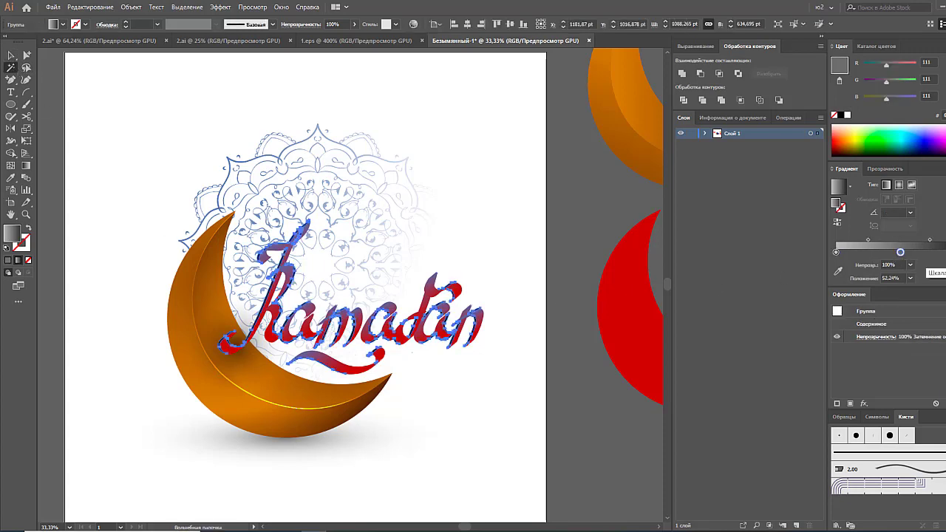
click(836, 252)
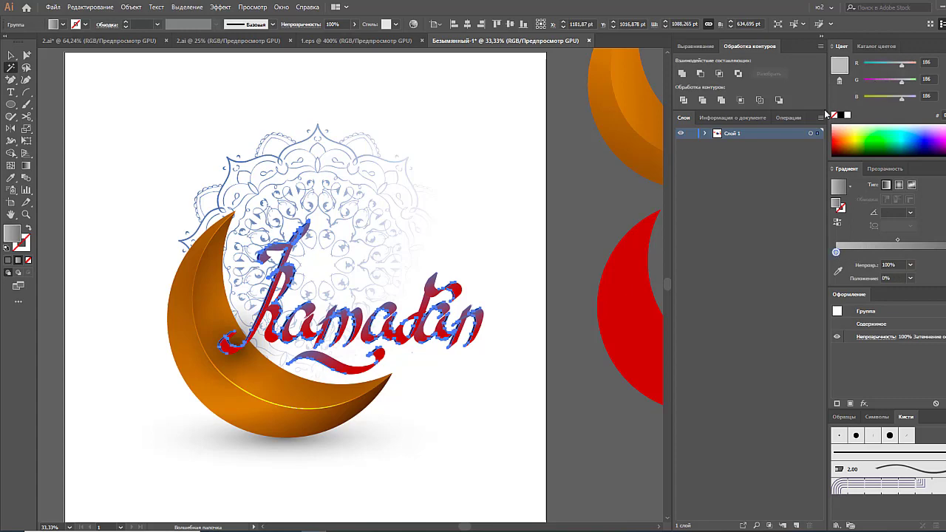
click(847, 116)
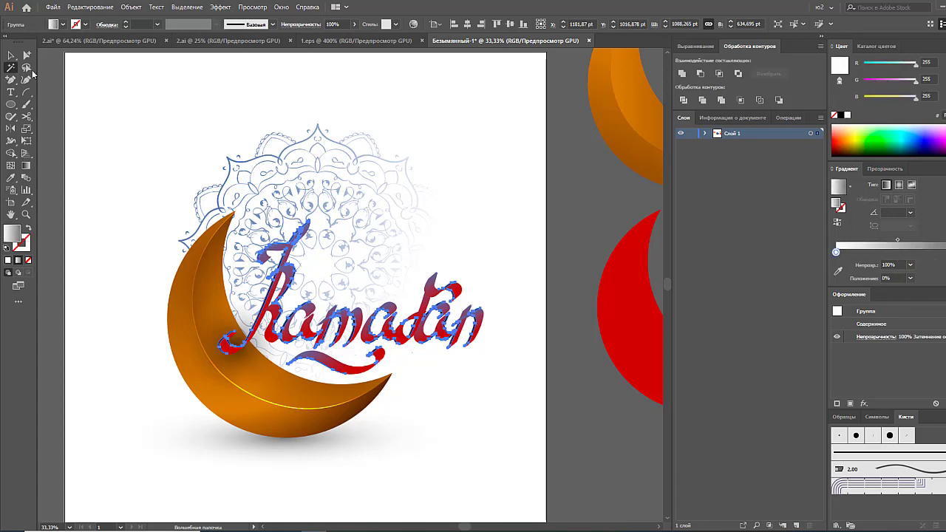
Hide selection edges, check the dark gradient stop, then deselect and zoom out to the artboard.
click(11, 56)
click(252, 7)
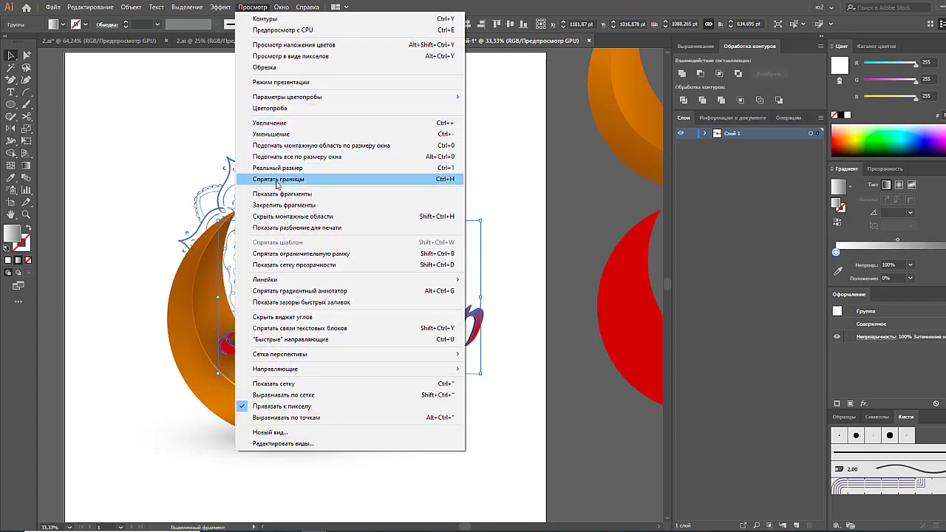
click(277, 180)
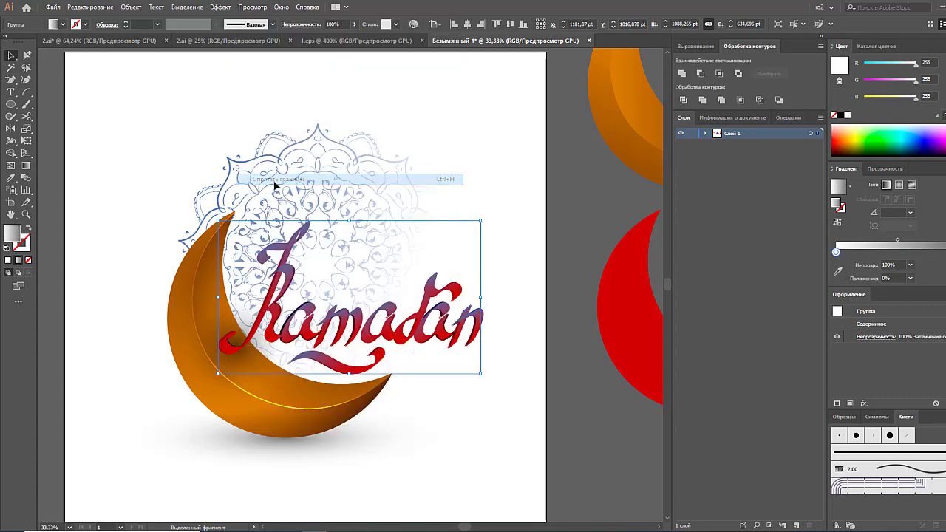
click(944, 252)
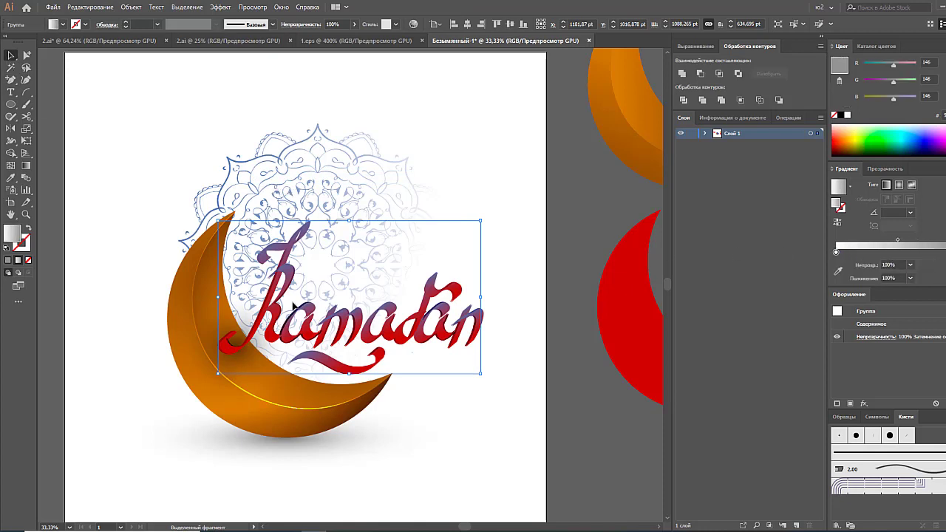
click(565, 366)
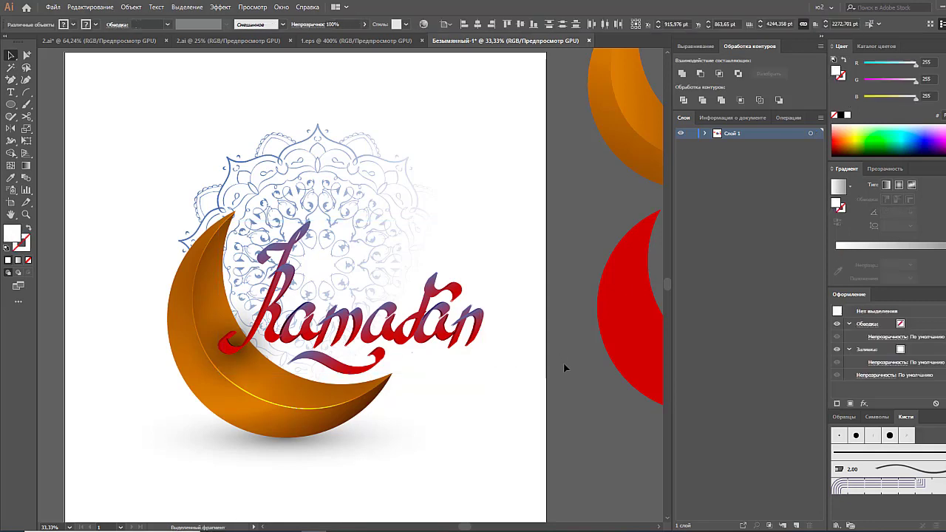
key(ctrl+minus)
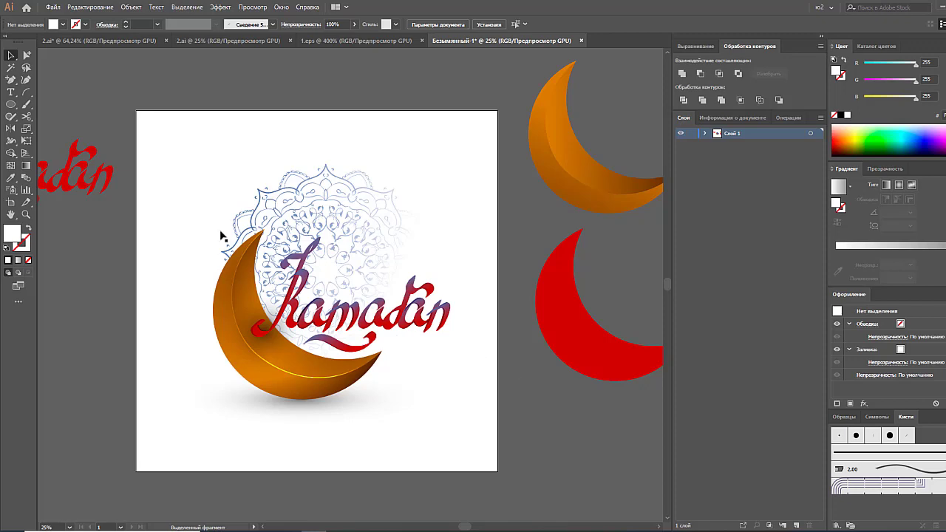
Magic Wand-select the red gradient lettering and change its purple gradient stop to dark red.
key(y)
click(303, 265)
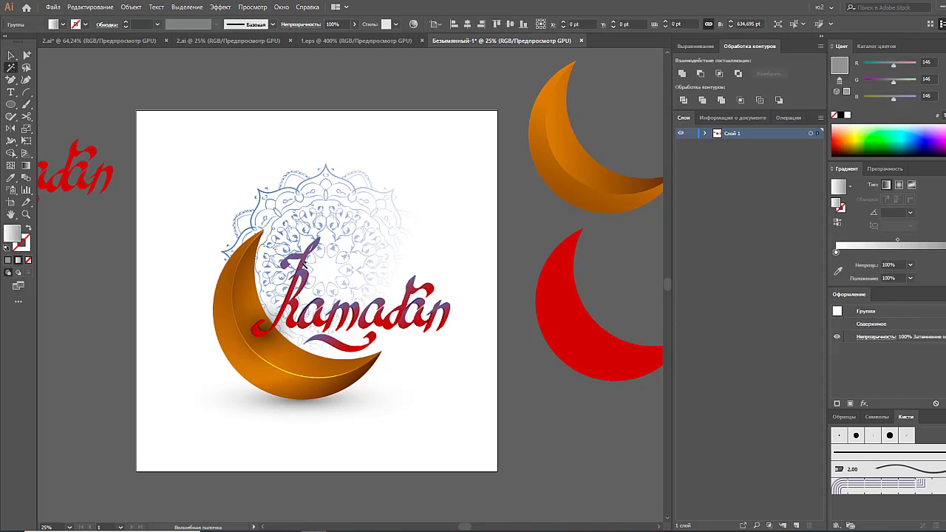
click(252, 7)
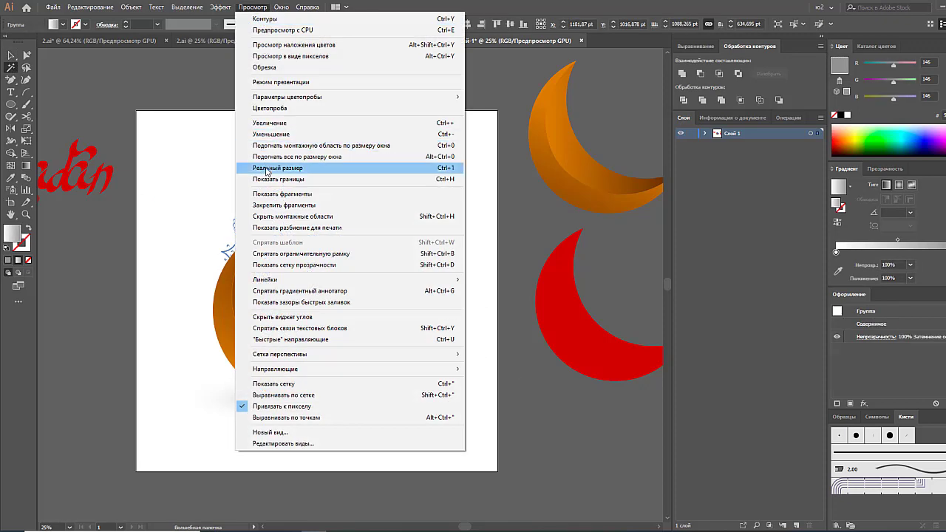
click(278, 179)
click(458, 332)
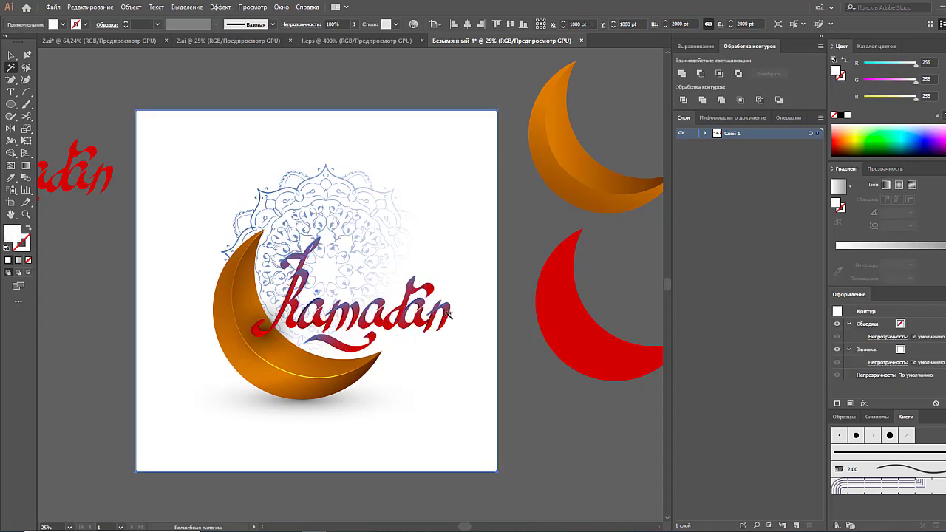
click(452, 312)
click(481, 310)
click(452, 312)
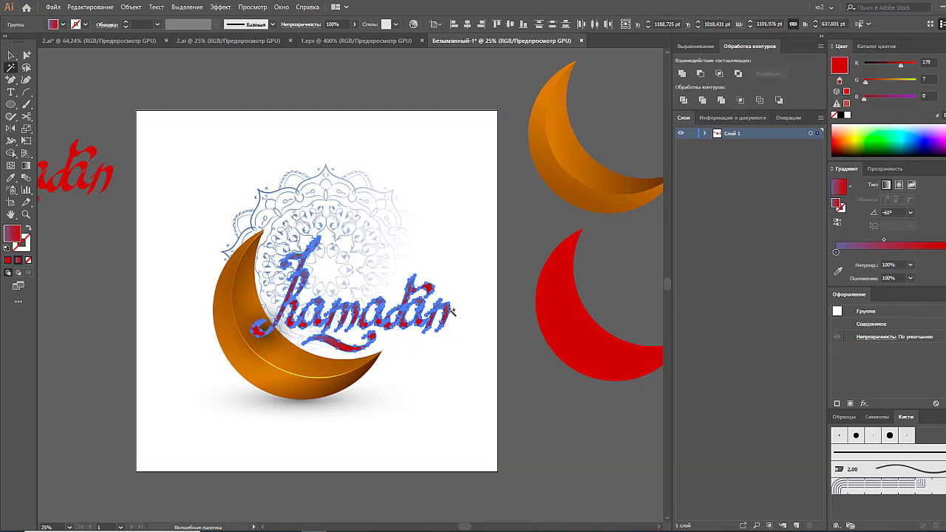
click(836, 252)
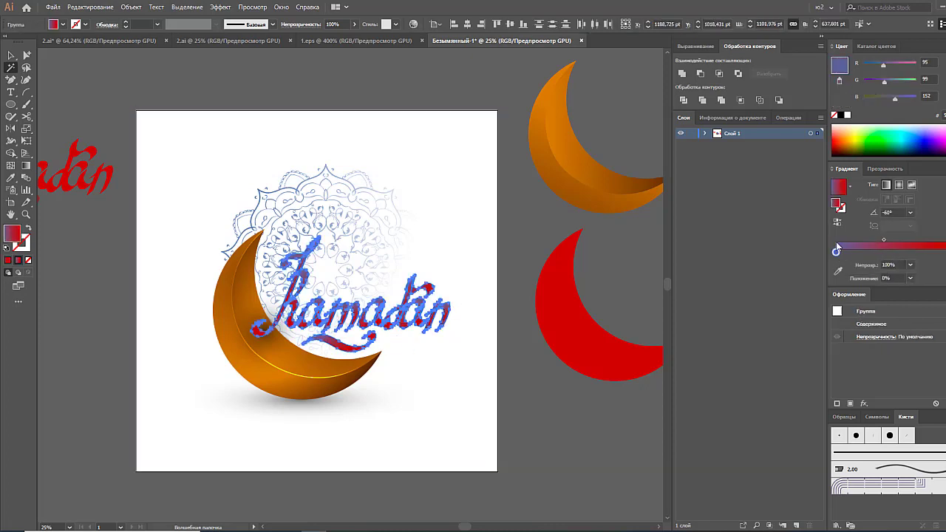
click(837, 146)
click(624, 222)
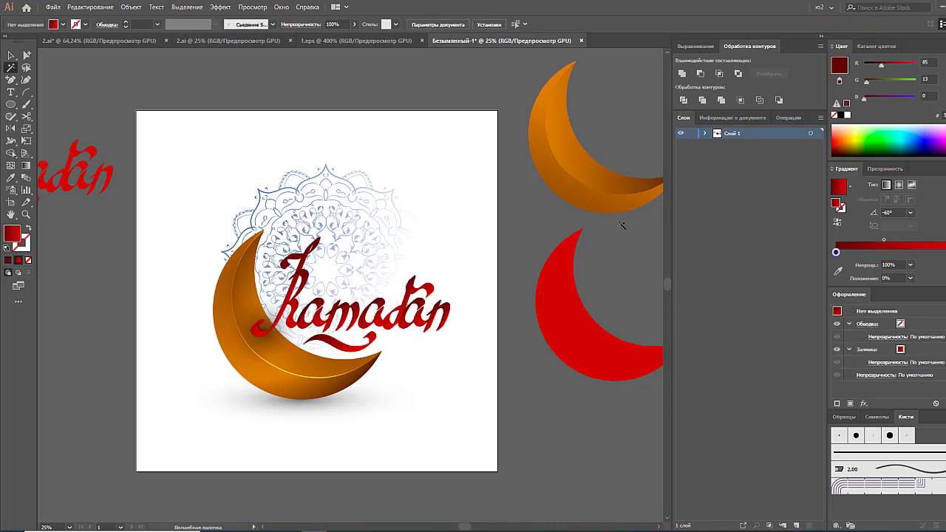
click(11, 104)
Draw a circle beside the artboard with a radial white-black gradient in Color Dodge mode.
drag(68, 82, 158, 172)
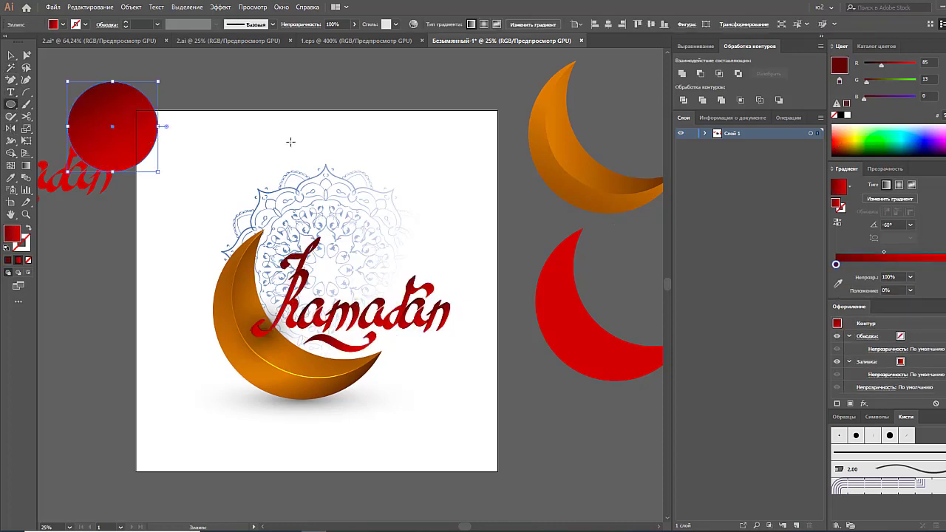
click(850, 185)
click(769, 197)
click(899, 185)
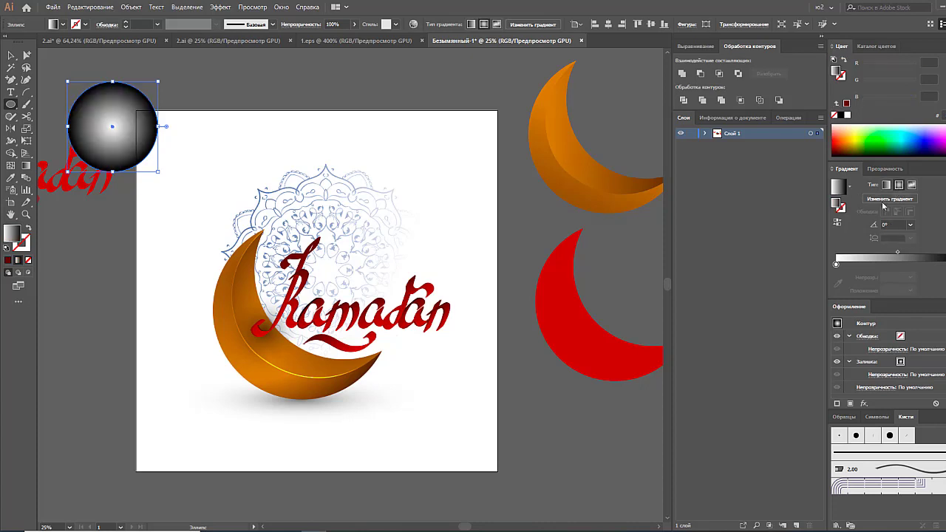
click(885, 169)
click(865, 184)
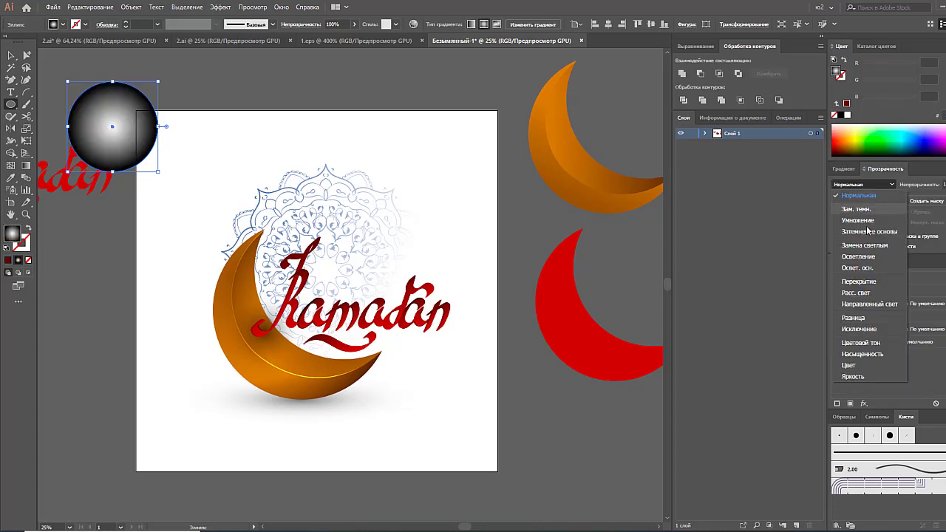
click(868, 269)
Move the glow onto the moon, drop a gradient stop, squeeze it narrow, then undo it off the moon.
click(12, 55)
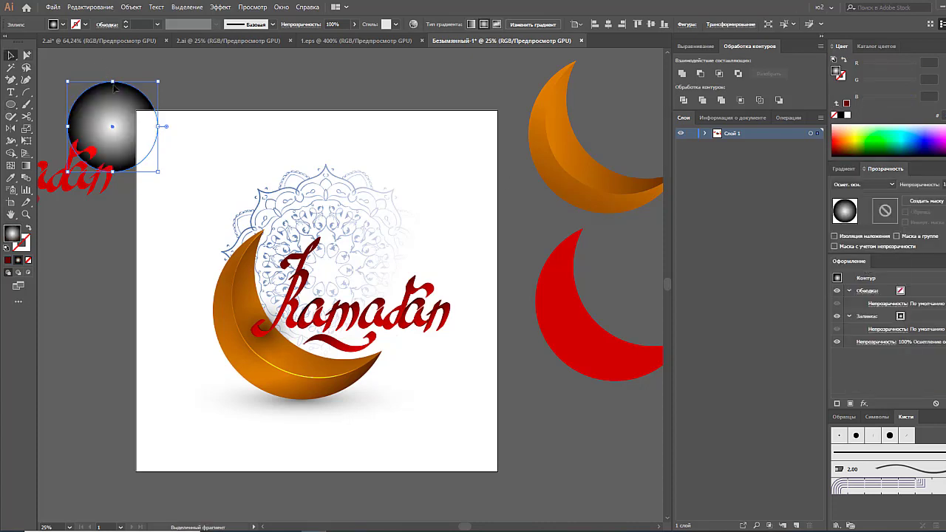
drag(120, 128, 355, 368)
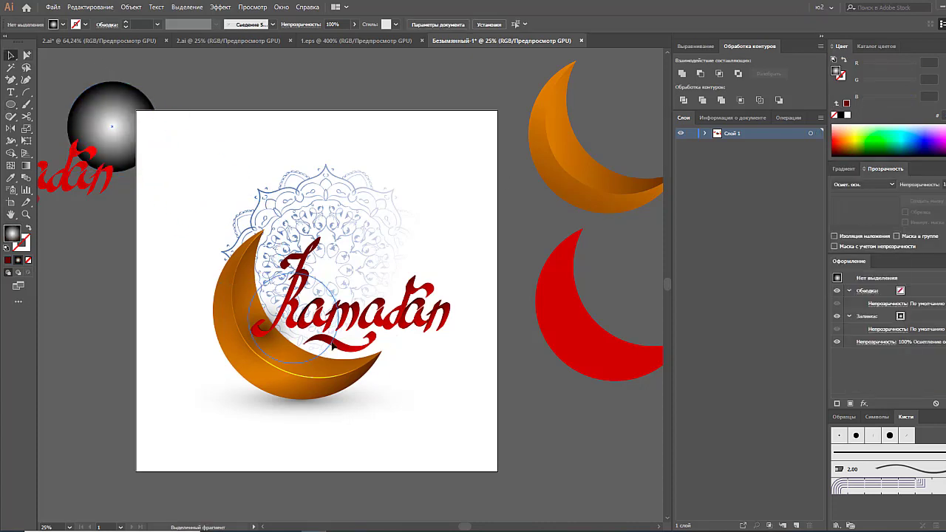
click(844, 169)
drag(876, 264, 869, 275)
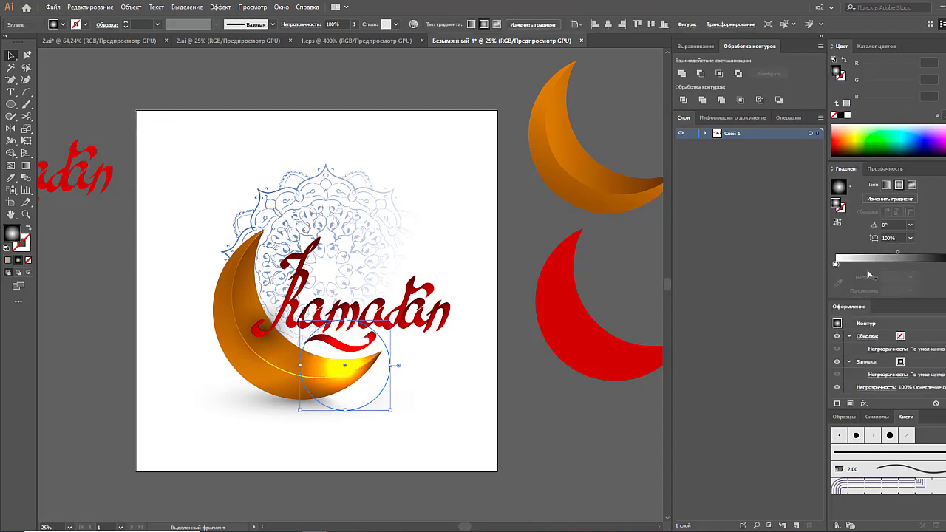
click(836, 263)
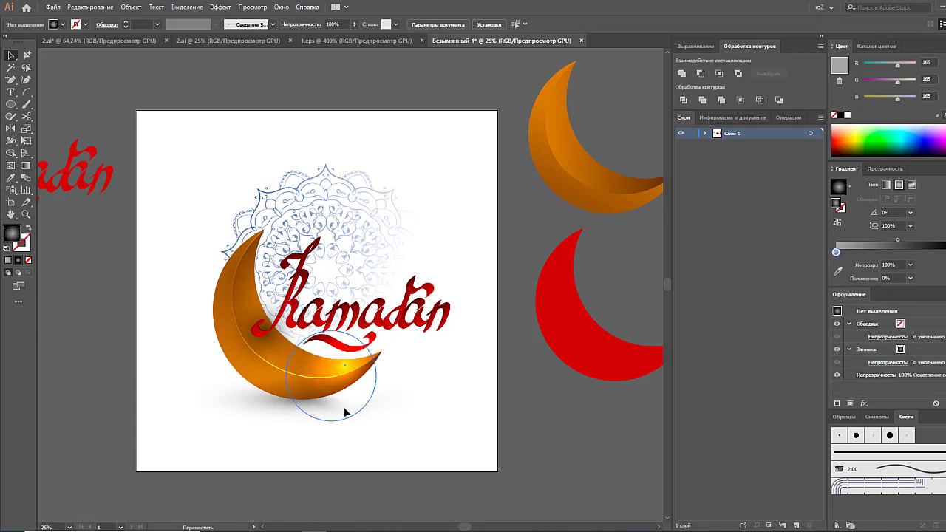
mouse_move(355, 410)
mouse_down()
mouse_move(343, 421)
mouse_move(243, 335)
mouse_up()
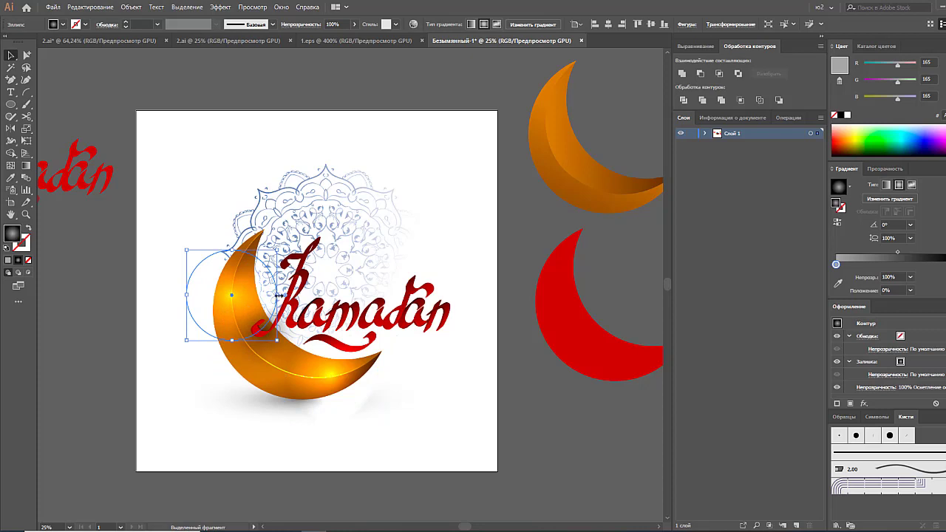
mouse_move(277, 295)
mouse_down()
mouse_move(252, 295)
mouse_move(246, 307)
mouse_up()
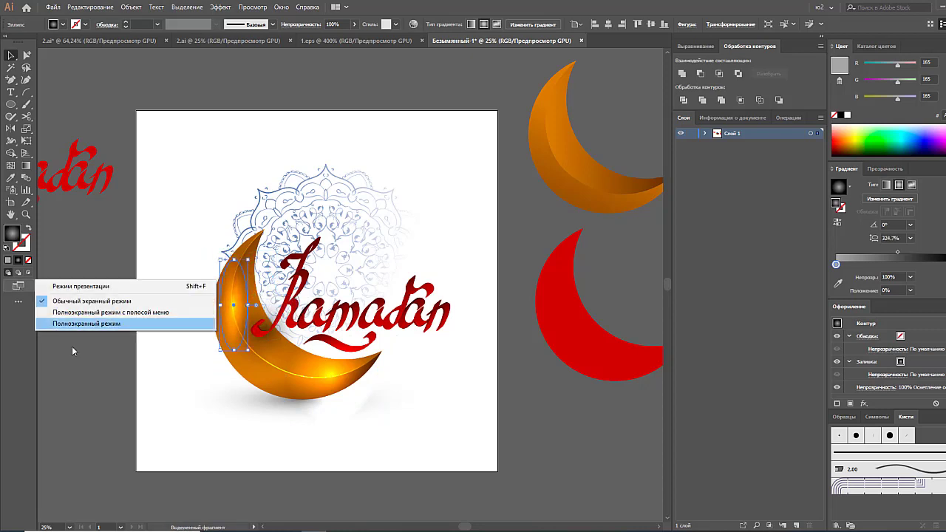
click(213, 321)
key(ctrl+z)
key(ctrl+z)
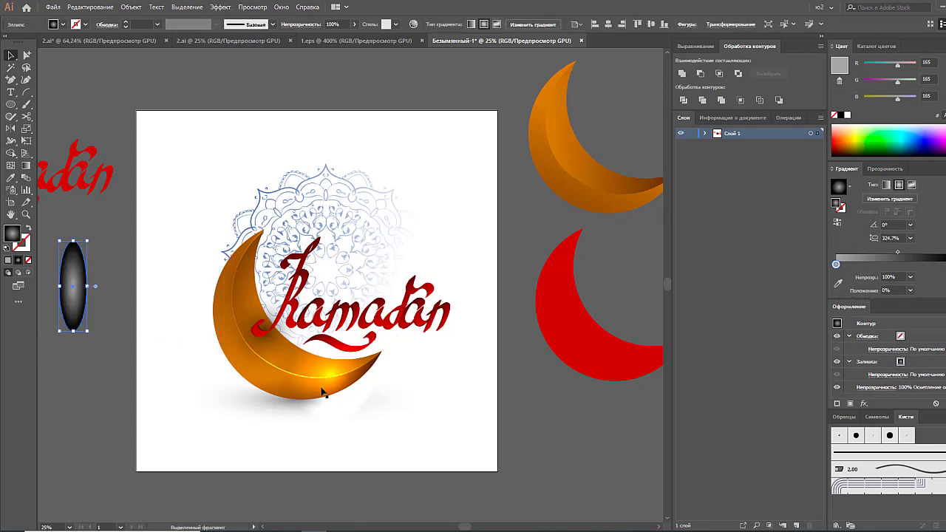
key(ctrl+z)
key(ctrl+z)
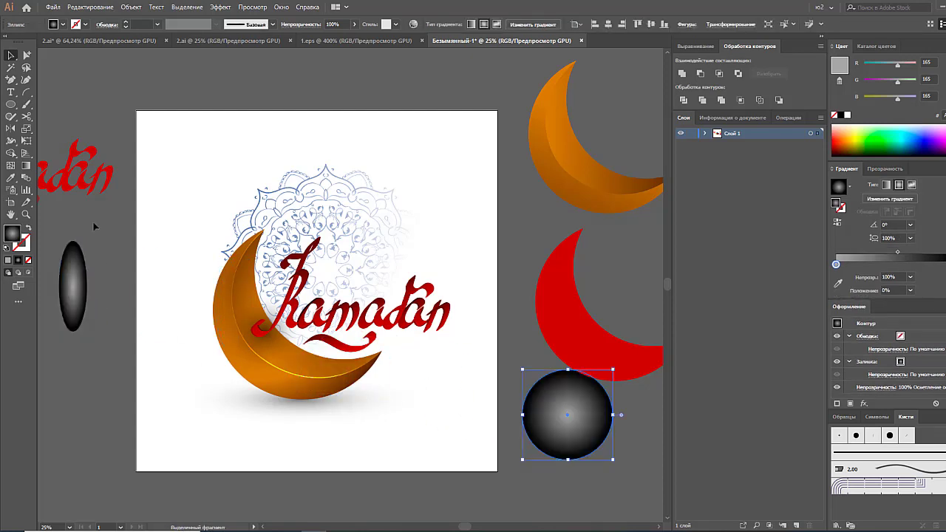
Copy the orange moon to the artboard's top-left, unite it, and give it a black gradient.
click(537, 197)
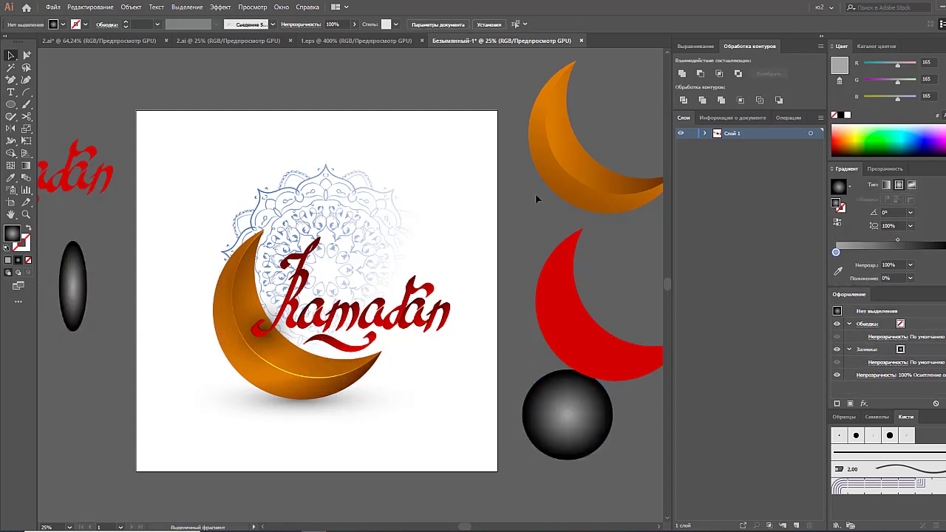
drag(581, 148, 178, 224)
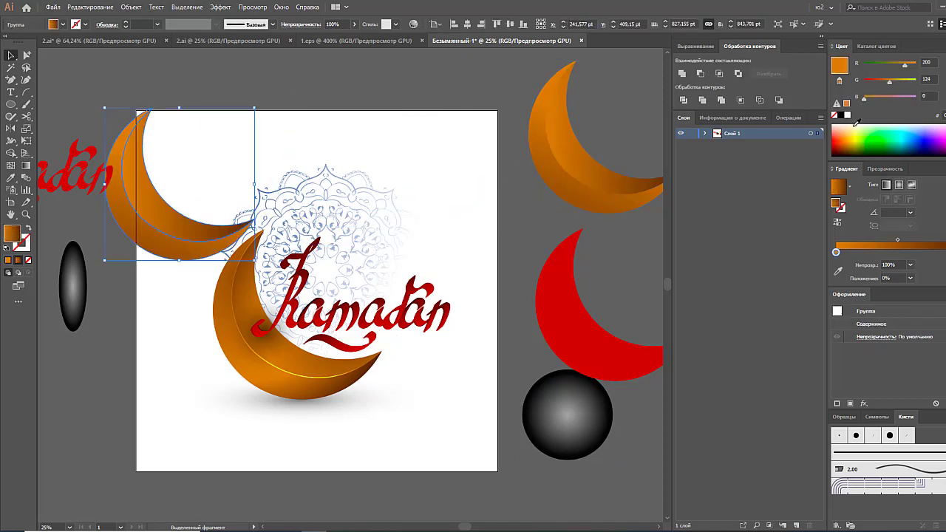
click(680, 73)
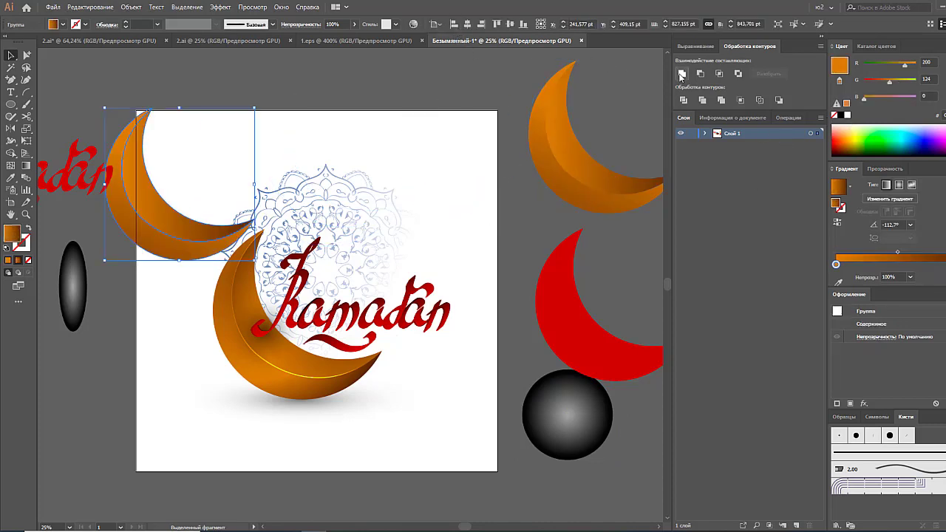
click(841, 117)
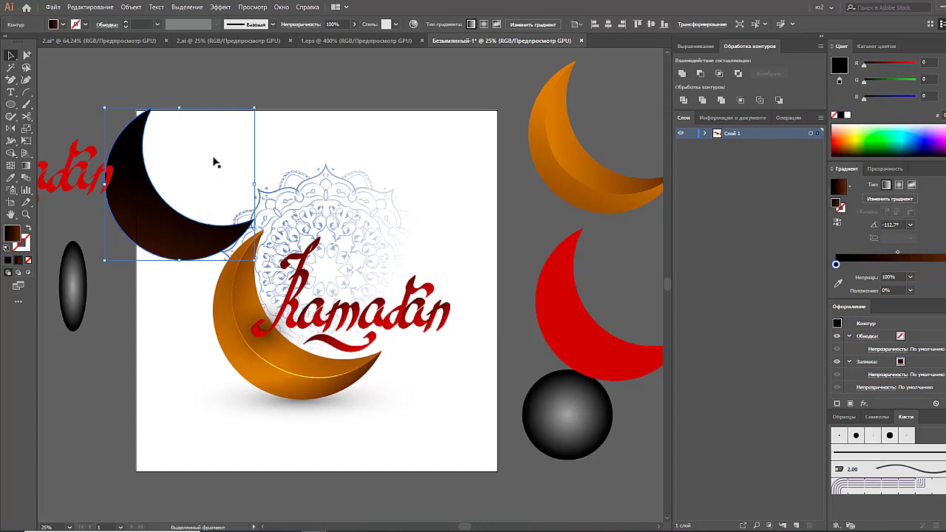
key(g)
click(152, 220)
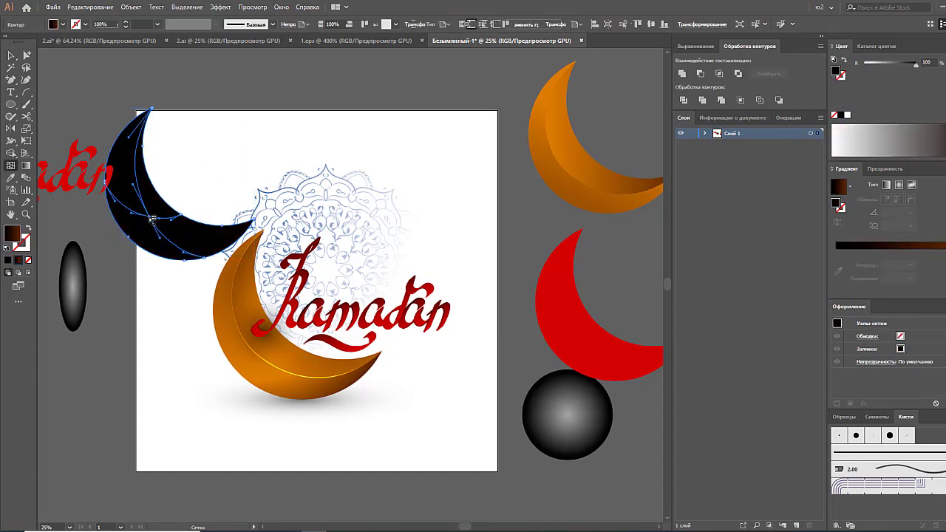
key(ctrl+z)
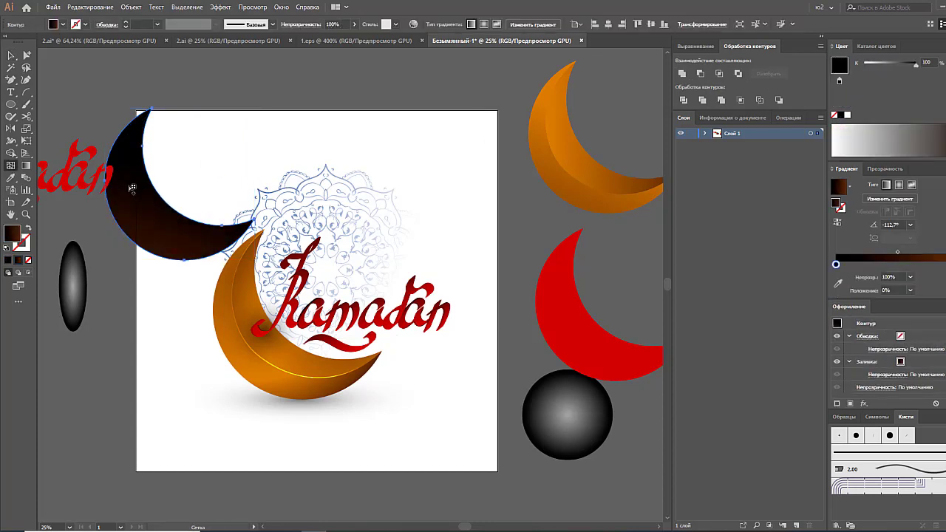
Add mesh points to the dark moon, colouring them grey and black.
click(133, 188)
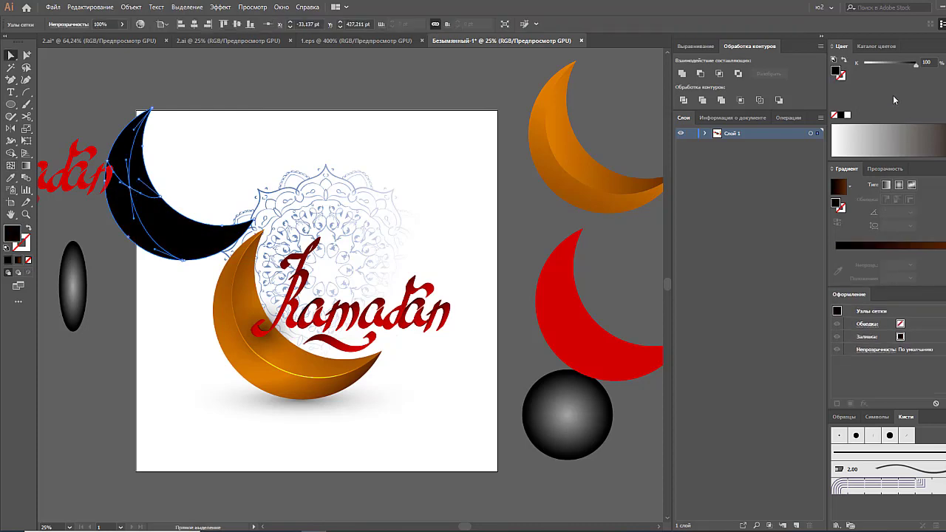
click(887, 64)
click(12, 166)
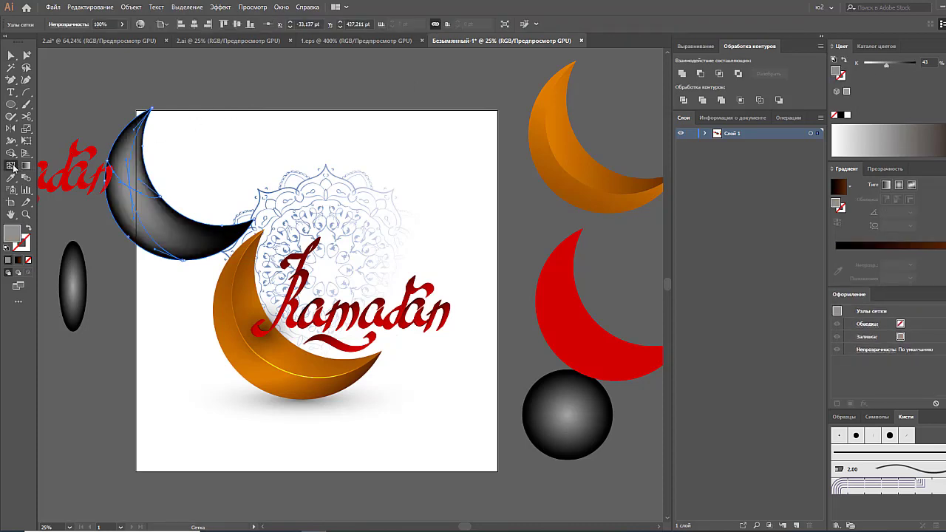
click(150, 198)
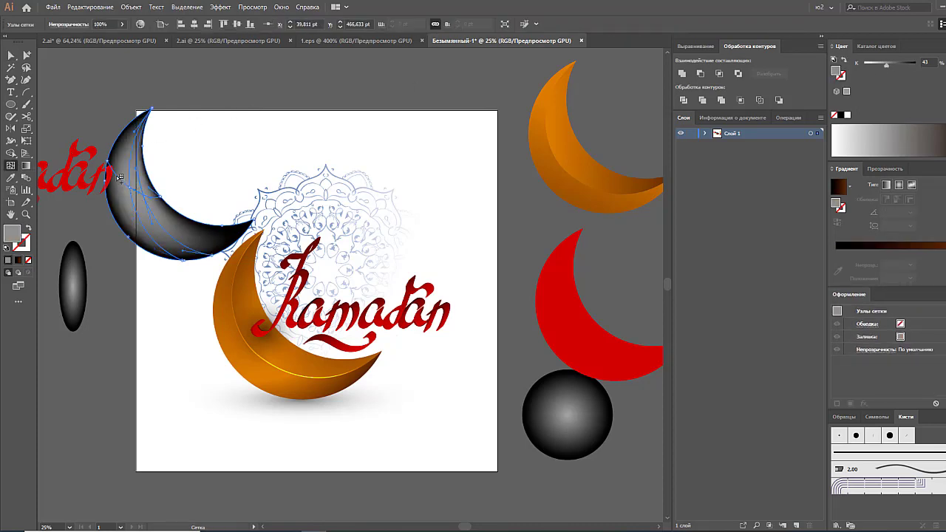
click(119, 177)
click(842, 117)
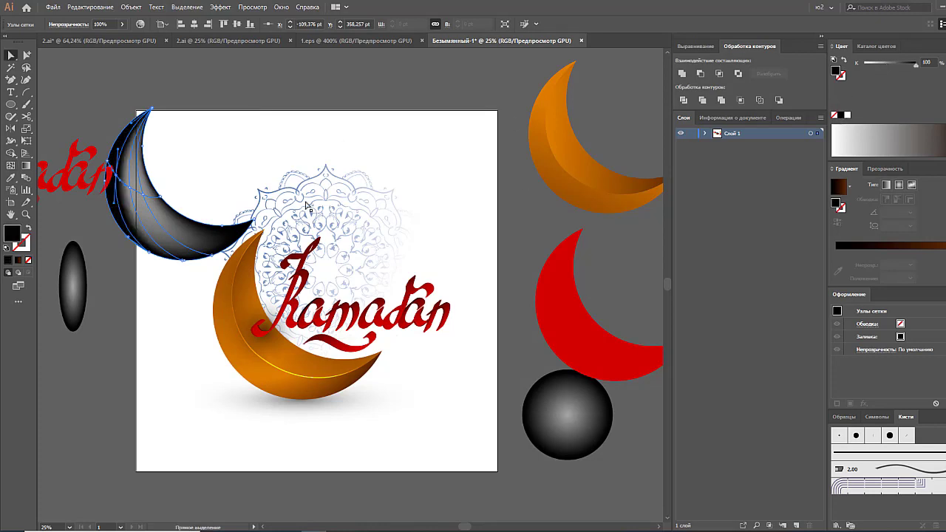
key(ctrl+z)
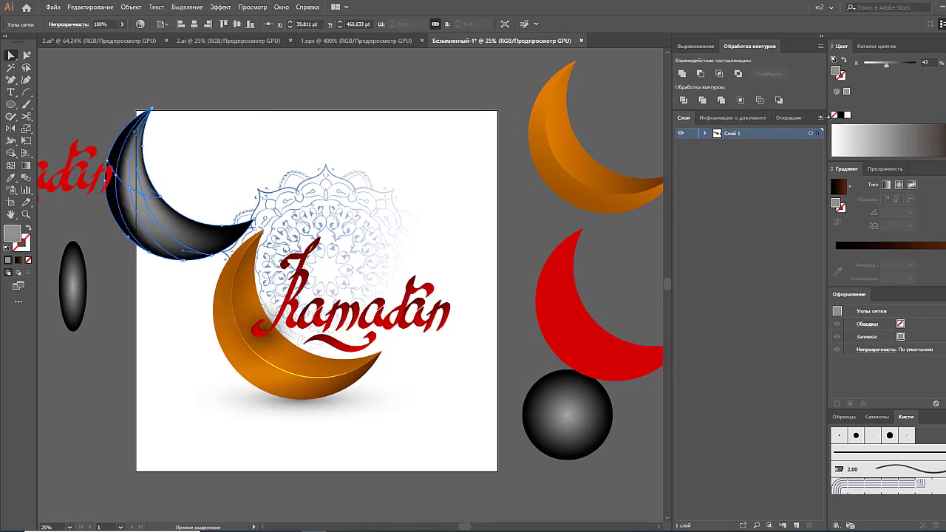
key(ctrl+shift+z)
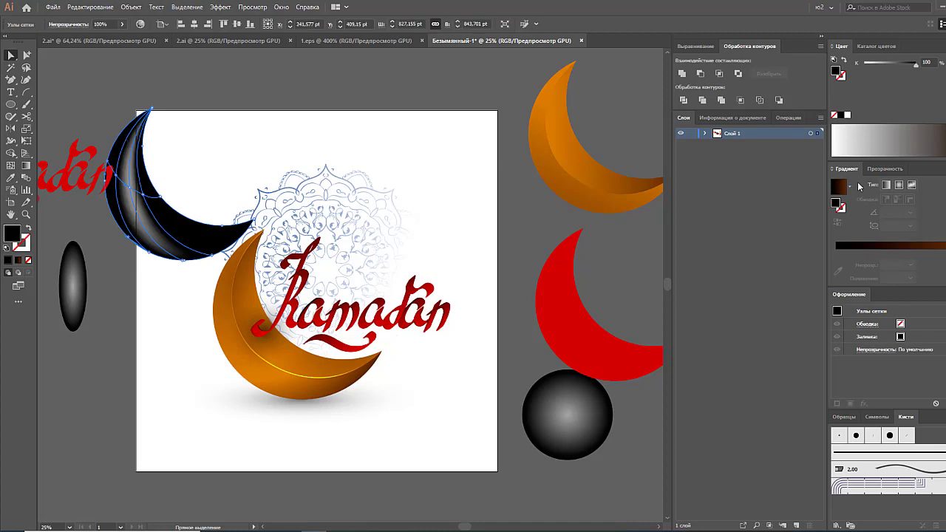
click(883, 169)
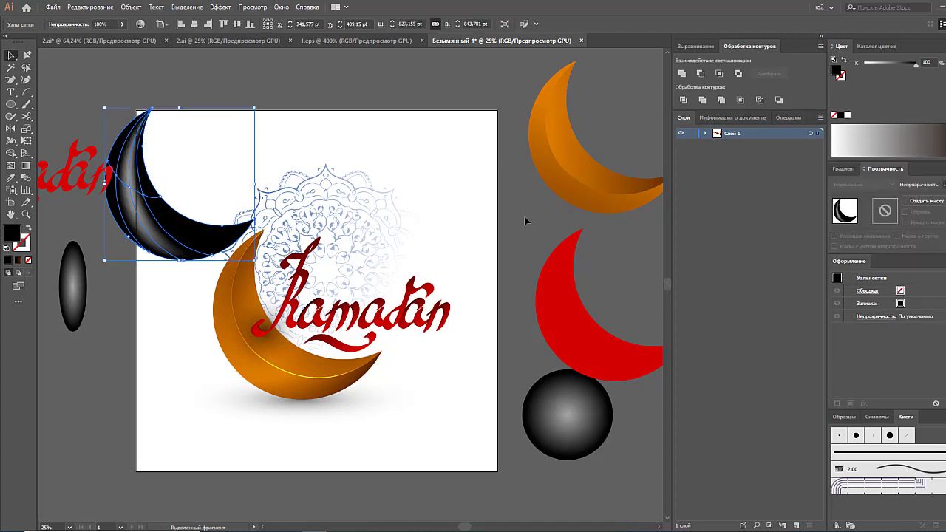
Set the mesh moon to Color Dodge, place it on the orange moon, rotate, squash, and adjust a mesh point.
click(871, 185)
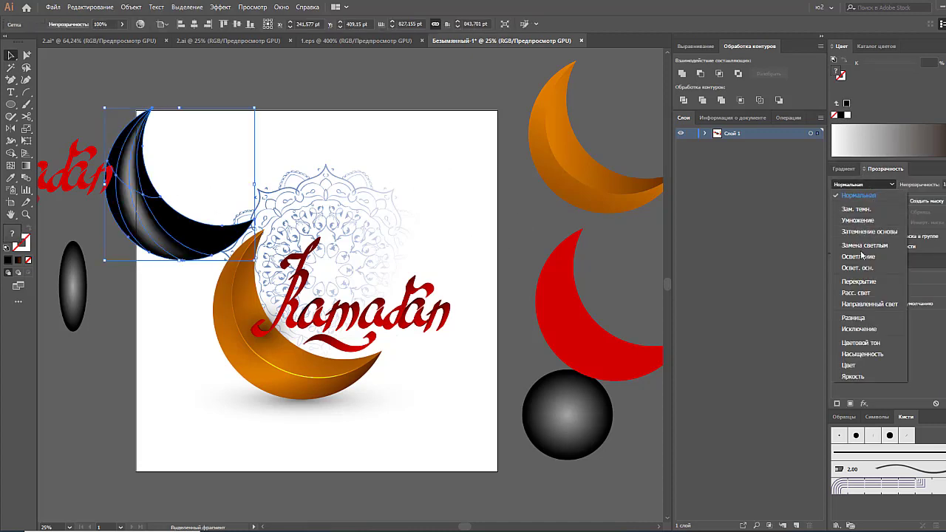
click(862, 267)
mouse_move(186, 247)
mouse_down()
mouse_move(294, 370)
mouse_move(288, 361)
mouse_up()
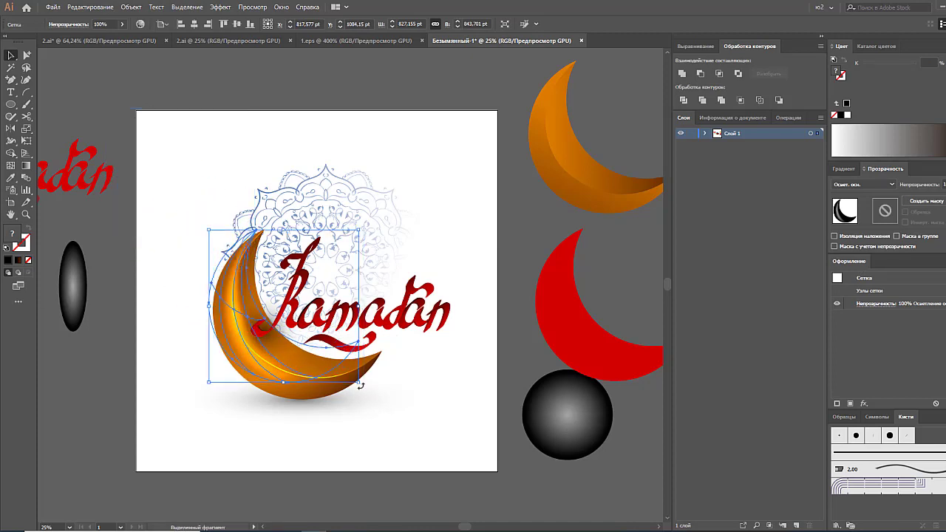
drag(361, 385, 370, 374)
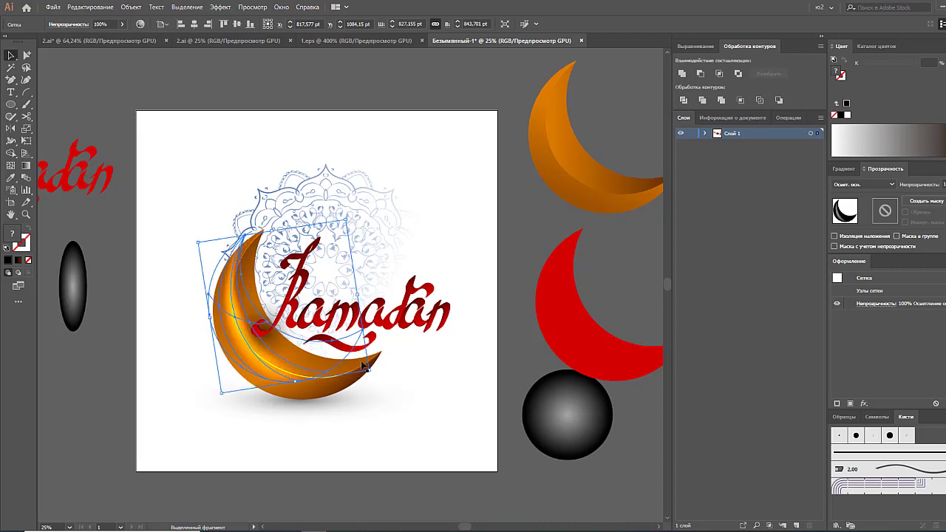
drag(272, 233, 275, 244)
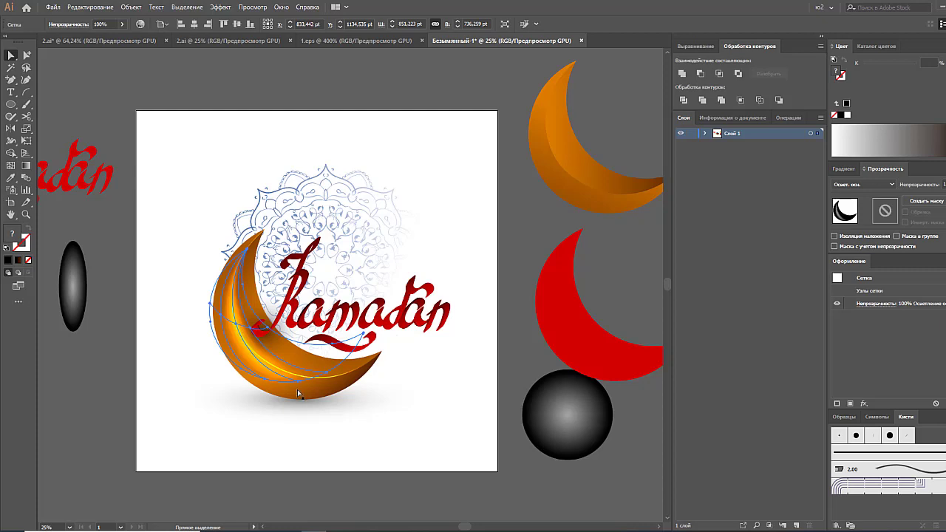
drag(296, 383, 296, 375)
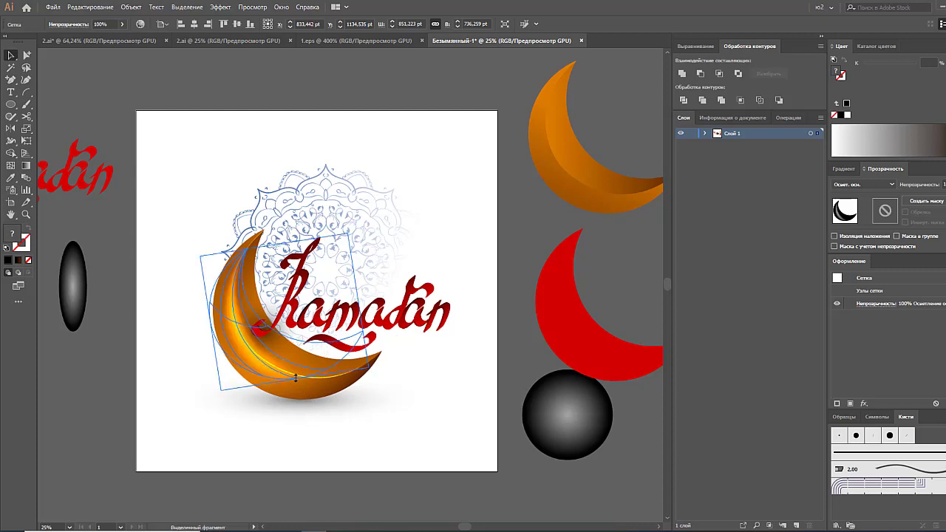
Direct-select a shading point on the crescent mesh and darken it to 55% black.
click(554, 459)
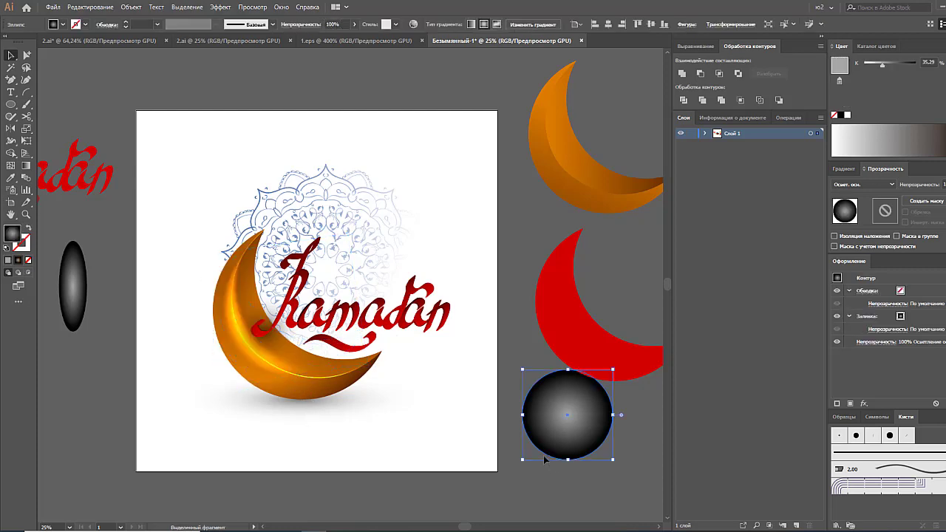
click(303, 390)
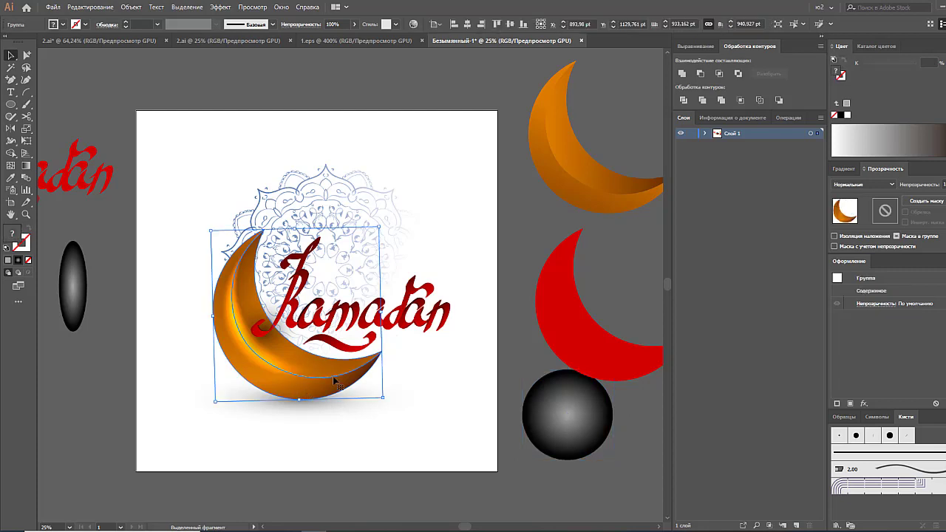
key(a)
click(299, 358)
click(237, 325)
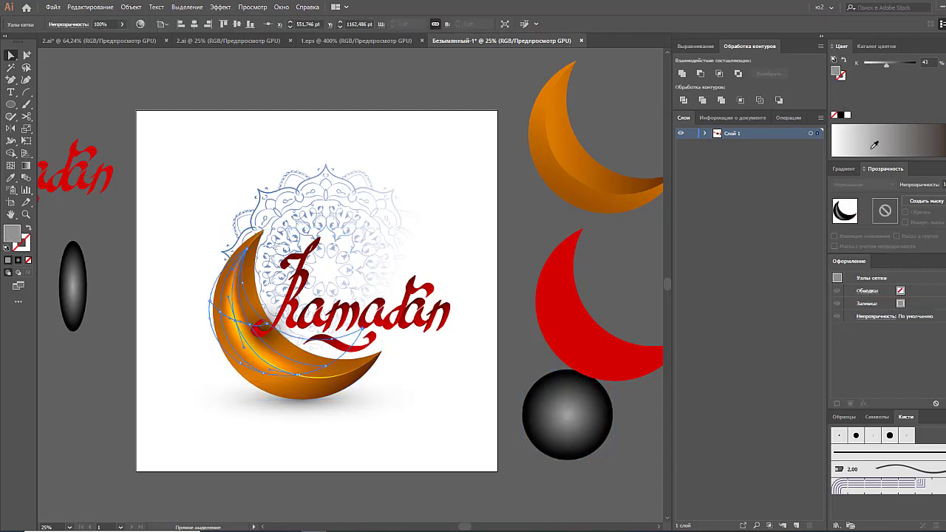
drag(892, 64, 896, 65)
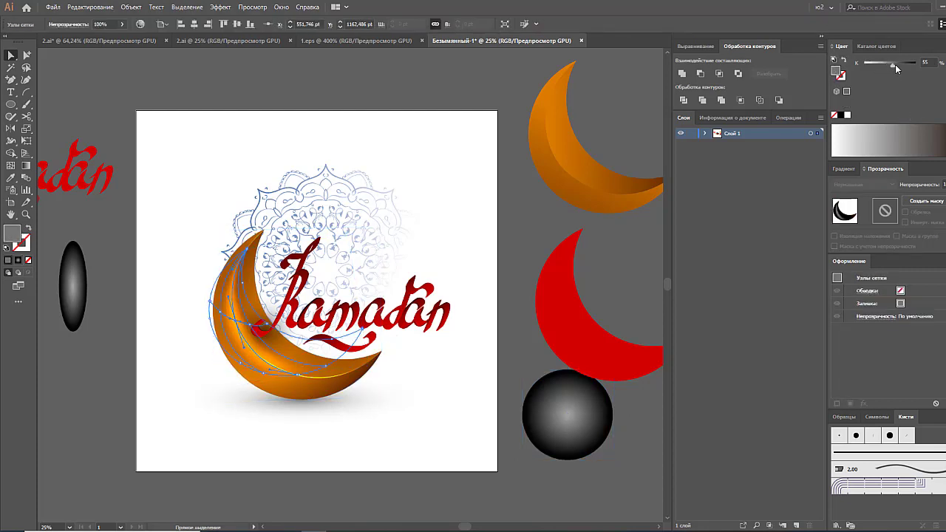
Pick another crescent mesh point and shift it to reshape the shading.
click(250, 330)
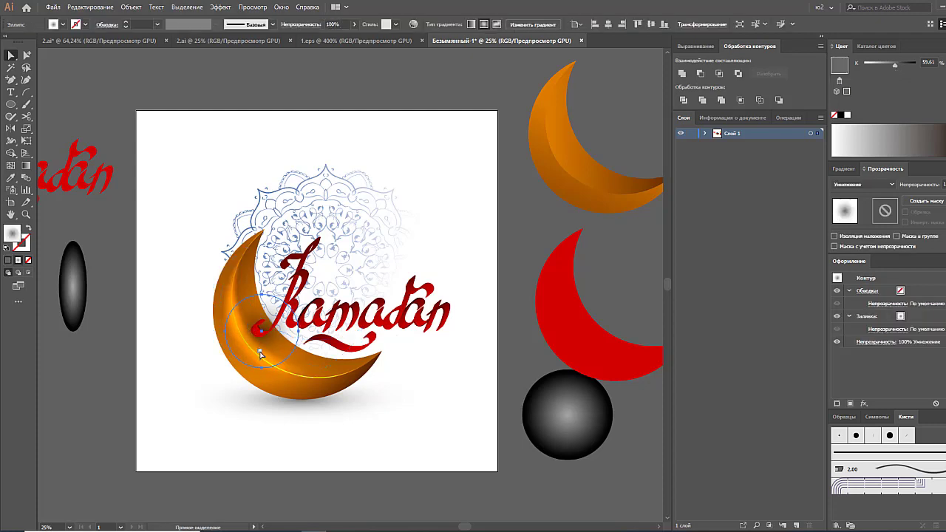
click(250, 319)
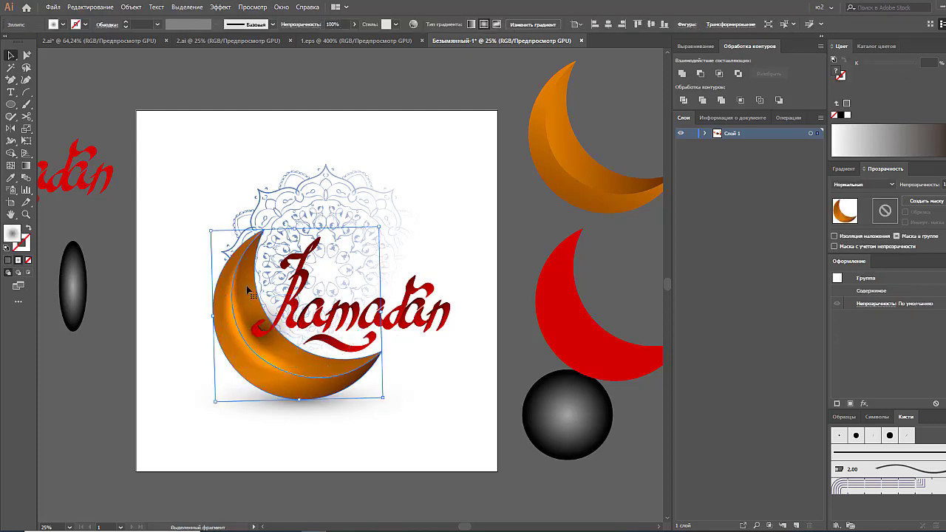
click(250, 327)
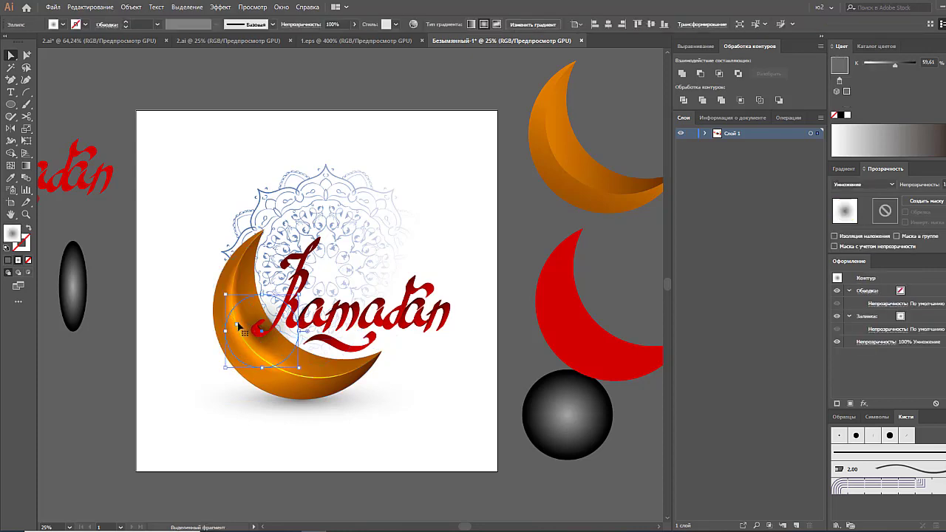
click(254, 330)
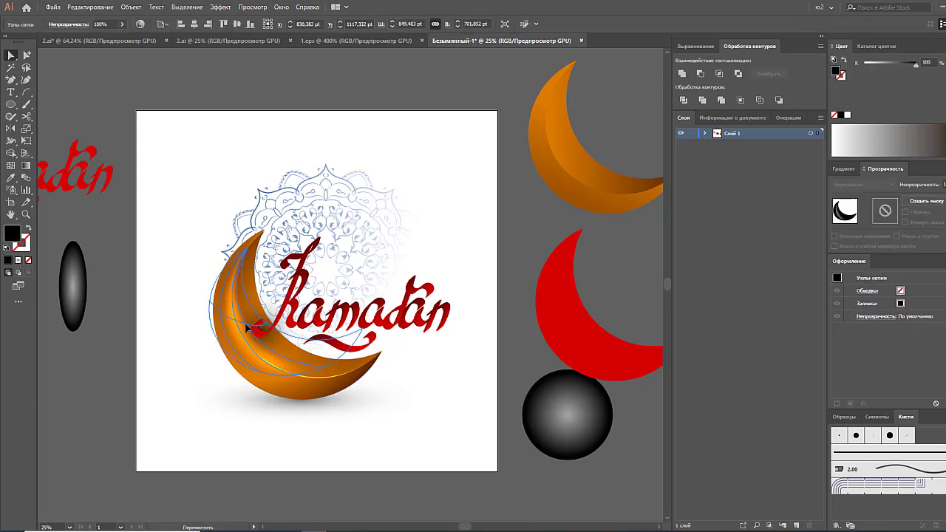
click(225, 321)
click(227, 319)
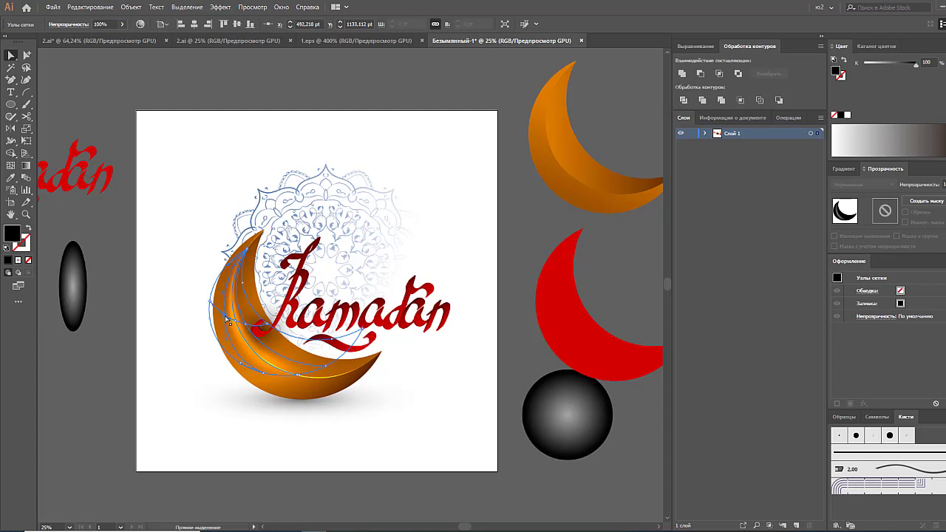
drag(264, 376, 266, 375)
click(298, 378)
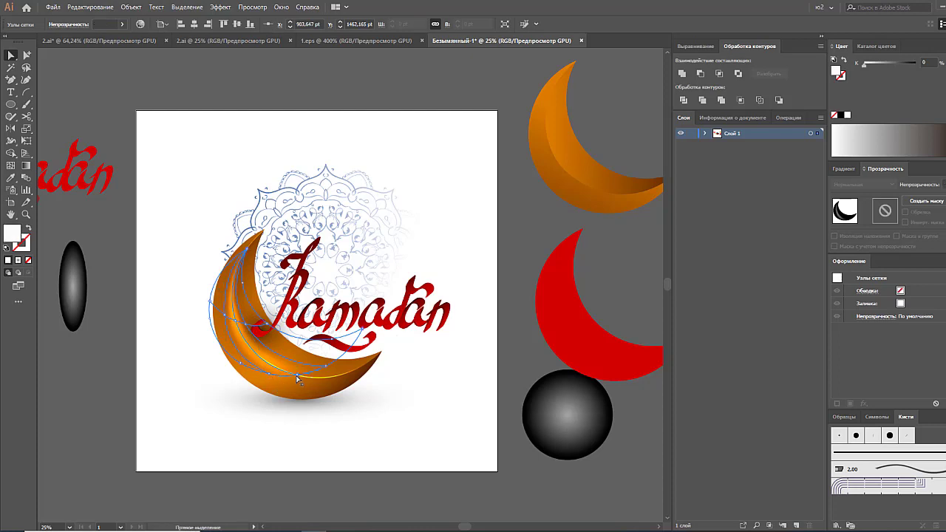
click(77, 67)
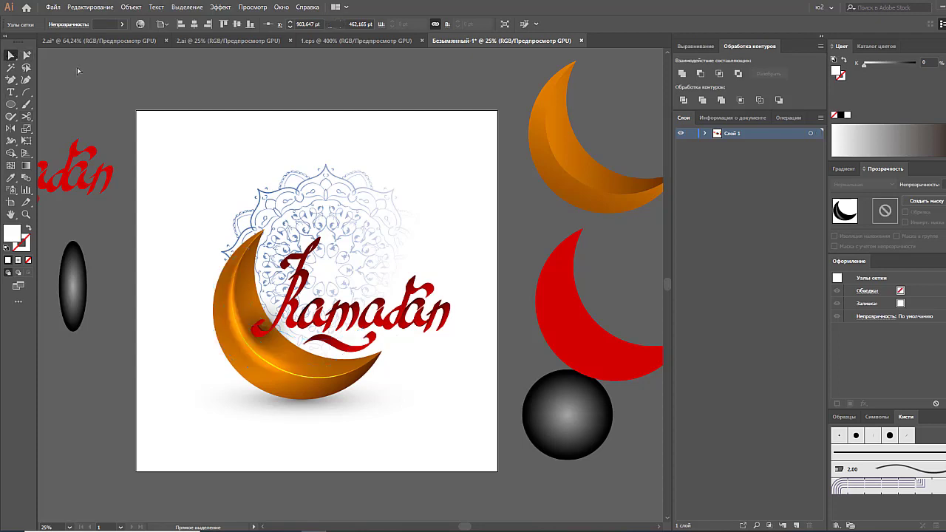
Rotate the glow mesh and mirror it with Transform > Reflect.
click(258, 365)
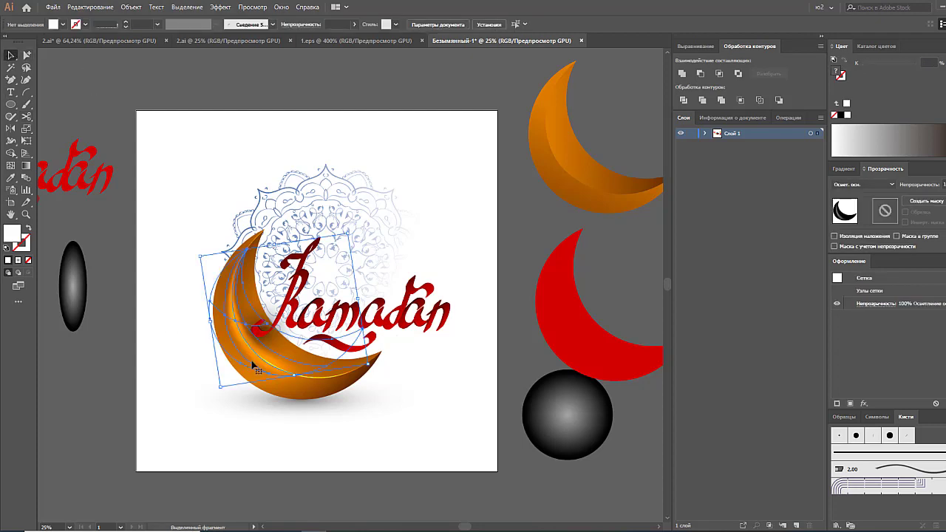
mouse_move(260, 365)
mouse_down()
mouse_move(262, 378)
mouse_move(452, 316)
mouse_move(422, 363)
mouse_up()
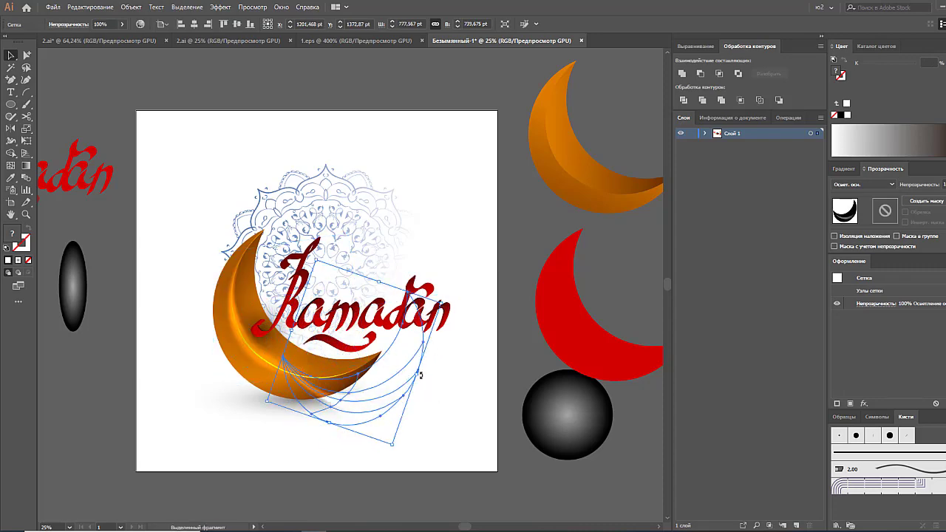
right_click(411, 377)
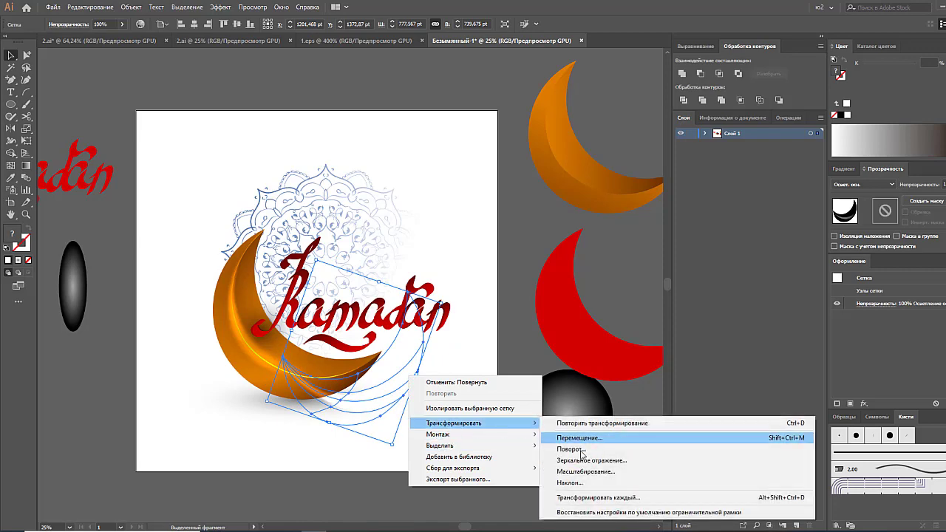
click(577, 460)
click(804, 334)
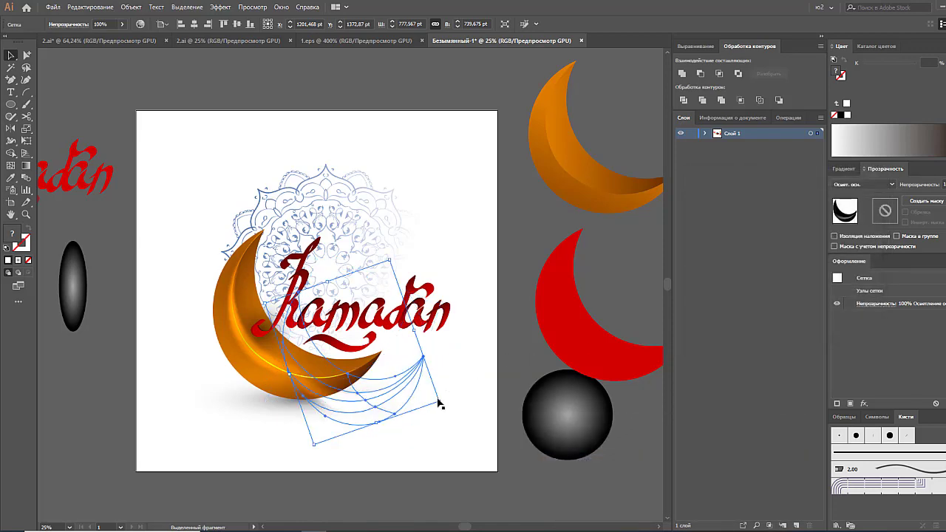
Rotate, shorten and move the mirrored glow onto the crescent, setting one node to 75% black.
drag(446, 406, 380, 418)
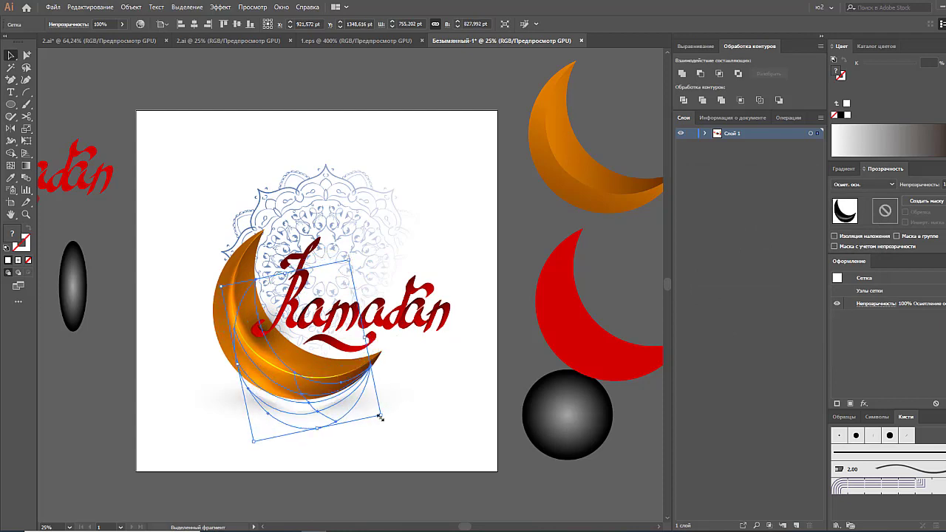
drag(317, 433, 311, 399)
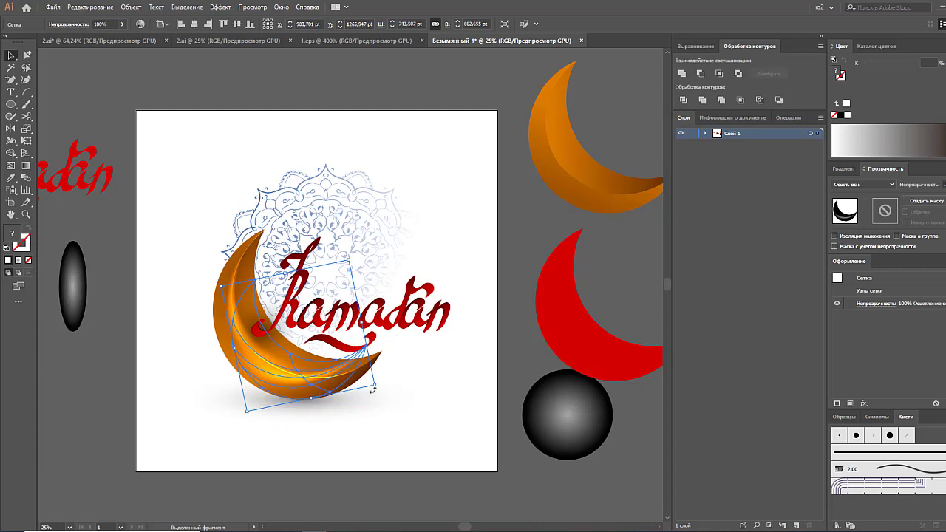
drag(378, 388, 367, 424)
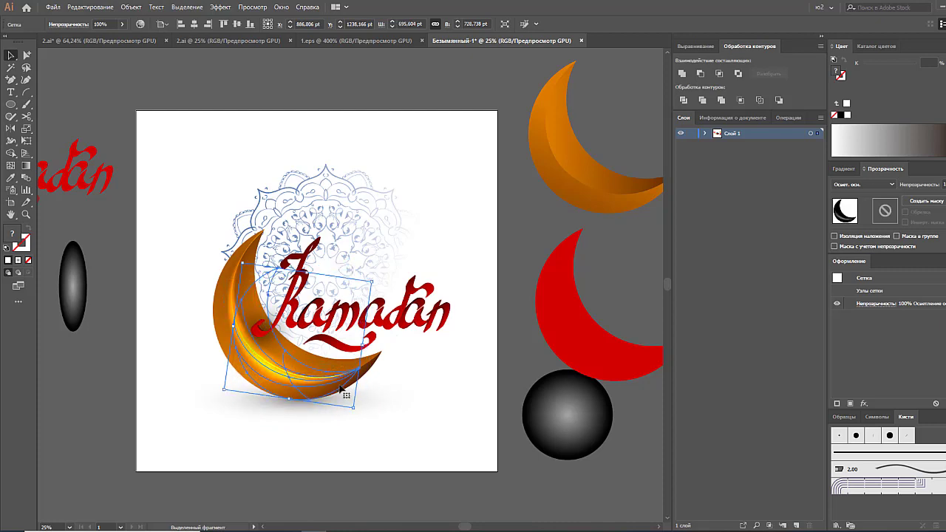
mouse_move(348, 385)
mouse_down()
mouse_move(375, 397)
mouse_move(395, 390)
mouse_move(353, 385)
mouse_up()
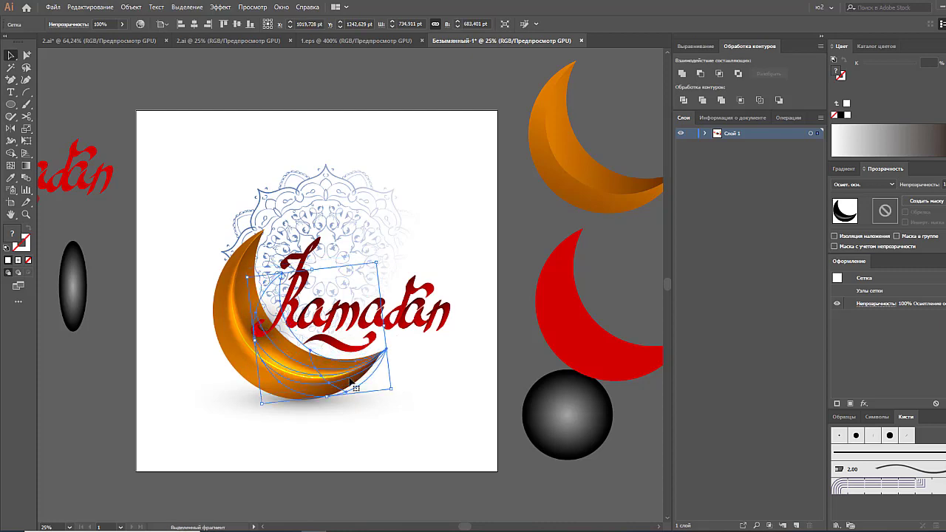
key(a)
click(318, 379)
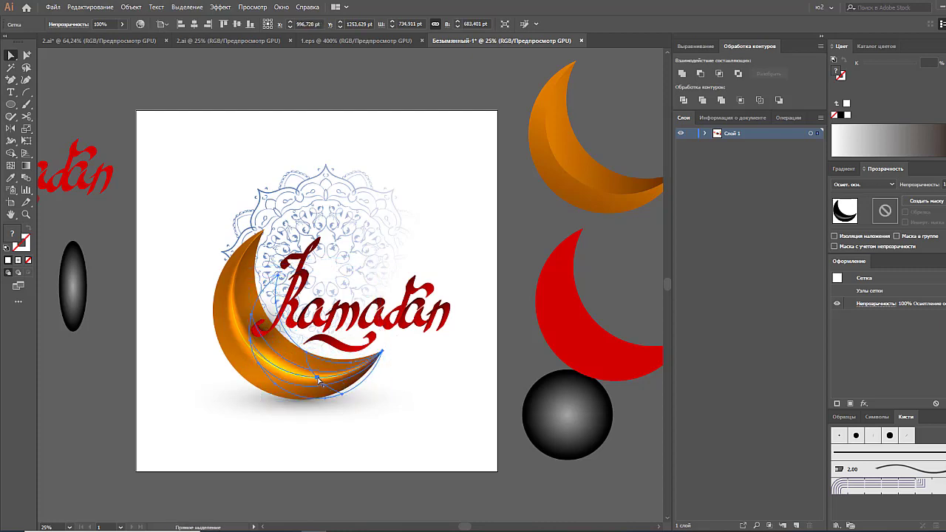
click(903, 65)
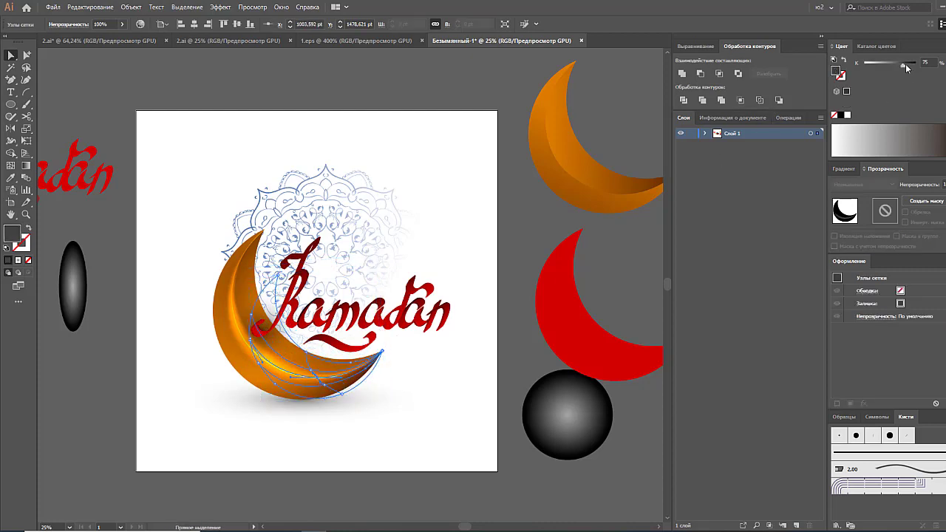
click(500, 359)
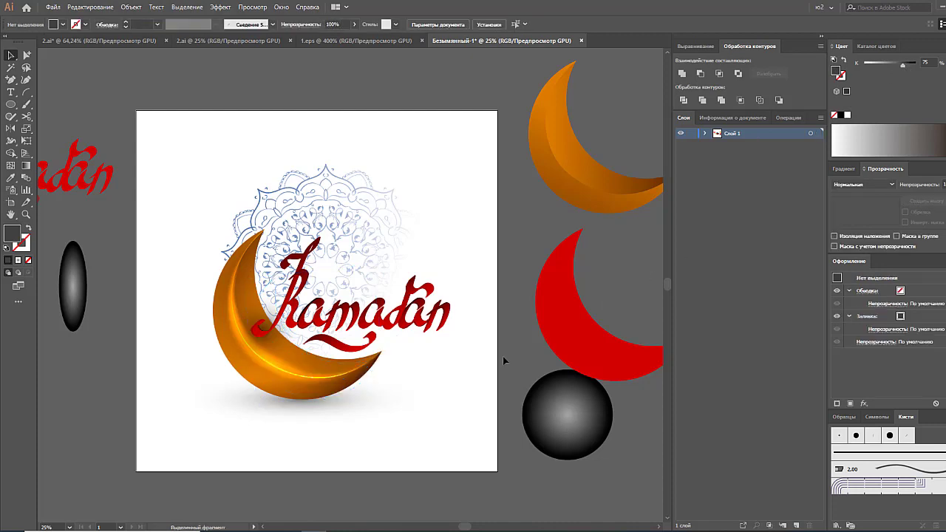
Set three glow-mesh nodes to 82%, 78% and 30% black with the K slider.
click(232, 342)
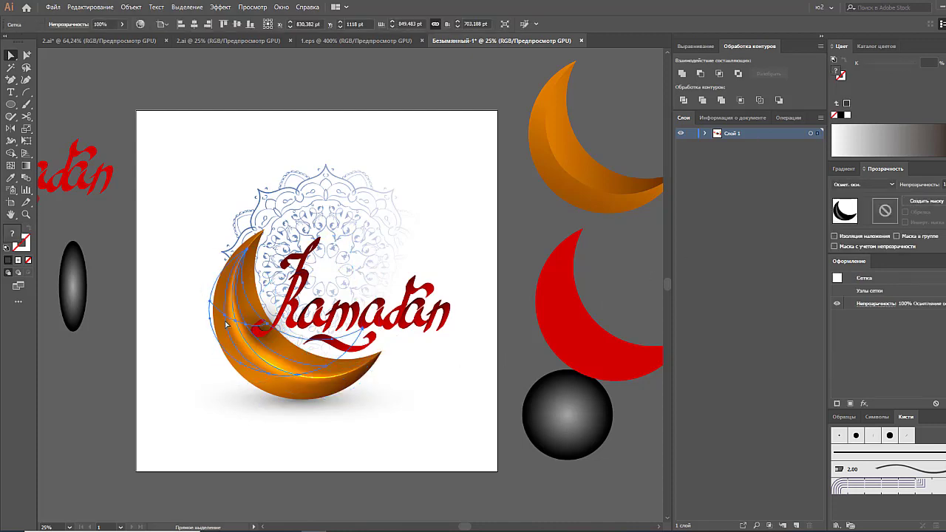
click(225, 321)
click(903, 64)
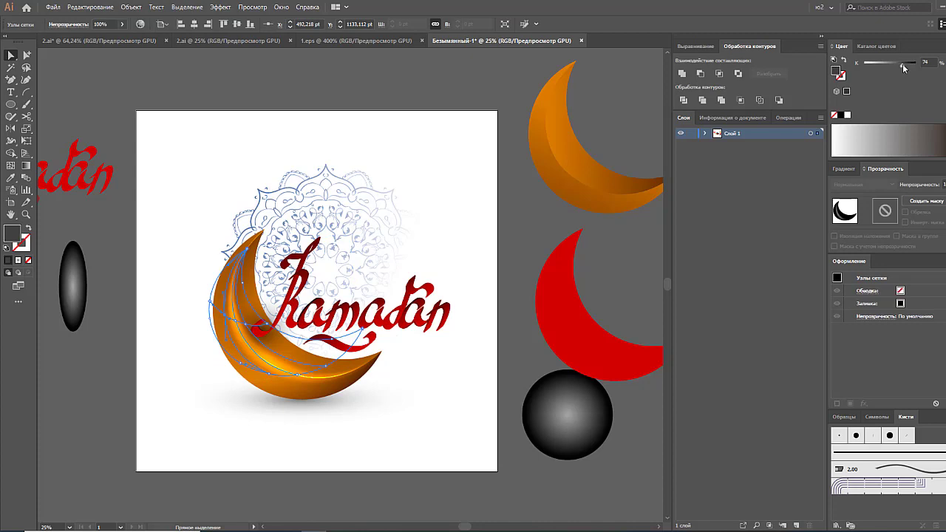
click(907, 63)
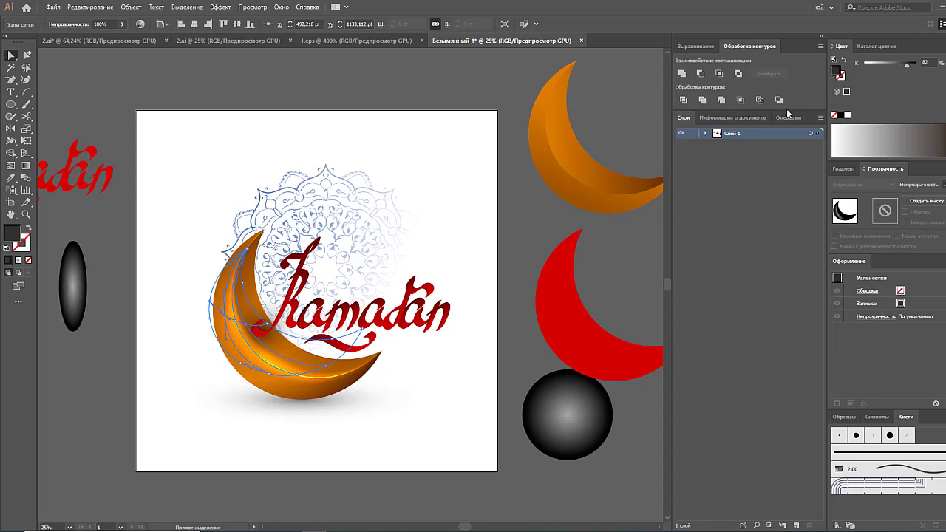
click(249, 329)
click(905, 64)
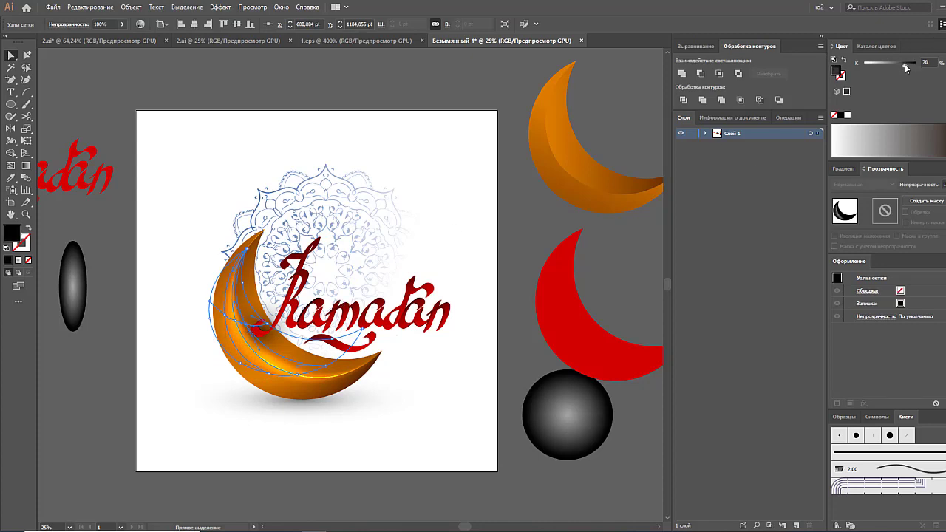
click(246, 252)
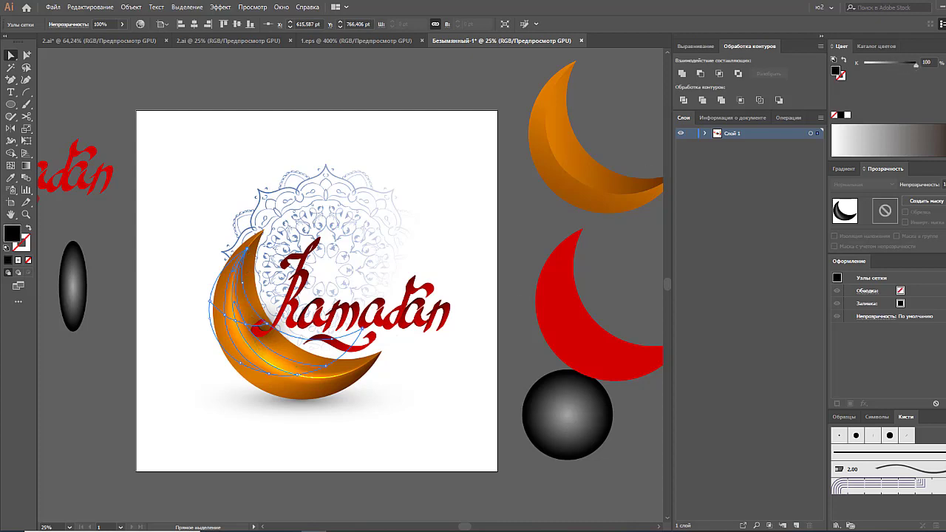
click(880, 64)
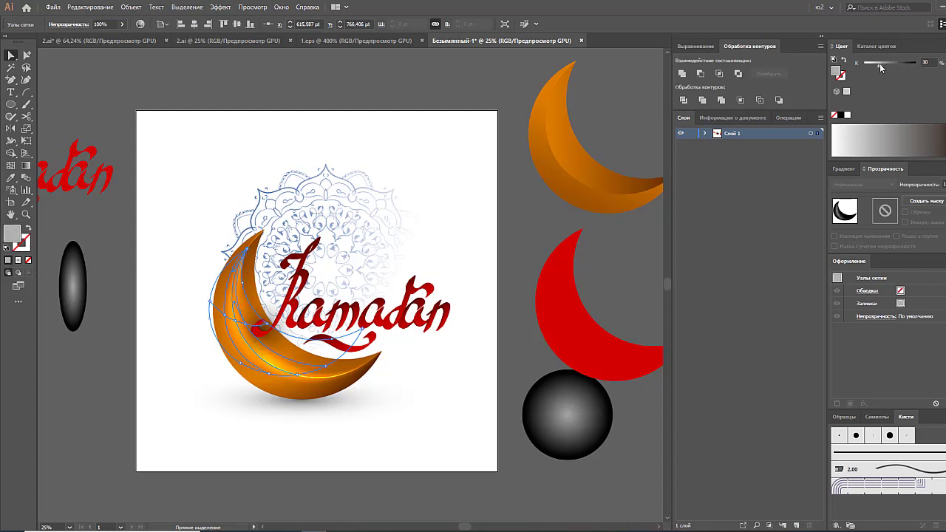
click(532, 318)
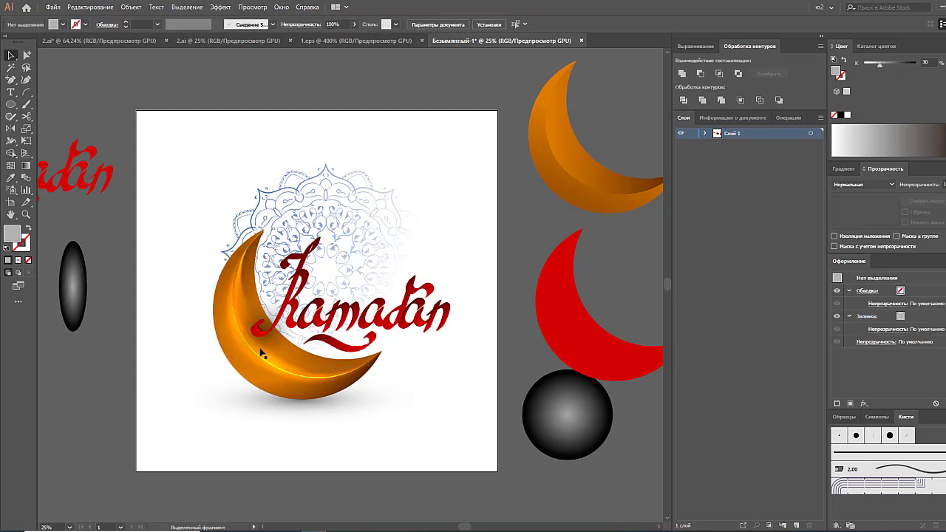
Try moving a moon mesh node, then undo it and return to the Selection tool.
click(231, 318)
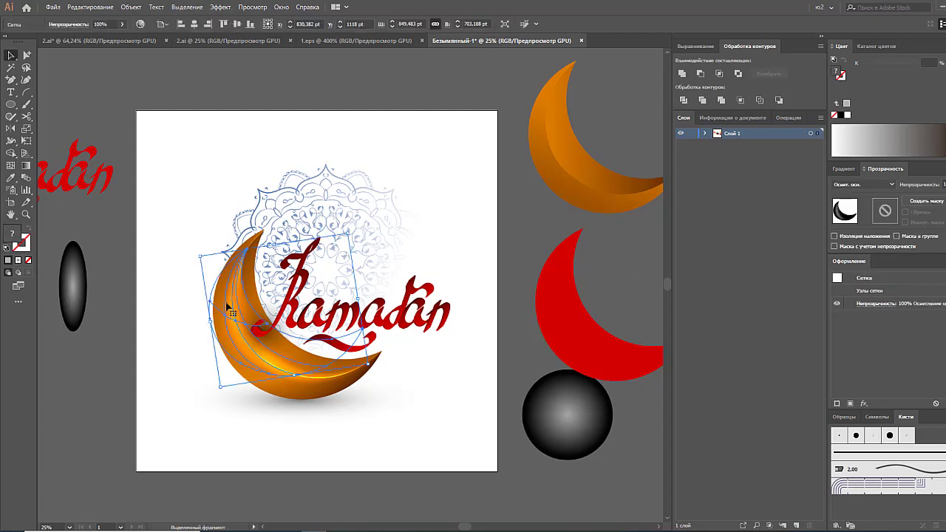
drag(238, 284, 246, 261)
key(ctrl+z)
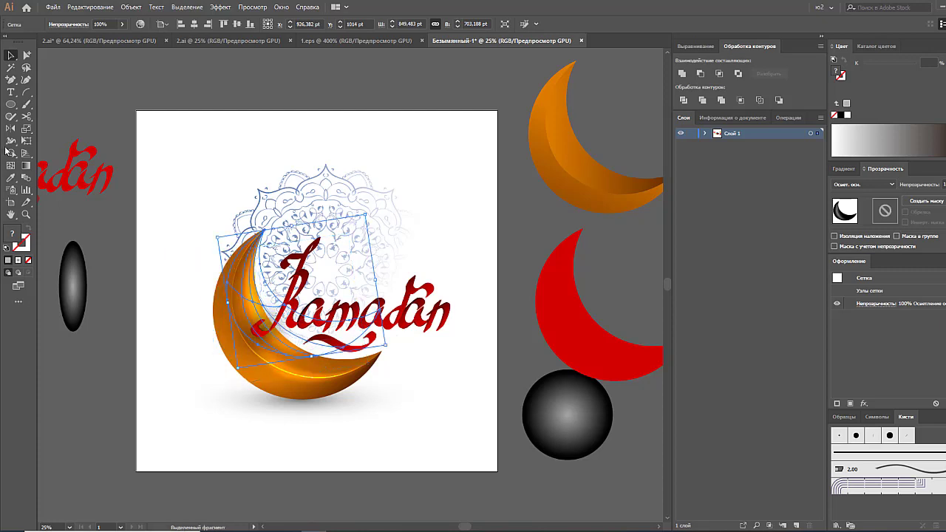
click(10, 130)
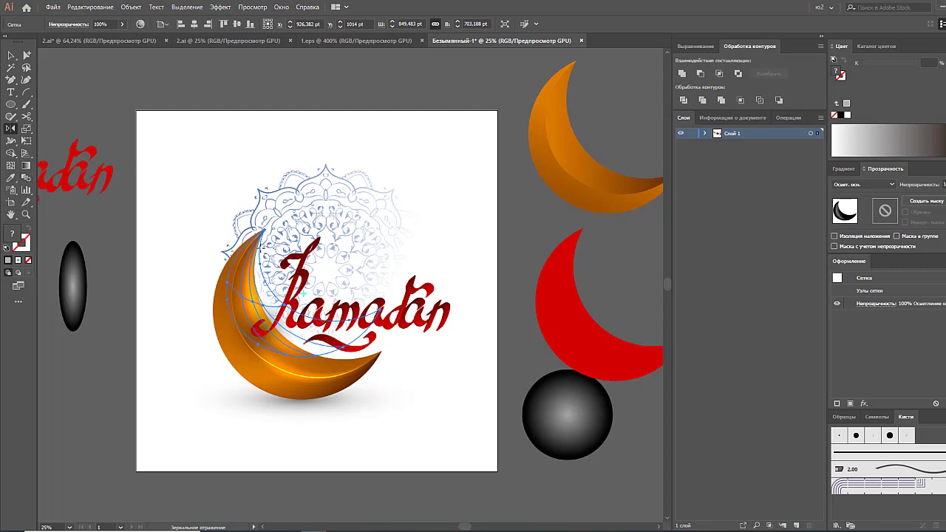
key(v)
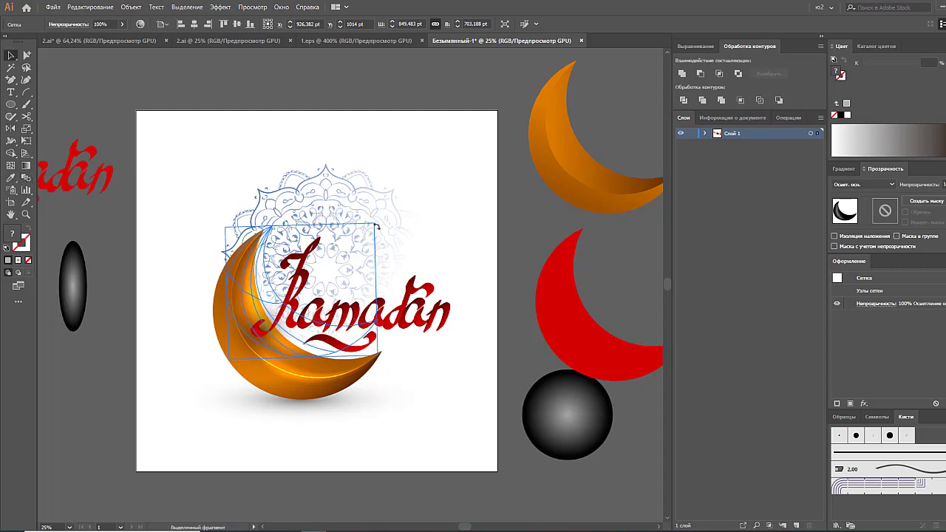
Tilt the moon slightly clockwise and shift it left, then drag a duplicate of the moon group down-left.
drag(377, 227, 223, 275)
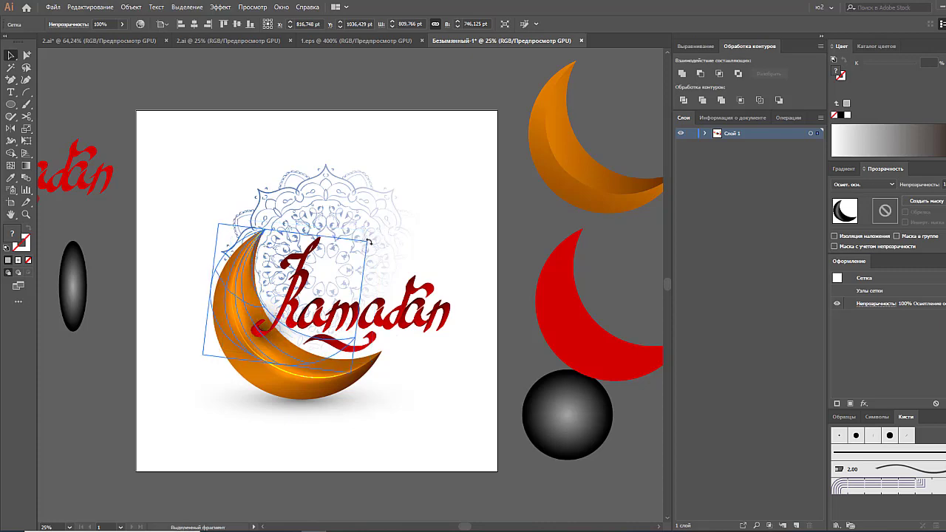
drag(369, 241, 365, 247)
drag(244, 255, 245, 260)
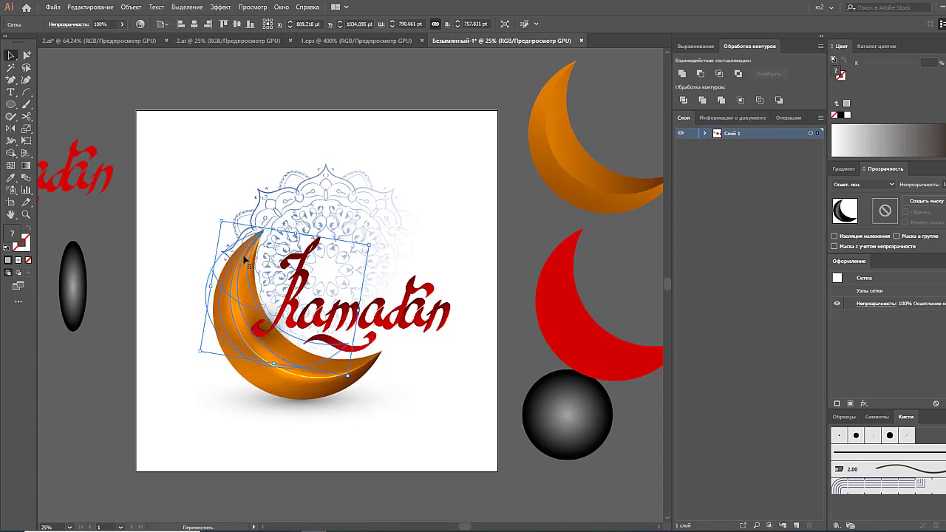
click(152, 251)
click(138, 236)
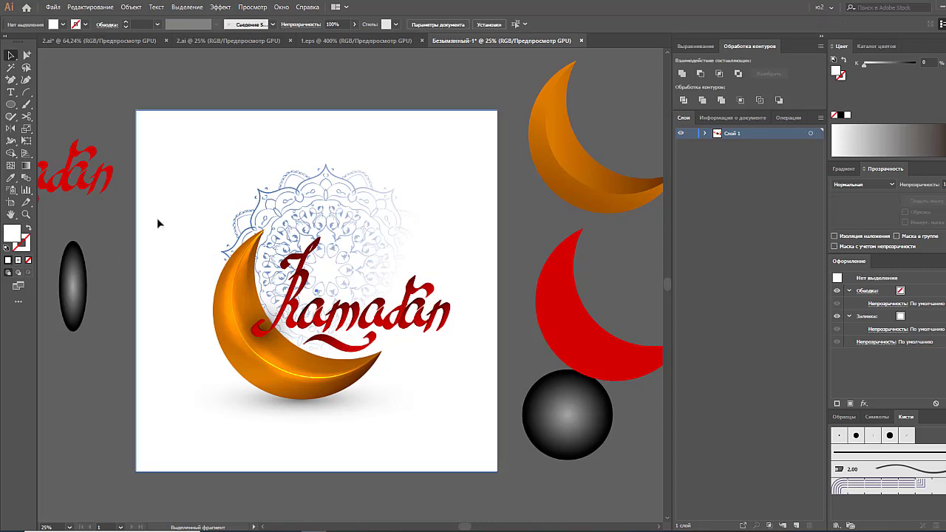
click(158, 221)
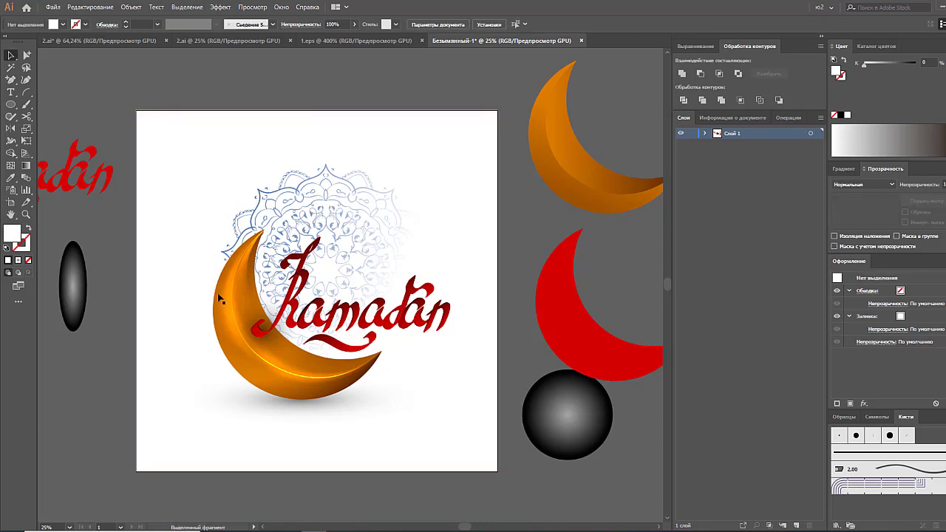
click(241, 290)
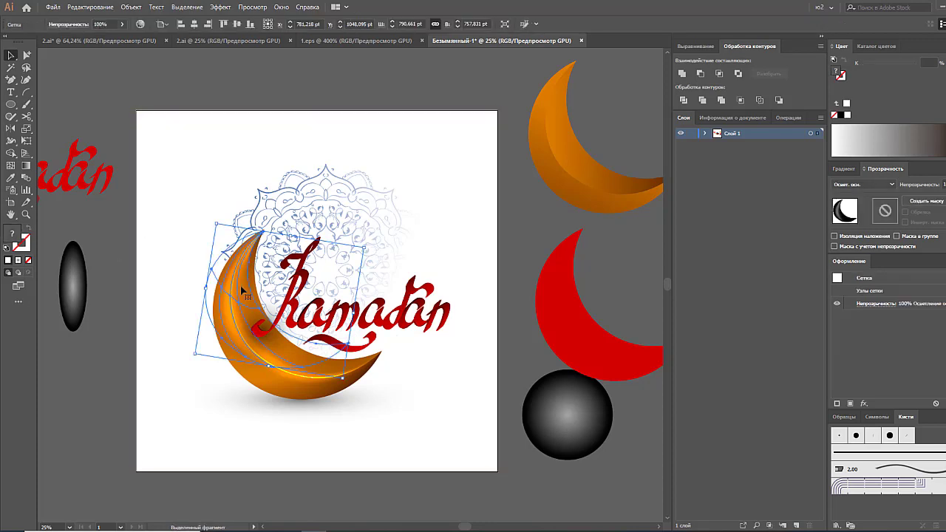
click(160, 311)
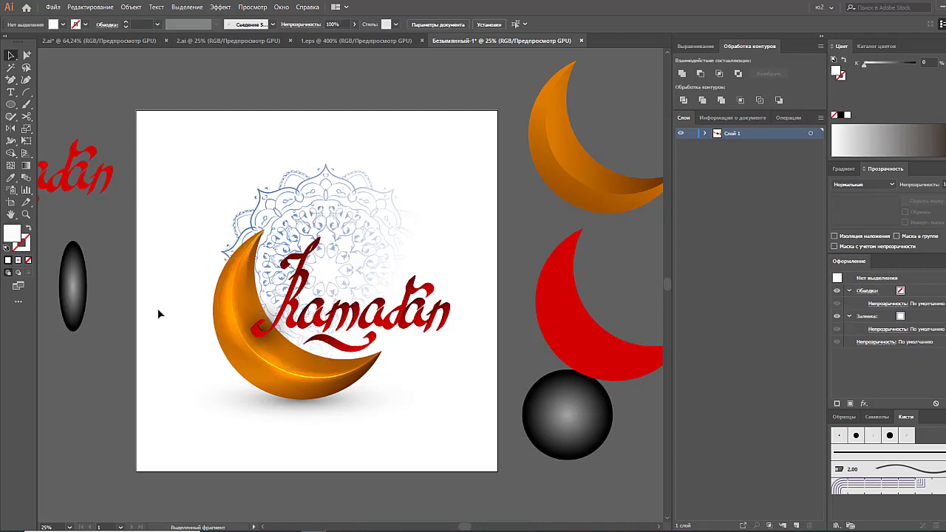
click(250, 385)
alt+drag(253, 380, 175, 419)
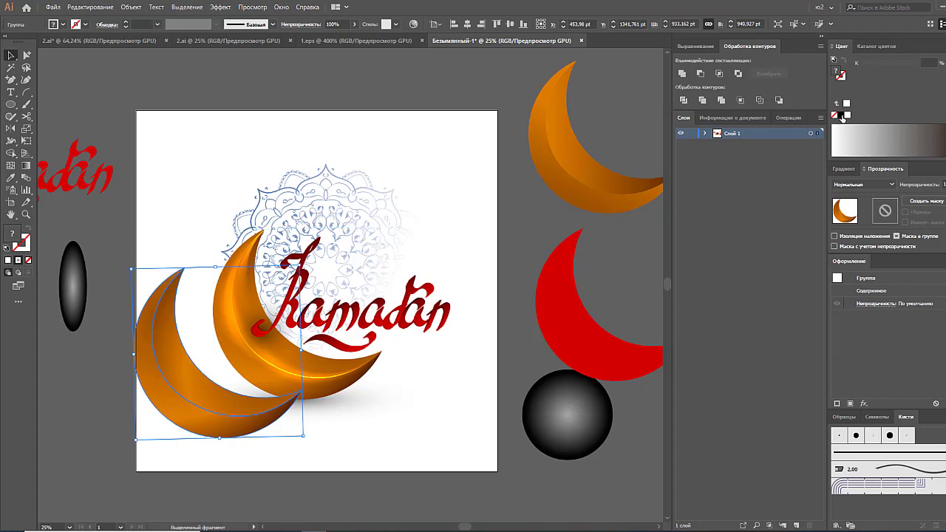
Unite the crescent copy into one white shape and add a light-grey mesh point.
click(847, 114)
click(681, 74)
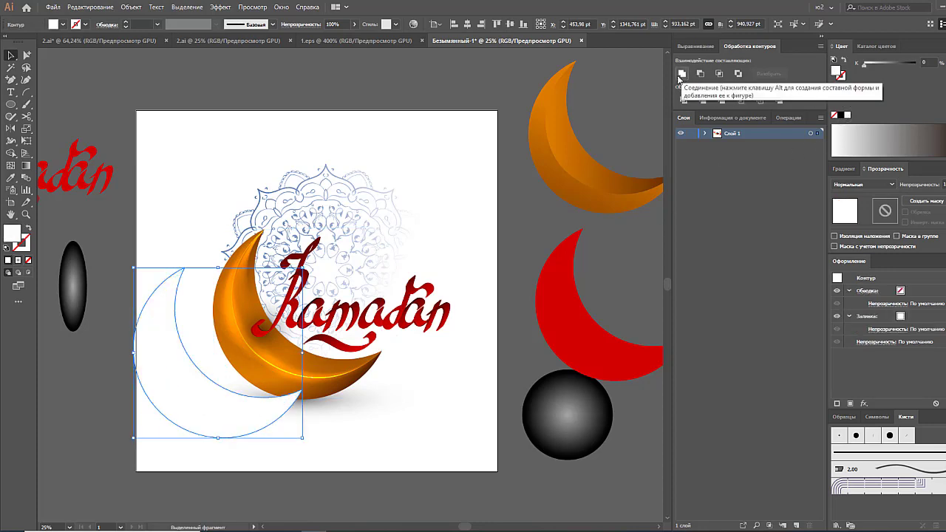
click(11, 165)
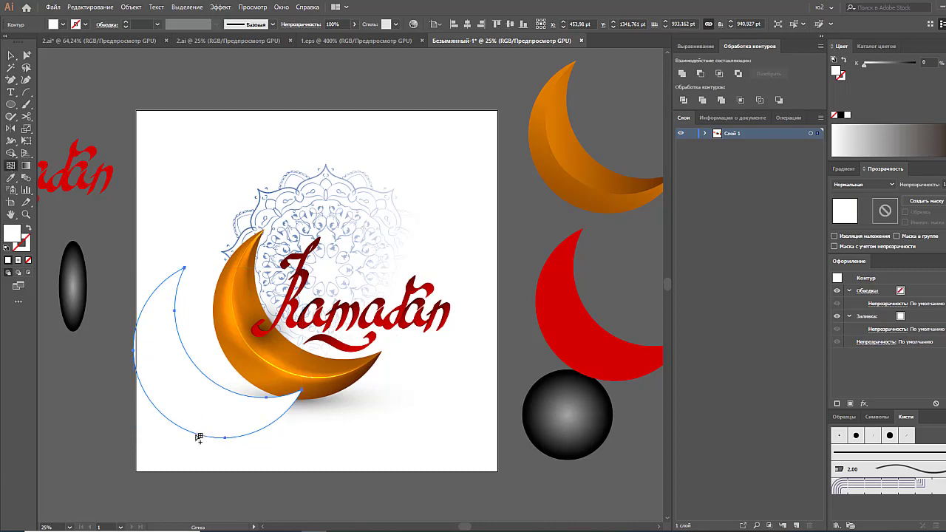
click(198, 437)
key(ctrl)
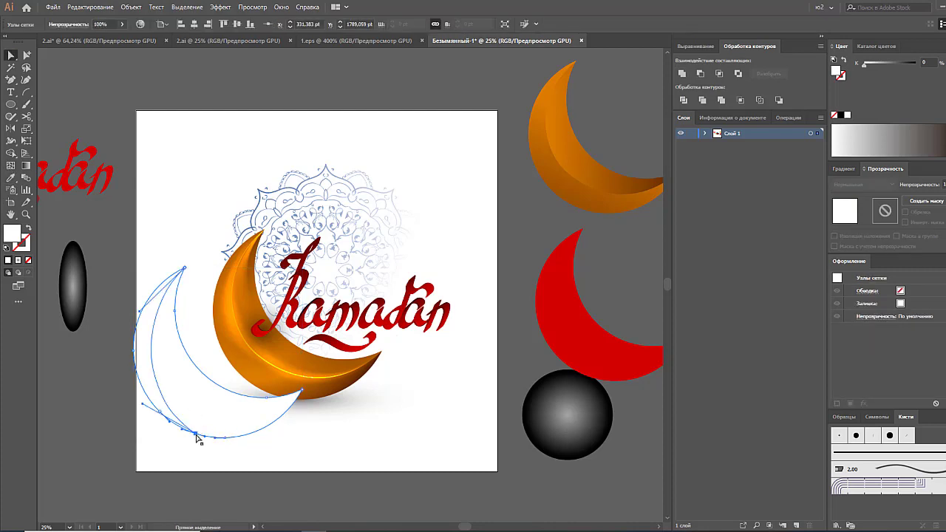
drag(878, 63, 886, 66)
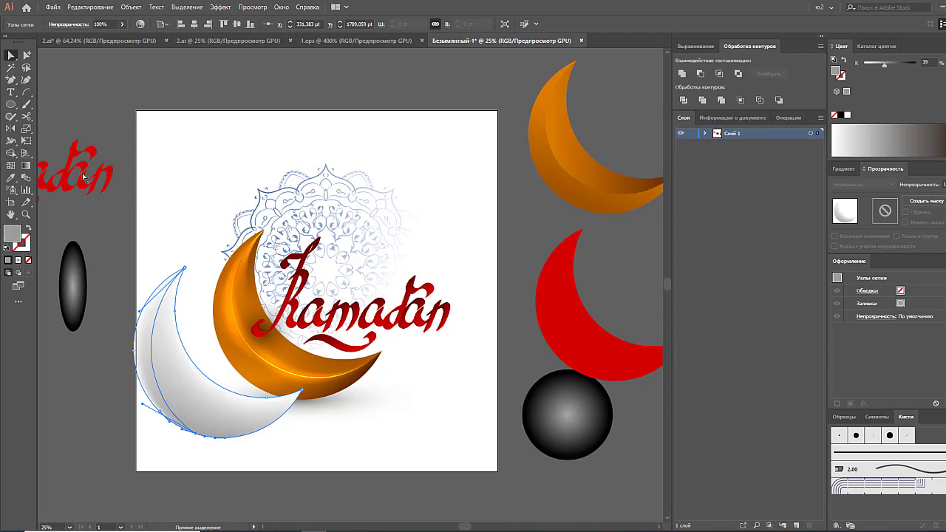
Add a second mesh point to the white crescent and refine its grey shading.
click(11, 166)
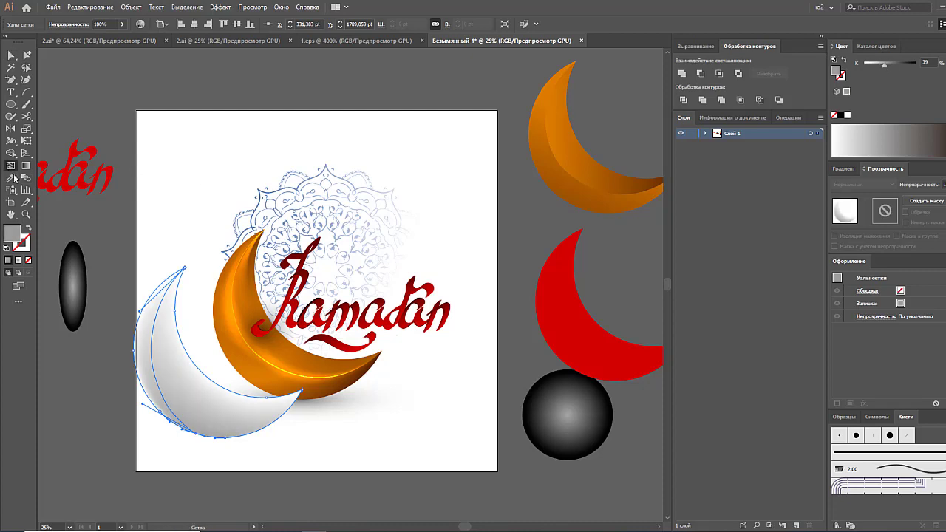
click(164, 397)
key(a)
drag(883, 64, 860, 72)
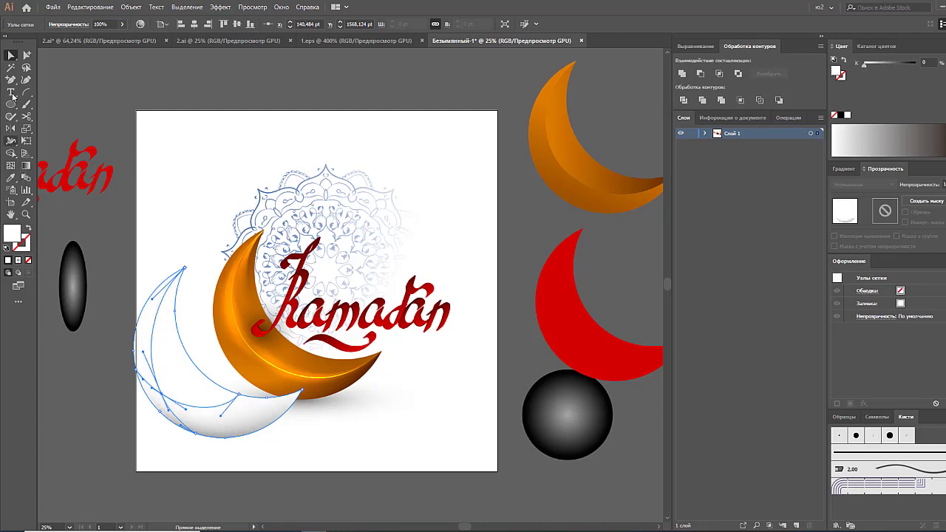
click(89, 347)
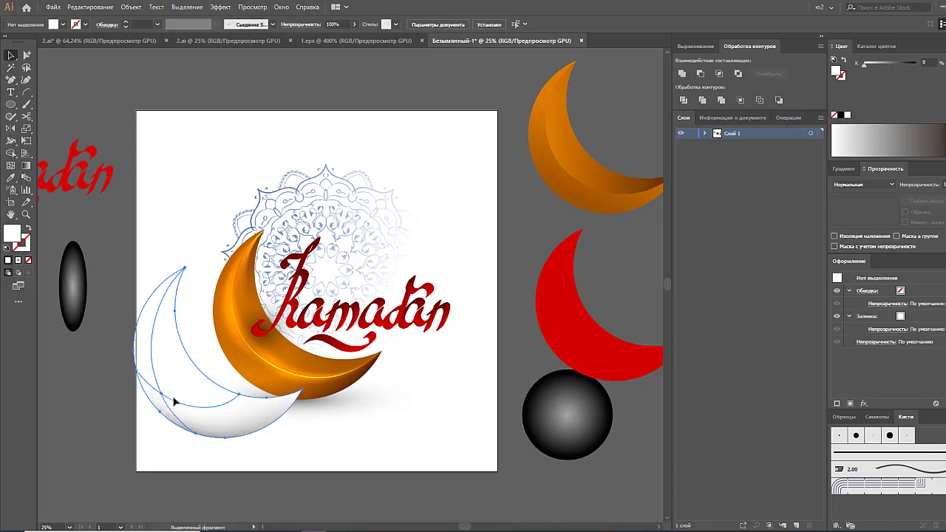
click(171, 400)
click(864, 184)
Blend the white crescent in Color Burn, lay it over the golden moon, then pick a moon mesh point.
click(862, 231)
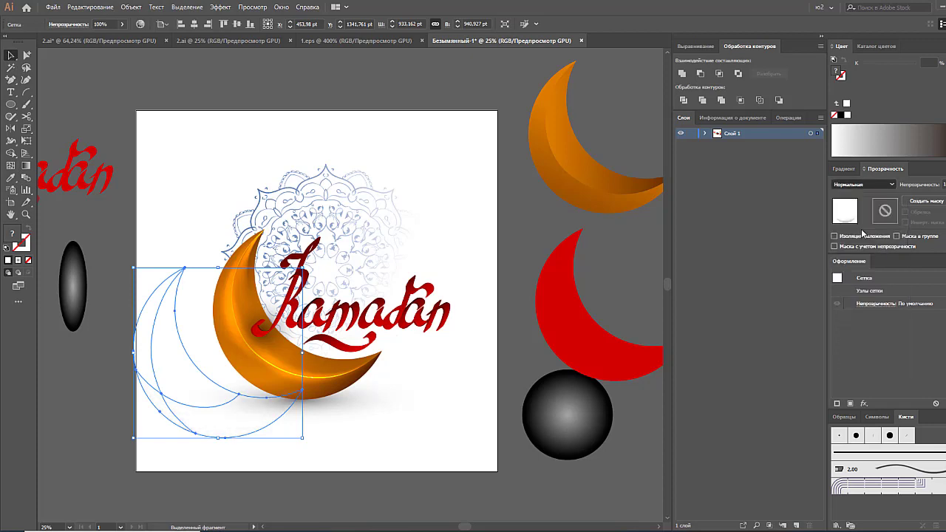
drag(213, 434, 287, 397)
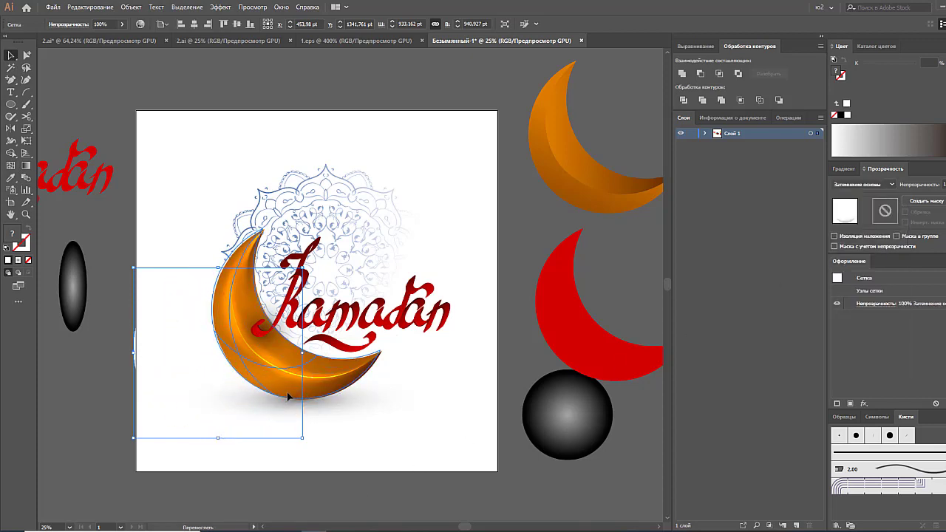
drag(288, 398, 290, 398)
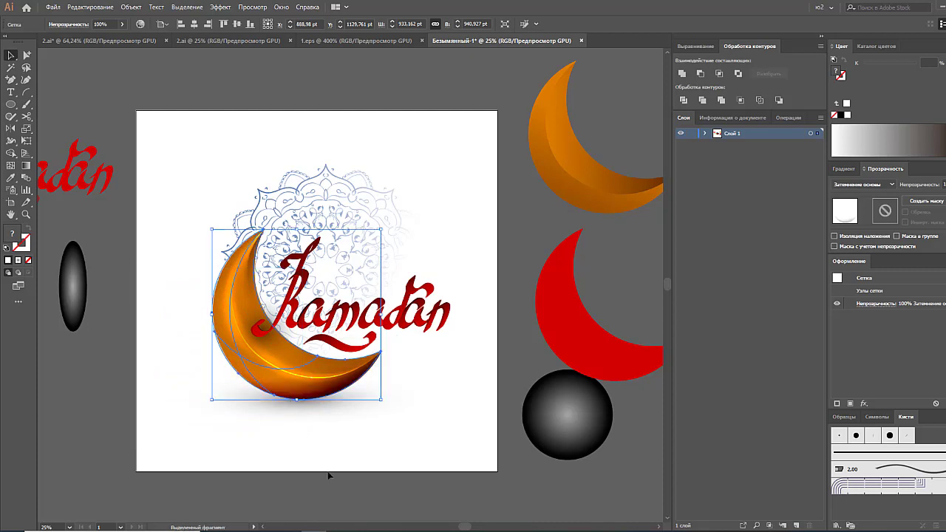
click(344, 498)
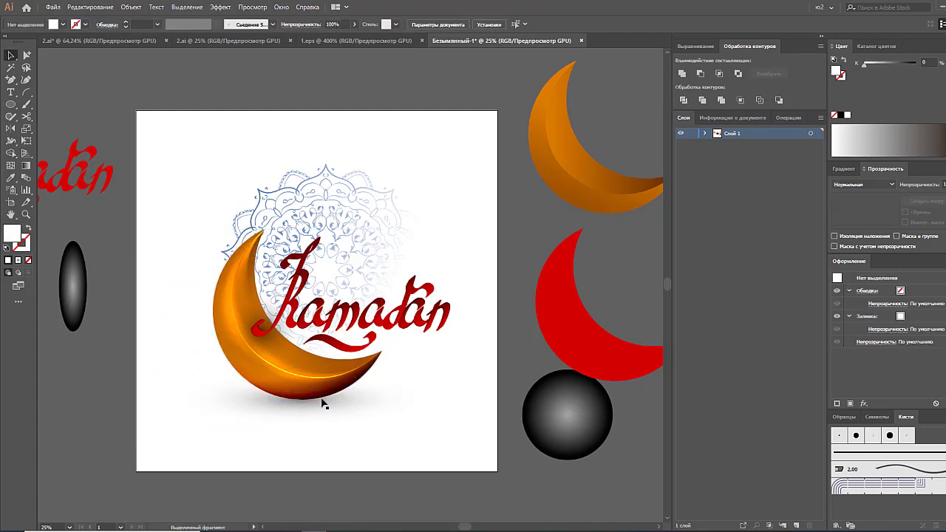
click(263, 387)
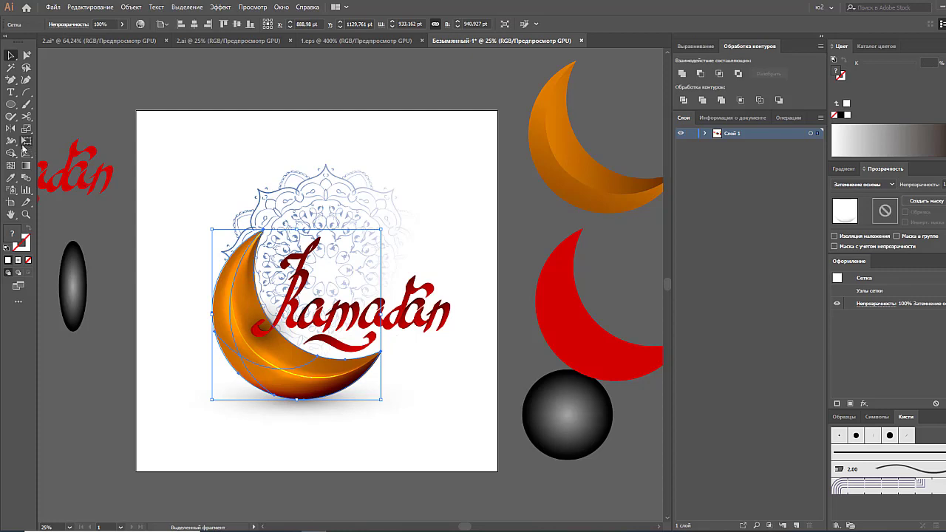
click(12, 167)
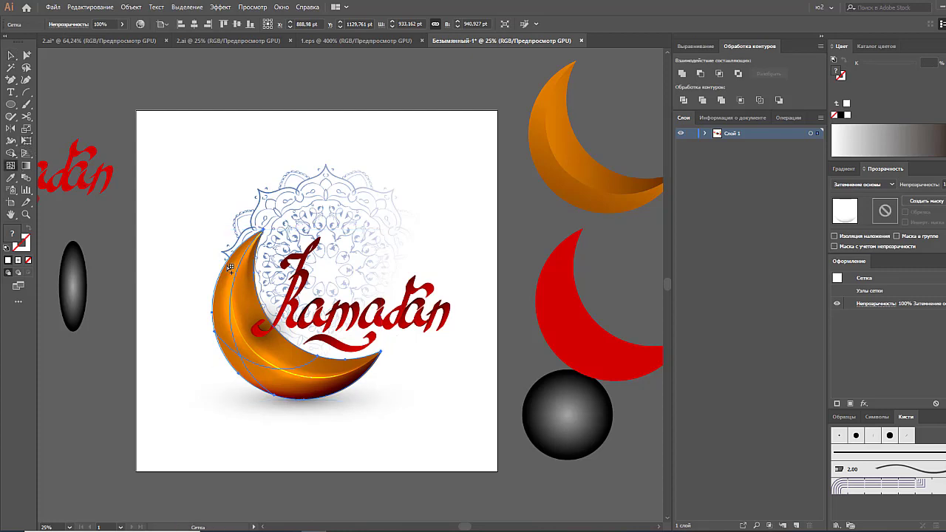
click(230, 266)
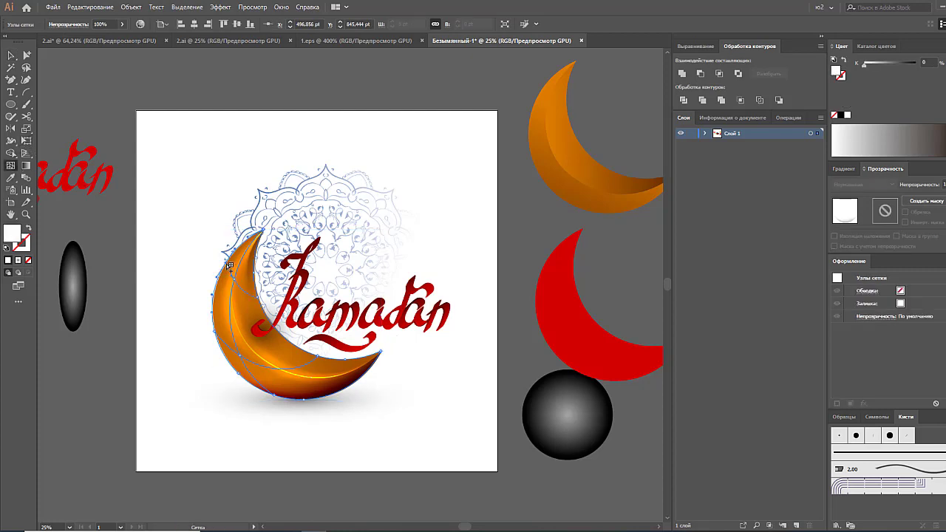
Select a mesh point on the golden moon and tint it light grey.
key(v)
click(286, 231)
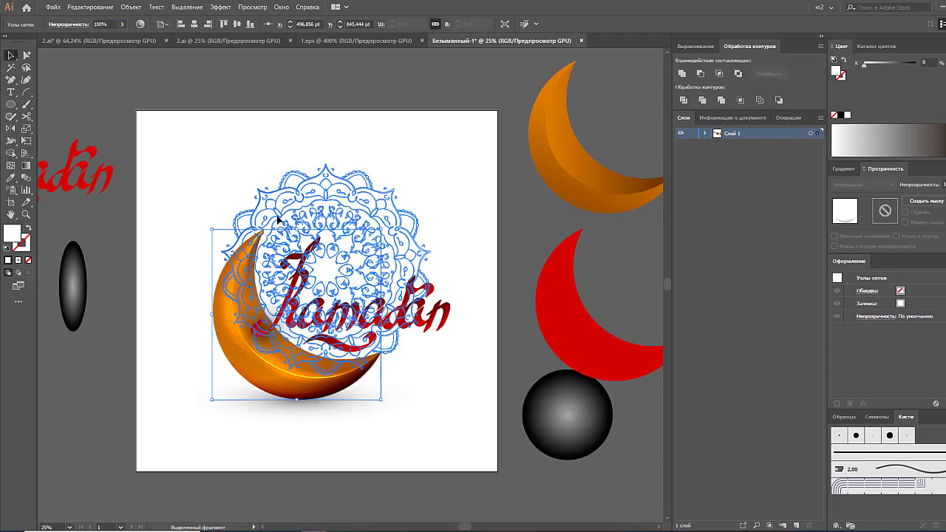
key(ctrl+h)
click(287, 232)
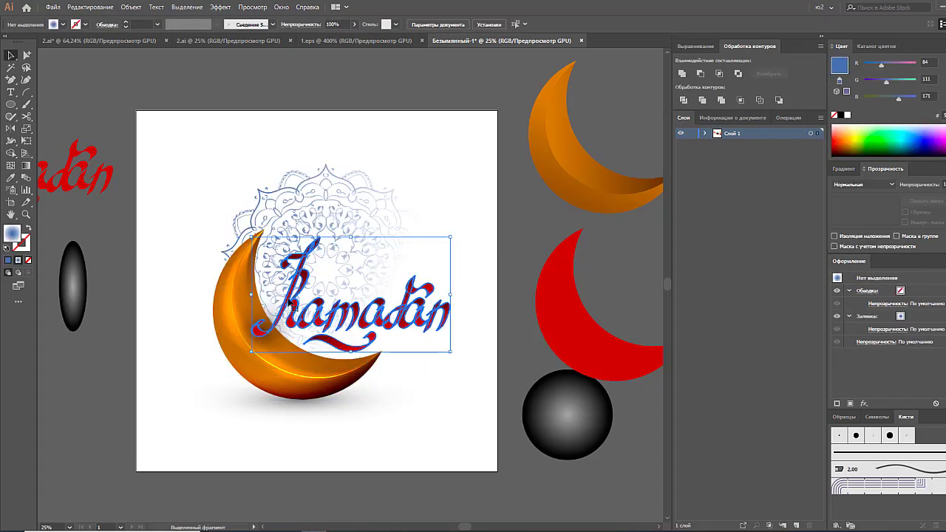
click(318, 340)
click(275, 337)
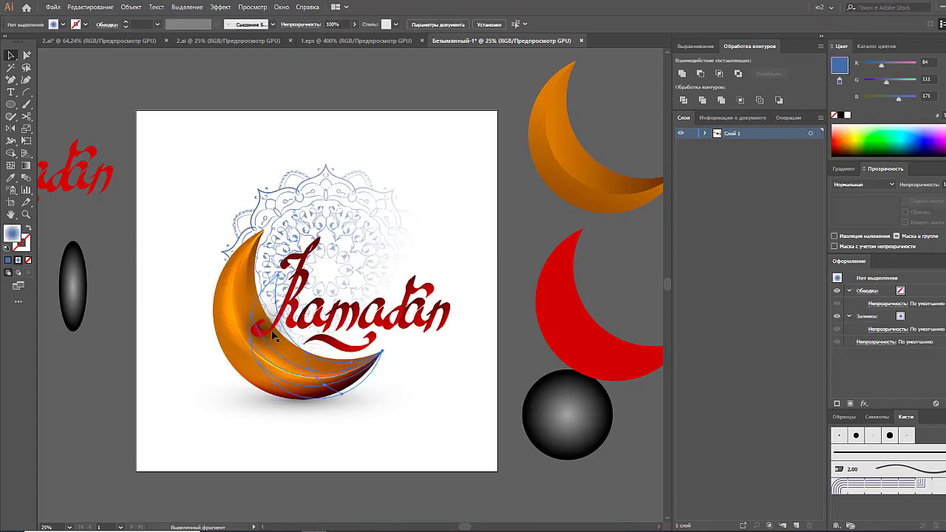
key(ctrl+shift+a)
click(227, 288)
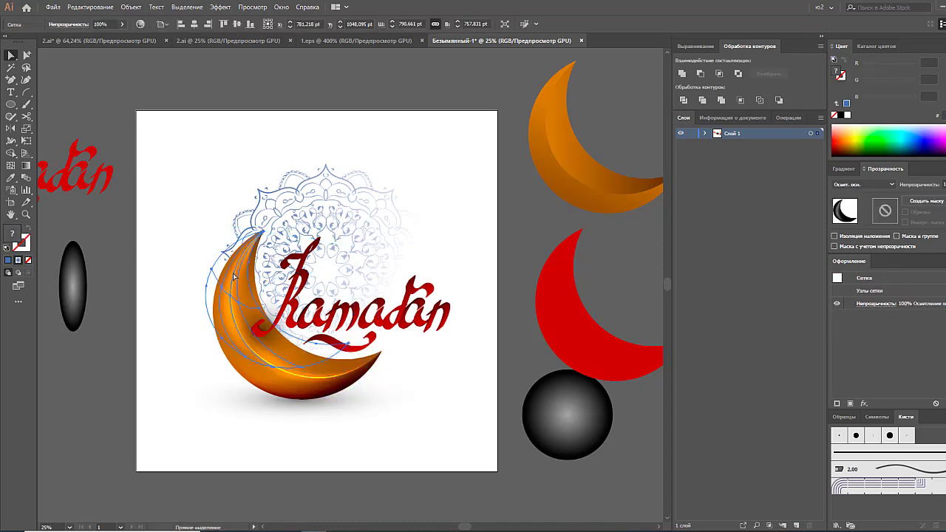
click(229, 270)
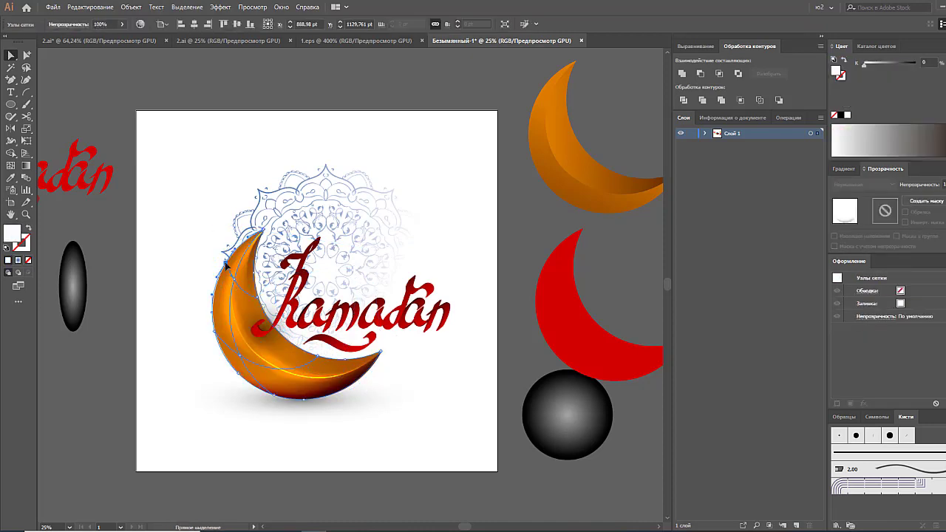
click(228, 266)
drag(866, 65, 874, 66)
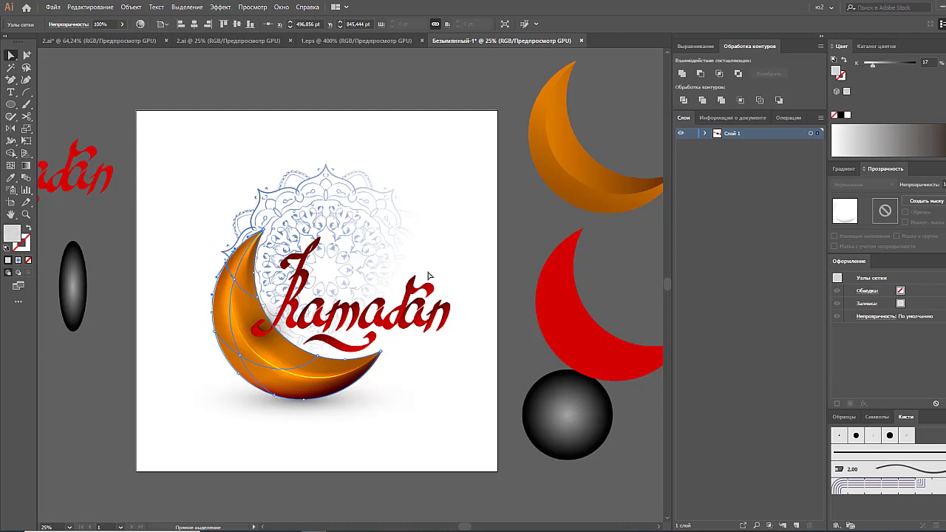
Tint two more moon mesh points light and faint grey.
click(261, 297)
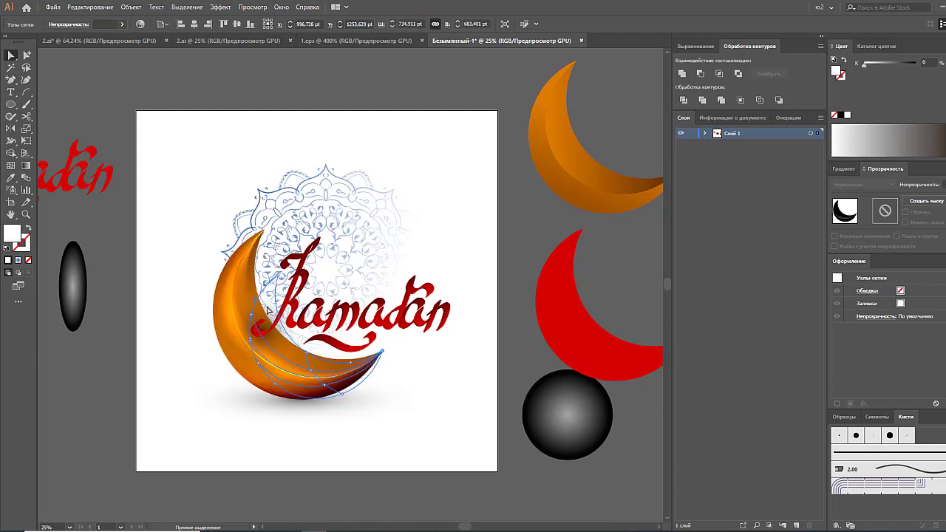
click(266, 309)
click(263, 305)
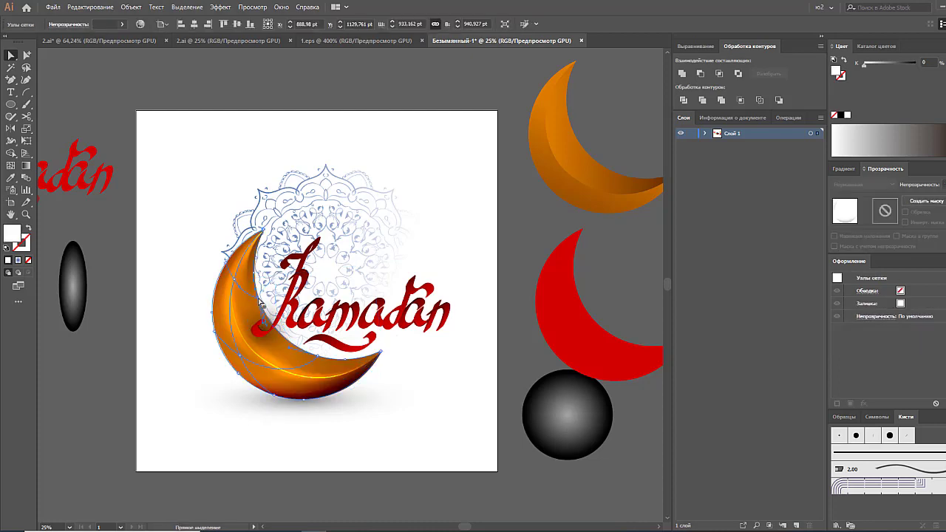
click(260, 302)
click(880, 65)
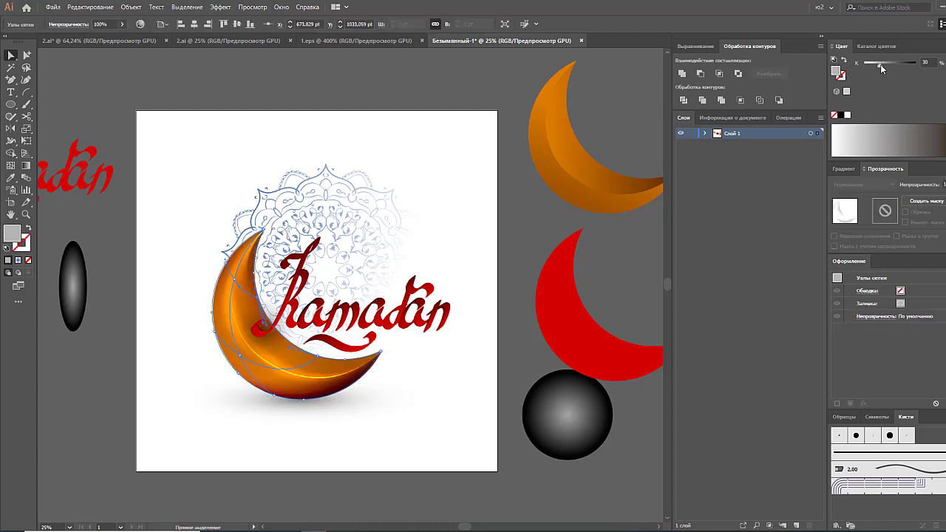
click(317, 357)
drag(878, 65, 871, 65)
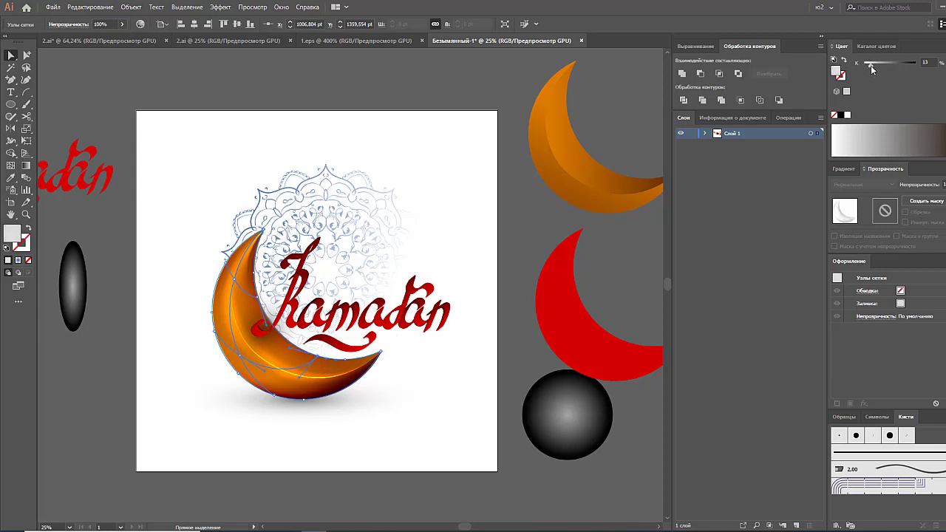
Add a new mesh line across the moon and darken a lower point to dark grey.
click(12, 171)
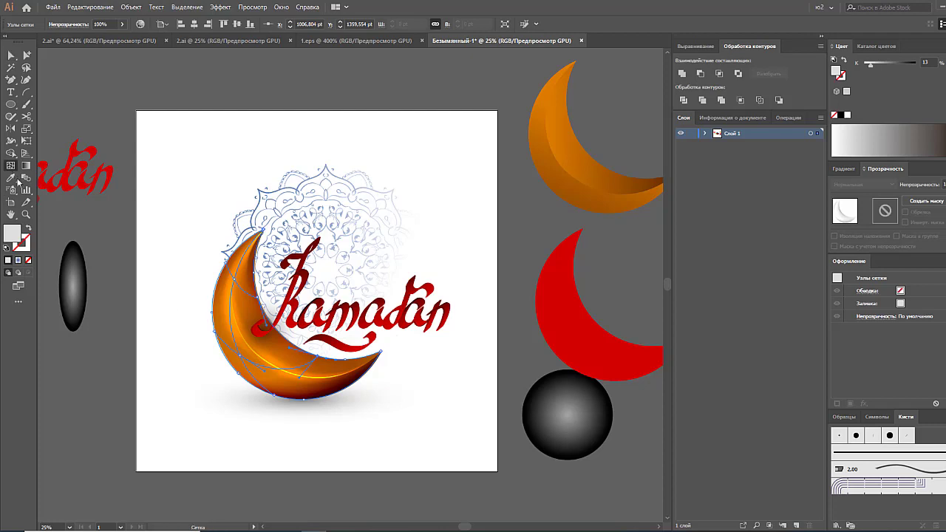
click(303, 370)
key(a)
drag(871, 65, 857, 65)
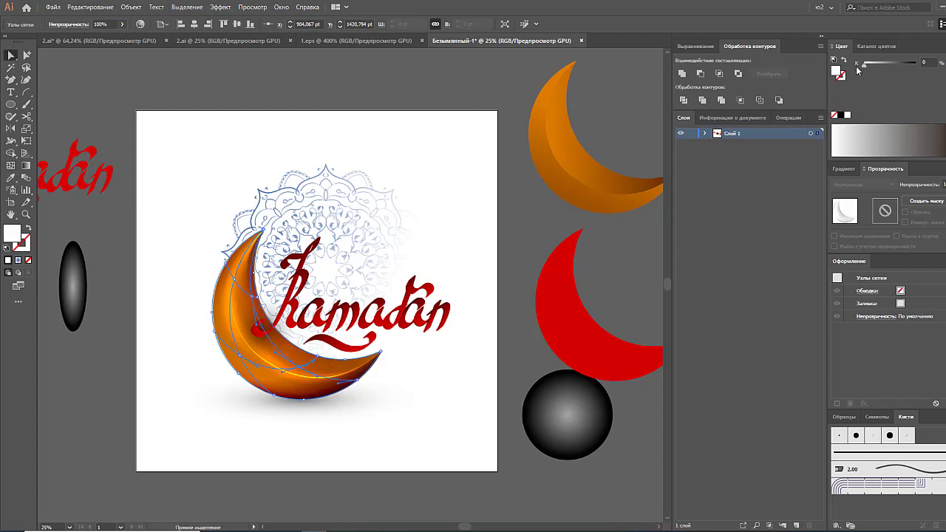
click(316, 357)
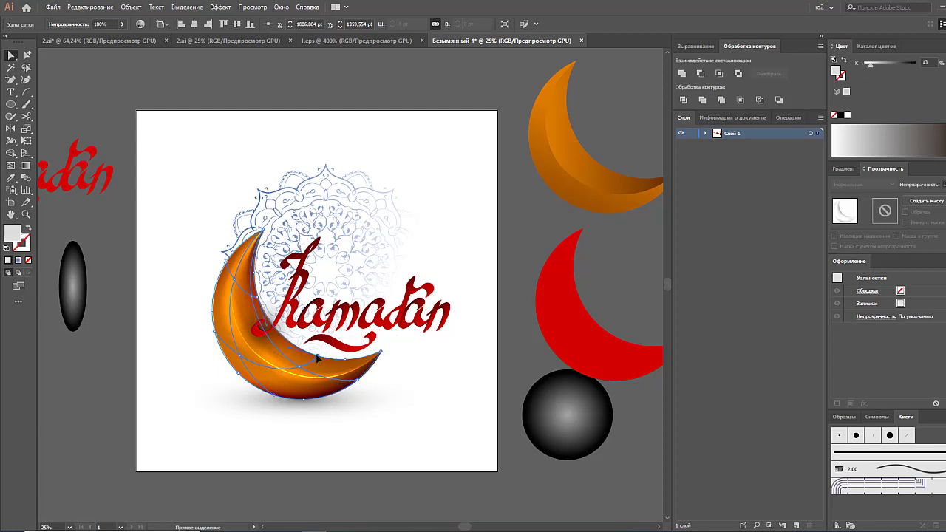
click(363, 385)
click(362, 400)
click(321, 395)
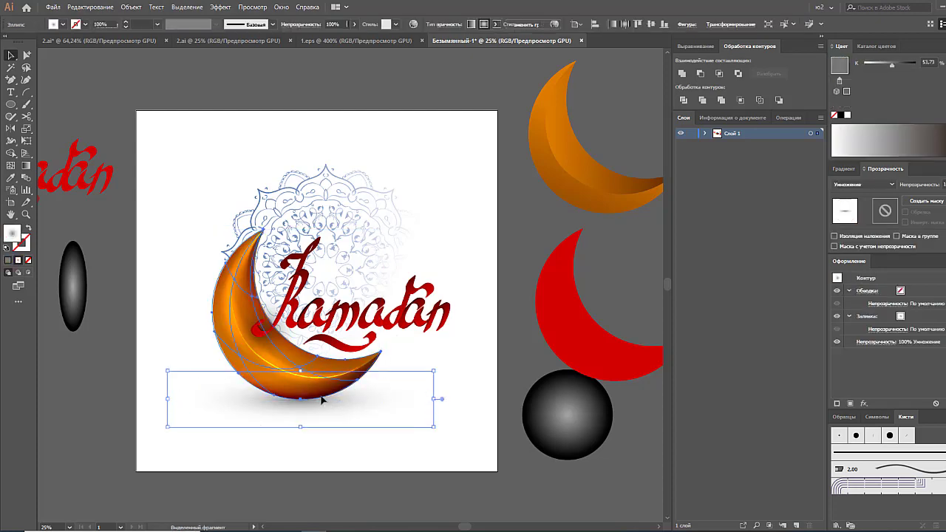
click(382, 356)
click(898, 64)
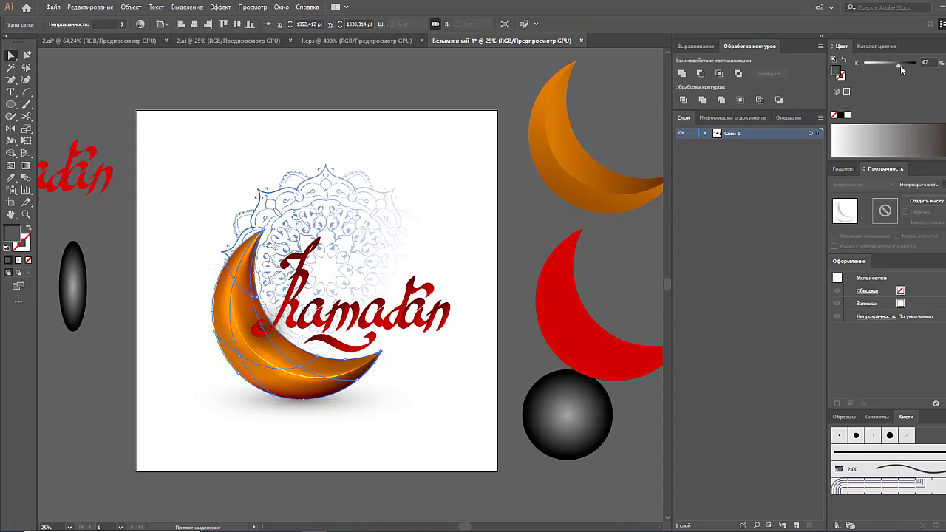
Set another lower mesh node to about 31% black to deepen the moon's shading.
click(357, 418)
click(382, 360)
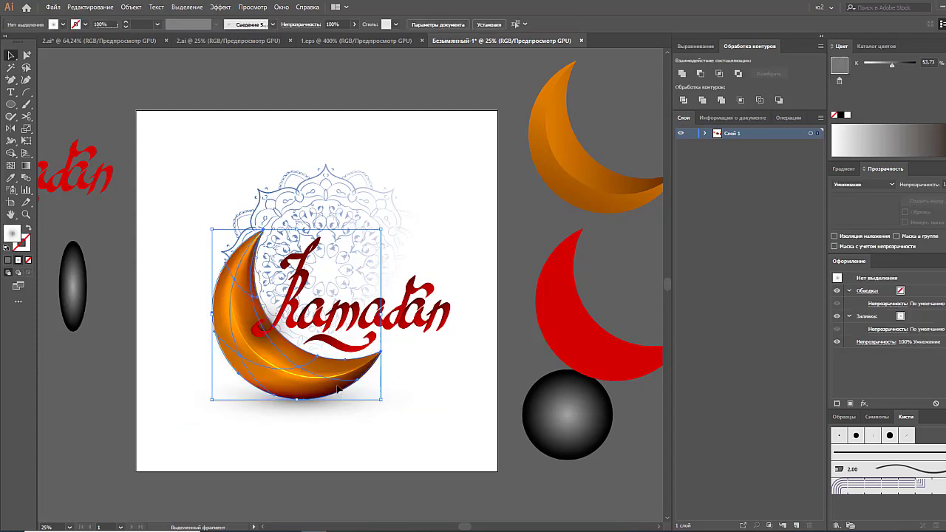
click(386, 358)
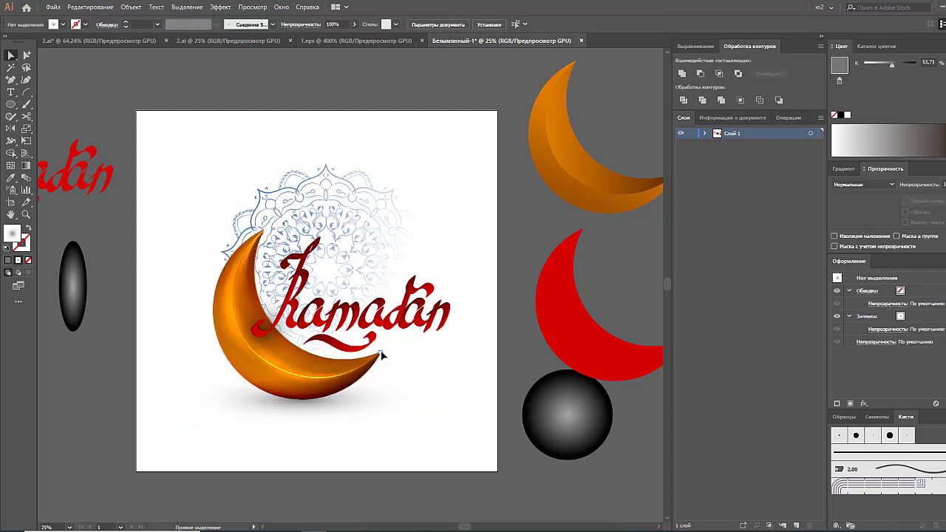
click(364, 373)
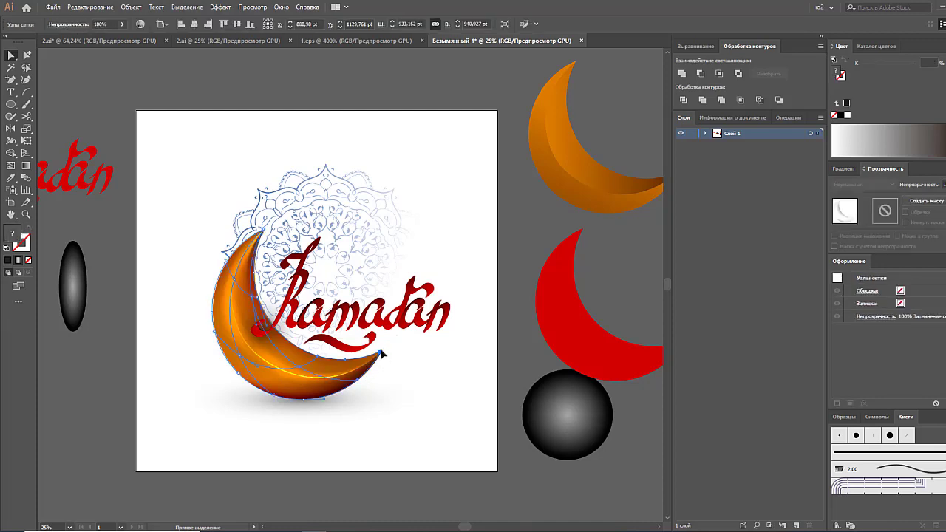
click(382, 355)
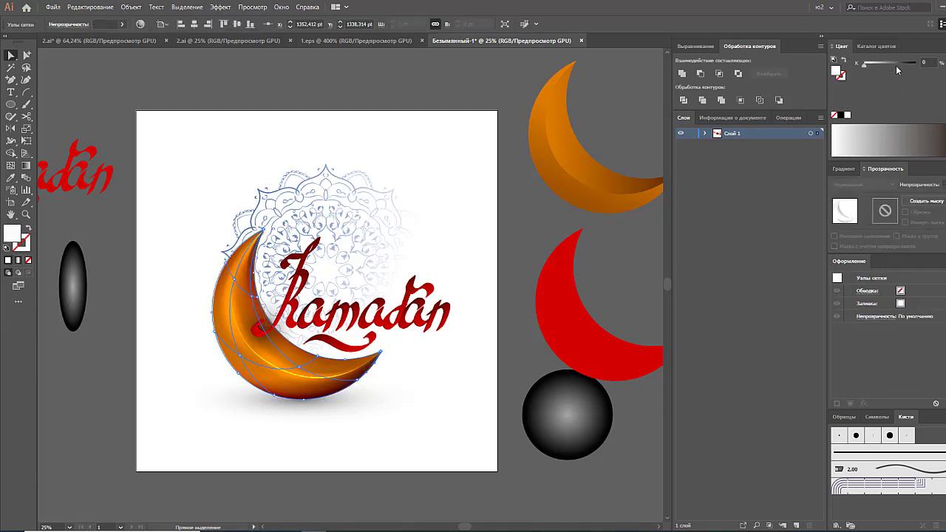
mouse_move(896, 65)
mouse_down()
mouse_move(911, 66)
mouse_move(880, 66)
mouse_up()
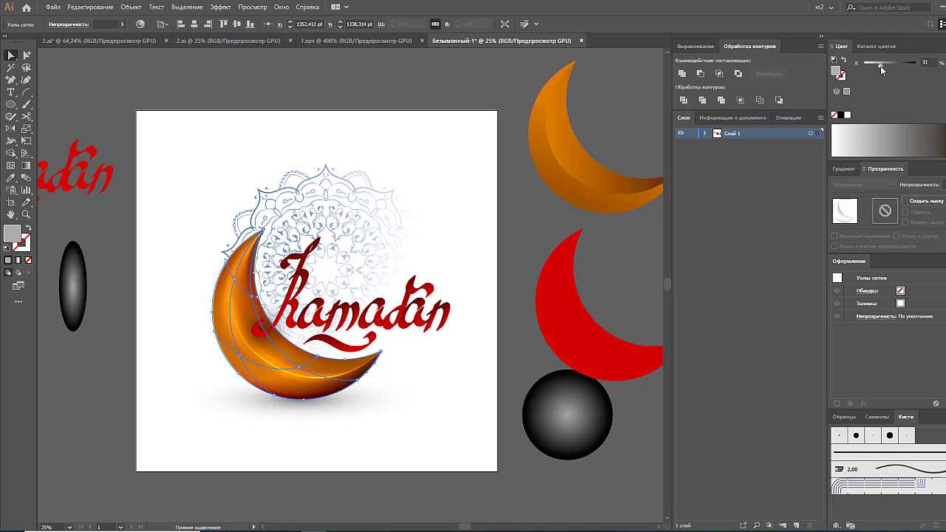
click(499, 386)
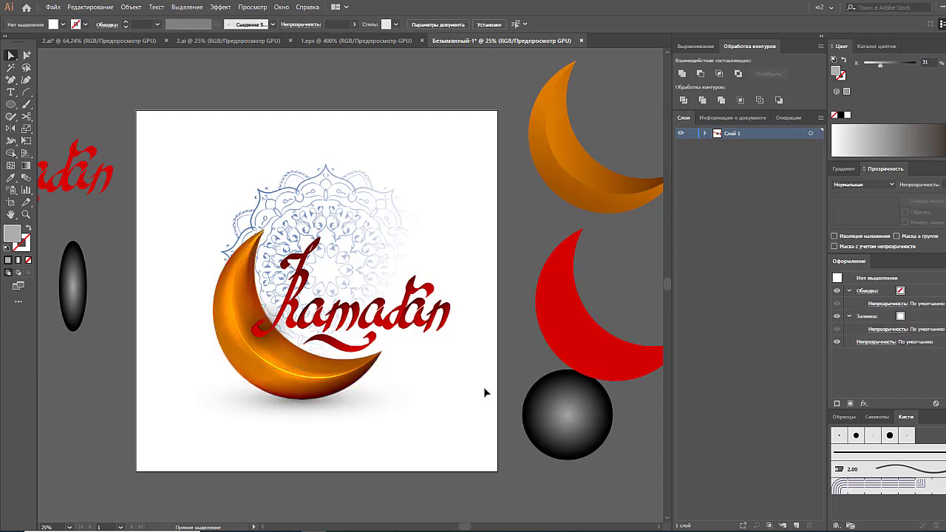
Paste two copies of the Arabic calligraphy and rotate one about 20° clockwise.
key(ctrl+v)
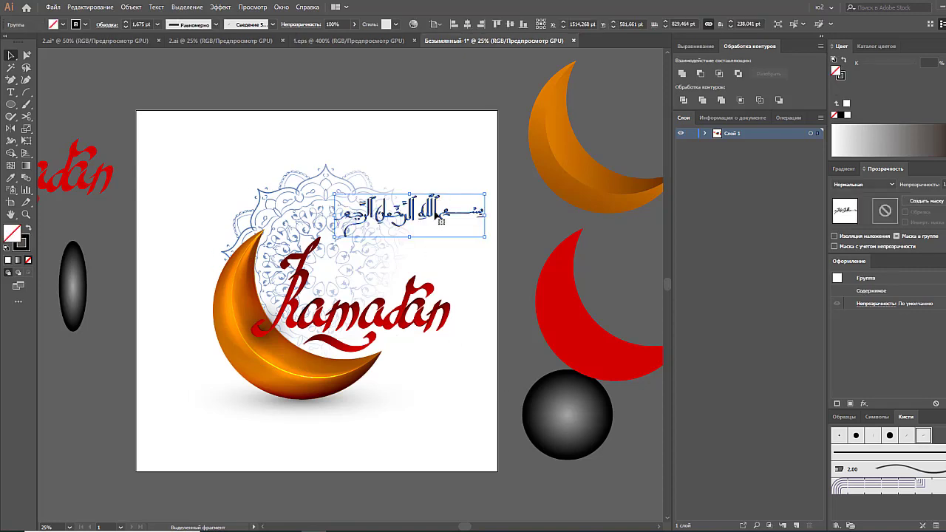
drag(440, 216, 307, 430)
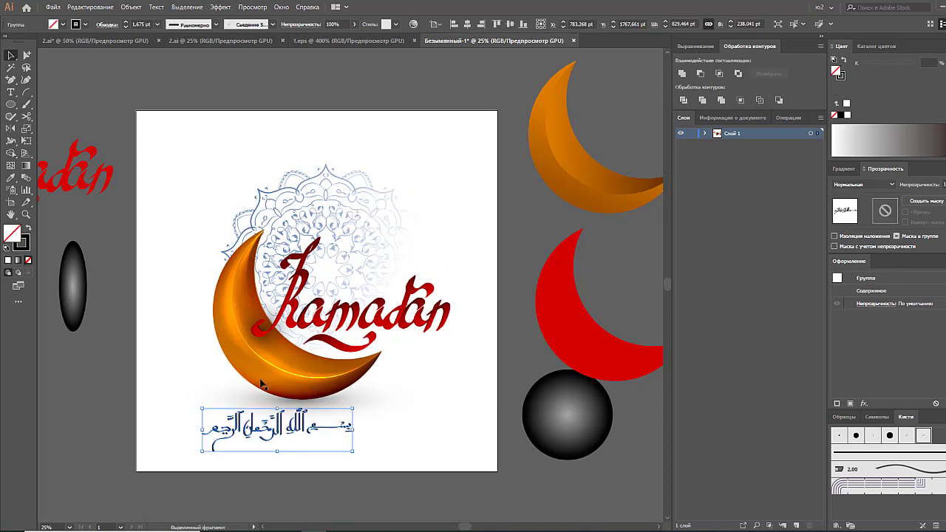
key(ctrl+v)
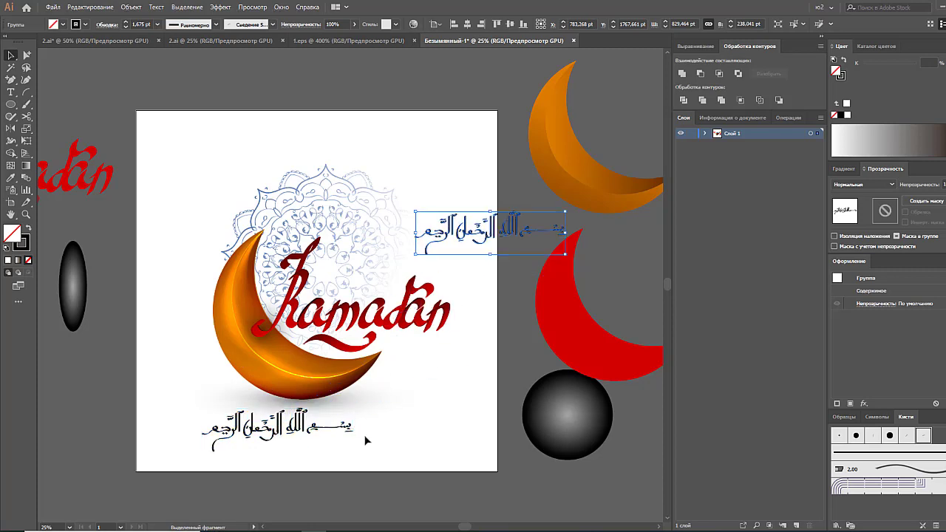
click(352, 424)
drag(356, 405, 357, 435)
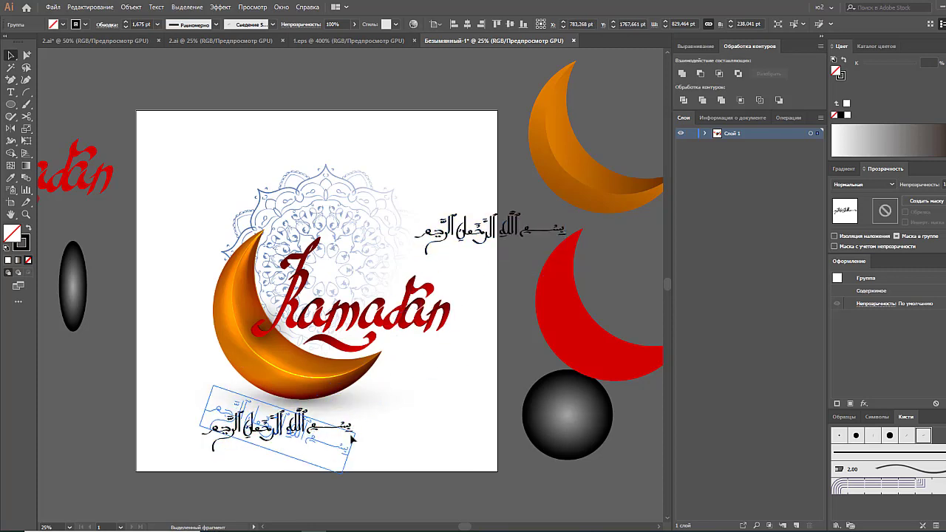
Fill the rotated calligraphy white in RGB and scale it onto the crescent's lower part.
click(847, 102)
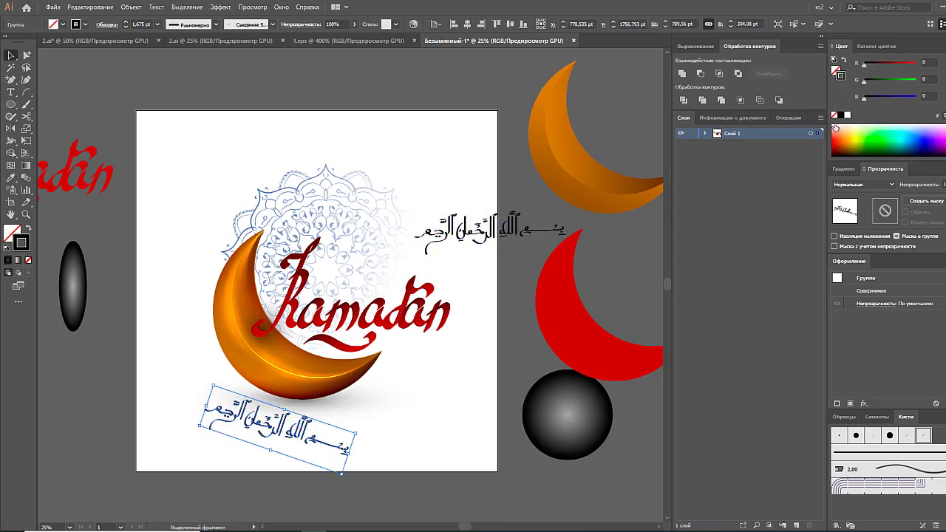
click(848, 115)
drag(333, 449, 292, 378)
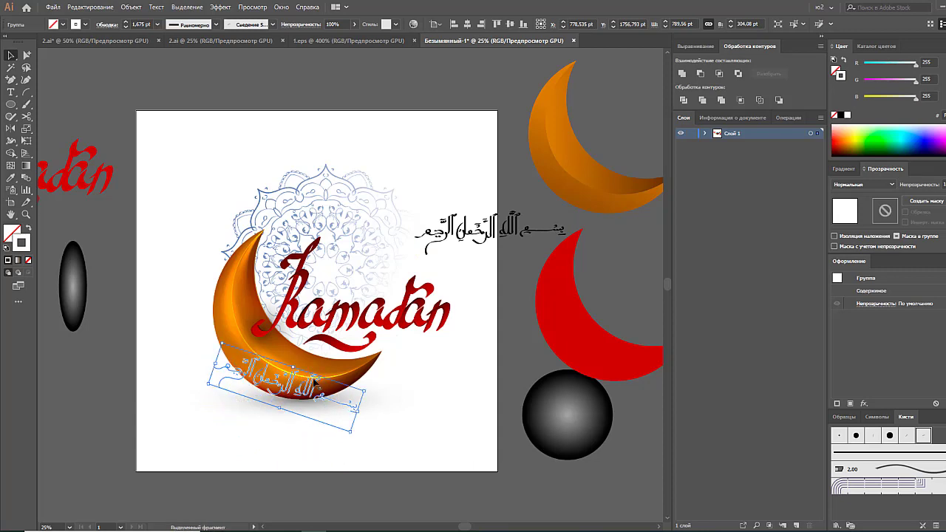
drag(335, 425, 320, 414)
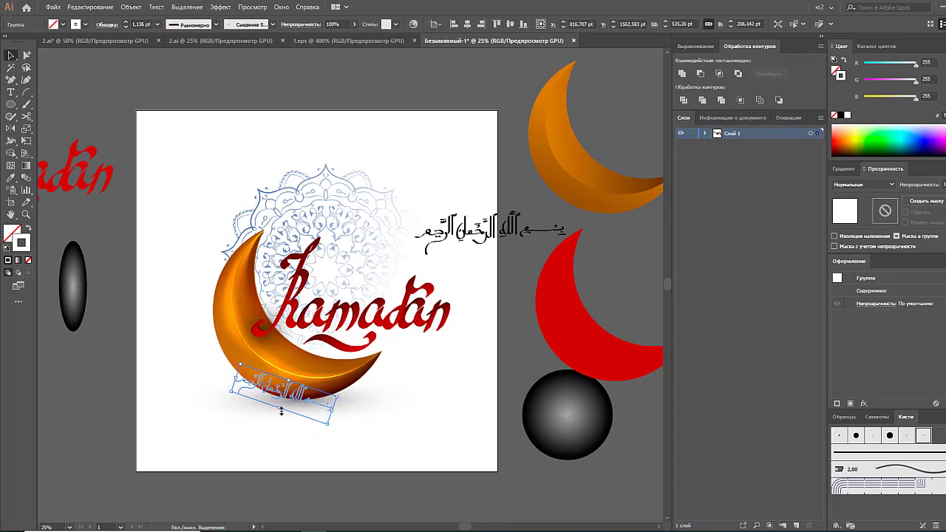
Apply an Arc warp with -26% bend and slight vertical distortion to the calligraphy.
click(253, 6)
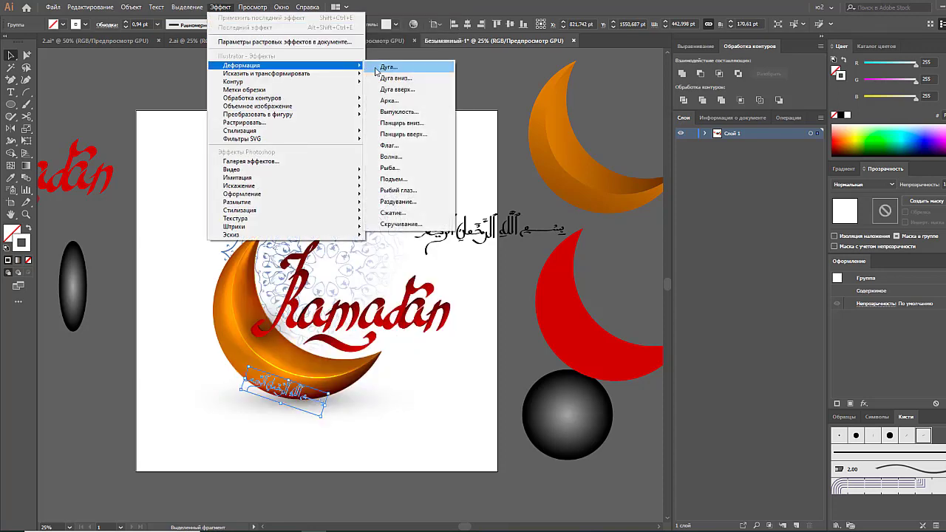
click(384, 65)
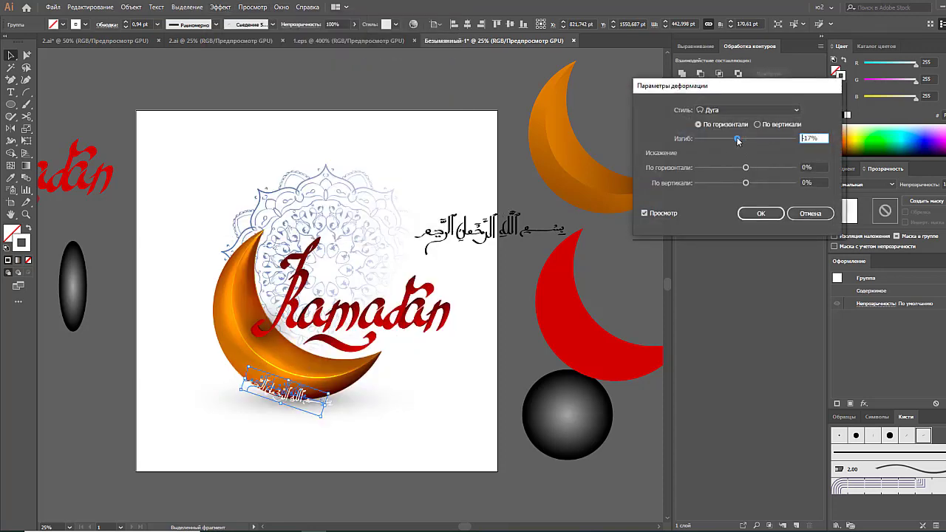
drag(739, 141, 732, 170)
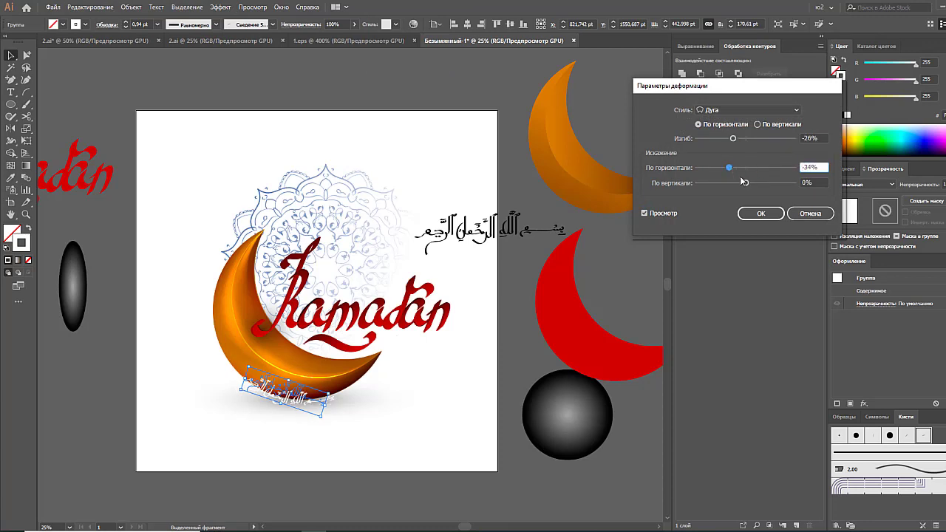
mouse_move(743, 183)
mouse_down()
mouse_move(767, 186)
mouse_move(738, 186)
mouse_up()
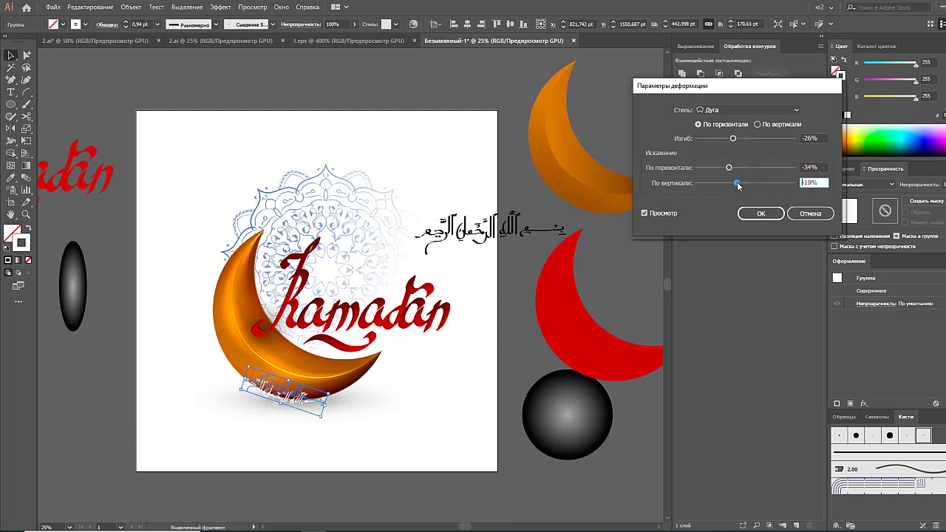
click(763, 214)
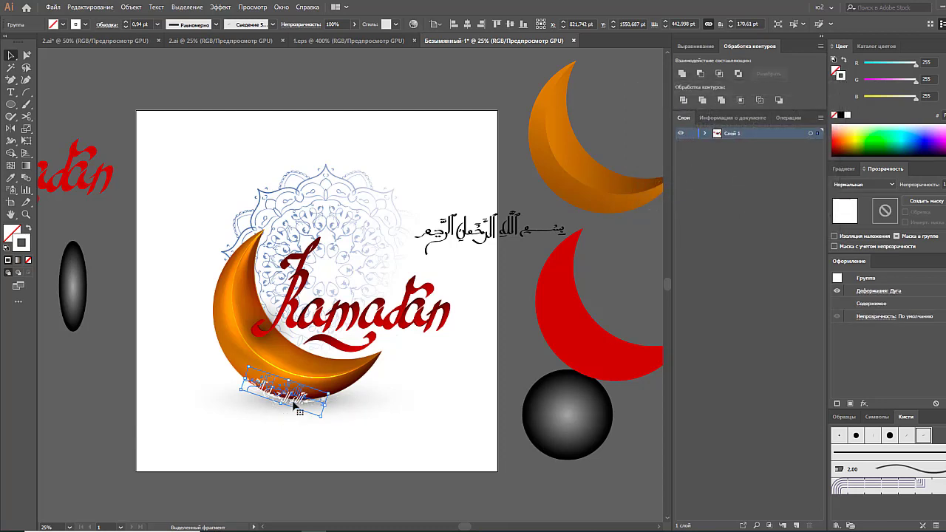
drag(294, 404, 301, 401)
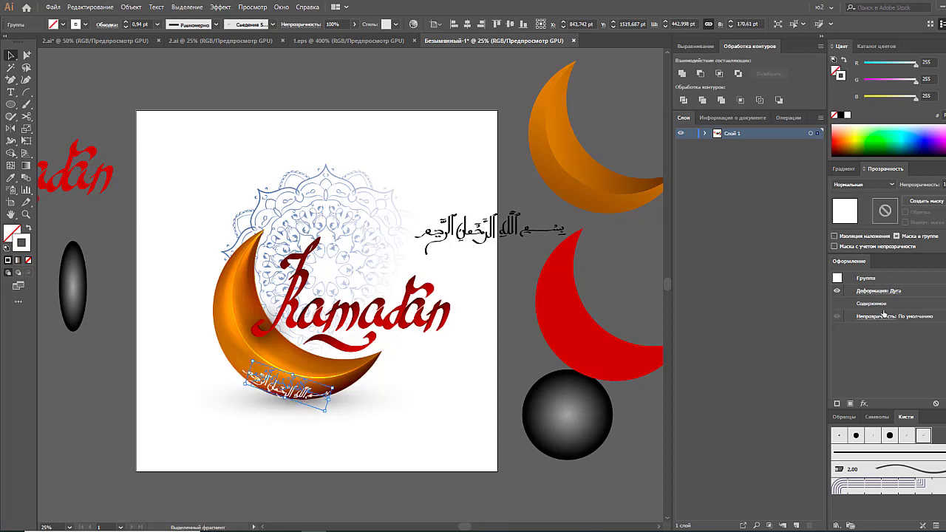
Check the arc-warped calligraphy on the crescent by toggling its selection.
click(503, 390)
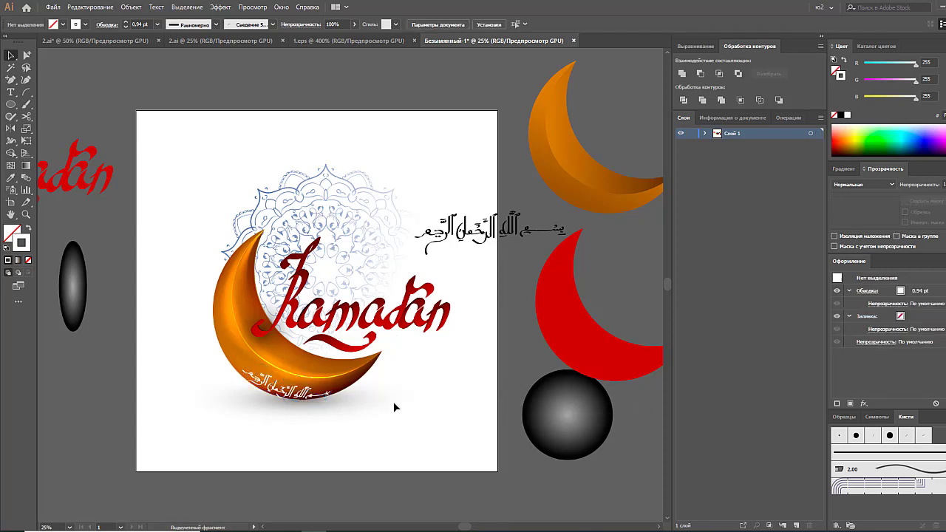
click(326, 400)
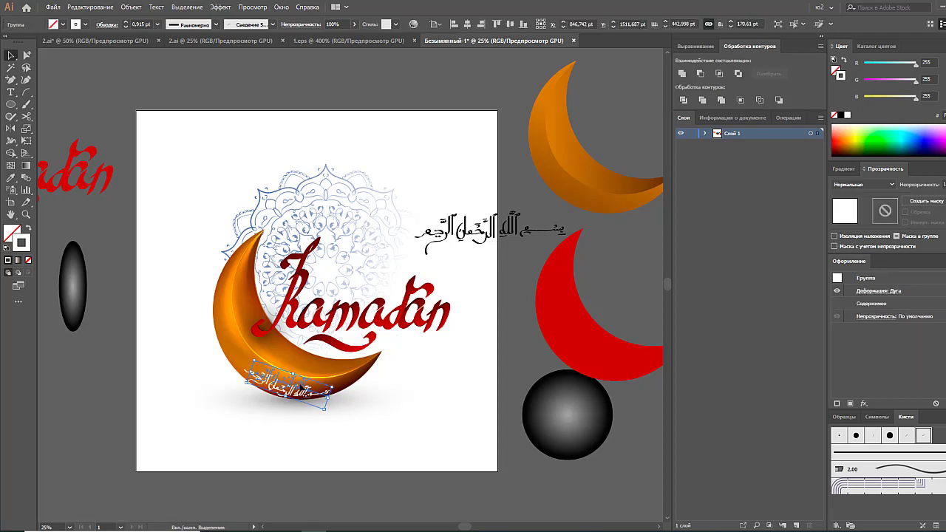
click(383, 448)
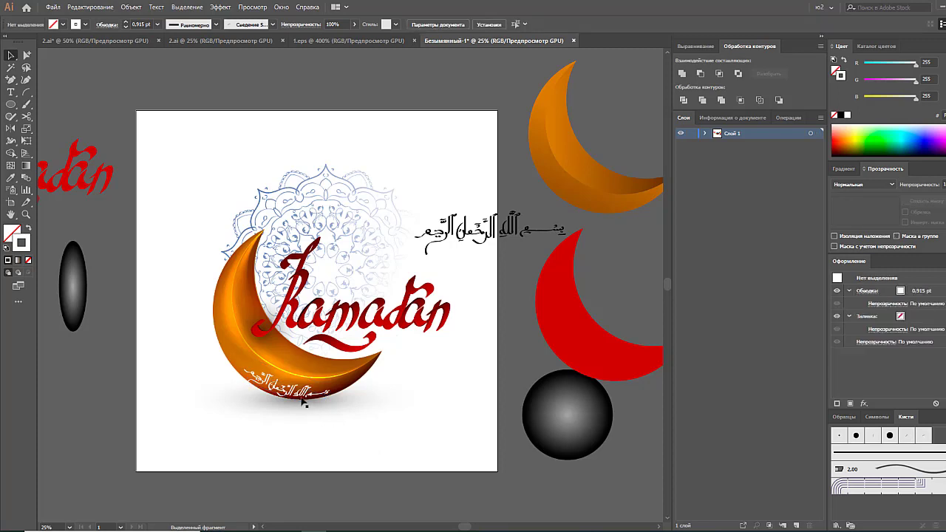
click(304, 402)
click(455, 429)
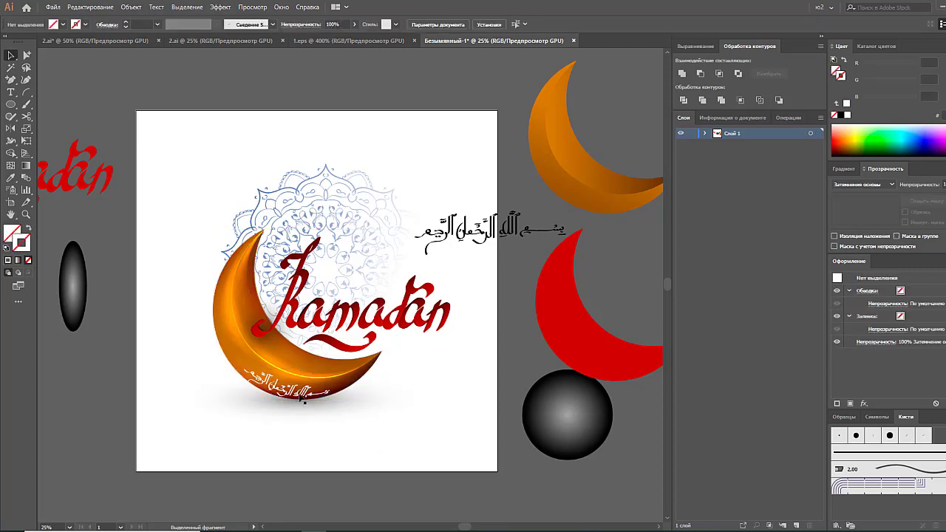
click(304, 404)
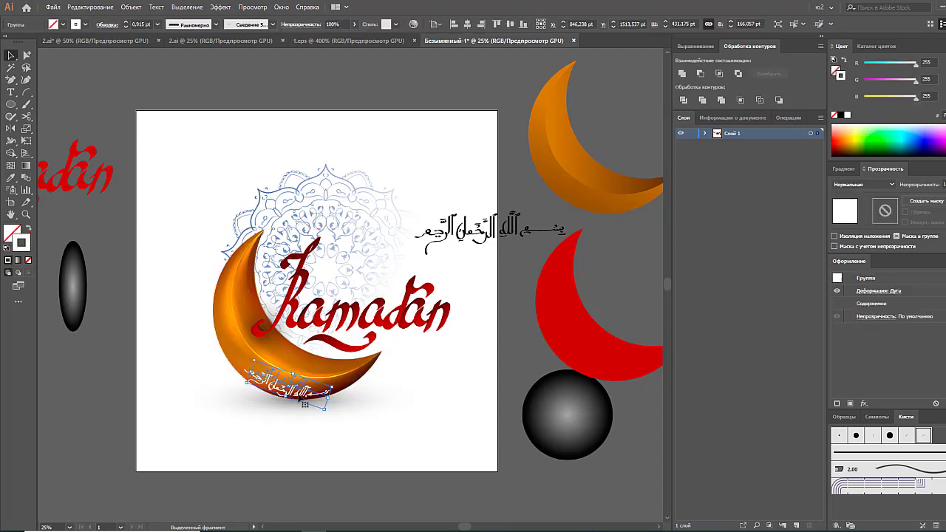
Edit the Arc warp to a -32% bend with deeper vertical distortion.
click(870, 292)
mouse_move(738, 185)
mouse_down()
mouse_move(755, 188)
mouse_move(731, 185)
mouse_move(725, 169)
mouse_move(737, 170)
mouse_move(728, 170)
mouse_up()
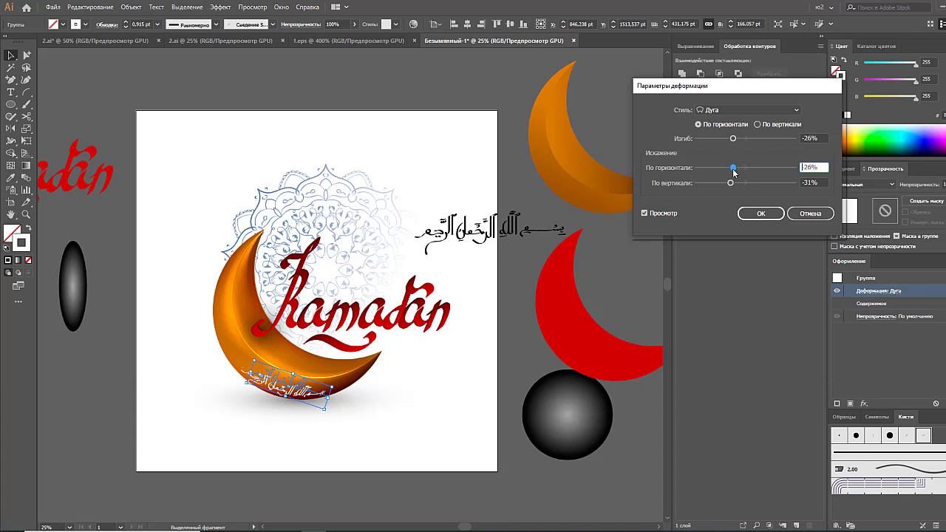
drag(734, 138, 732, 141)
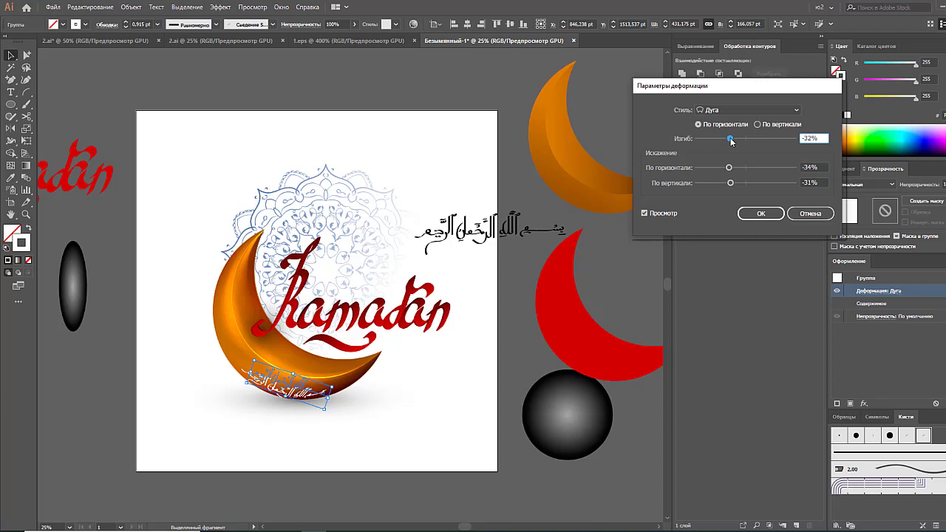
click(755, 213)
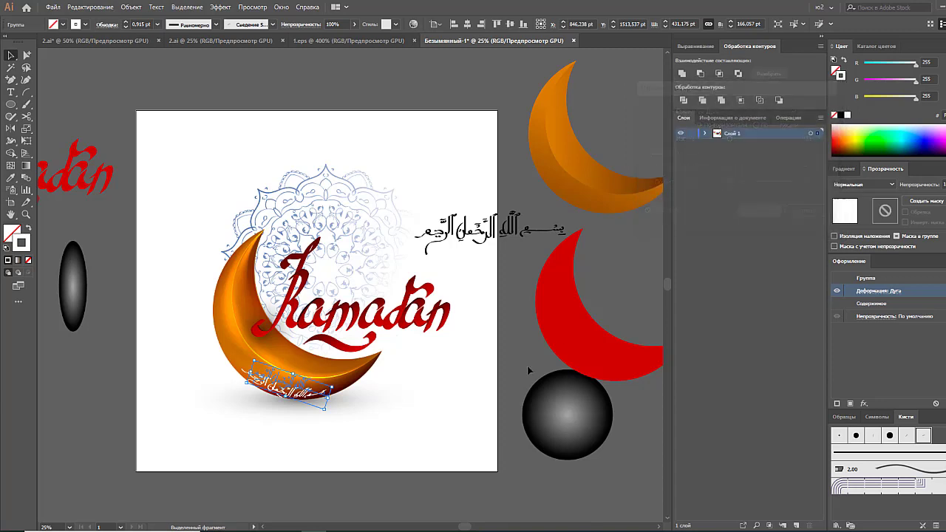
click(387, 450)
click(303, 388)
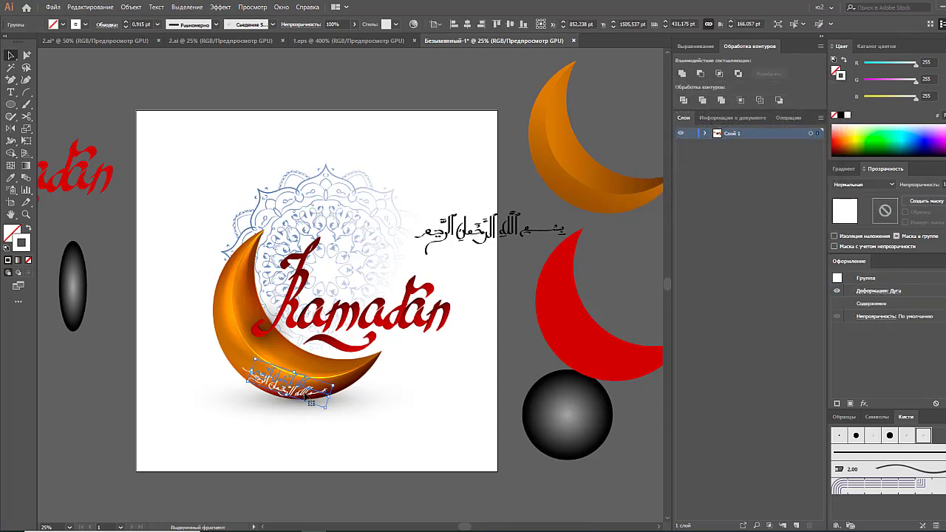
click(312, 428)
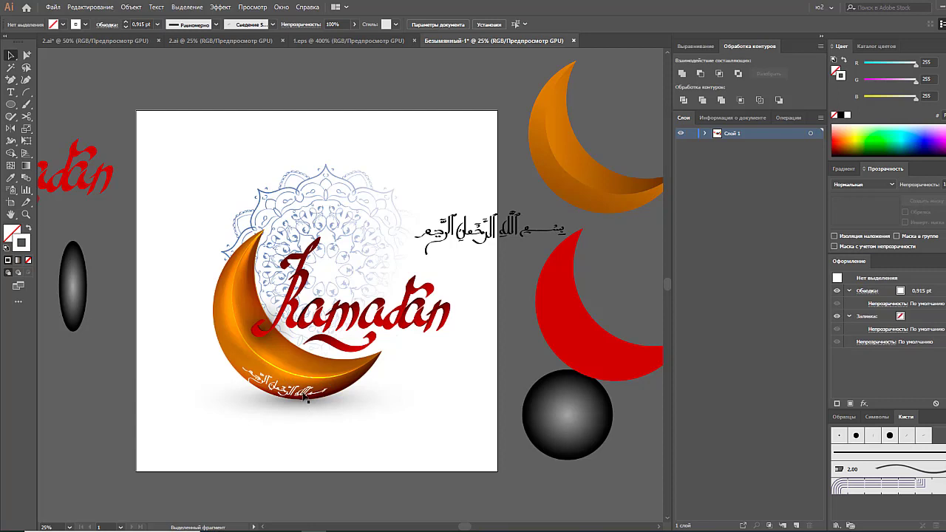
Expand the calligraphy's warp appearance into permanent curved outlines.
click(306, 396)
click(309, 432)
click(292, 397)
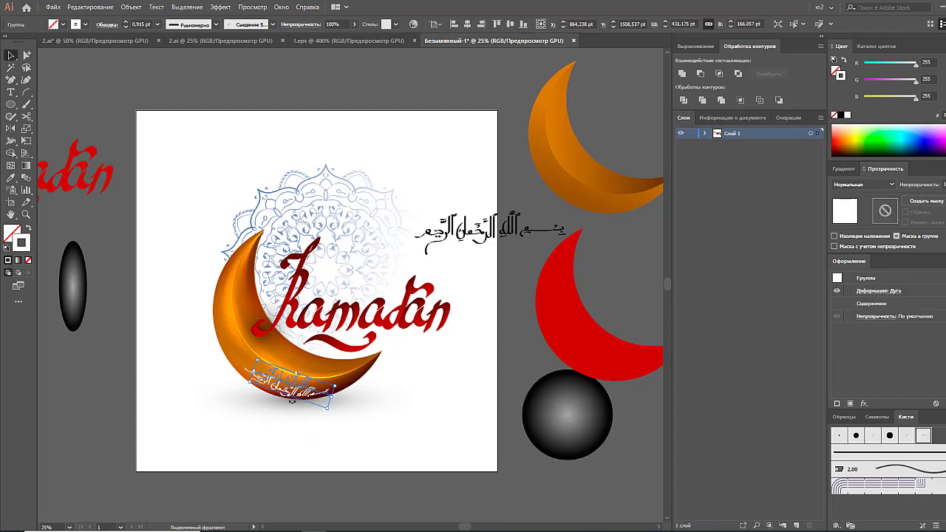
click(303, 434)
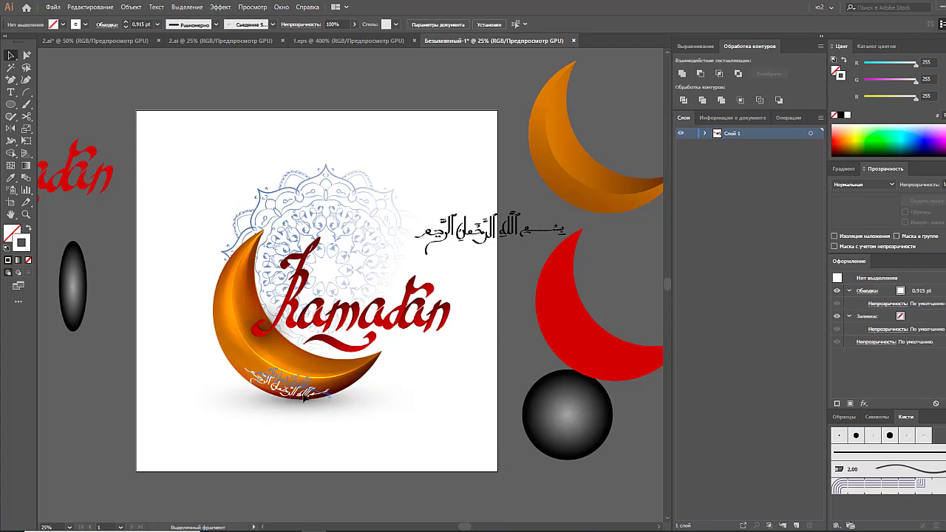
click(272, 376)
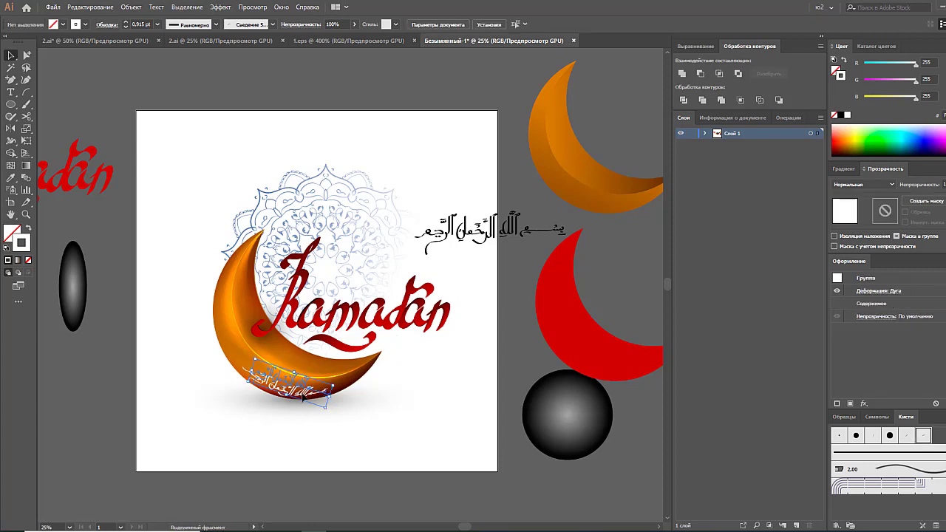
click(131, 7)
click(155, 124)
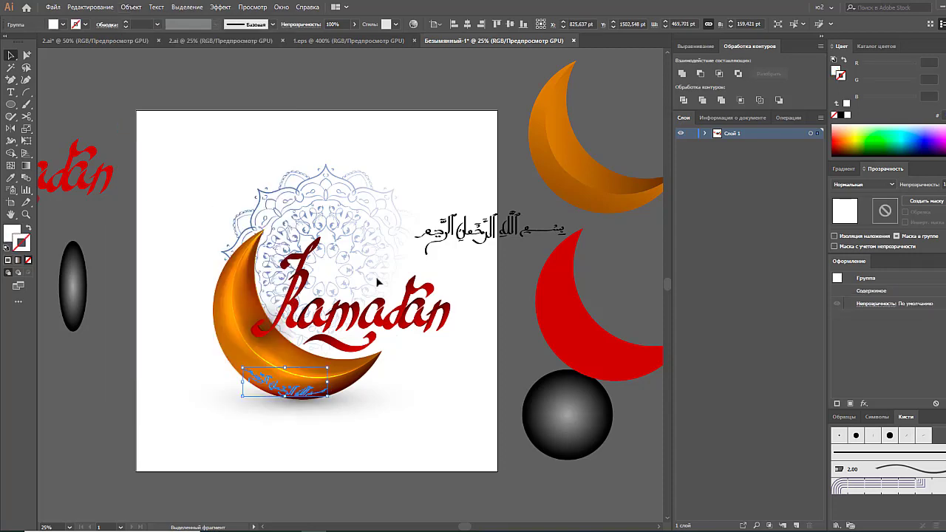
click(252, 7)
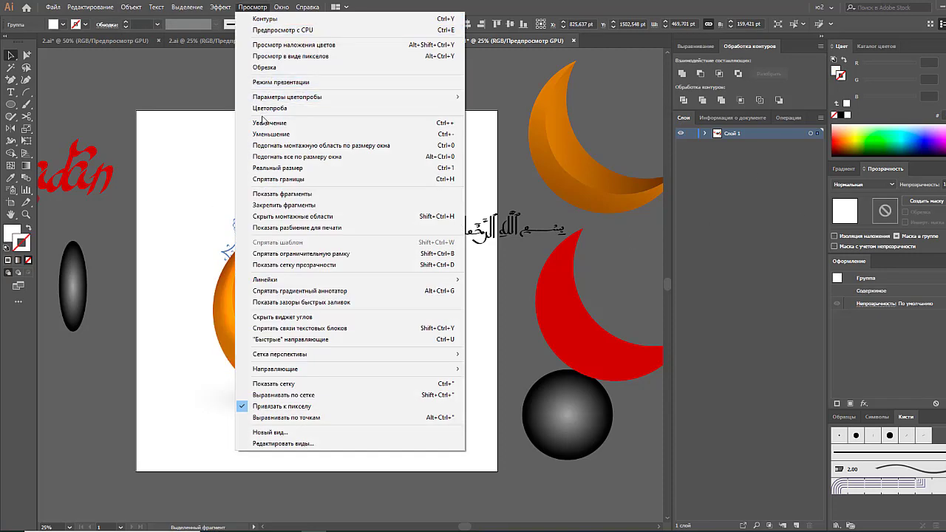
Park the calligraphy on the left pasteboard and show the crescent's path outlines.
click(273, 179)
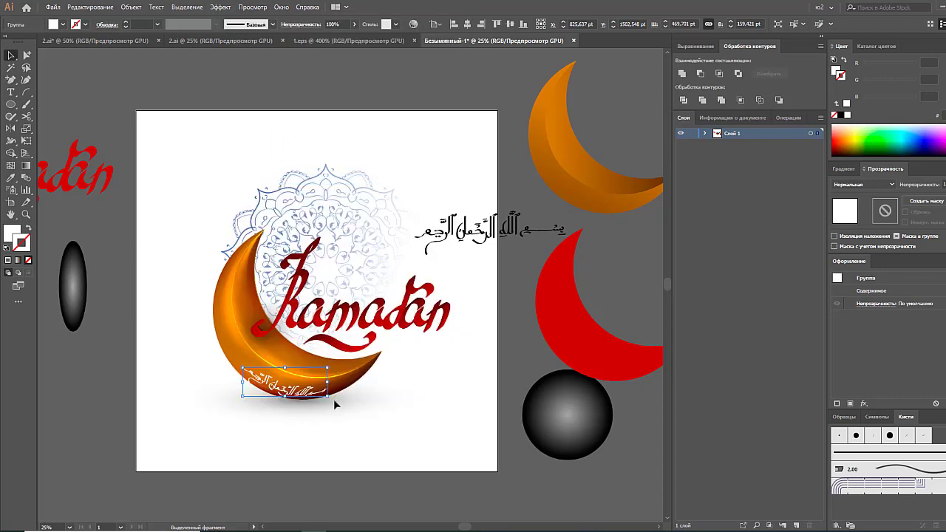
drag(306, 400, 107, 444)
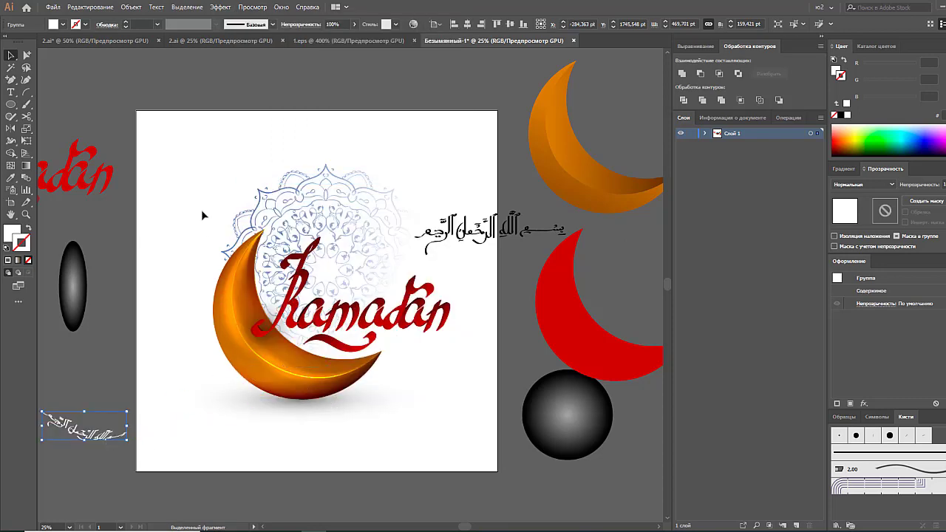
drag(396, 422, 366, 395)
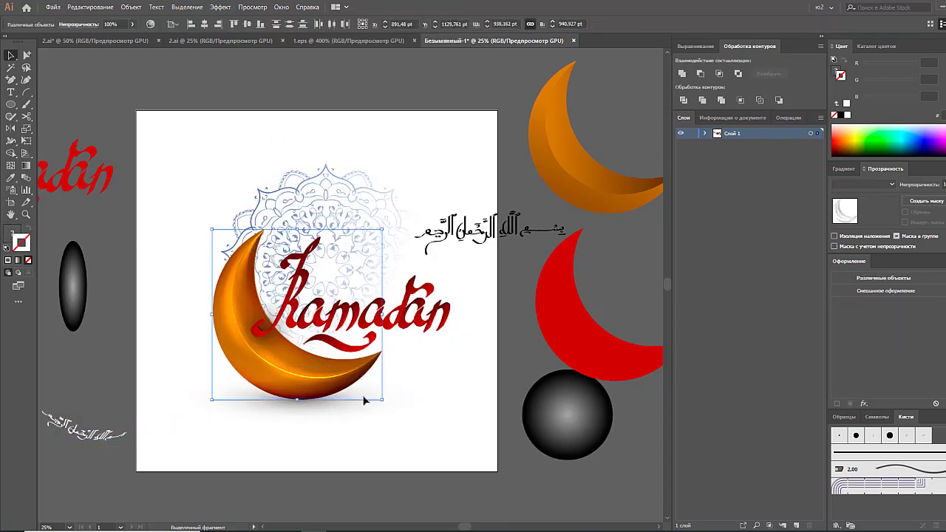
click(254, 9)
click(267, 180)
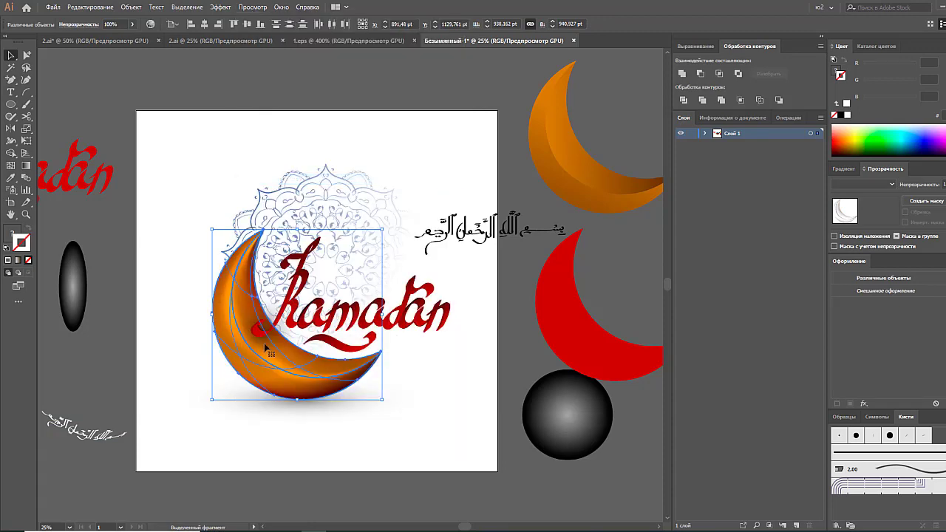
Select the red Ramadan lettering group and move it to the artboard's top.
click(122, 311)
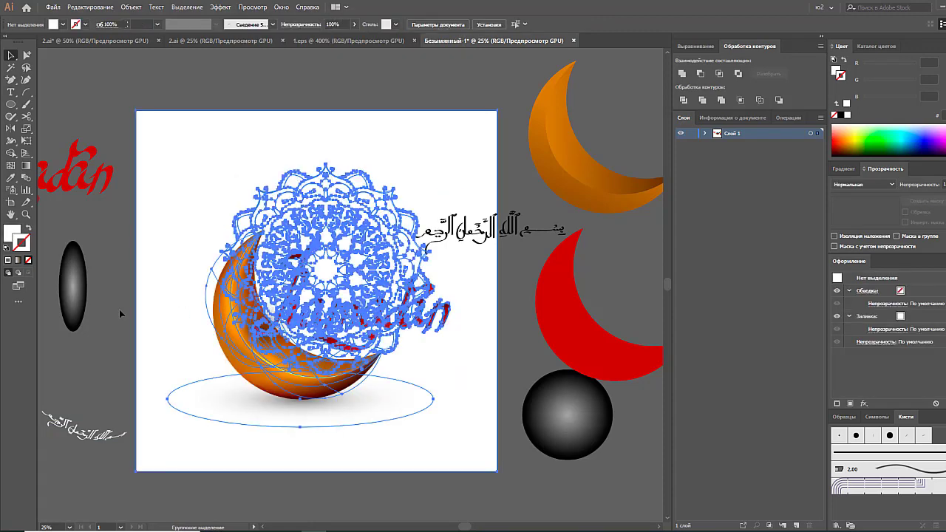
click(321, 211)
click(316, 252)
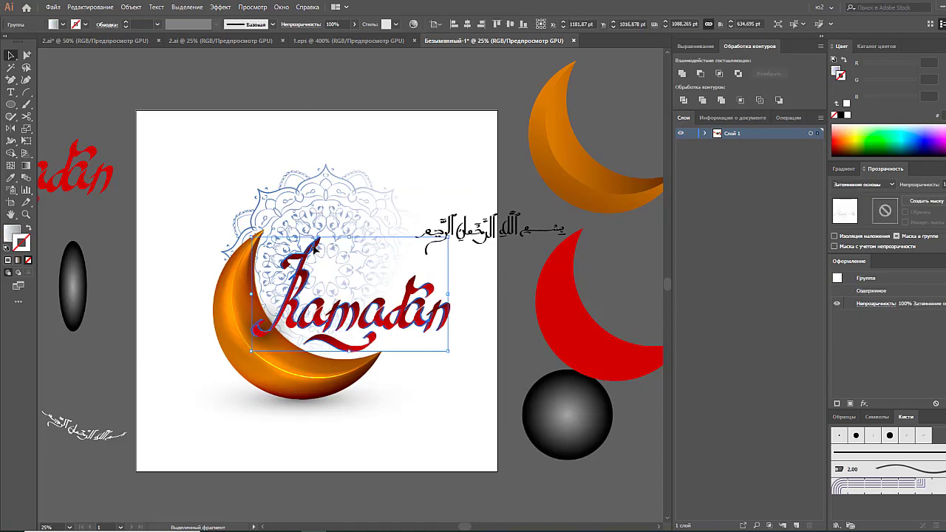
click(316, 252)
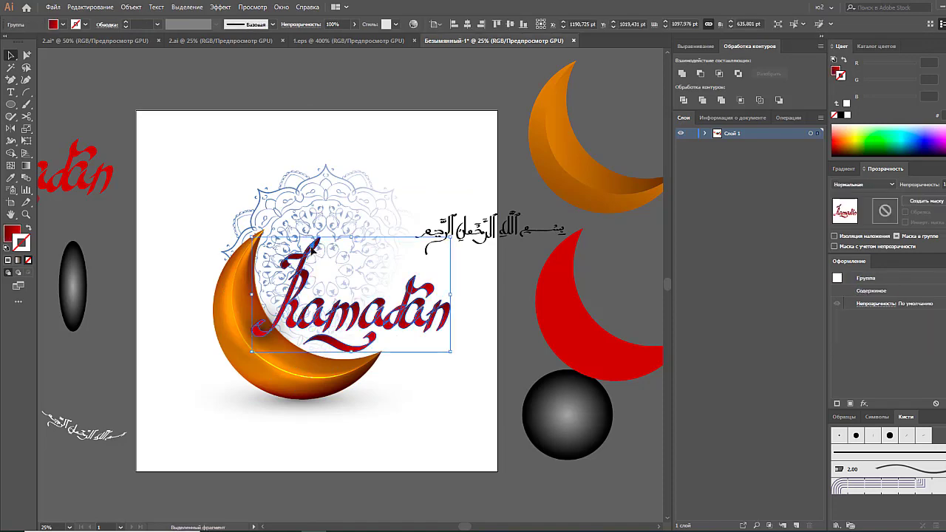
shift+click(392, 193)
click(447, 129)
click(382, 200)
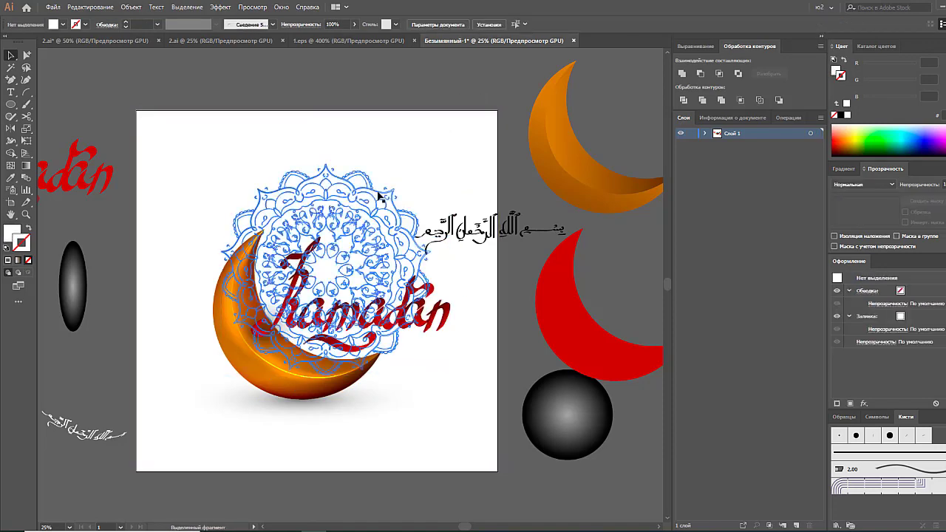
click(302, 290)
click(292, 271)
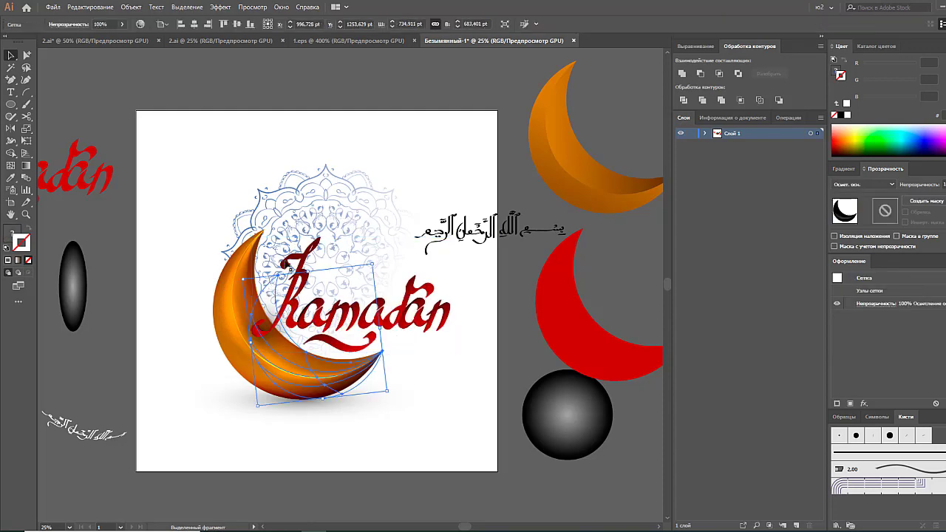
click(337, 267)
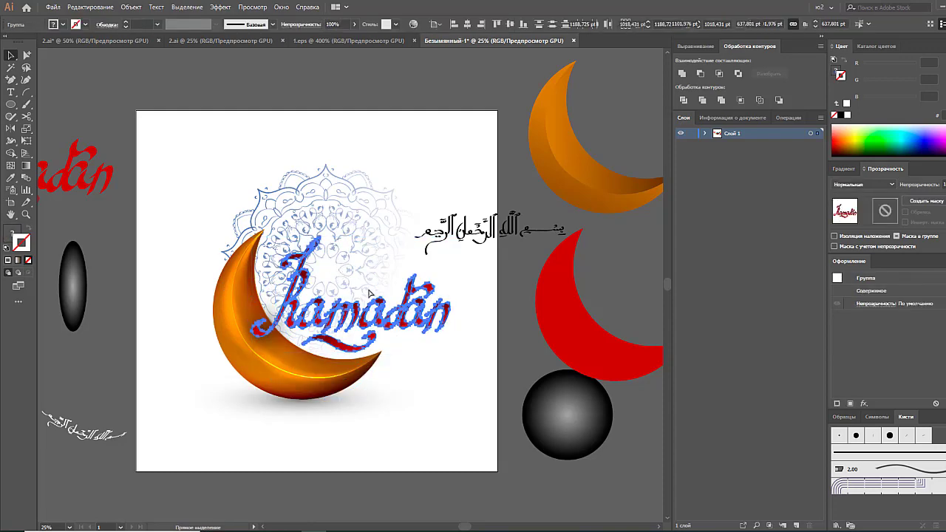
drag(388, 322, 366, 138)
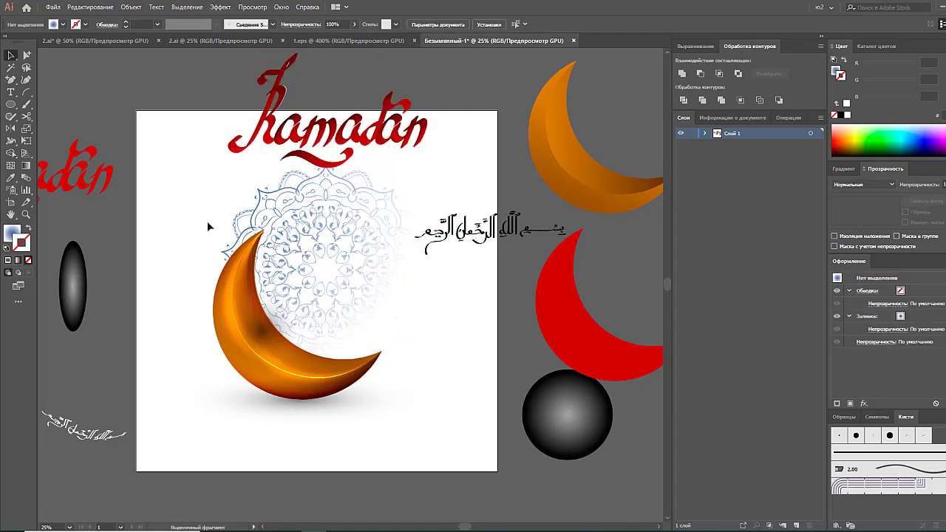
Bring the Ramadan lettering down across the moon and mandala, then deselect.
mouse_move(178, 223)
mouse_down()
mouse_move(299, 355)
mouse_move(389, 418)
mouse_up()
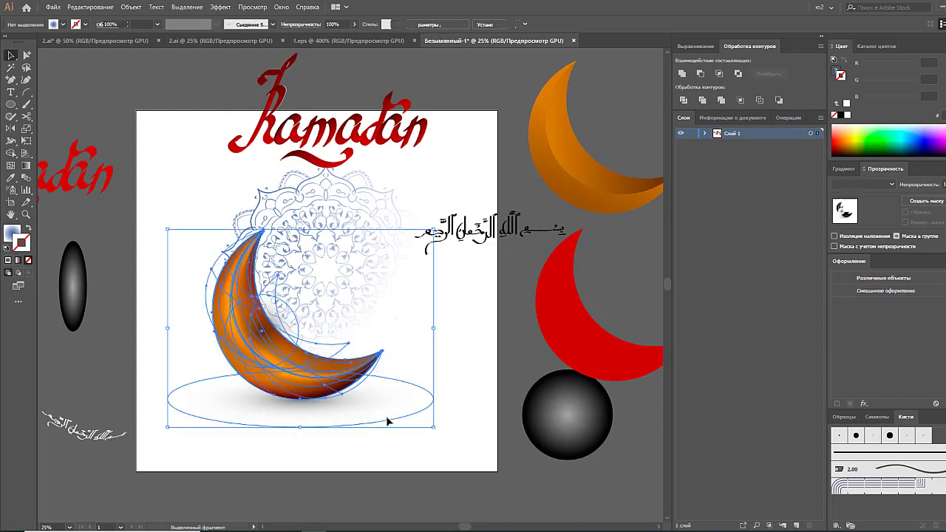
key(a)
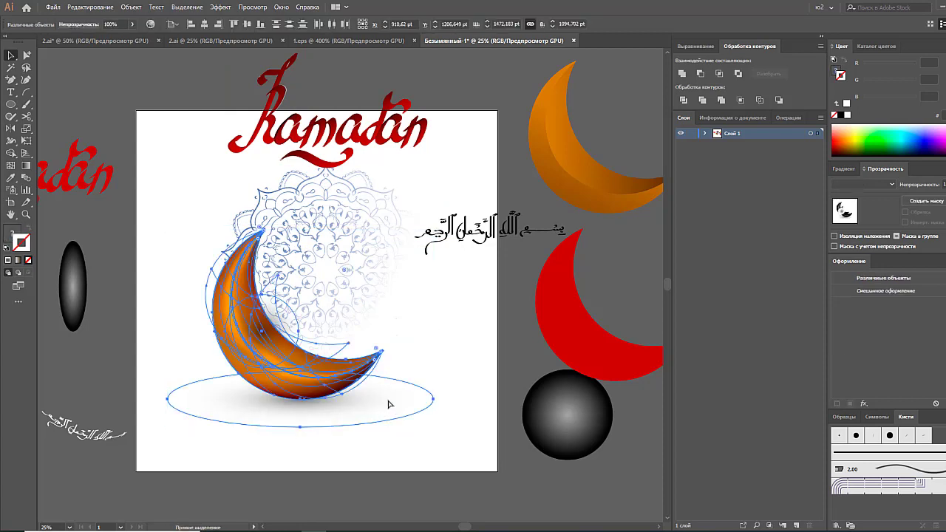
key(v)
click(422, 488)
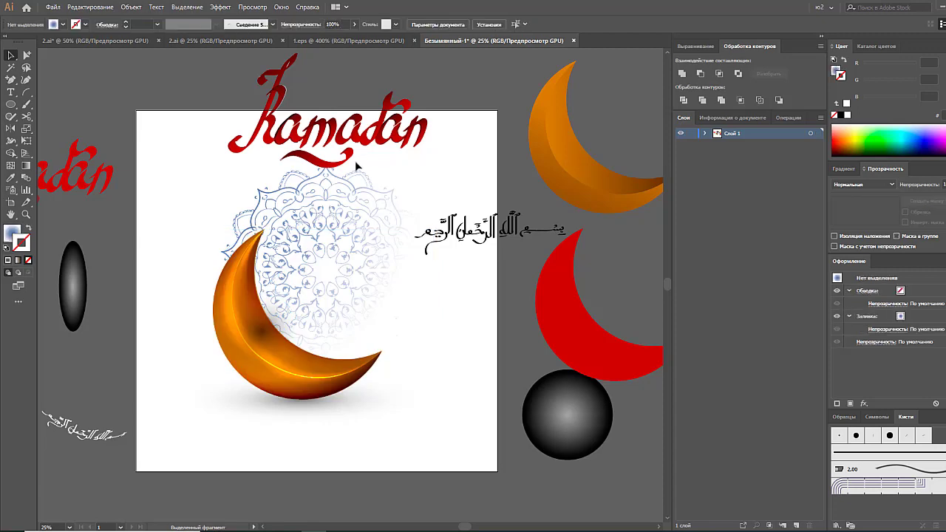
drag(352, 172, 392, 341)
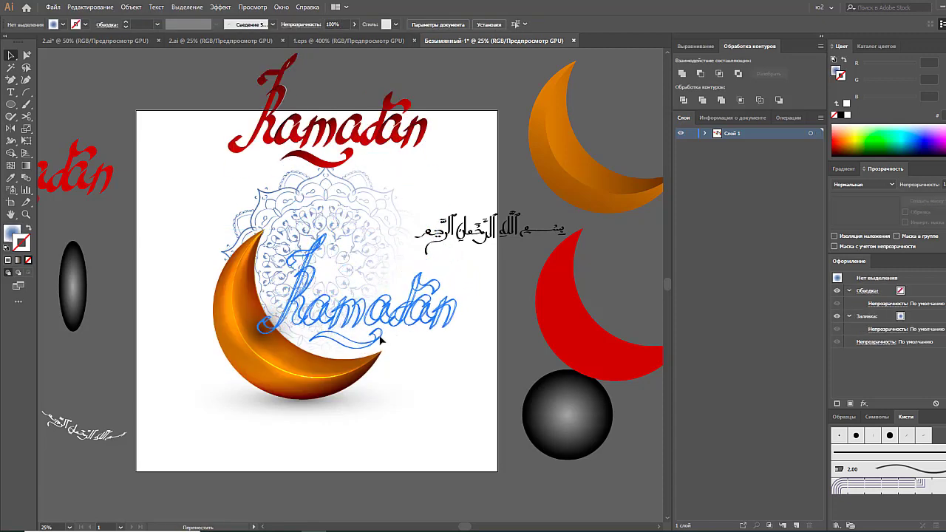
click(500, 366)
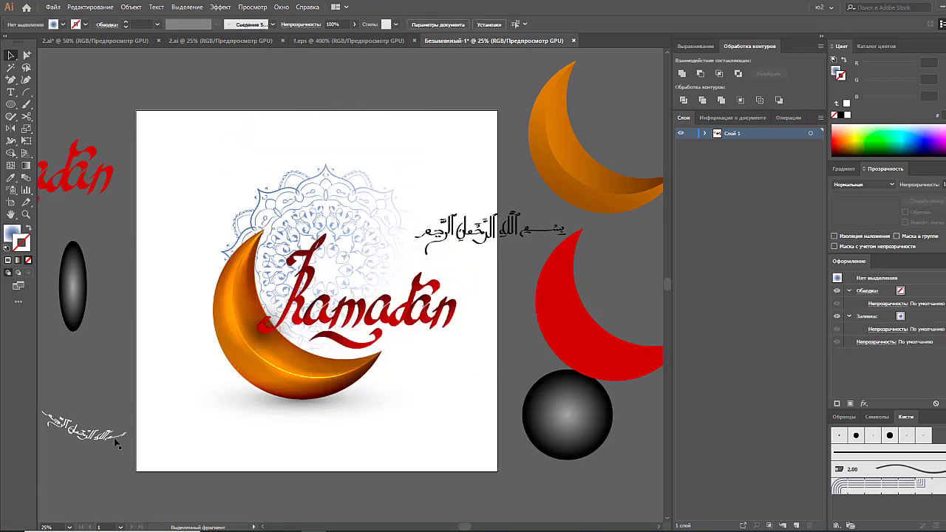
Drop the white calligraphy onto the lower moon and hide selection edges.
drag(116, 442, 321, 395)
drag(321, 396, 321, 396)
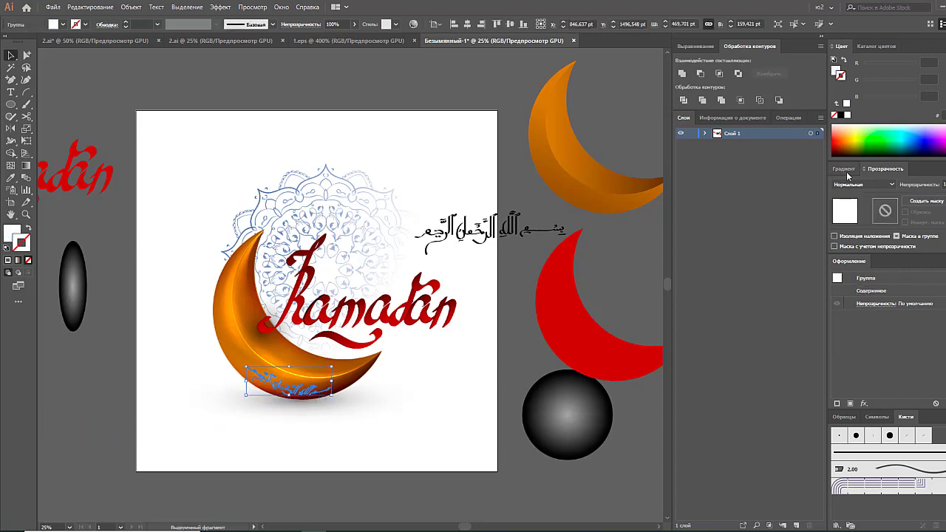
click(254, 8)
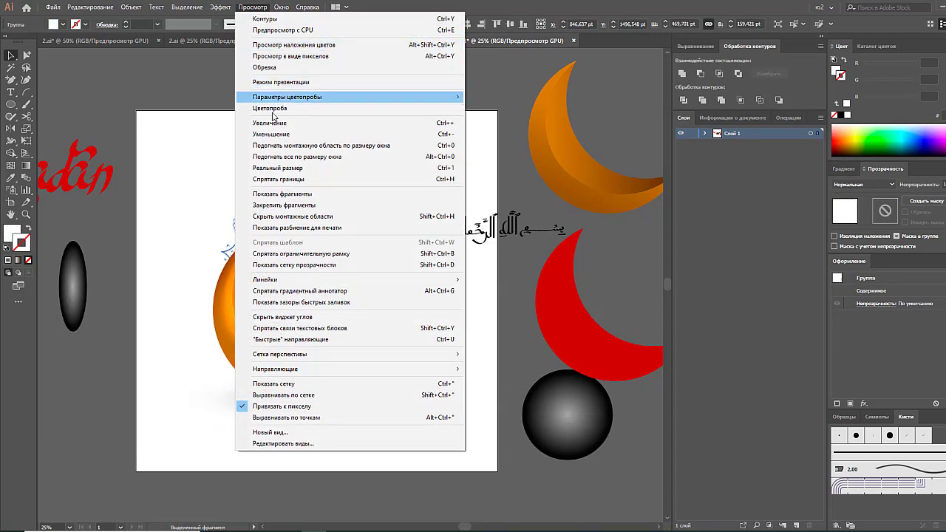
click(286, 179)
Fill the calligraphy with a gradient and try Color Dodge blending.
click(845, 168)
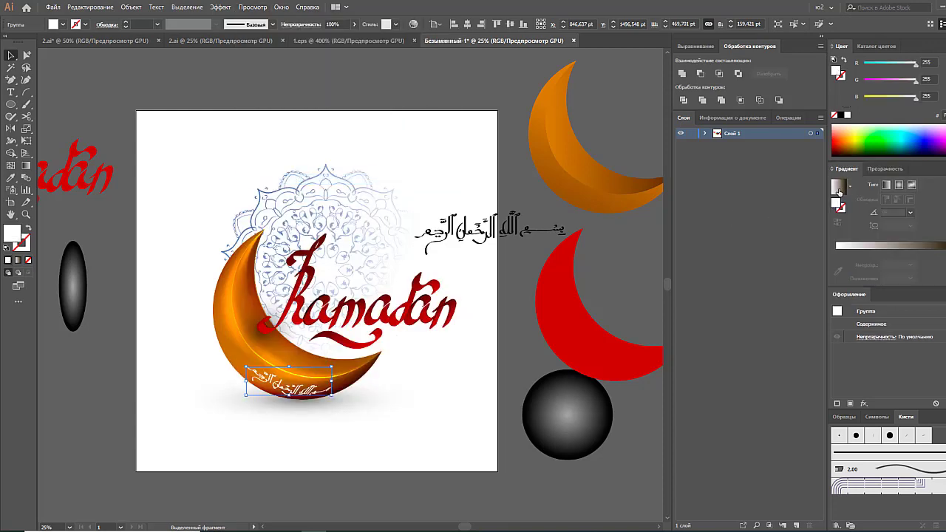
click(837, 187)
click(885, 168)
click(864, 184)
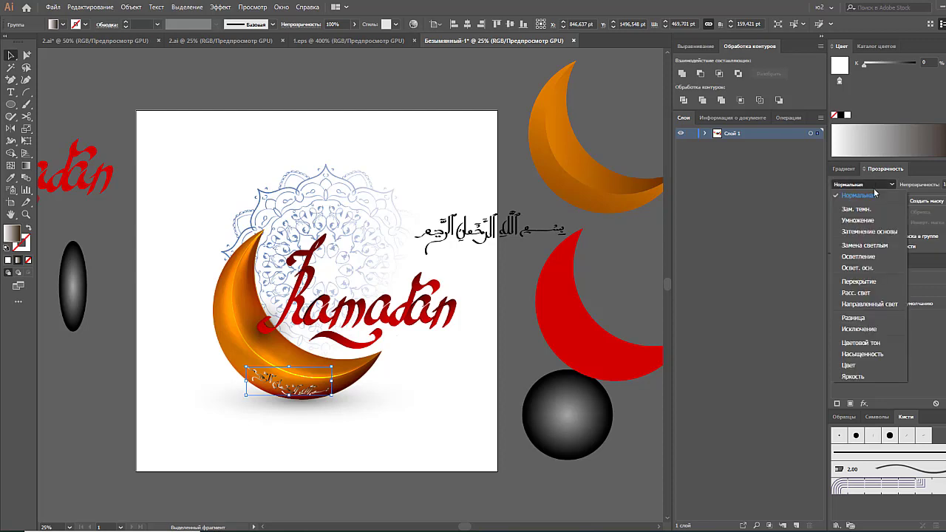
click(858, 270)
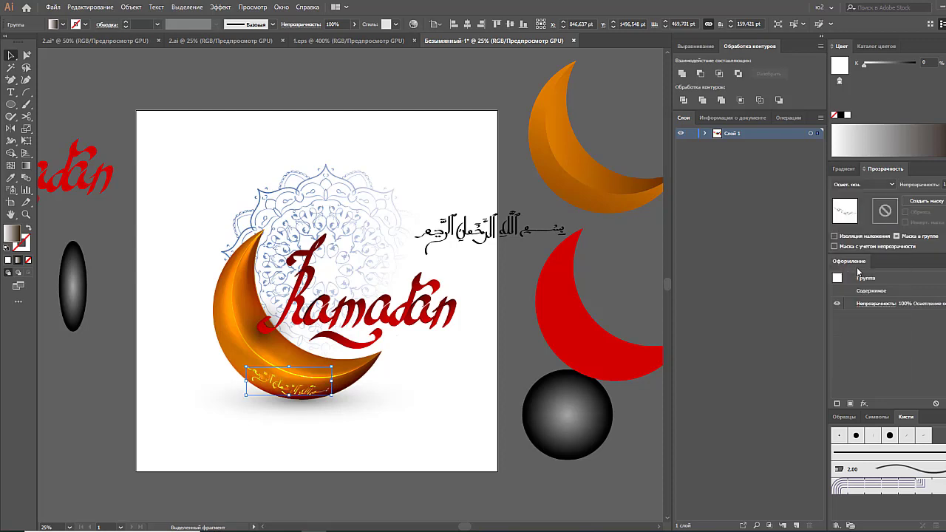
Reverse the calligraphy gradient and set its left stop to dark grey.
click(845, 168)
click(838, 222)
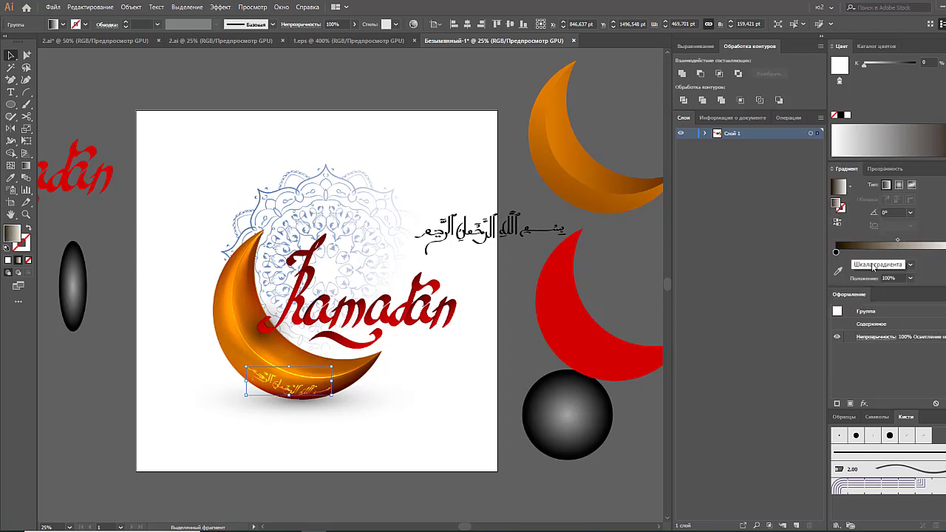
drag(861, 252, 869, 254)
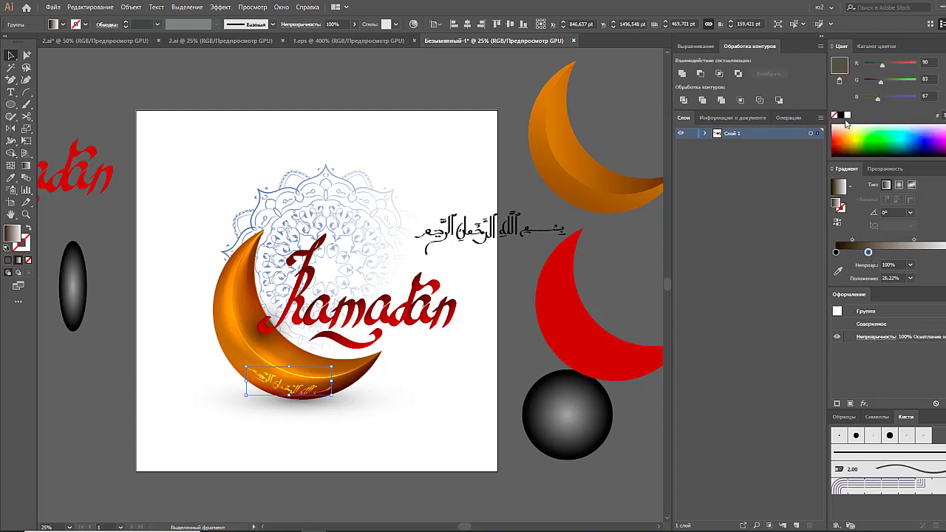
click(840, 116)
click(836, 252)
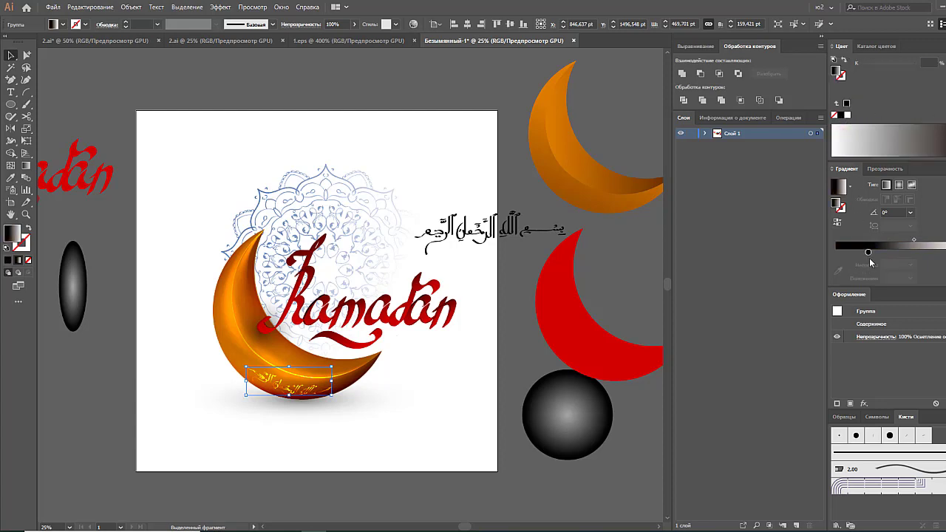
drag(868, 253, 871, 268)
click(931, 255)
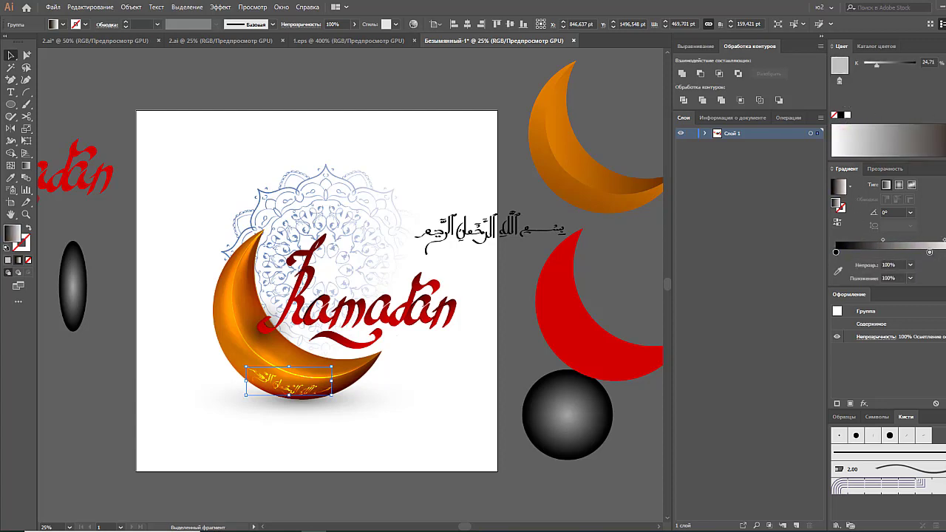
click(836, 252)
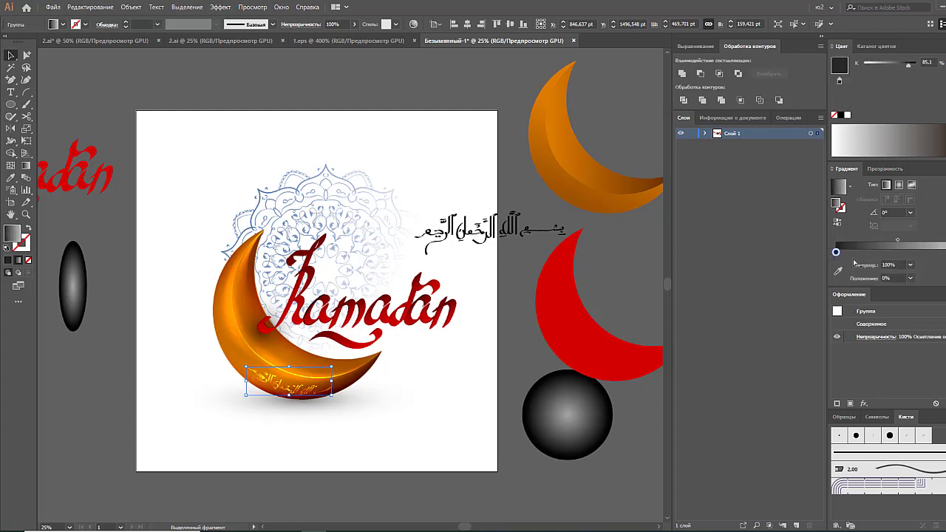
click(836, 253)
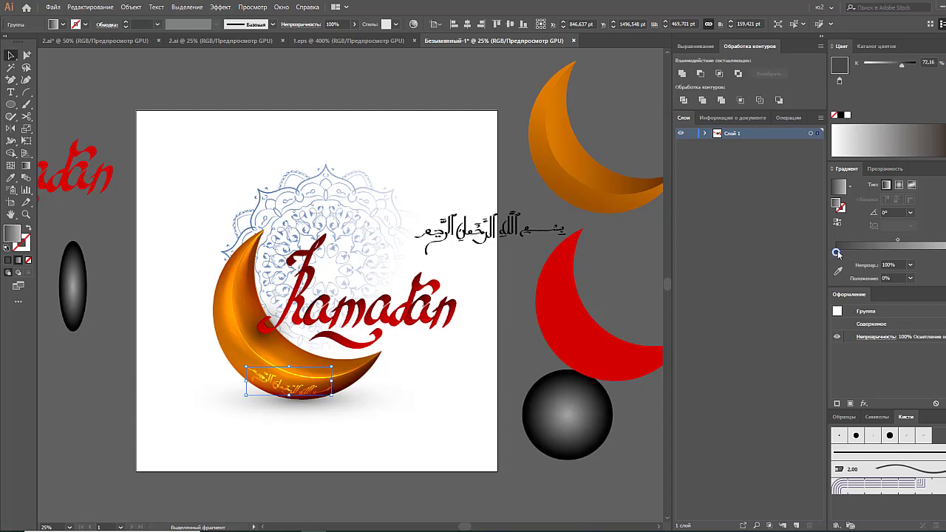
Switch the calligraphy's blend mode to Overlay.
click(885, 169)
click(864, 184)
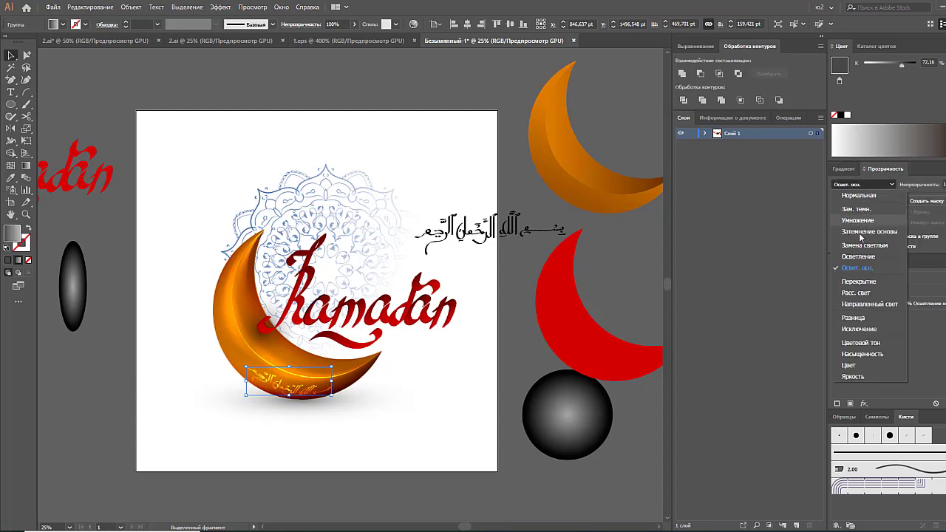
click(862, 286)
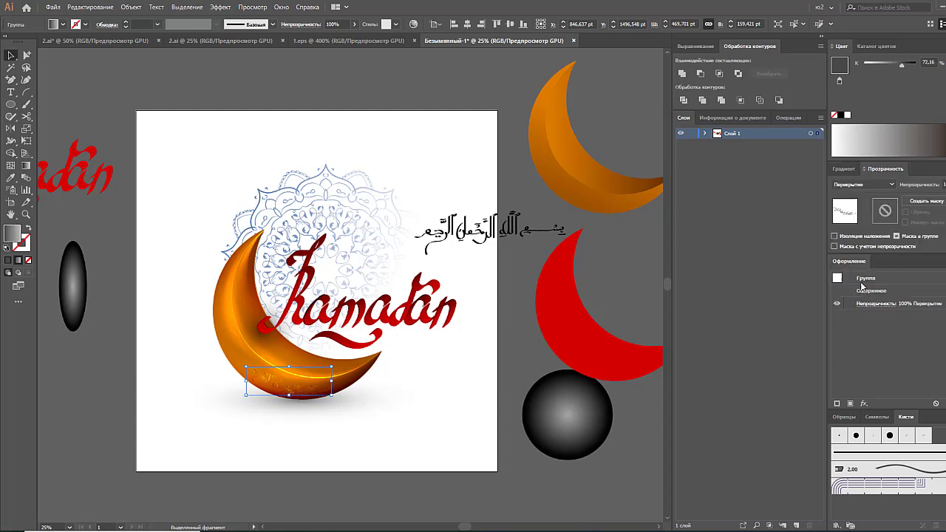
click(863, 185)
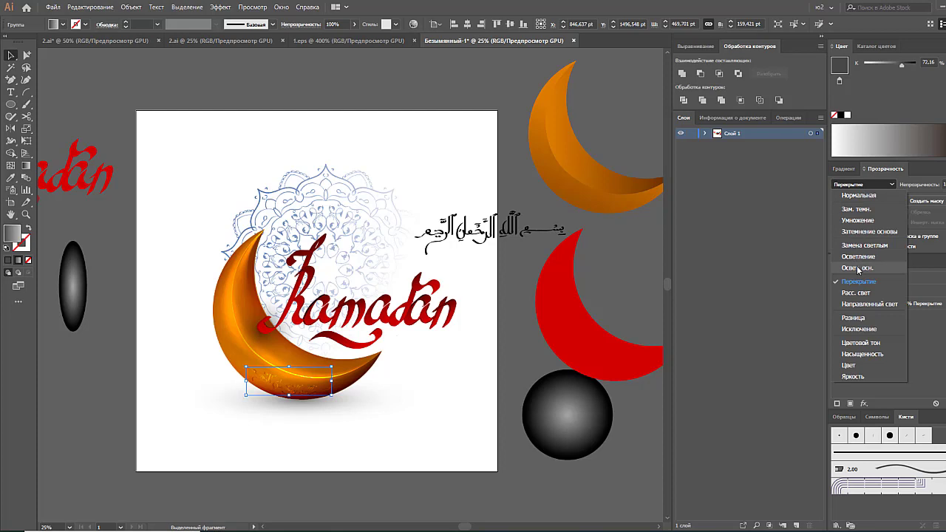
Keep Overlay blending, make one calligraphy gradient stop nearly white, and test Reverse Gradient.
key(Escape)
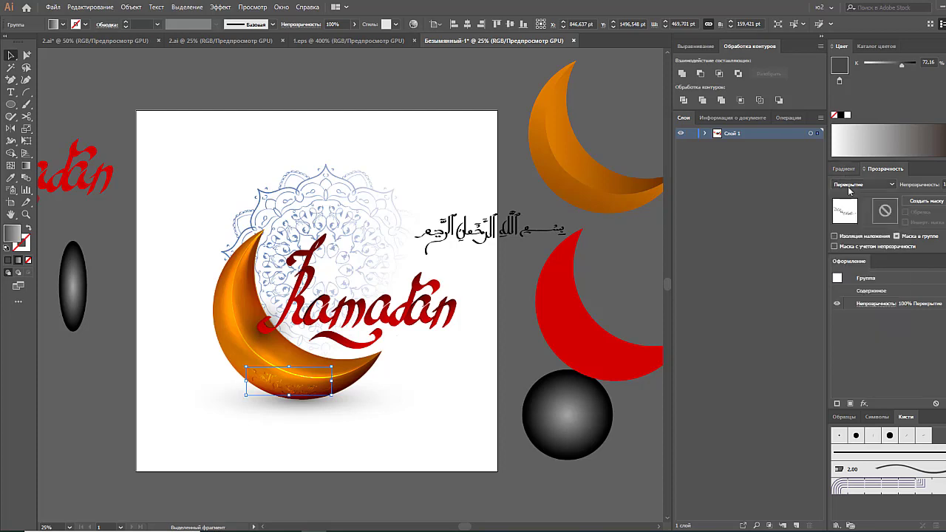
key(ctrl+F9)
mouse_move(901, 65)
mouse_down()
mouse_move(866, 66)
mouse_move(876, 65)
mouse_up()
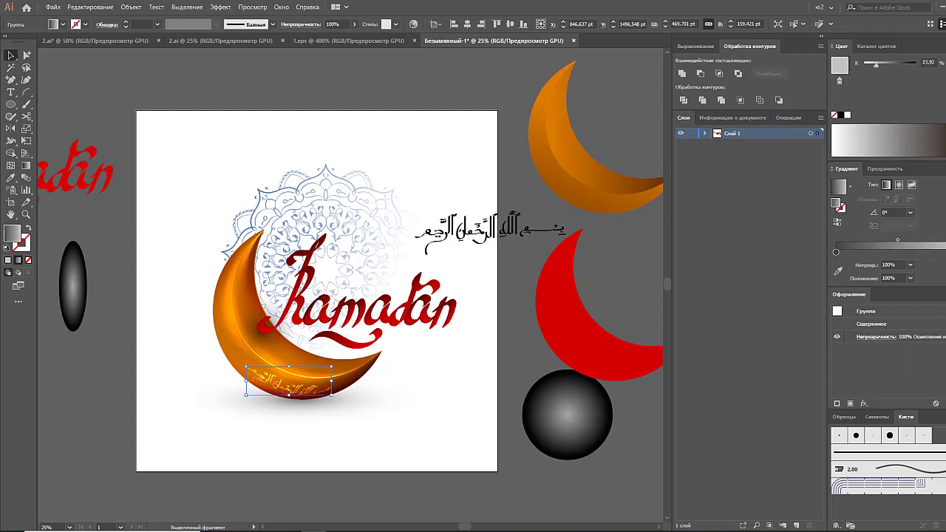
click(836, 252)
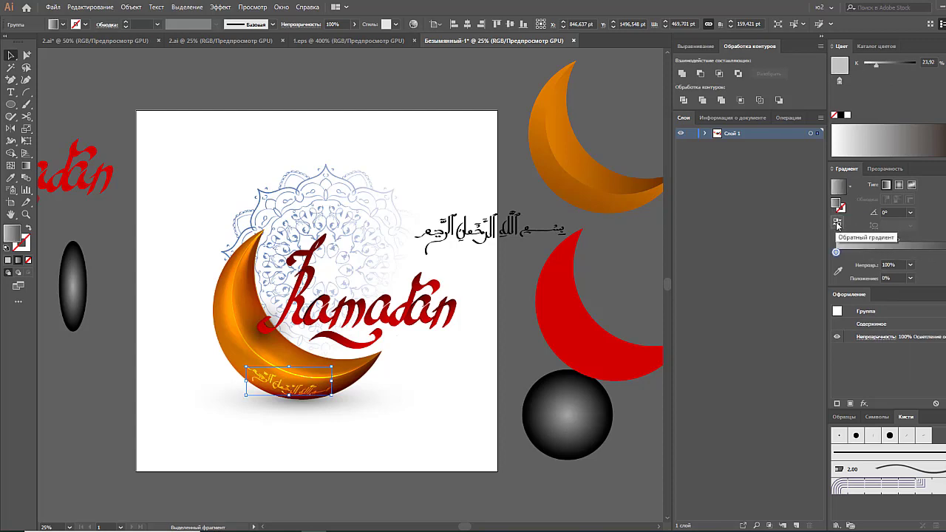
click(837, 224)
click(838, 223)
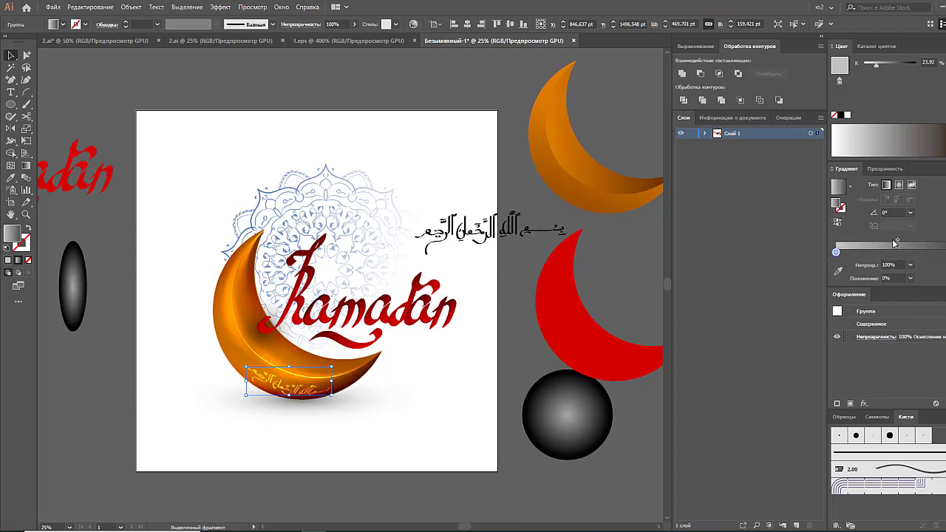
Shift the gradient midpoint to about 29% and darken the left stop to 89% black, previewing the lettering.
drag(897, 241, 872, 242)
click(836, 252)
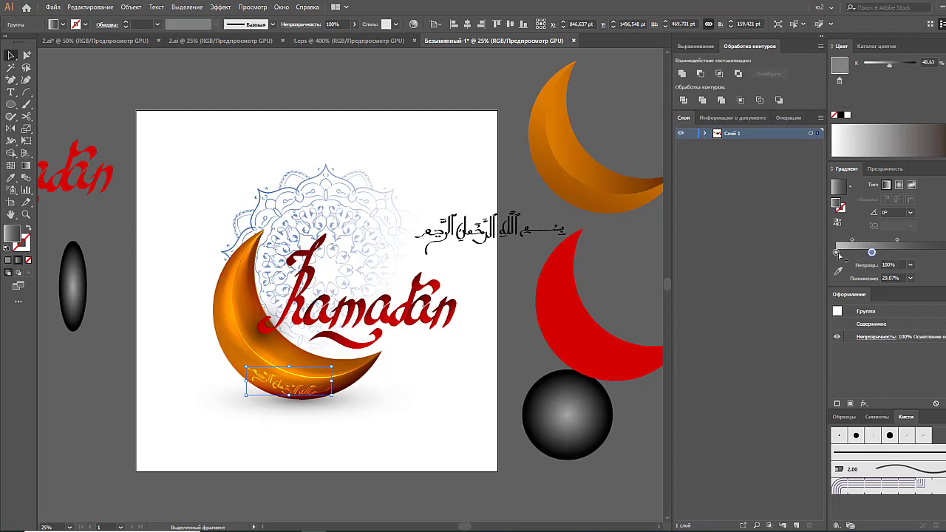
drag(889, 65, 913, 65)
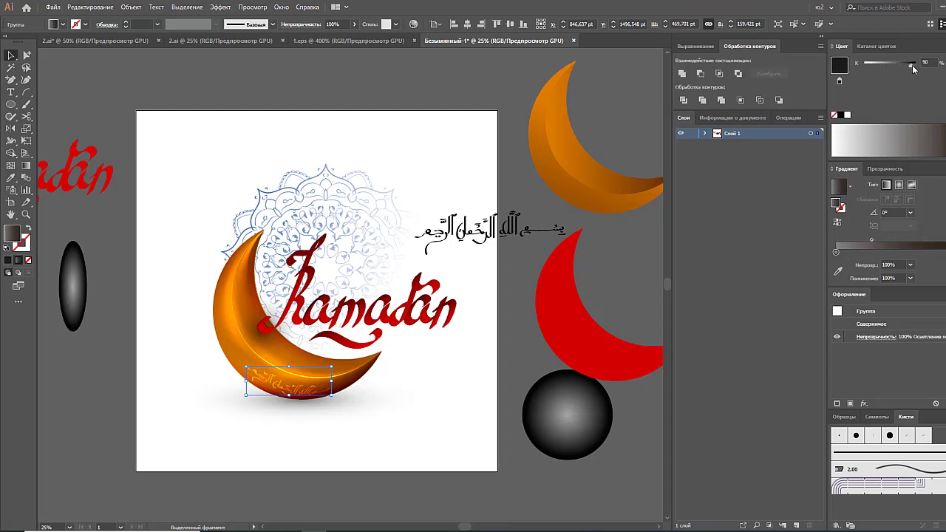
click(634, 424)
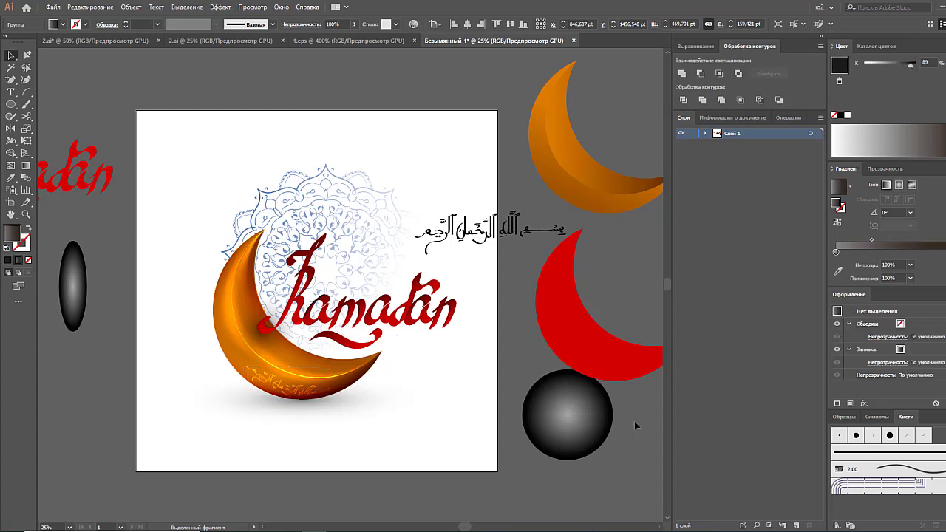
click(322, 411)
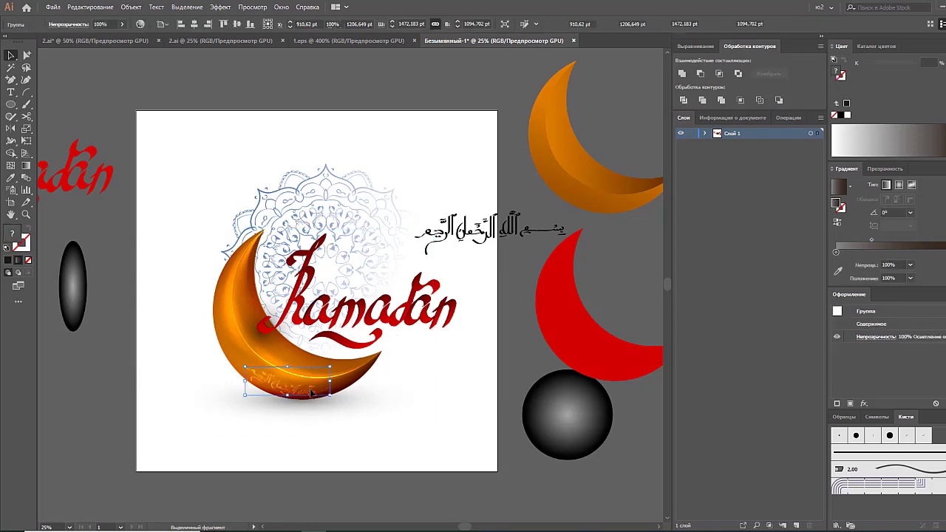